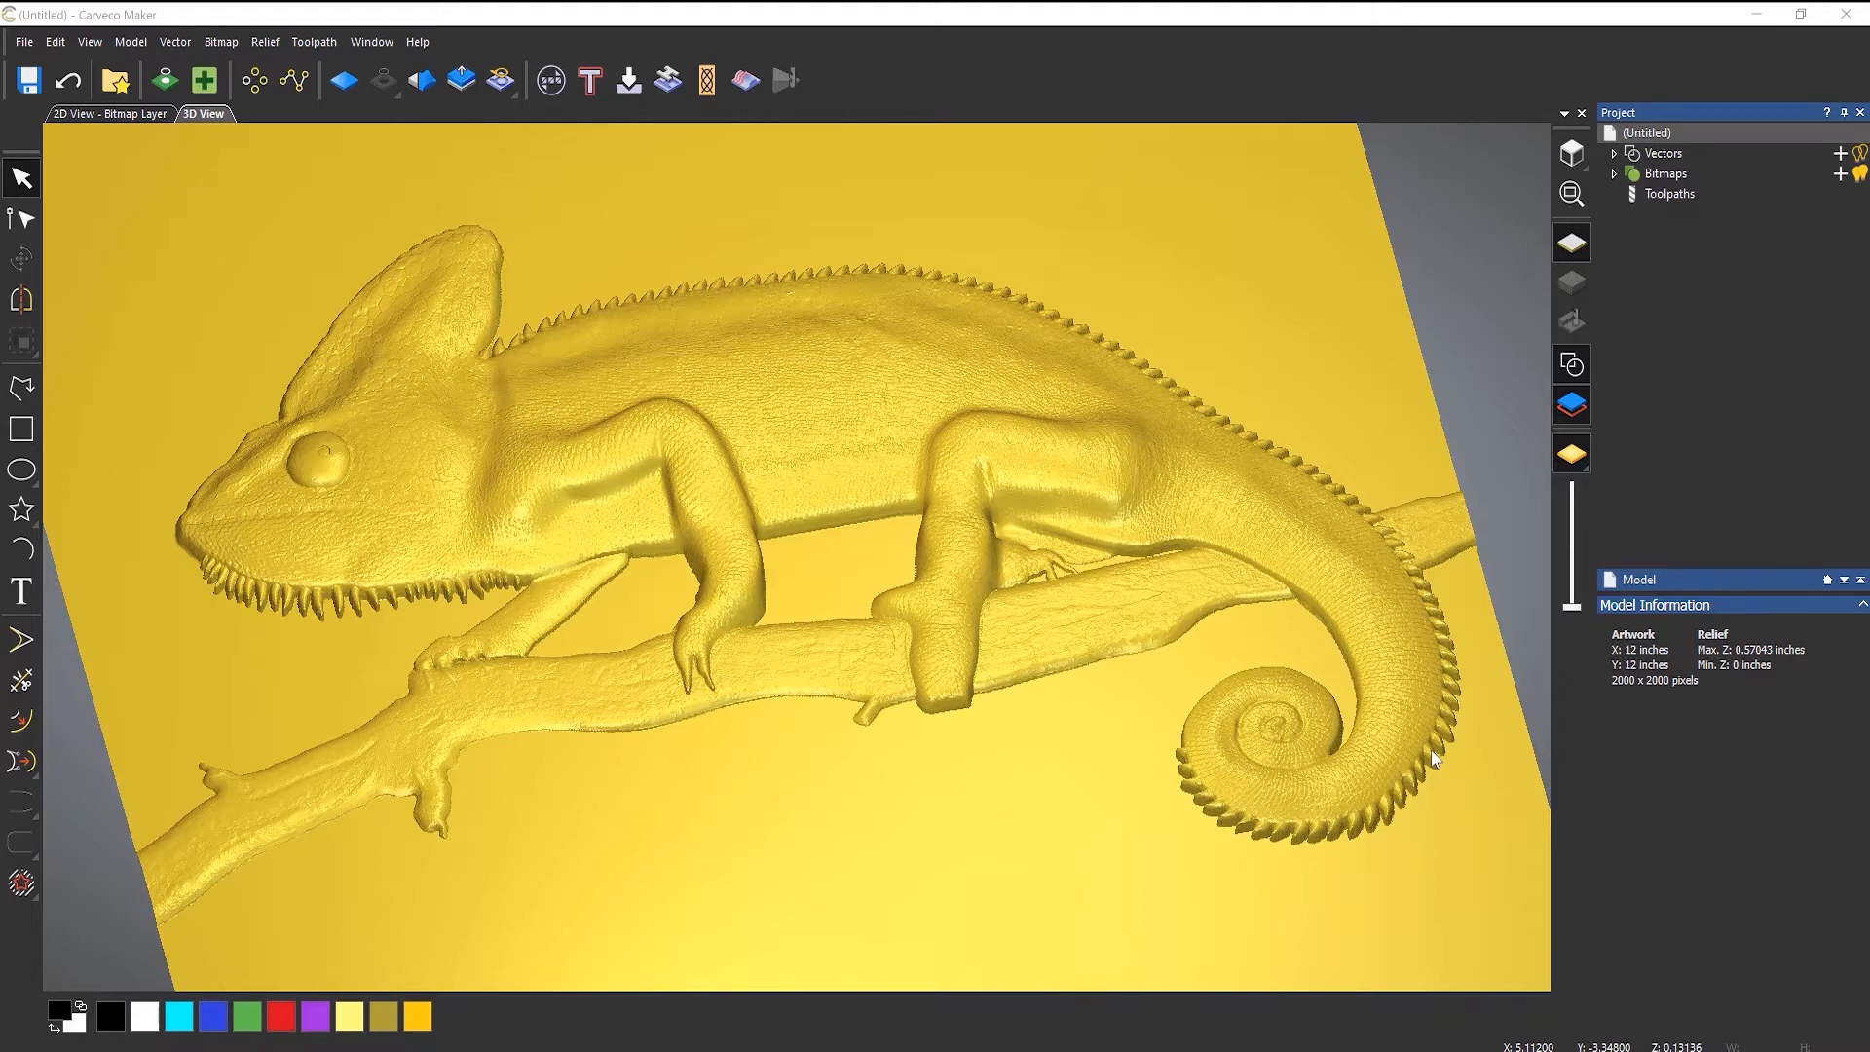
- Start a Machine Relief toolpath for the whole relief and define the material as 0.75 inches thick
left_click(1662, 193)
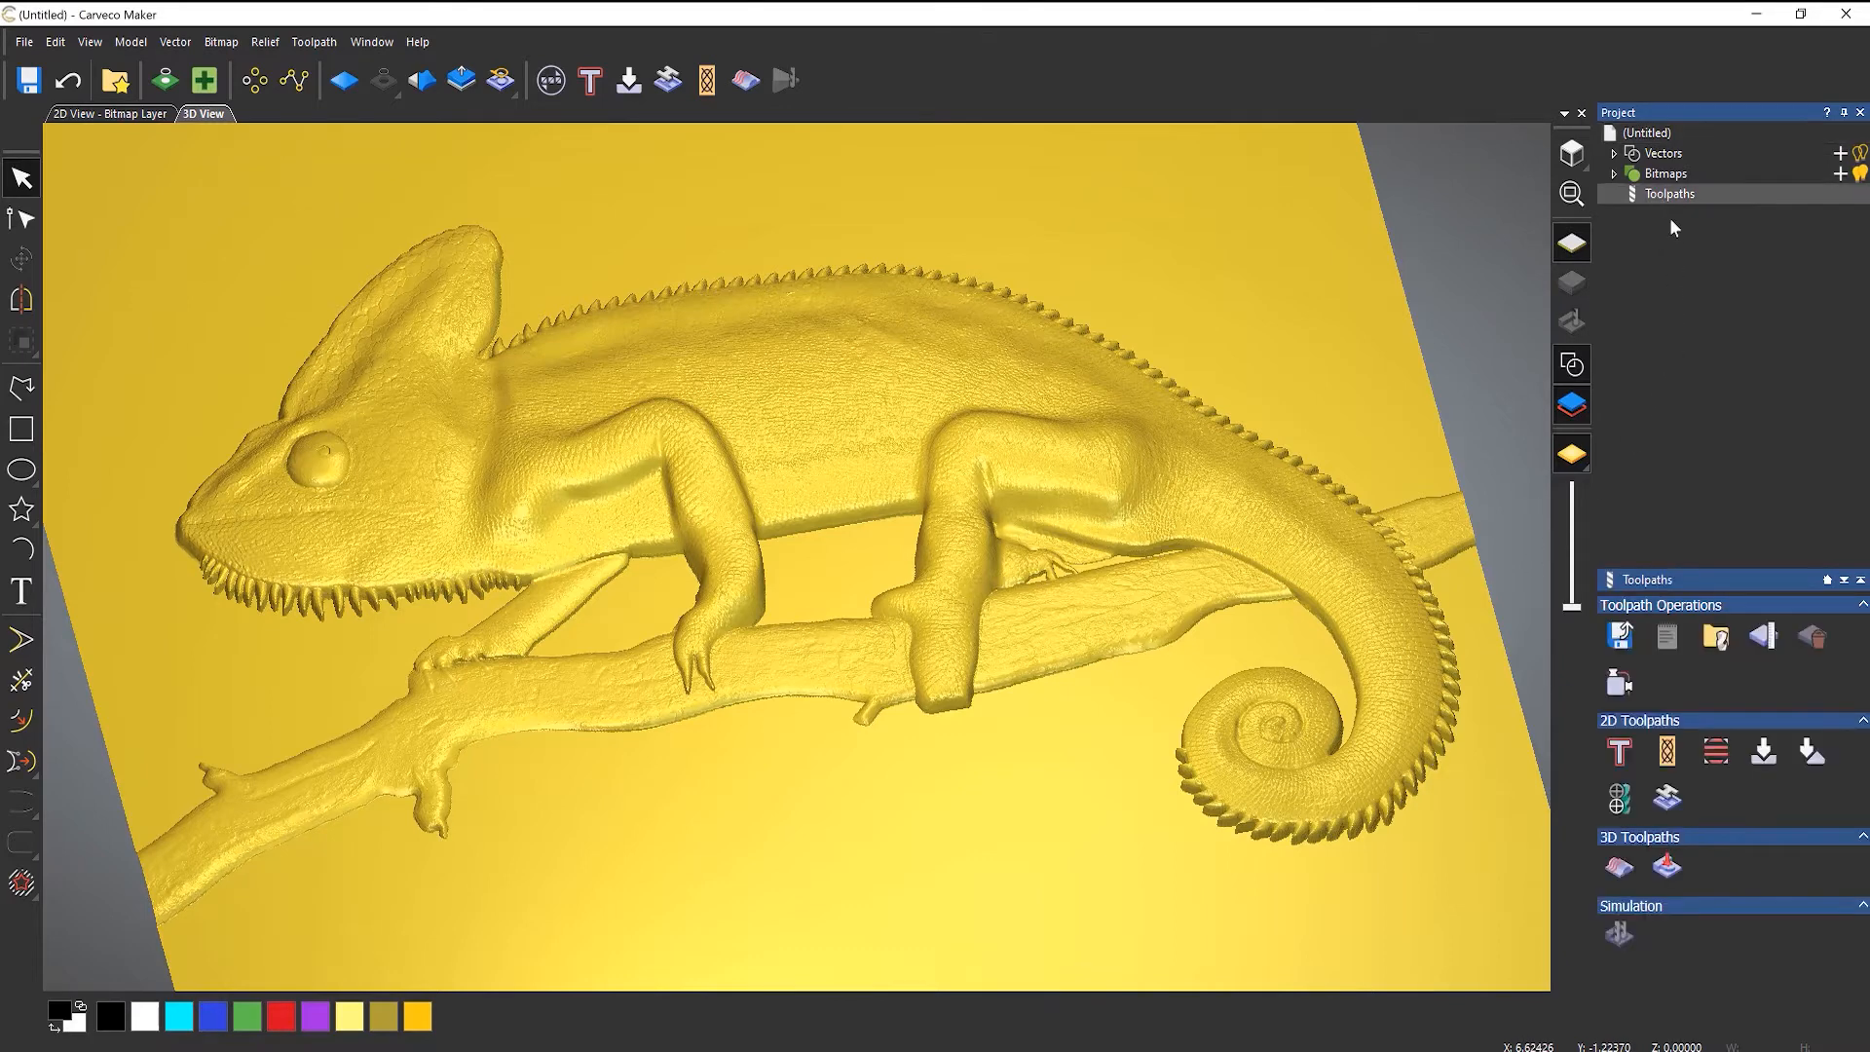
left_click(1619, 870)
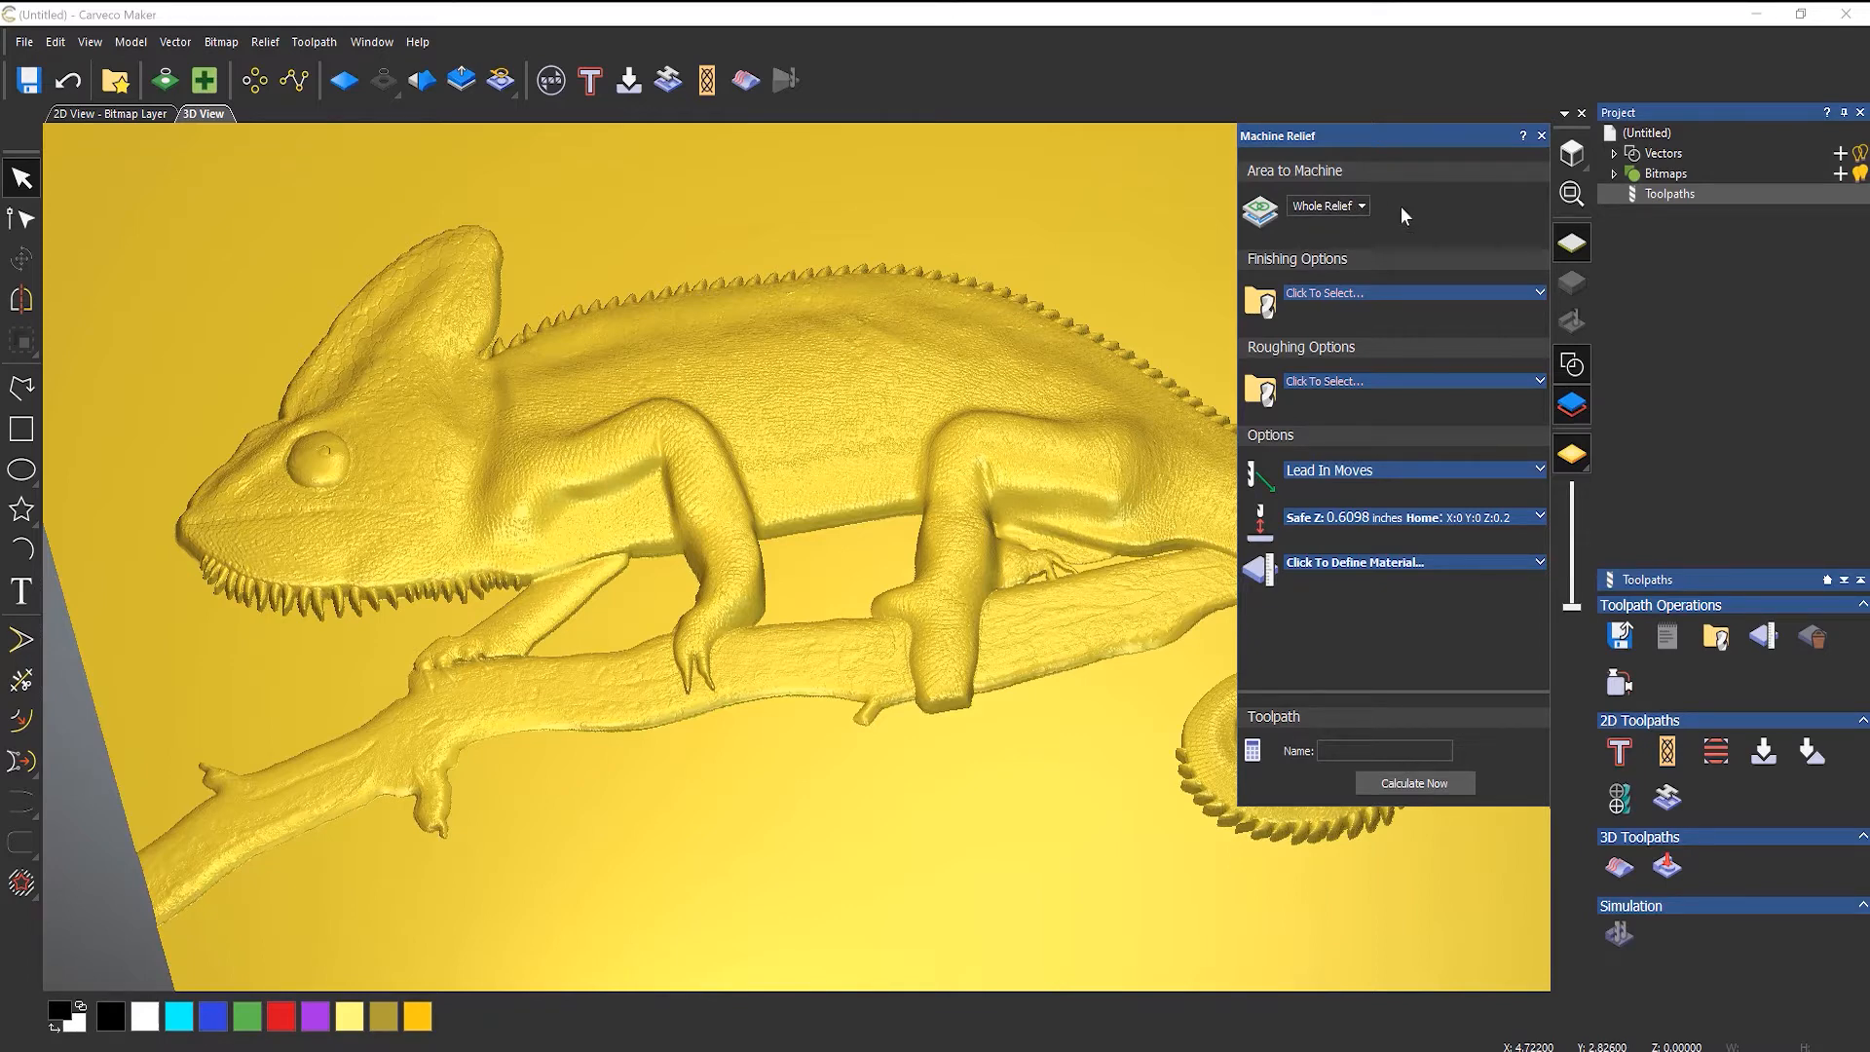
scroll(863, 583, "down", 2)
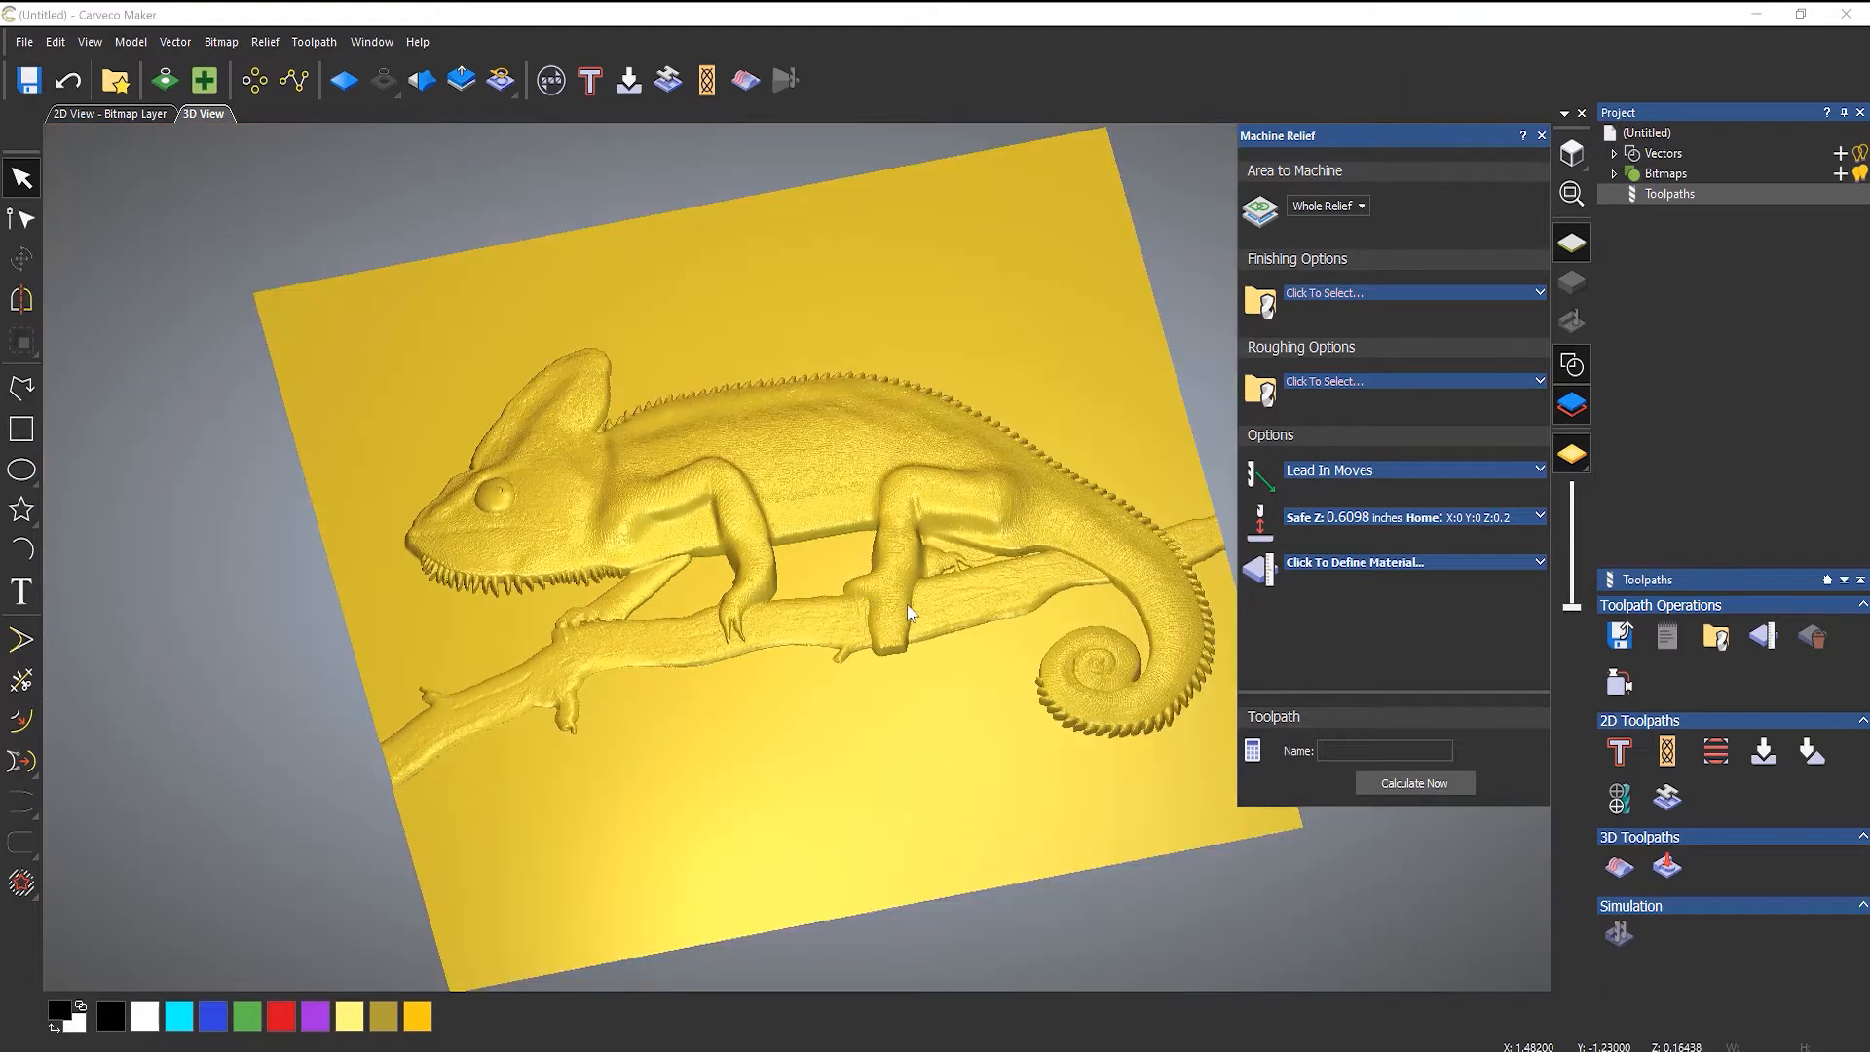
middle_click_drag(907, 605, 794, 613)
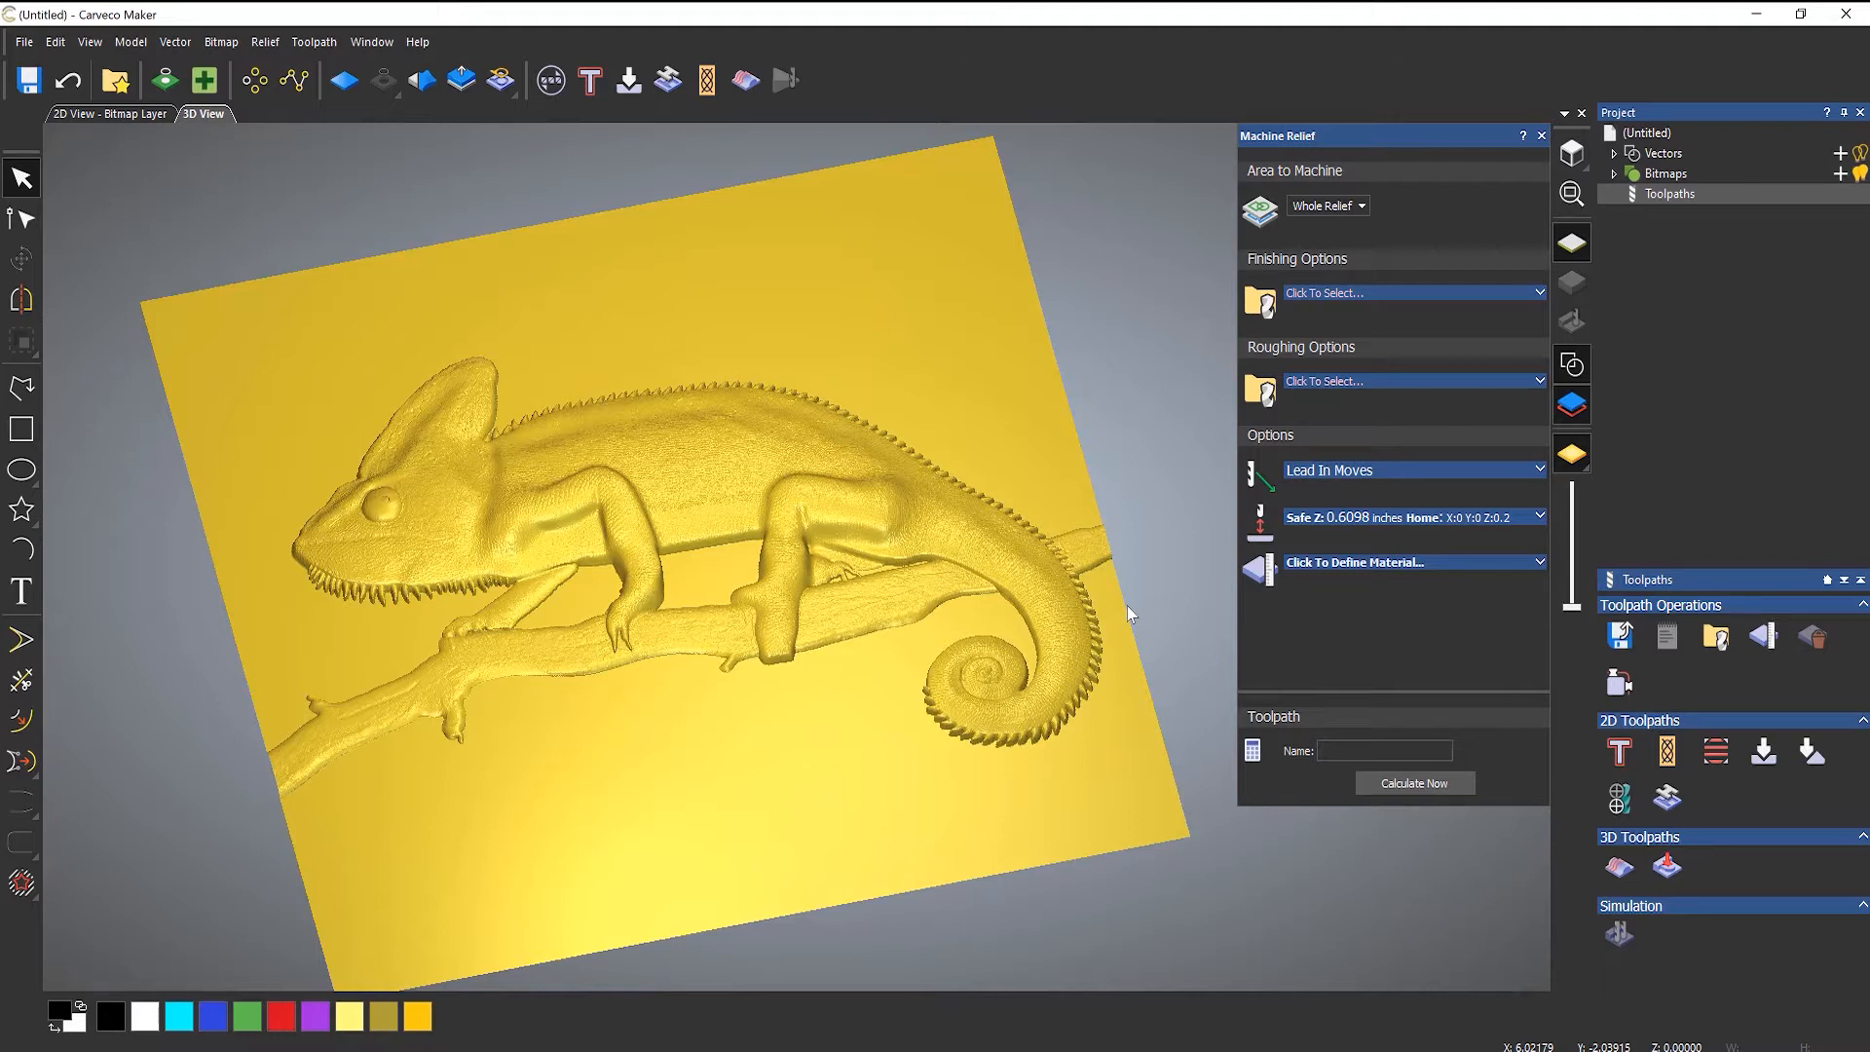
left_click(1430, 561)
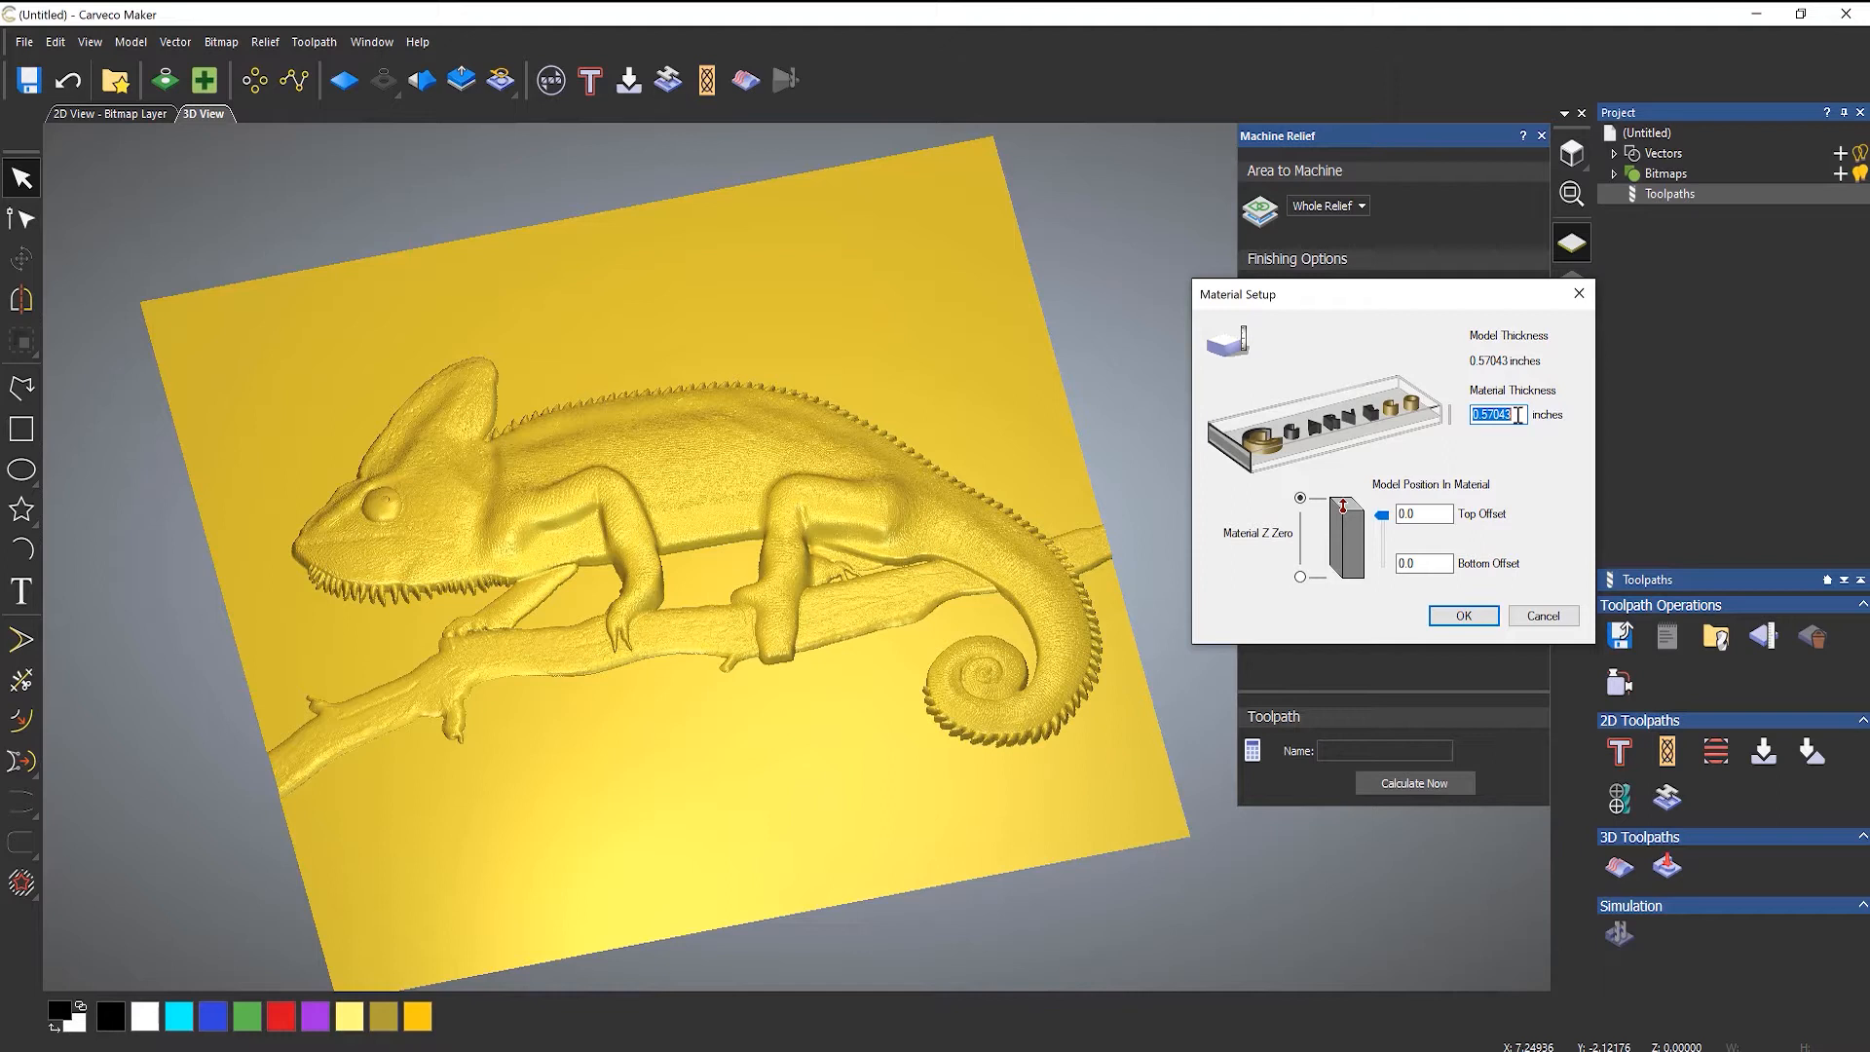
type("0.")
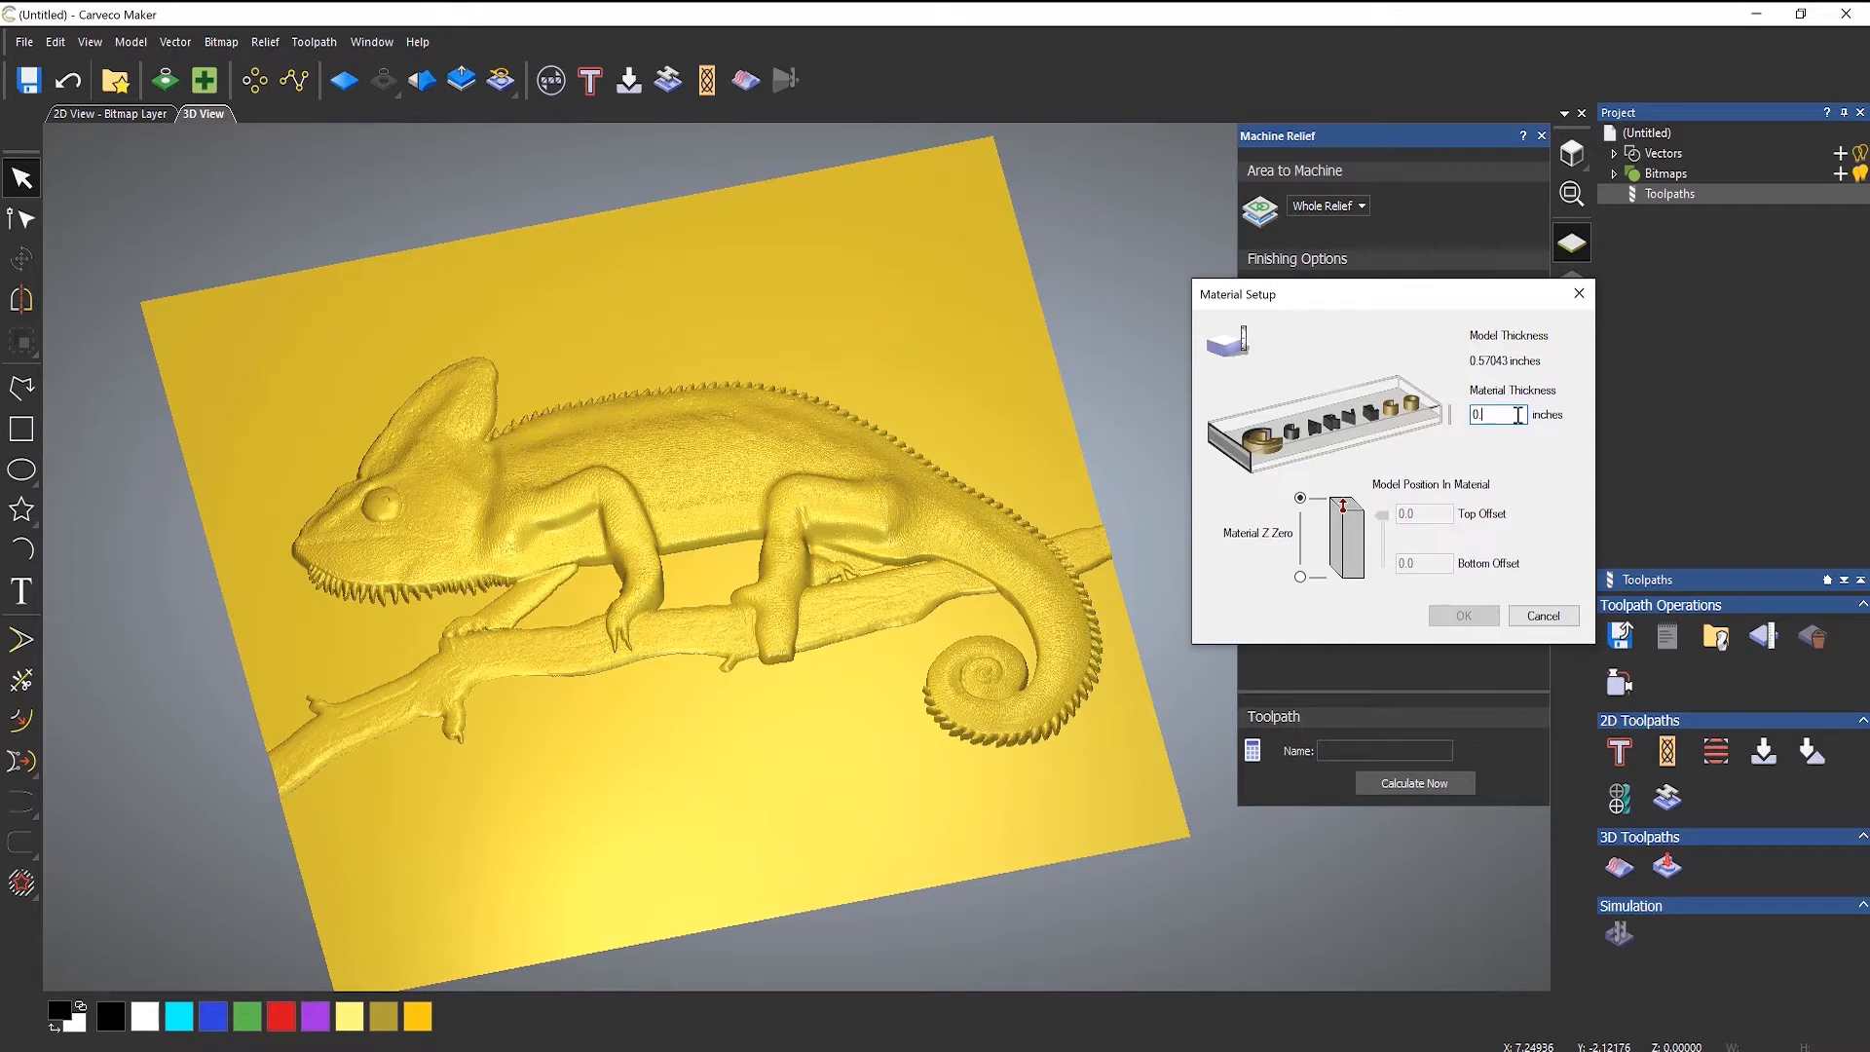
type("75")
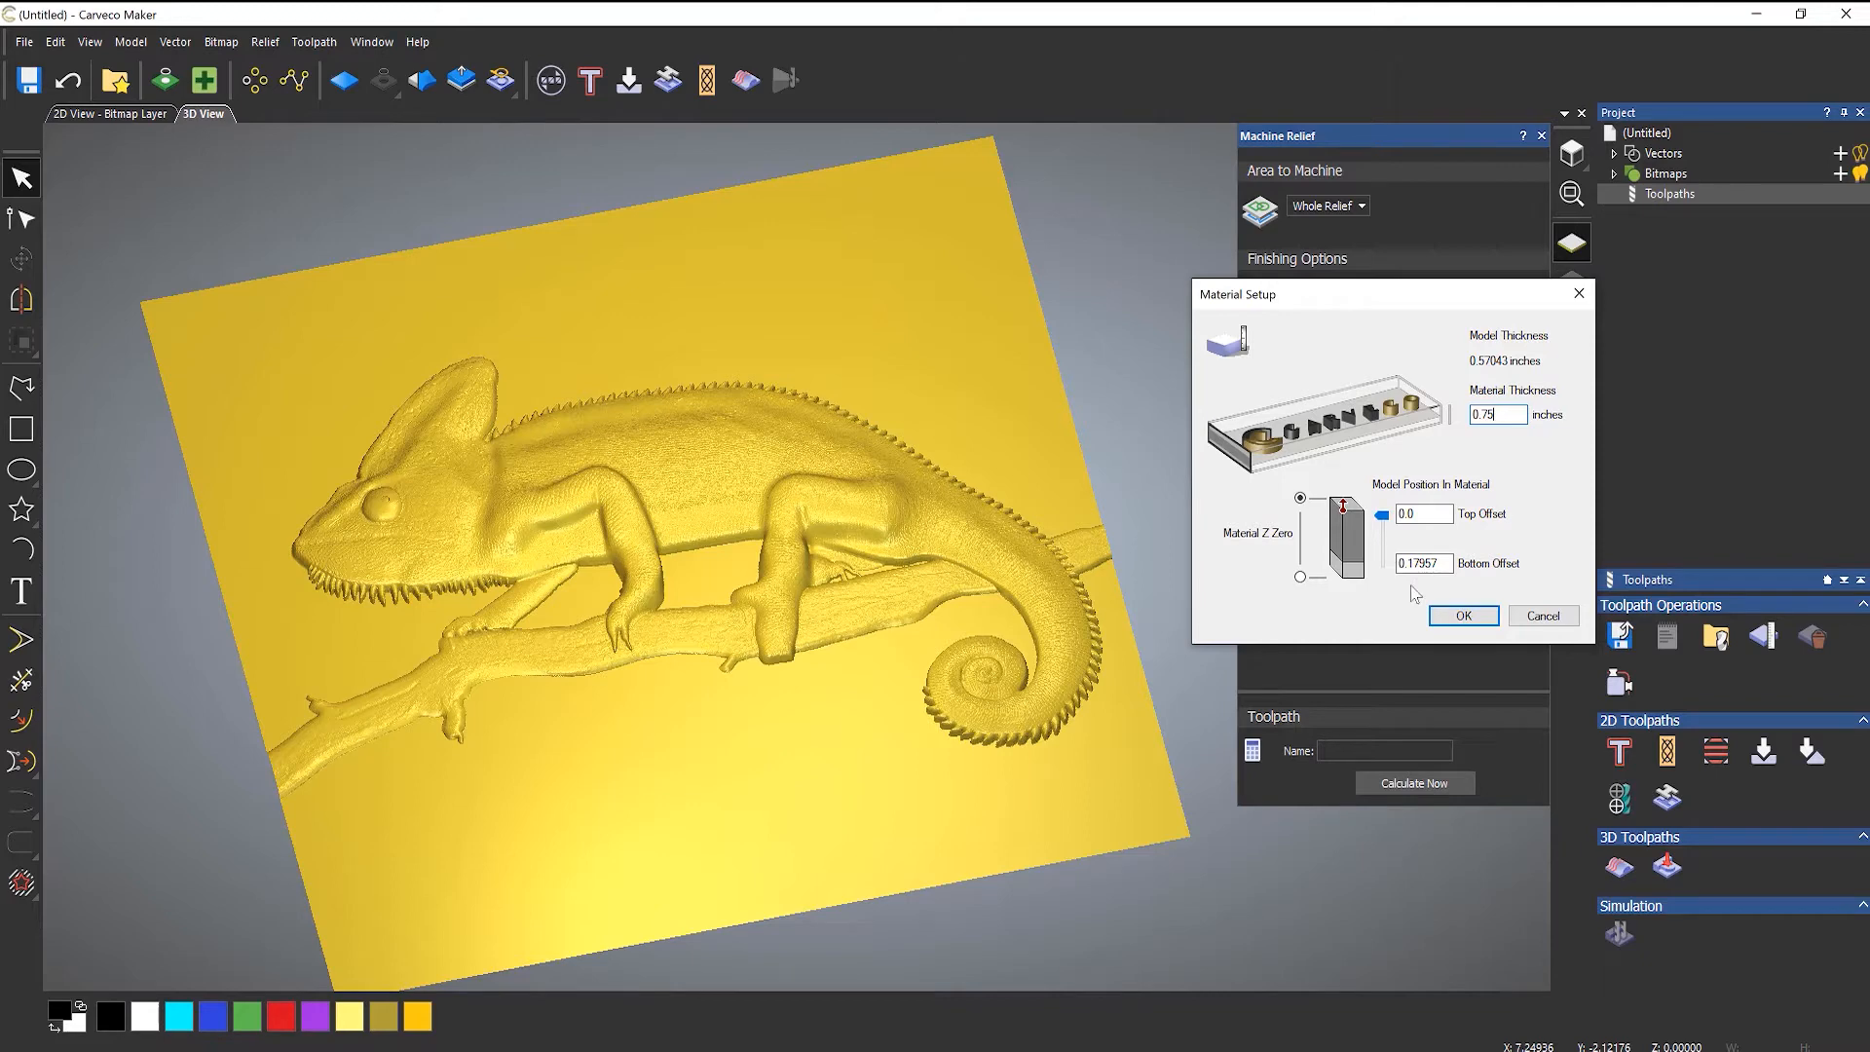
left_click(1461, 616)
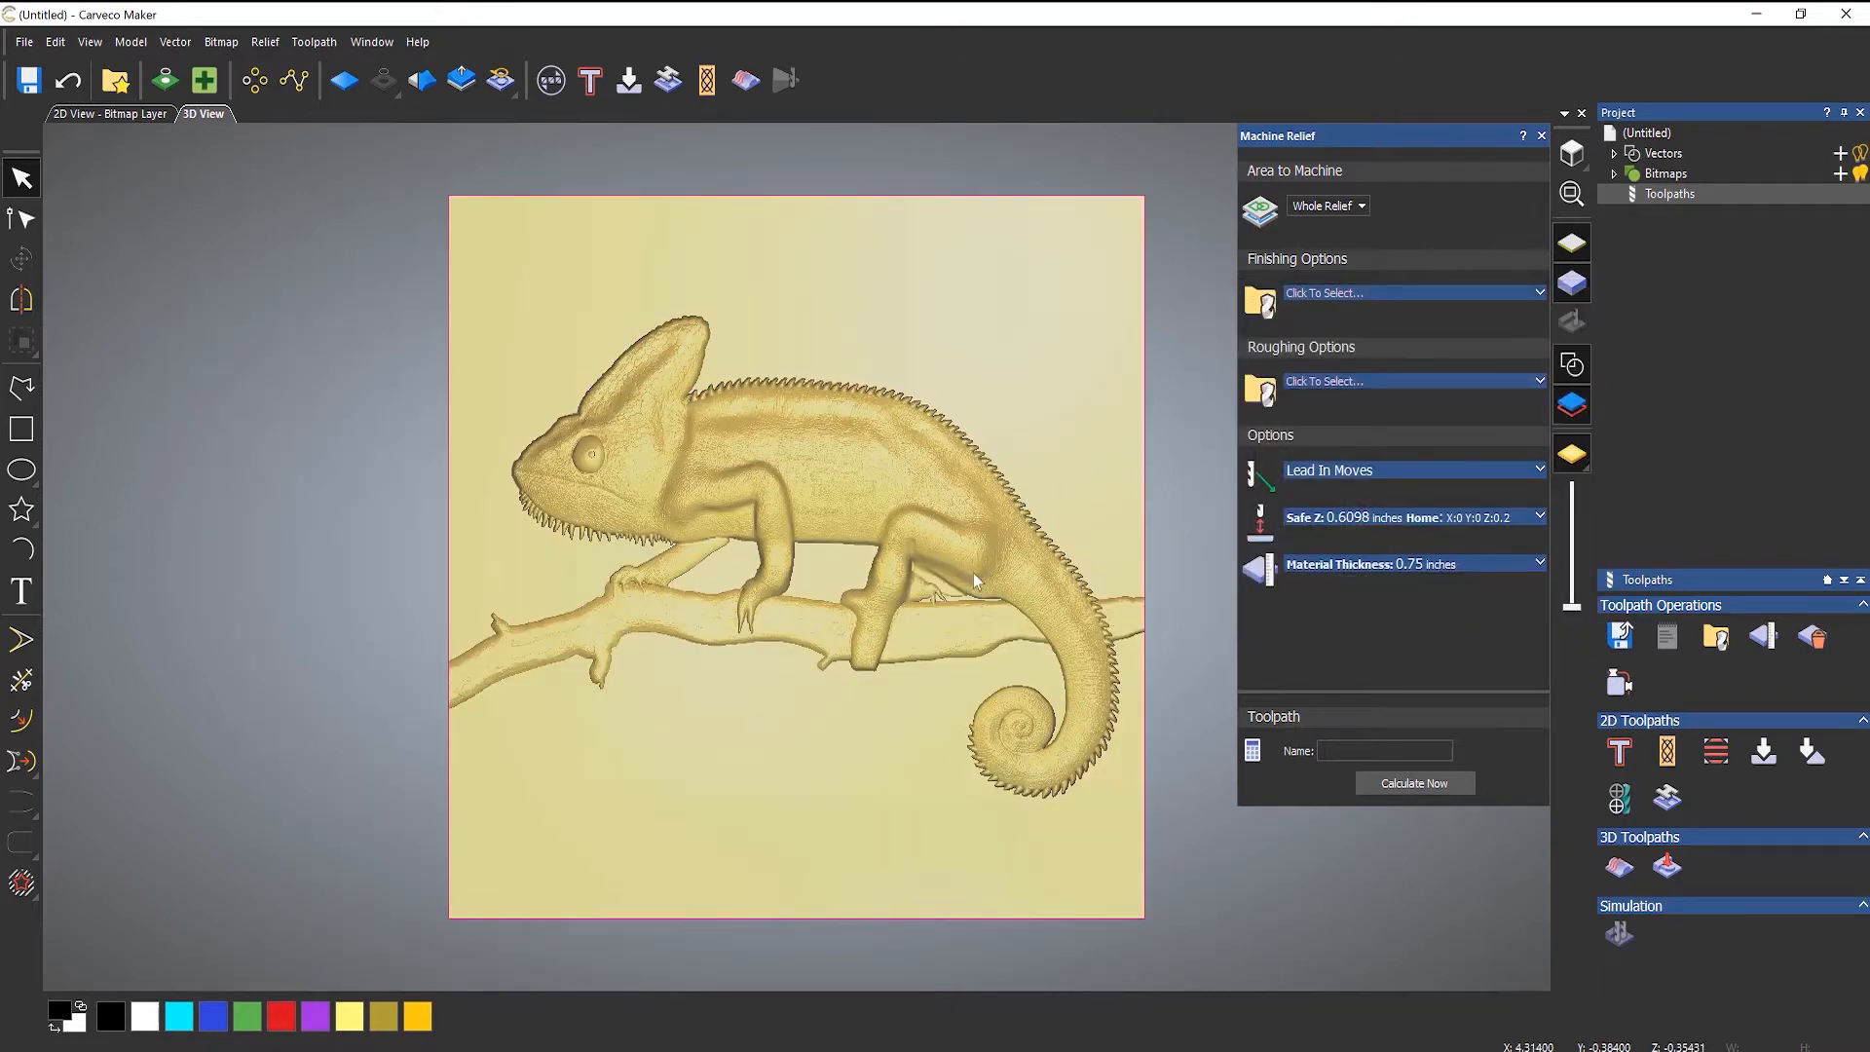
- Position the relief at the bottom of the material block with a bottom offset of 0.0
left_click_drag(863, 684, 925, 122)
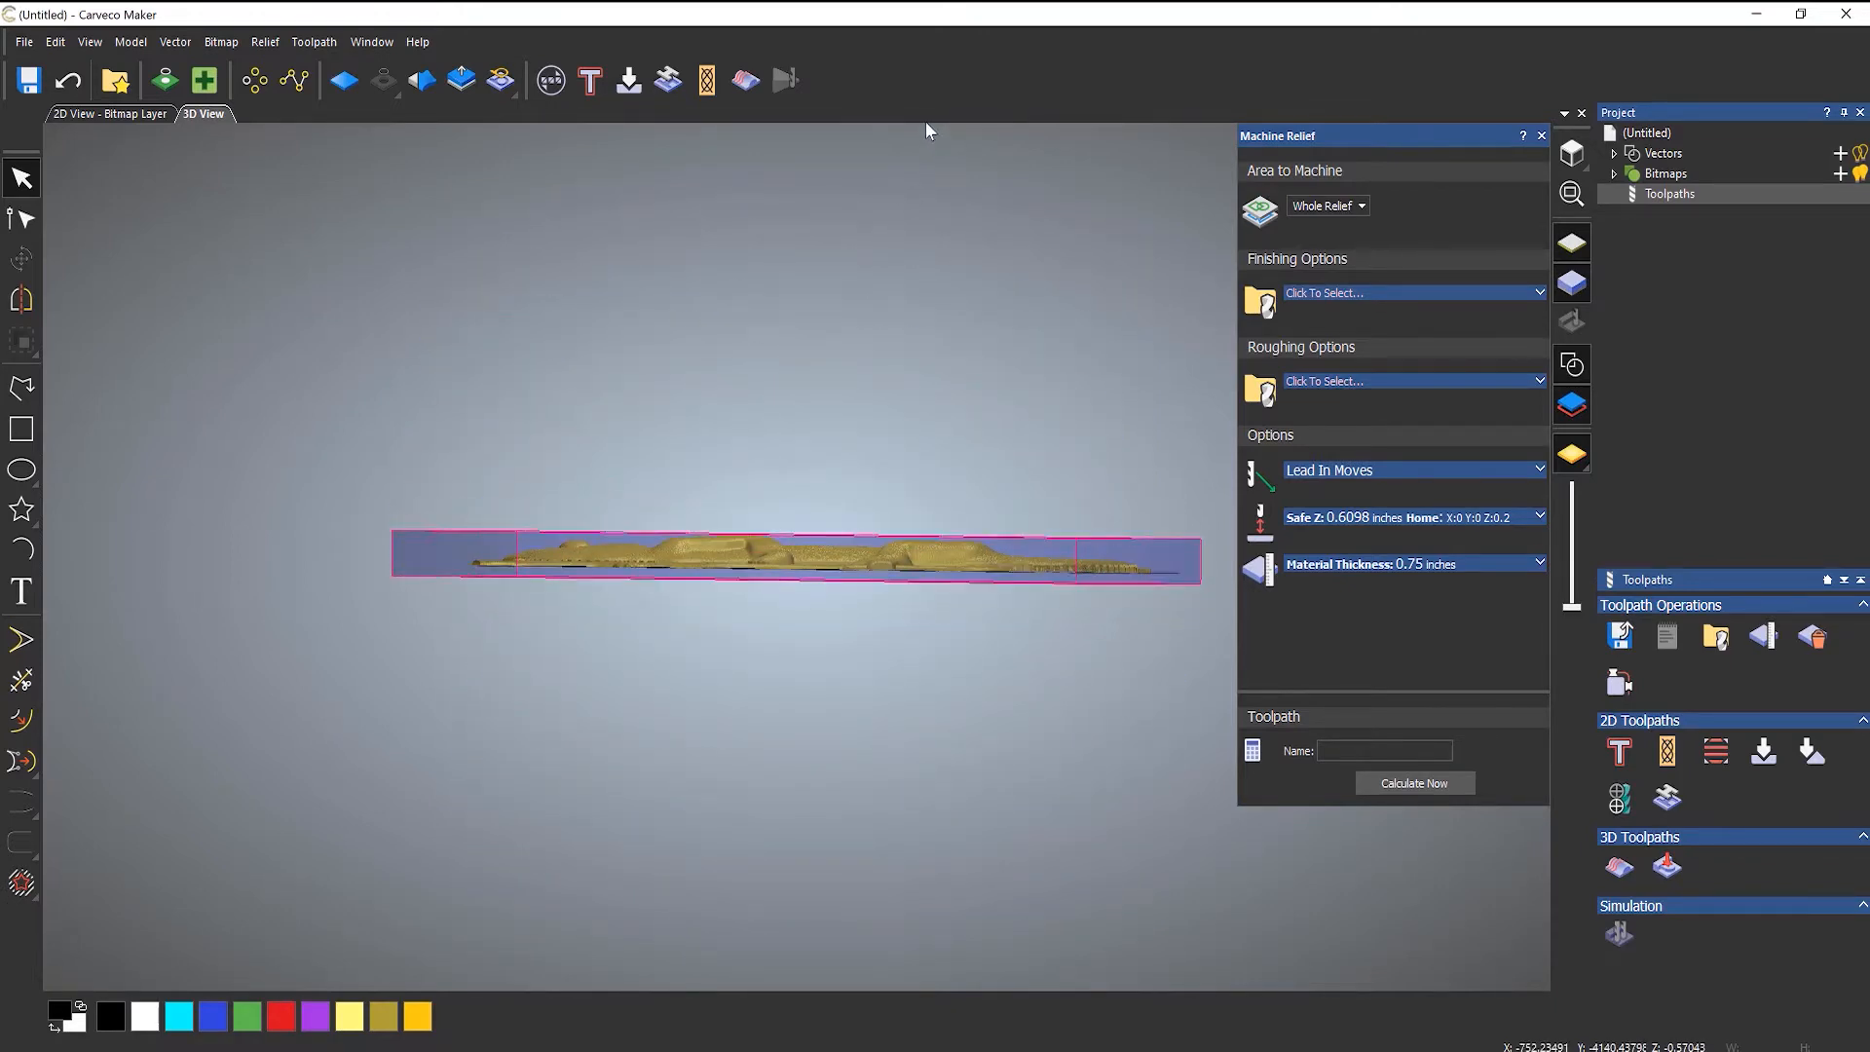
scroll(891, 560, "up", 4)
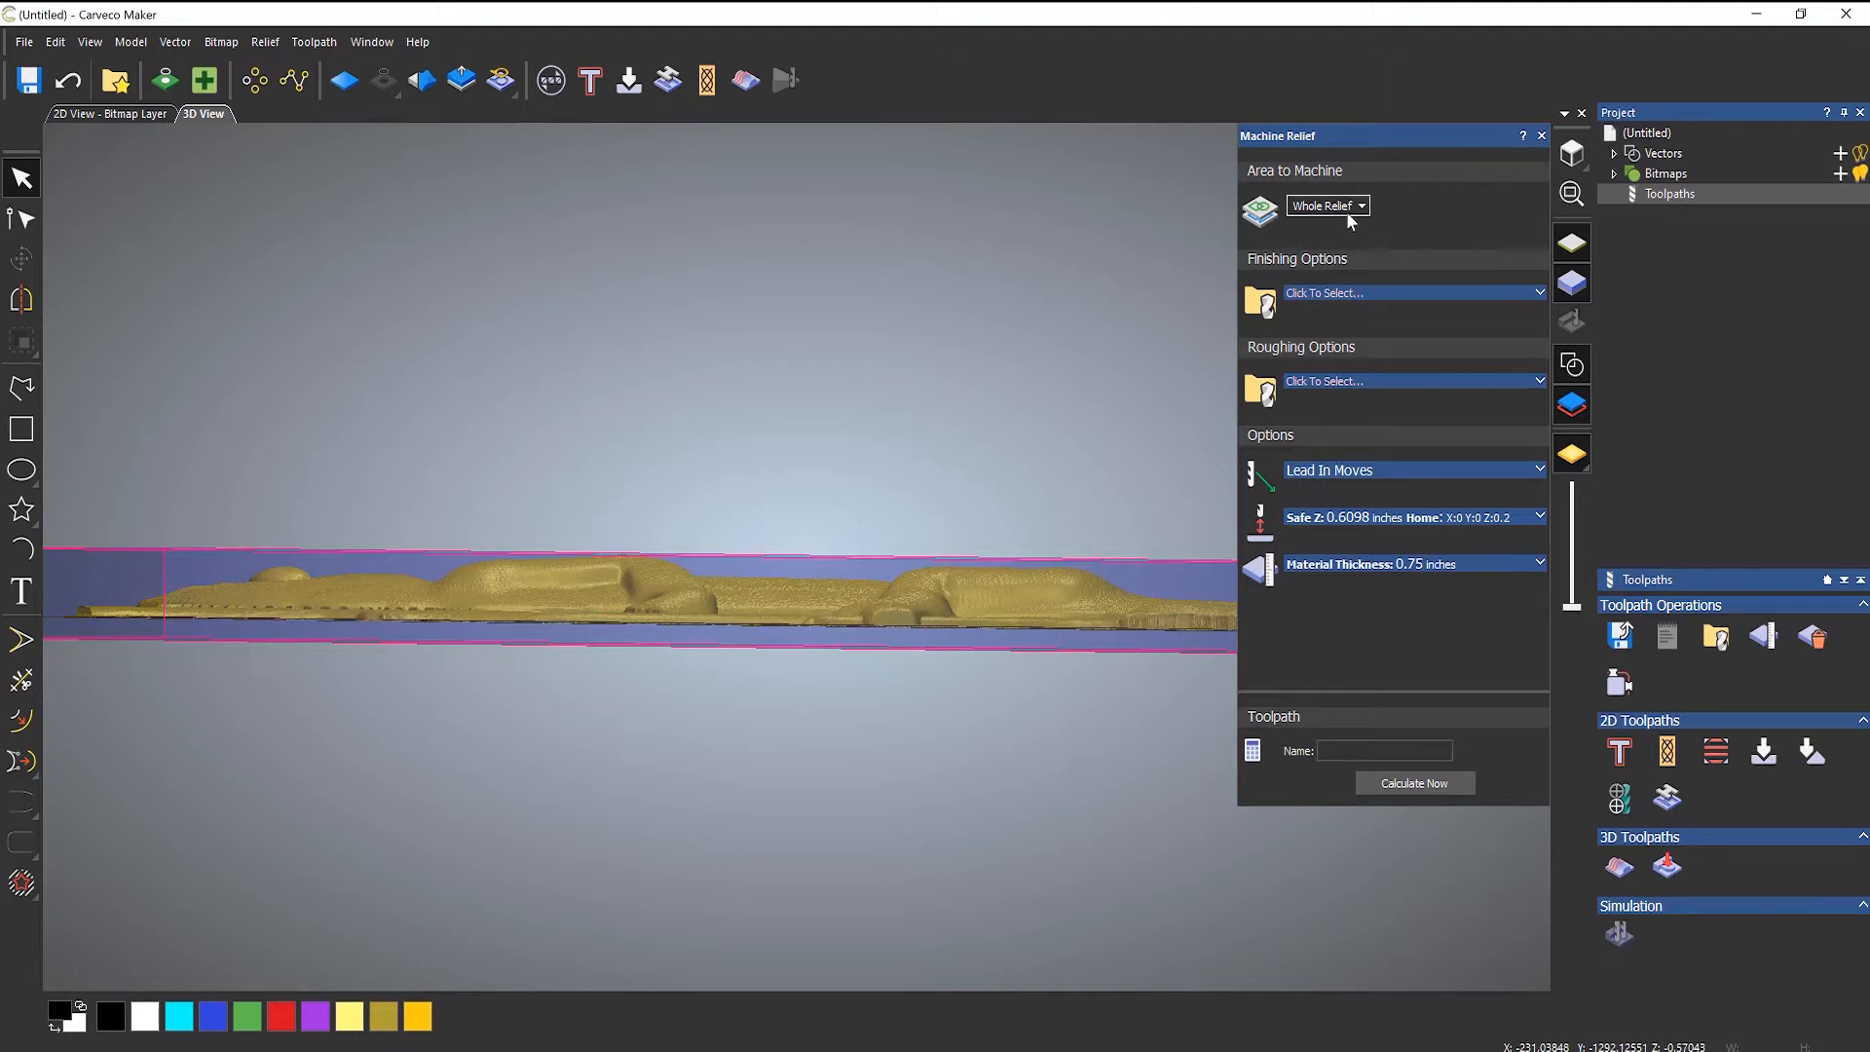
left_click(1461, 564)
left_click(1448, 606)
left_click_drag(1382, 515, 1382, 563)
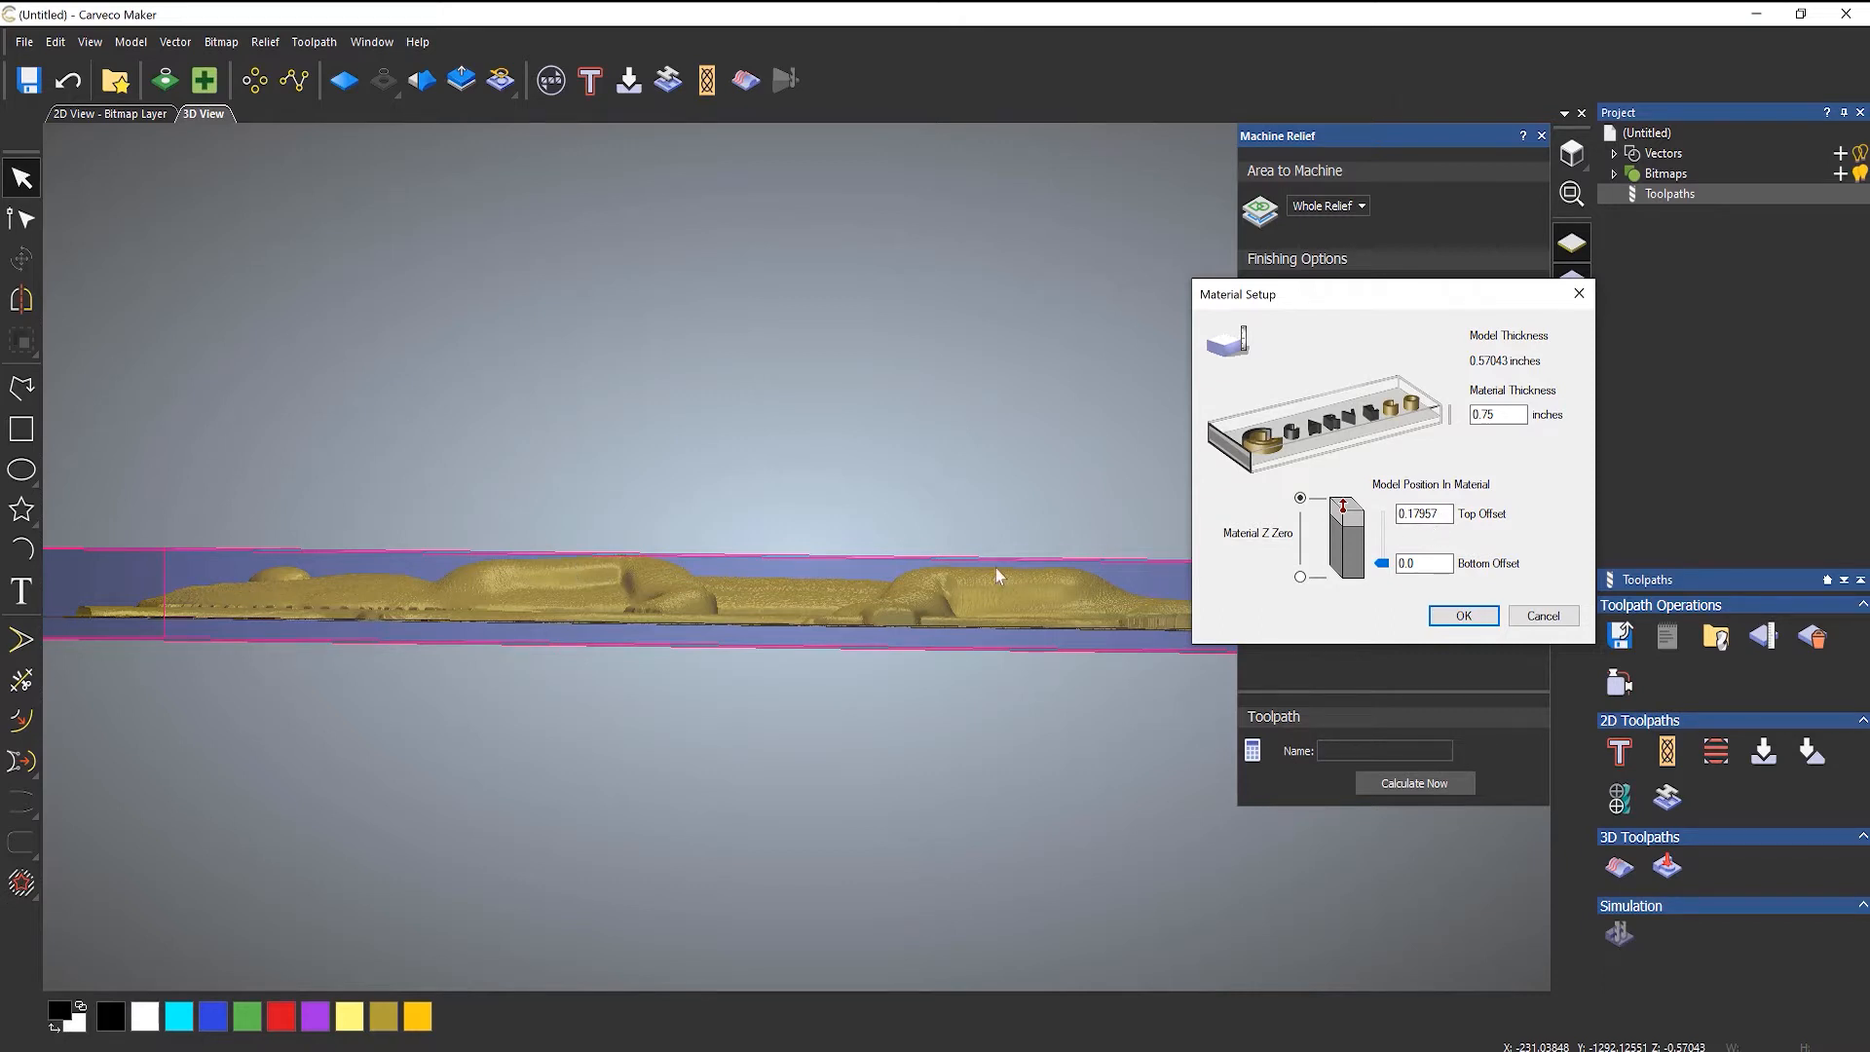
left_click(1464, 616)
left_click_drag(816, 810, 853, 261)
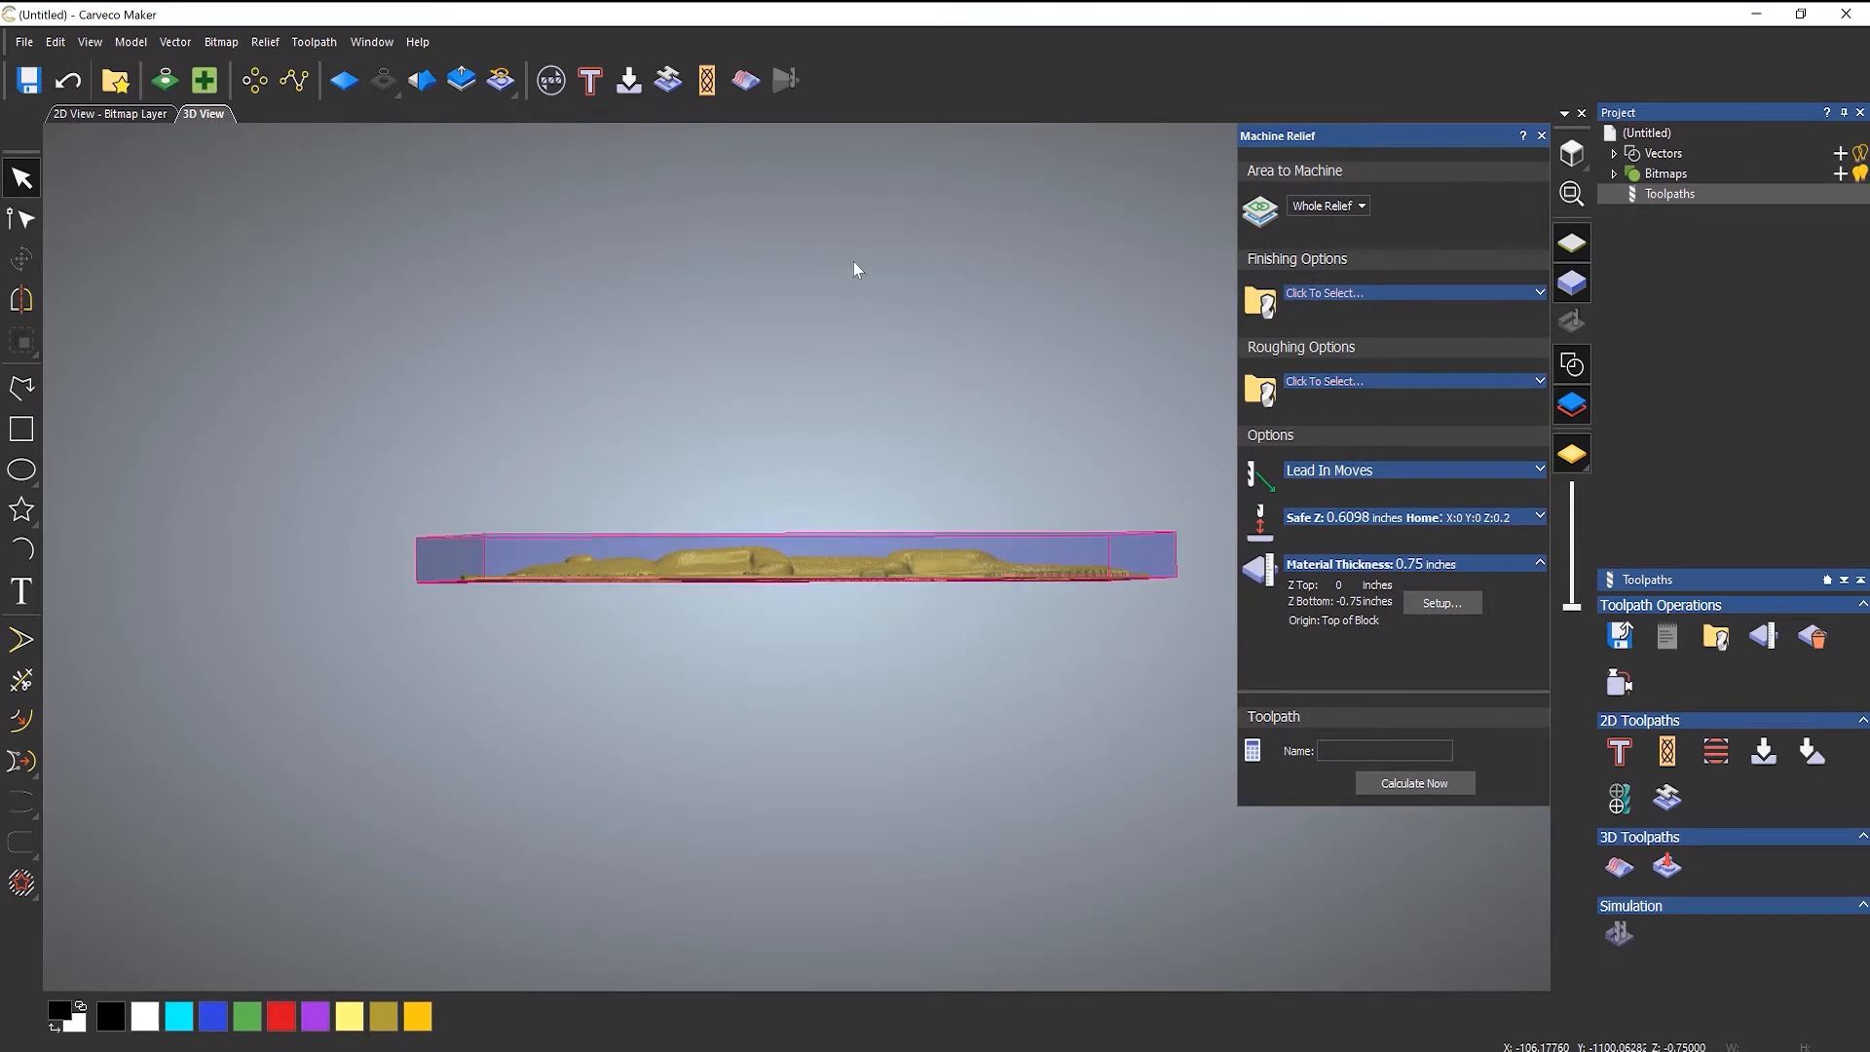
scroll(812, 540, "up", 3)
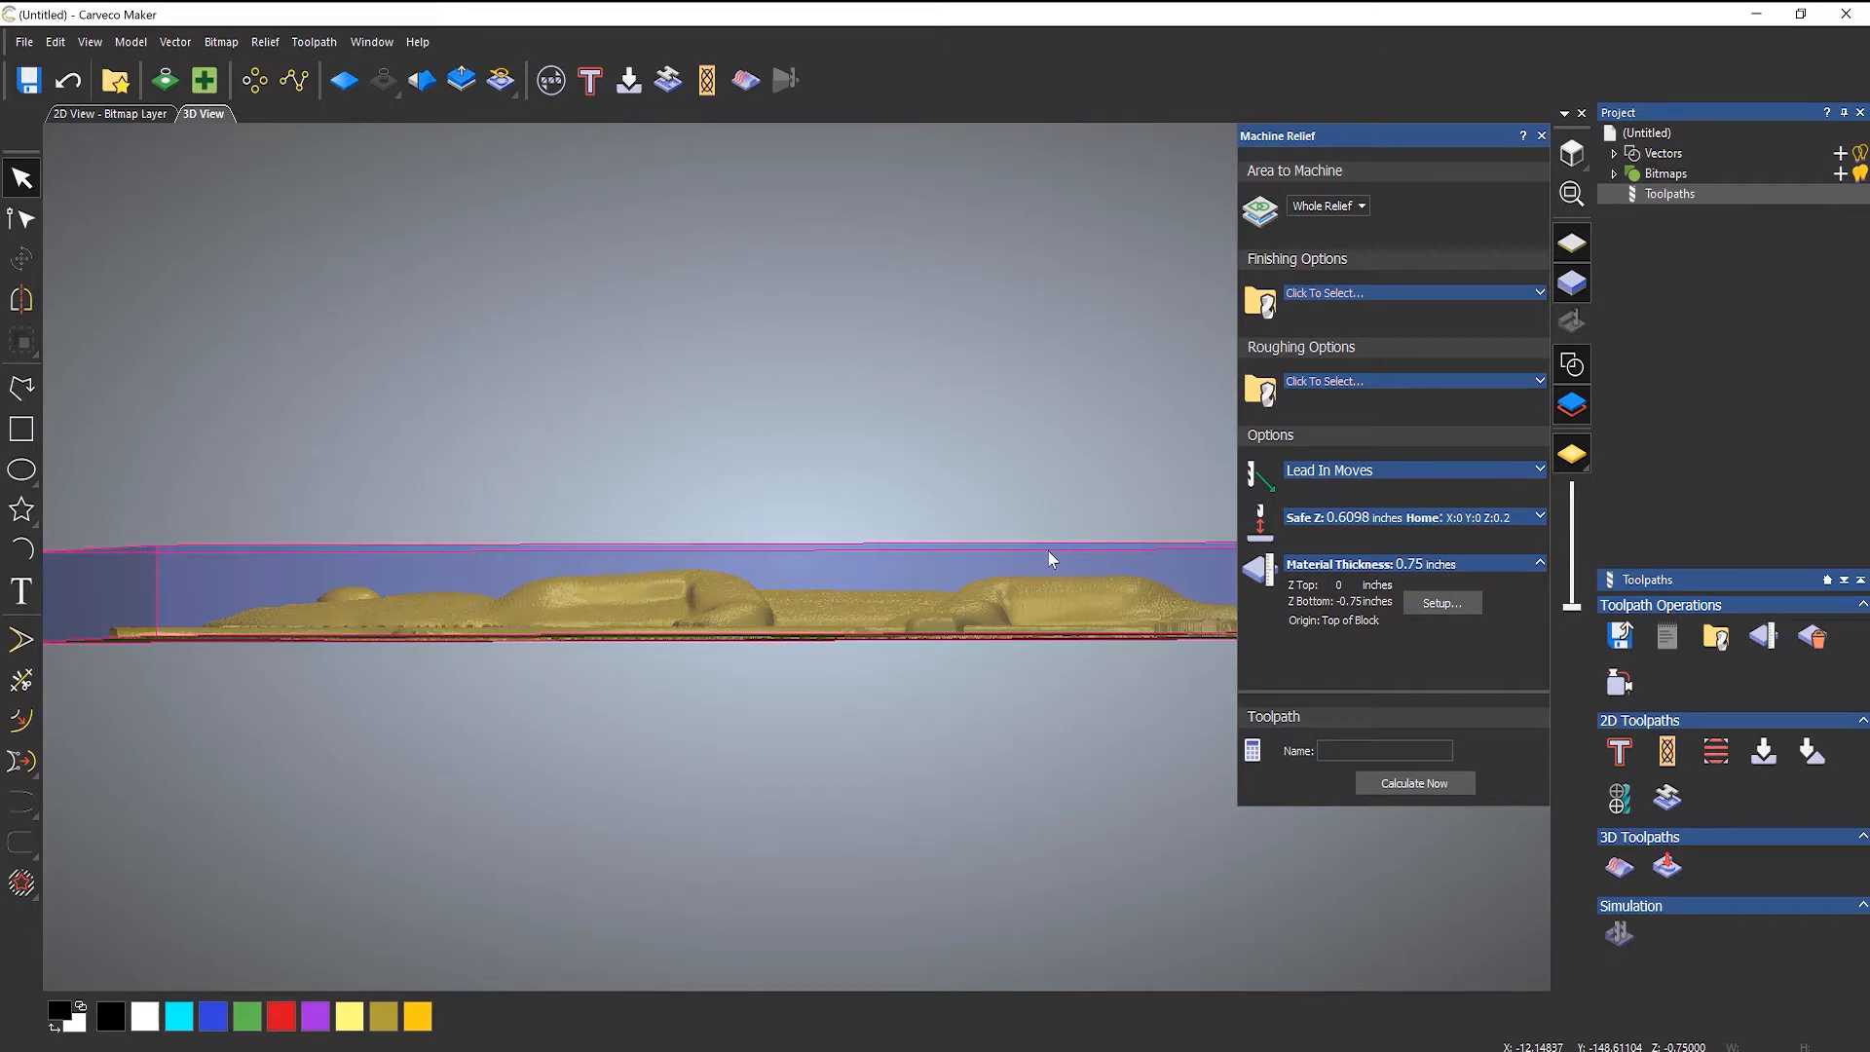
- Move the relief to the top of the material block with a top offset of 0.0
left_click(1440, 602)
left_click_drag(1384, 567, 1393, 486)
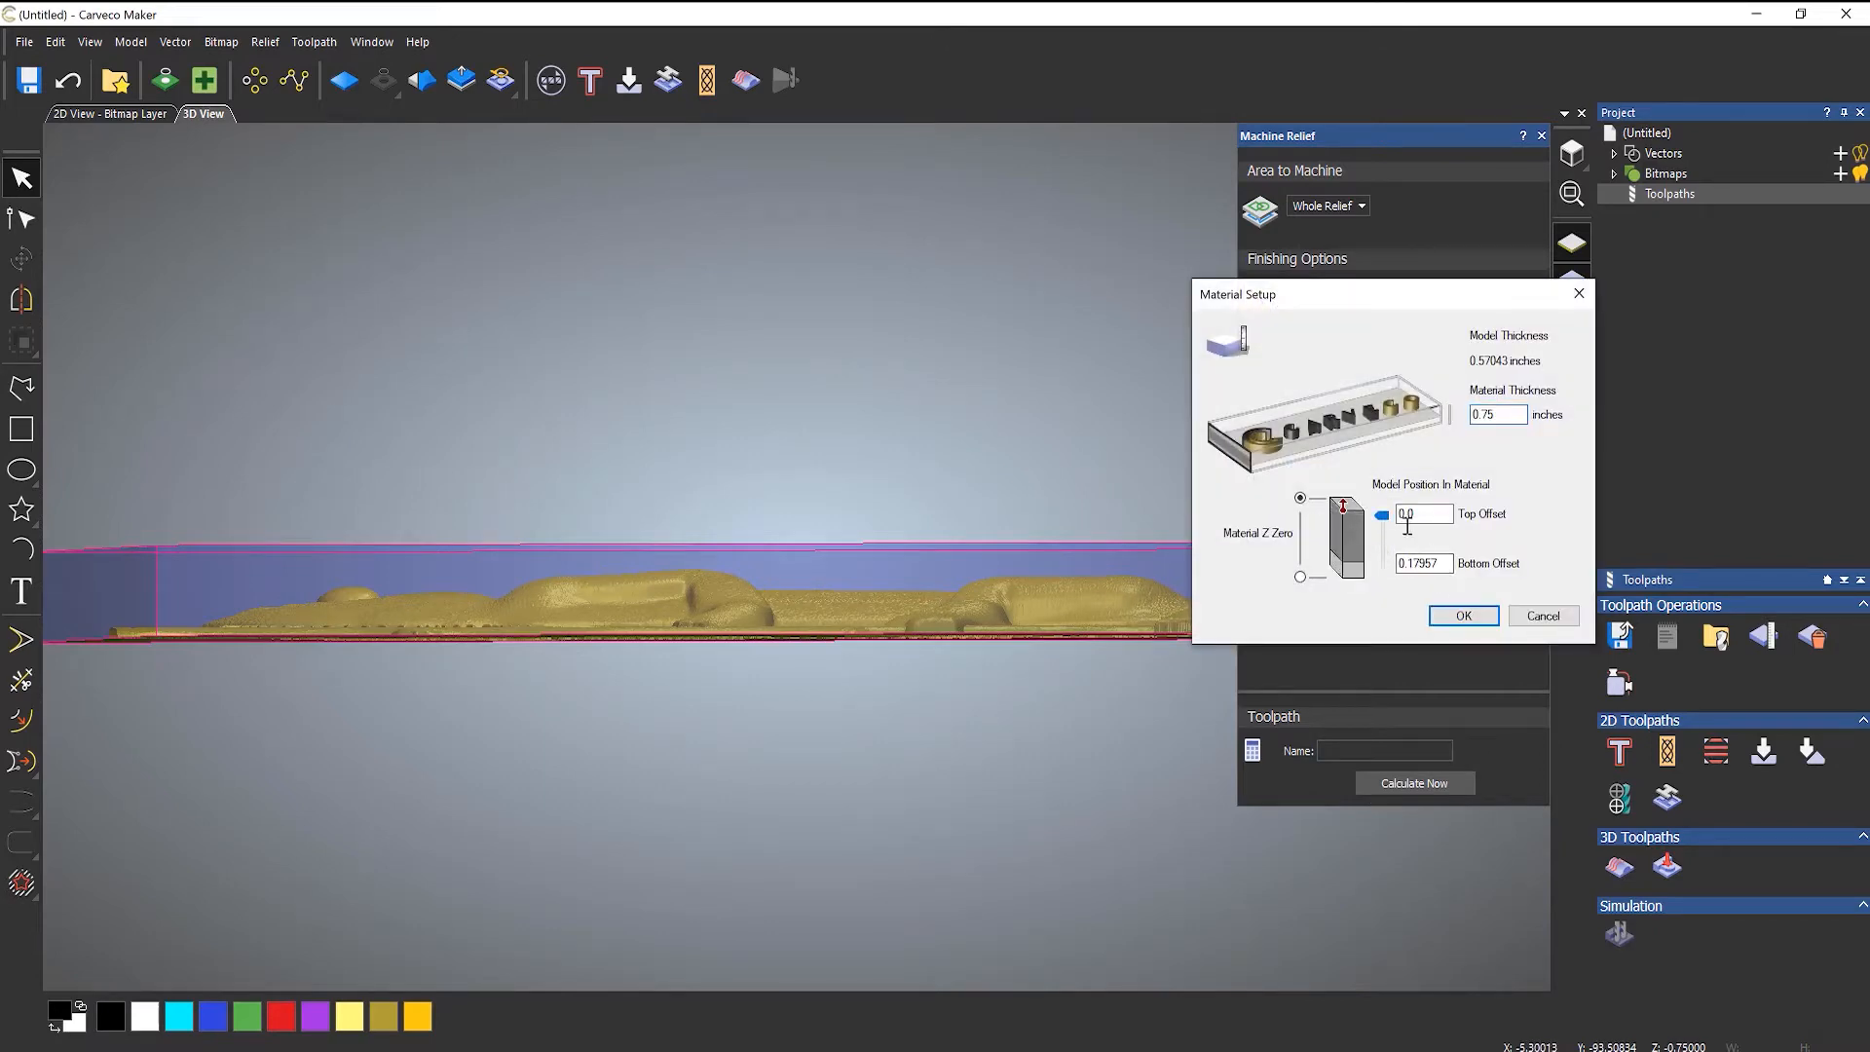
left_click(1446, 614)
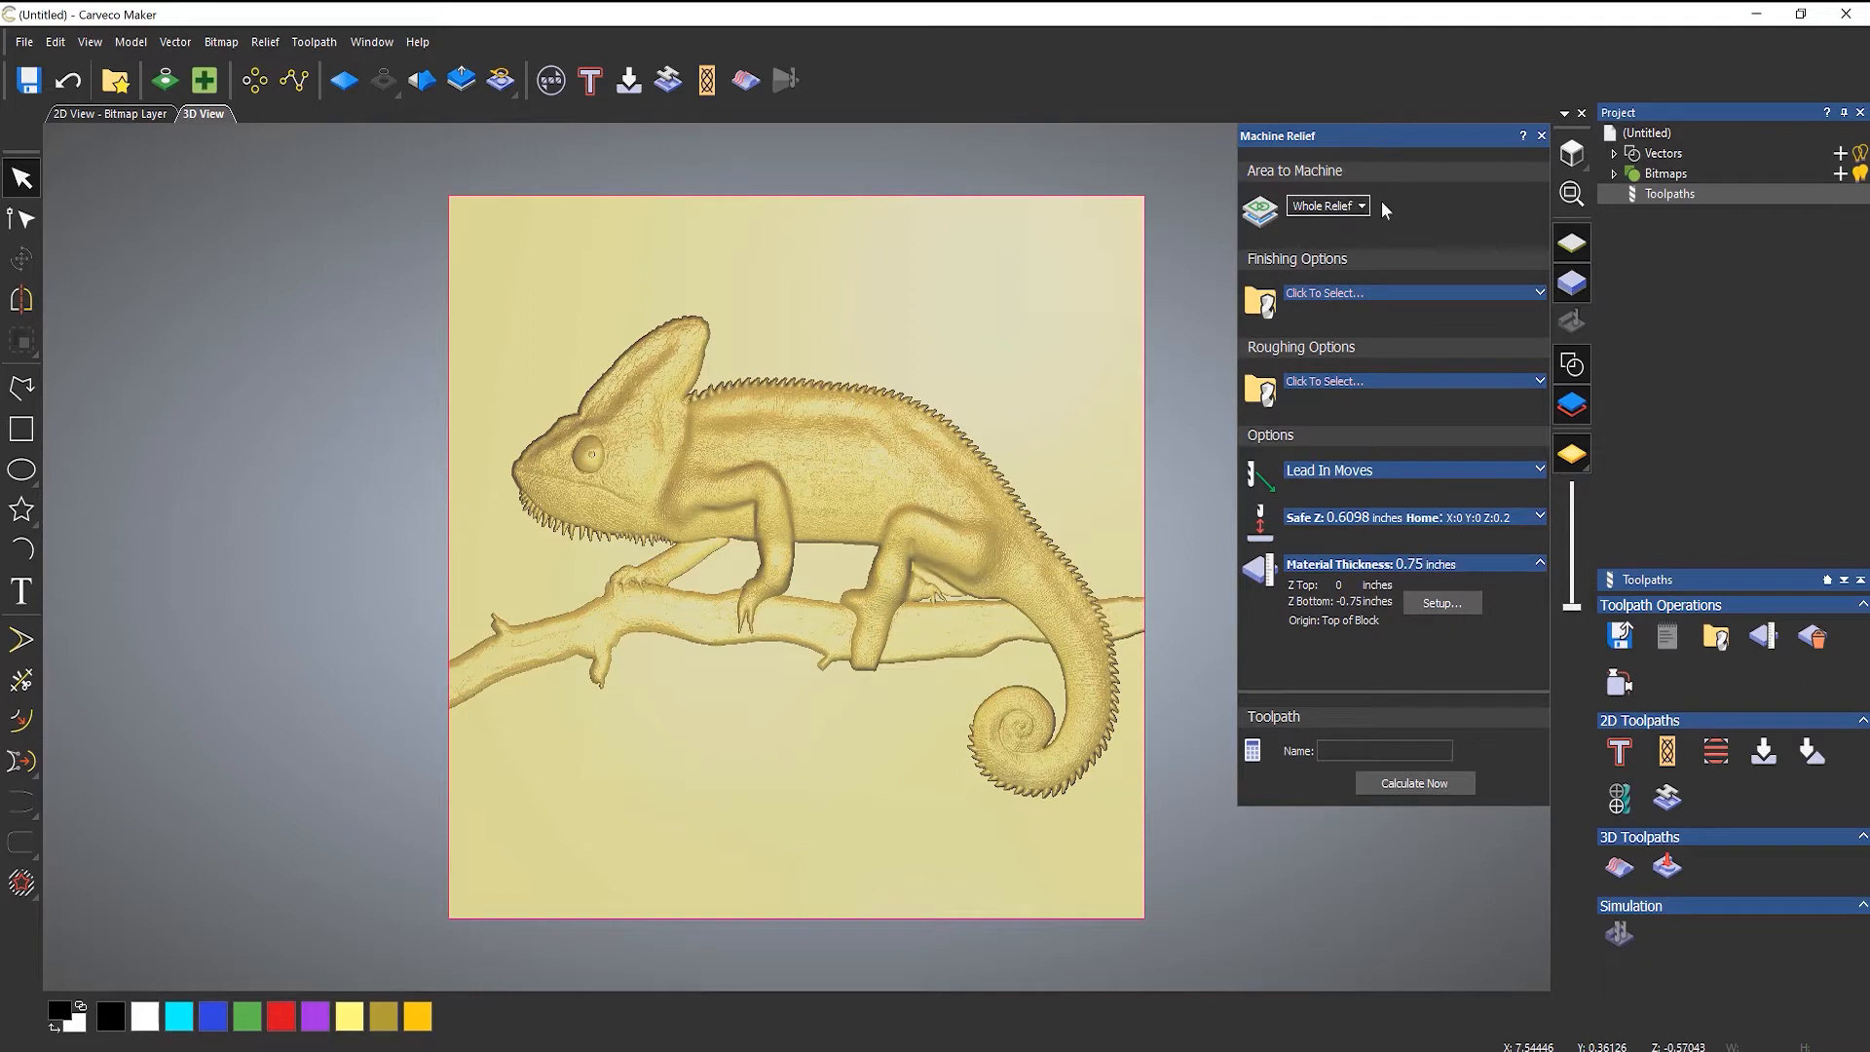
- Choose the Ball Nose 1/4 Inch as the finishing tool and calculate the Machine Relief toolpath
left_click(1337, 294)
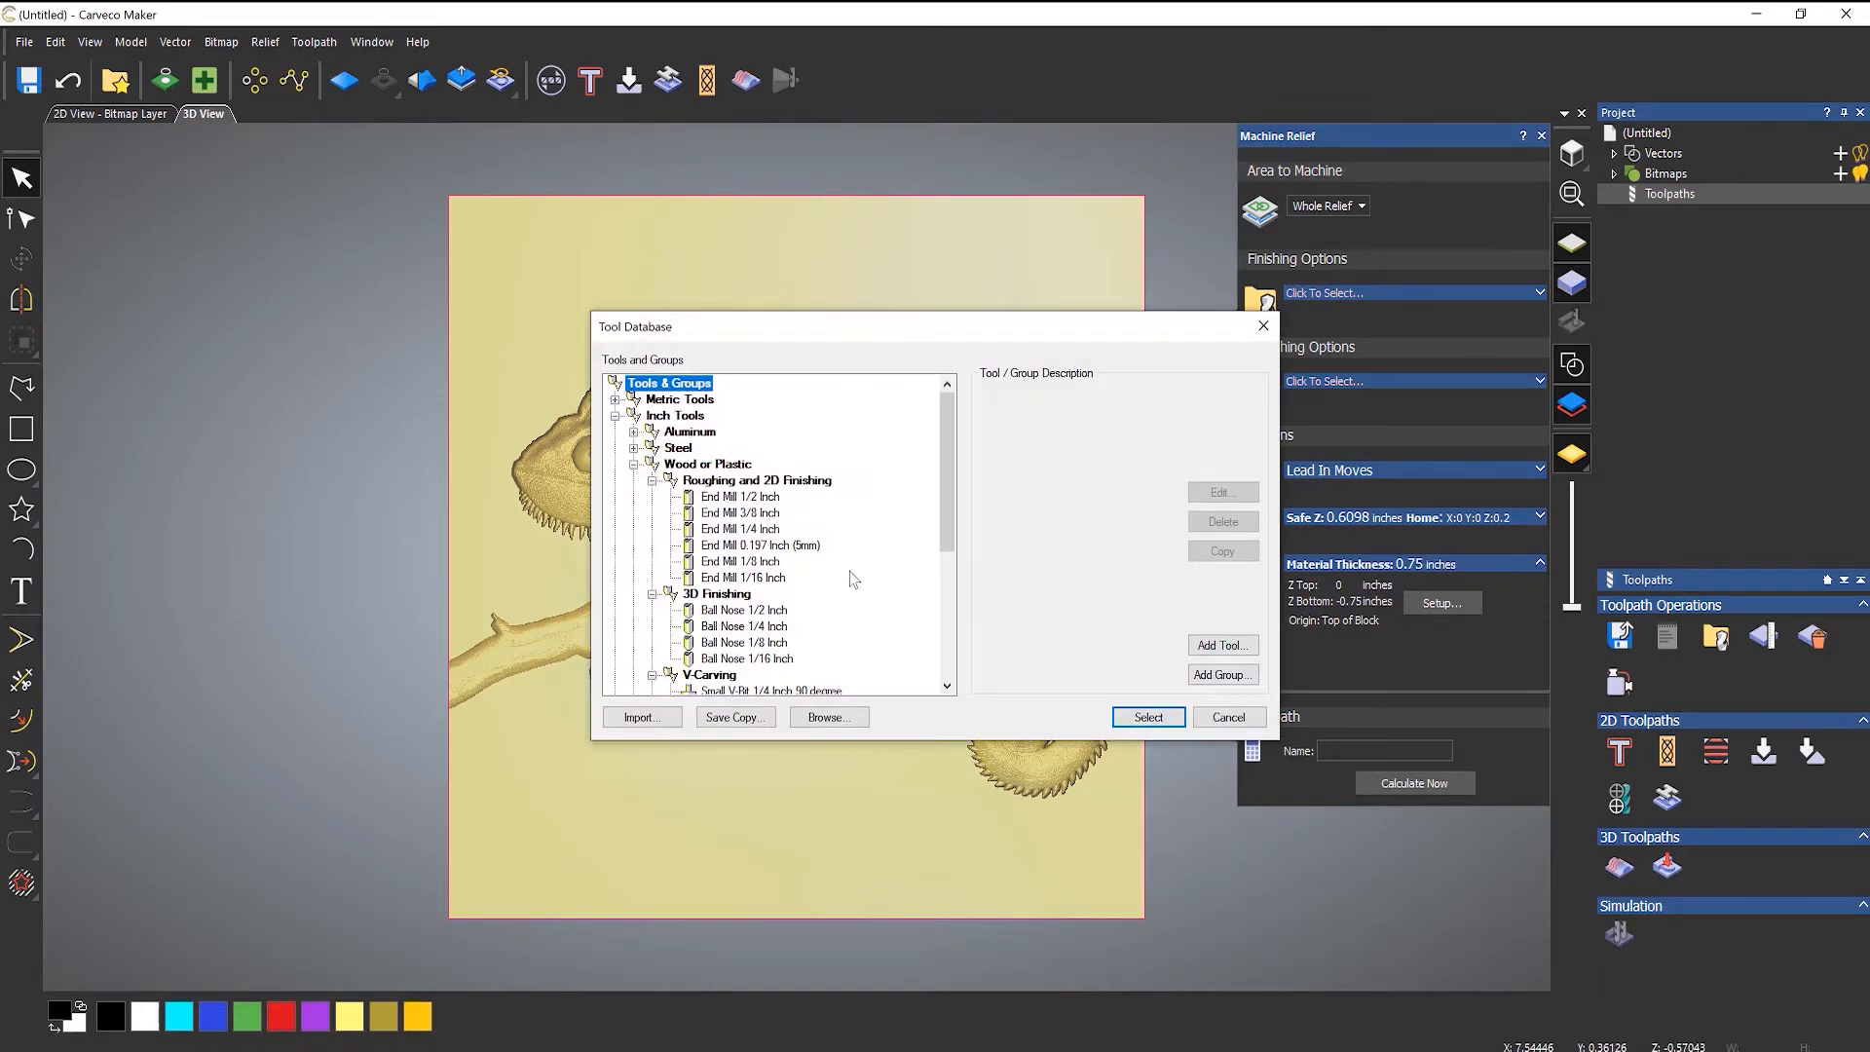
left_click(772, 628)
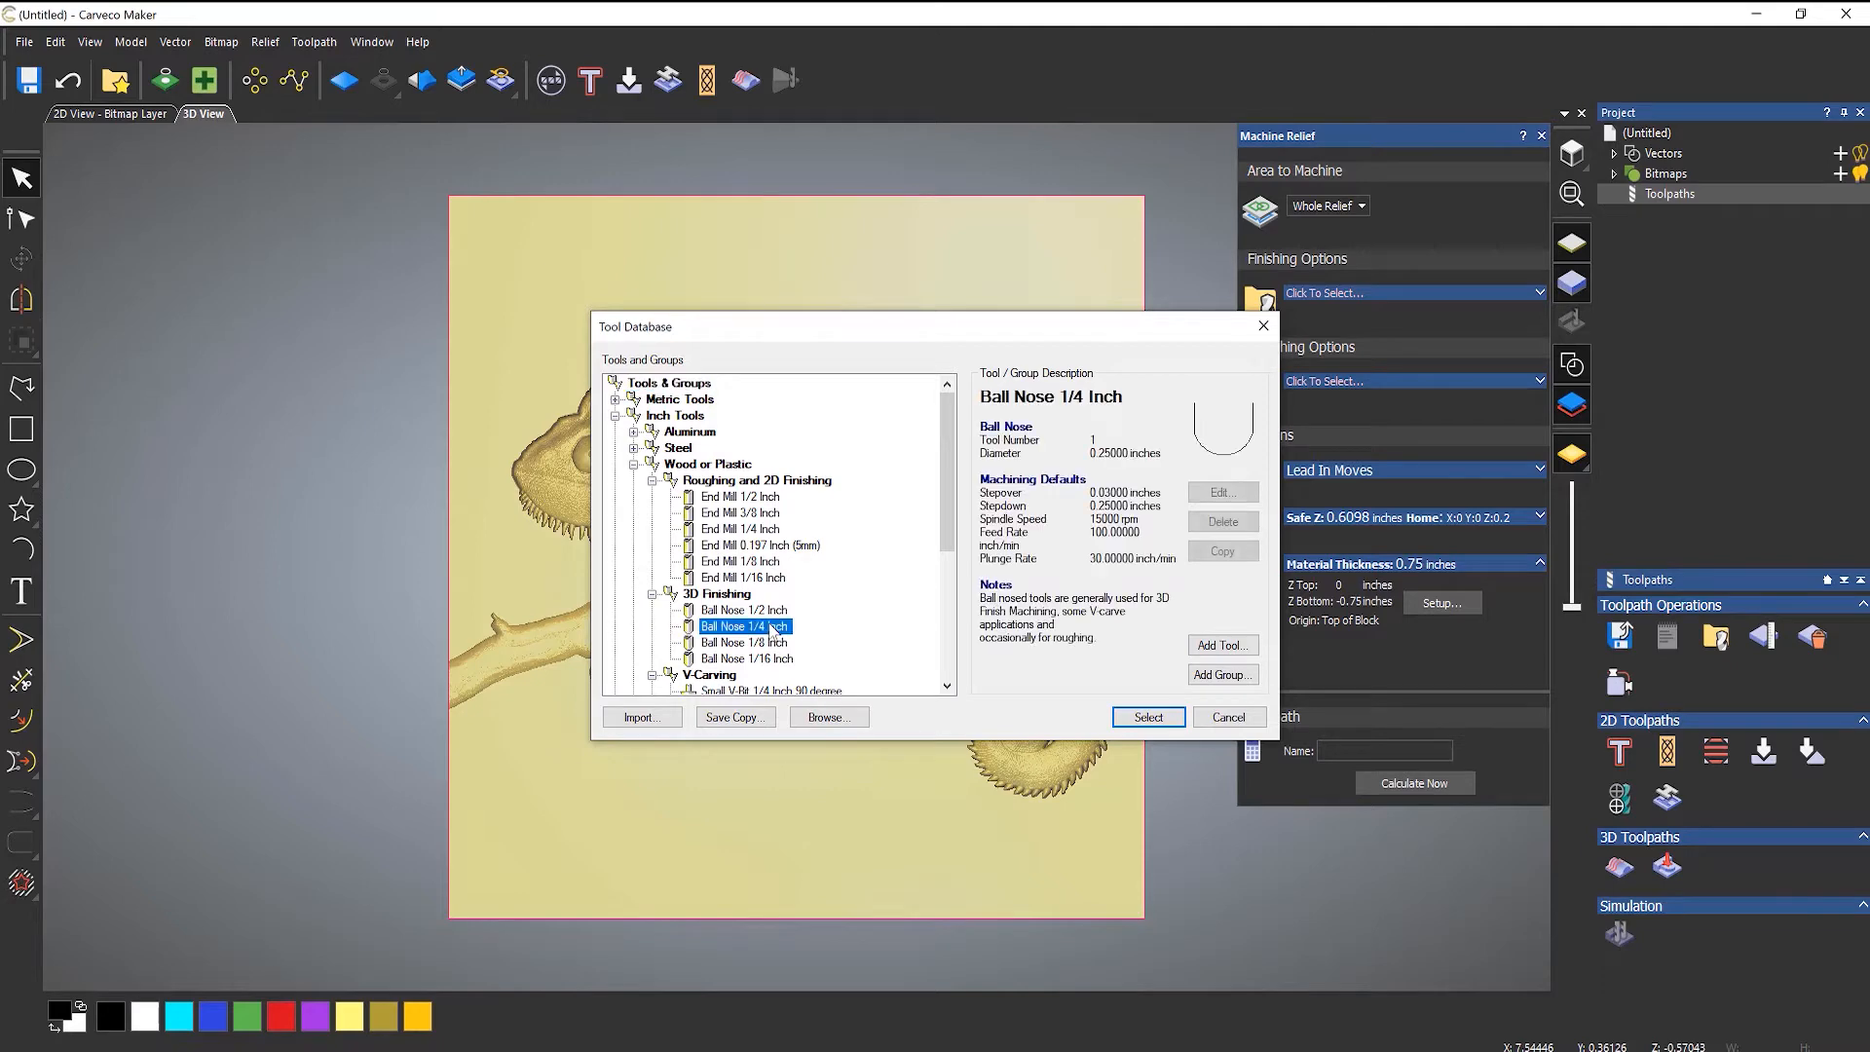
left_click(1141, 717)
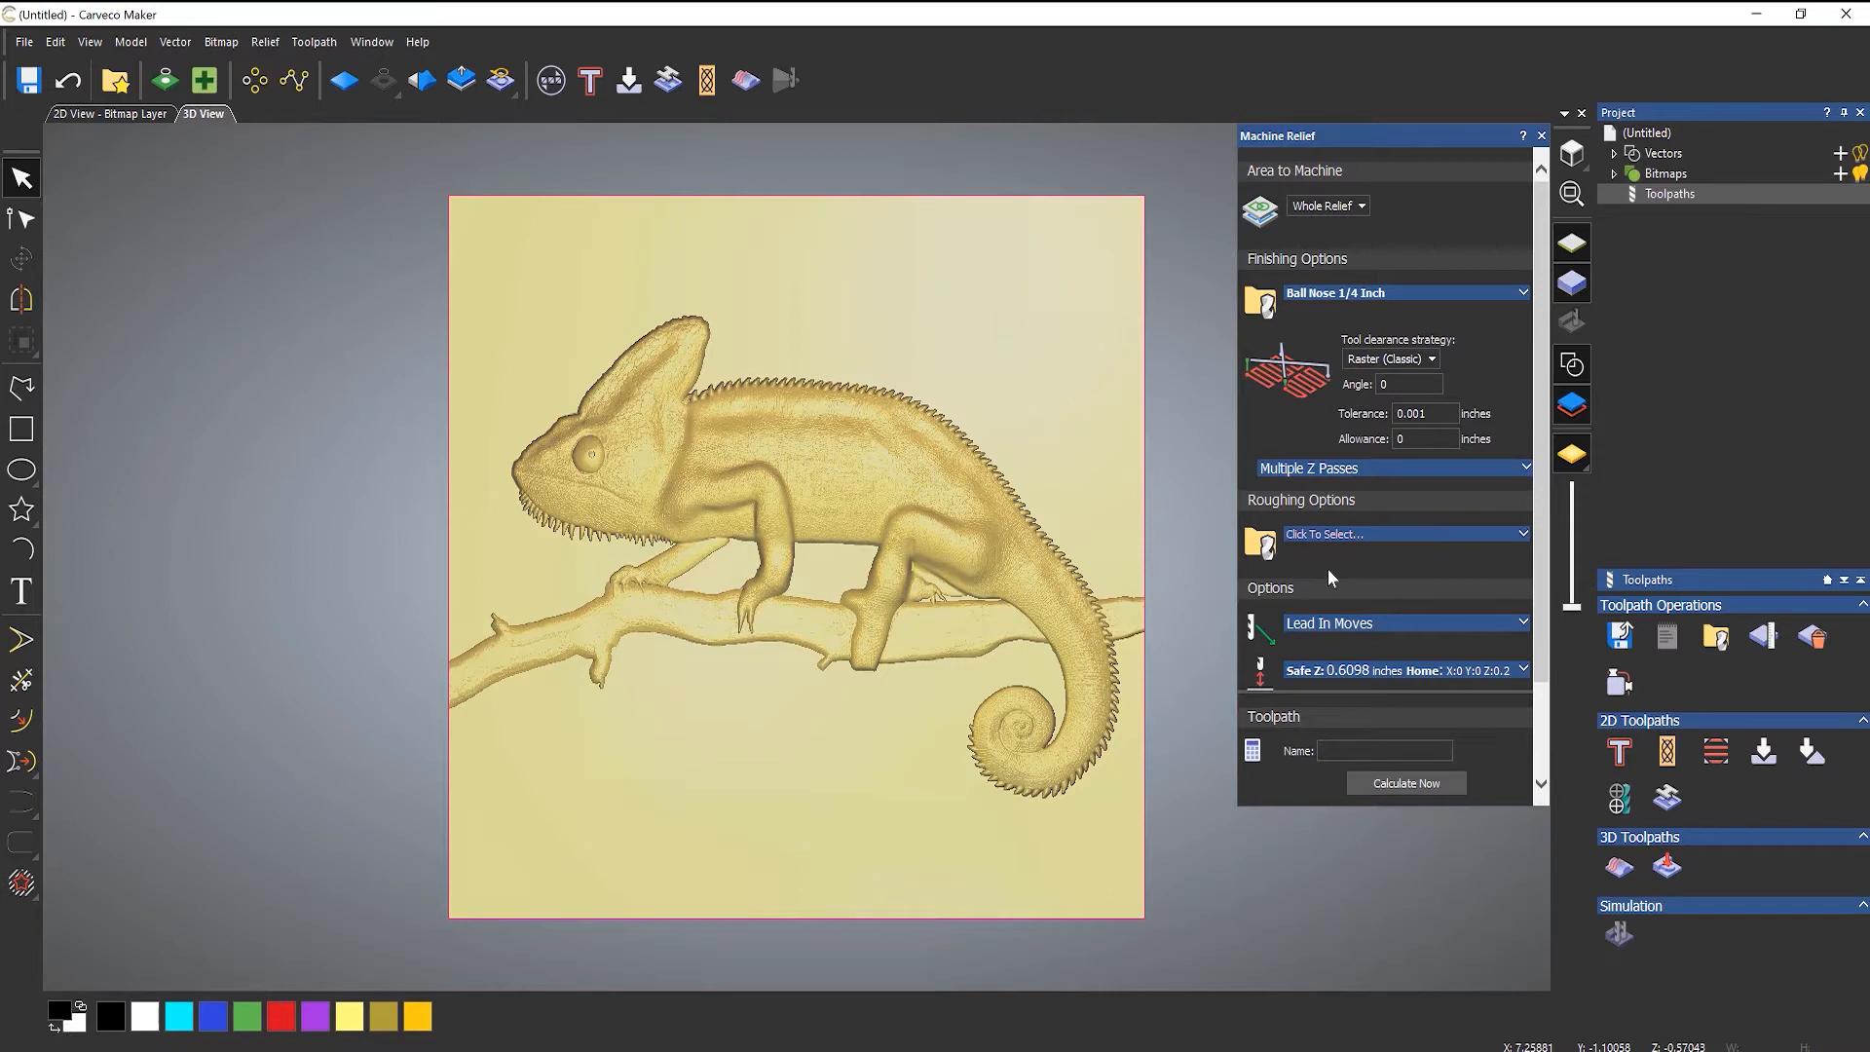
scroll(1352, 569, "down", 2)
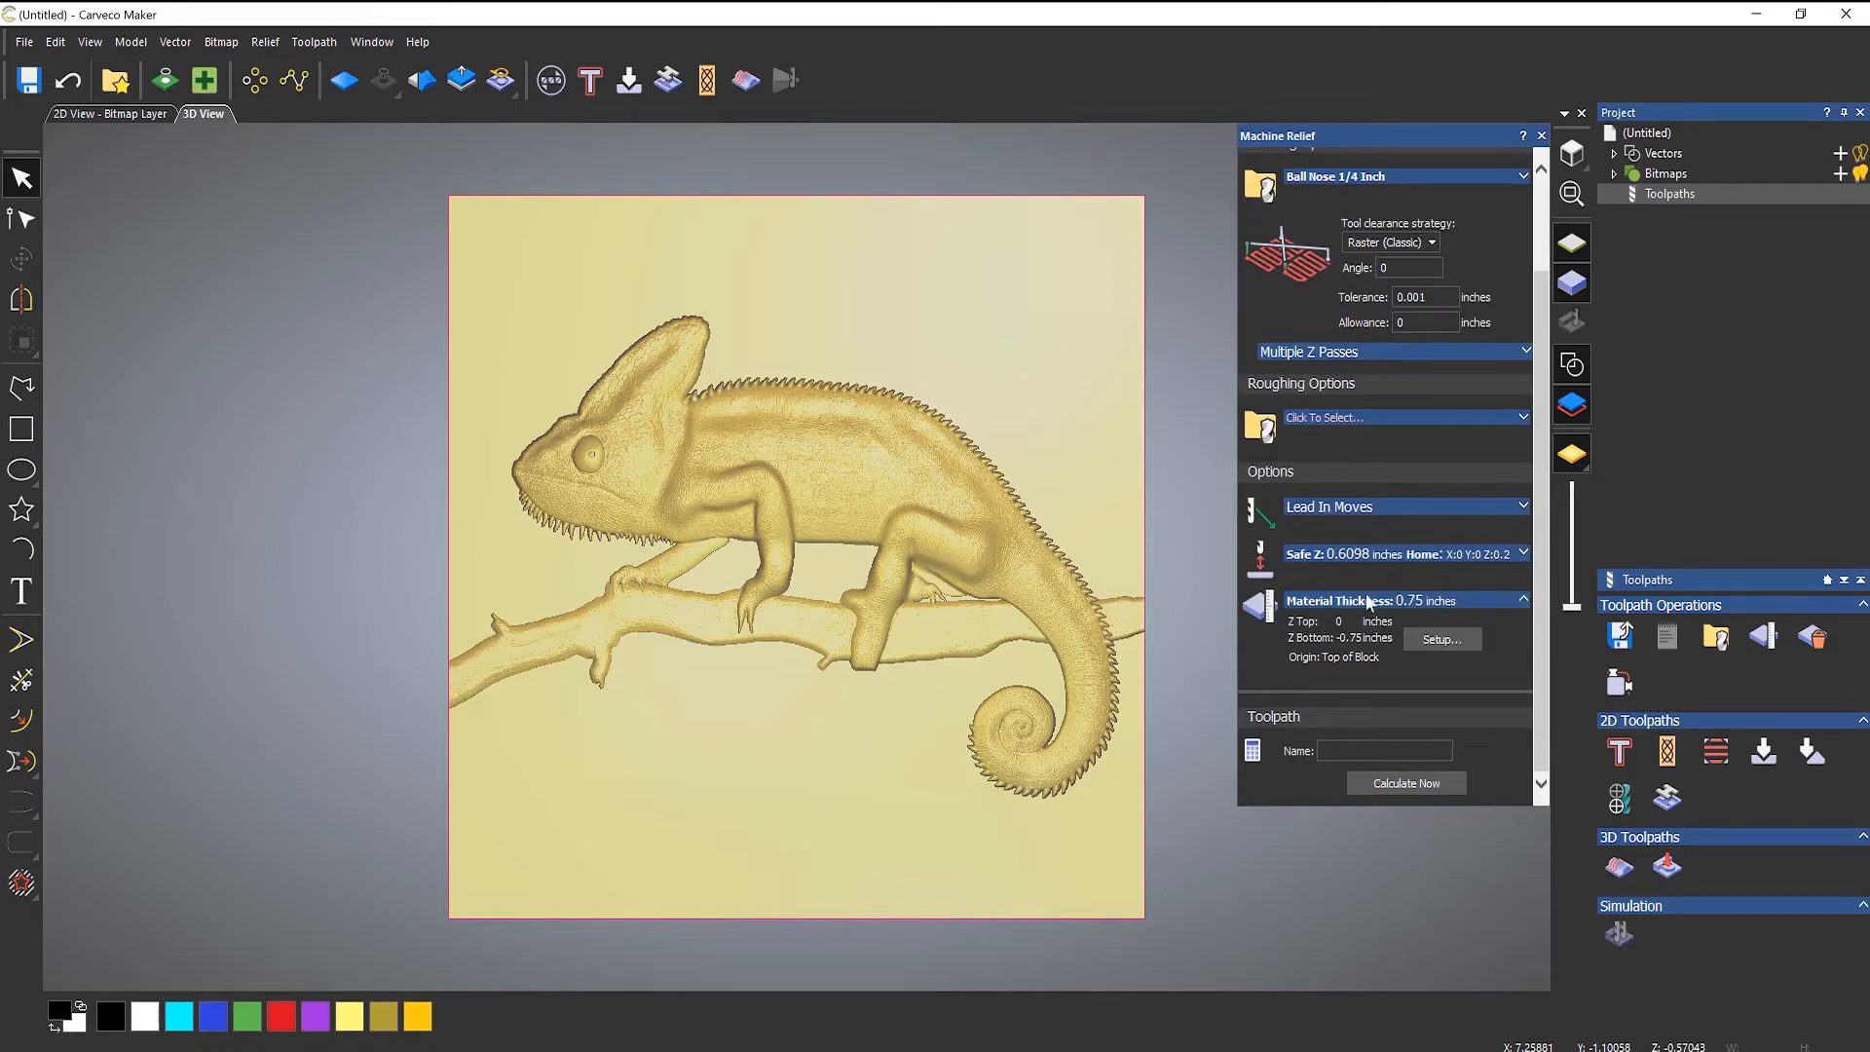
left_click(1429, 784)
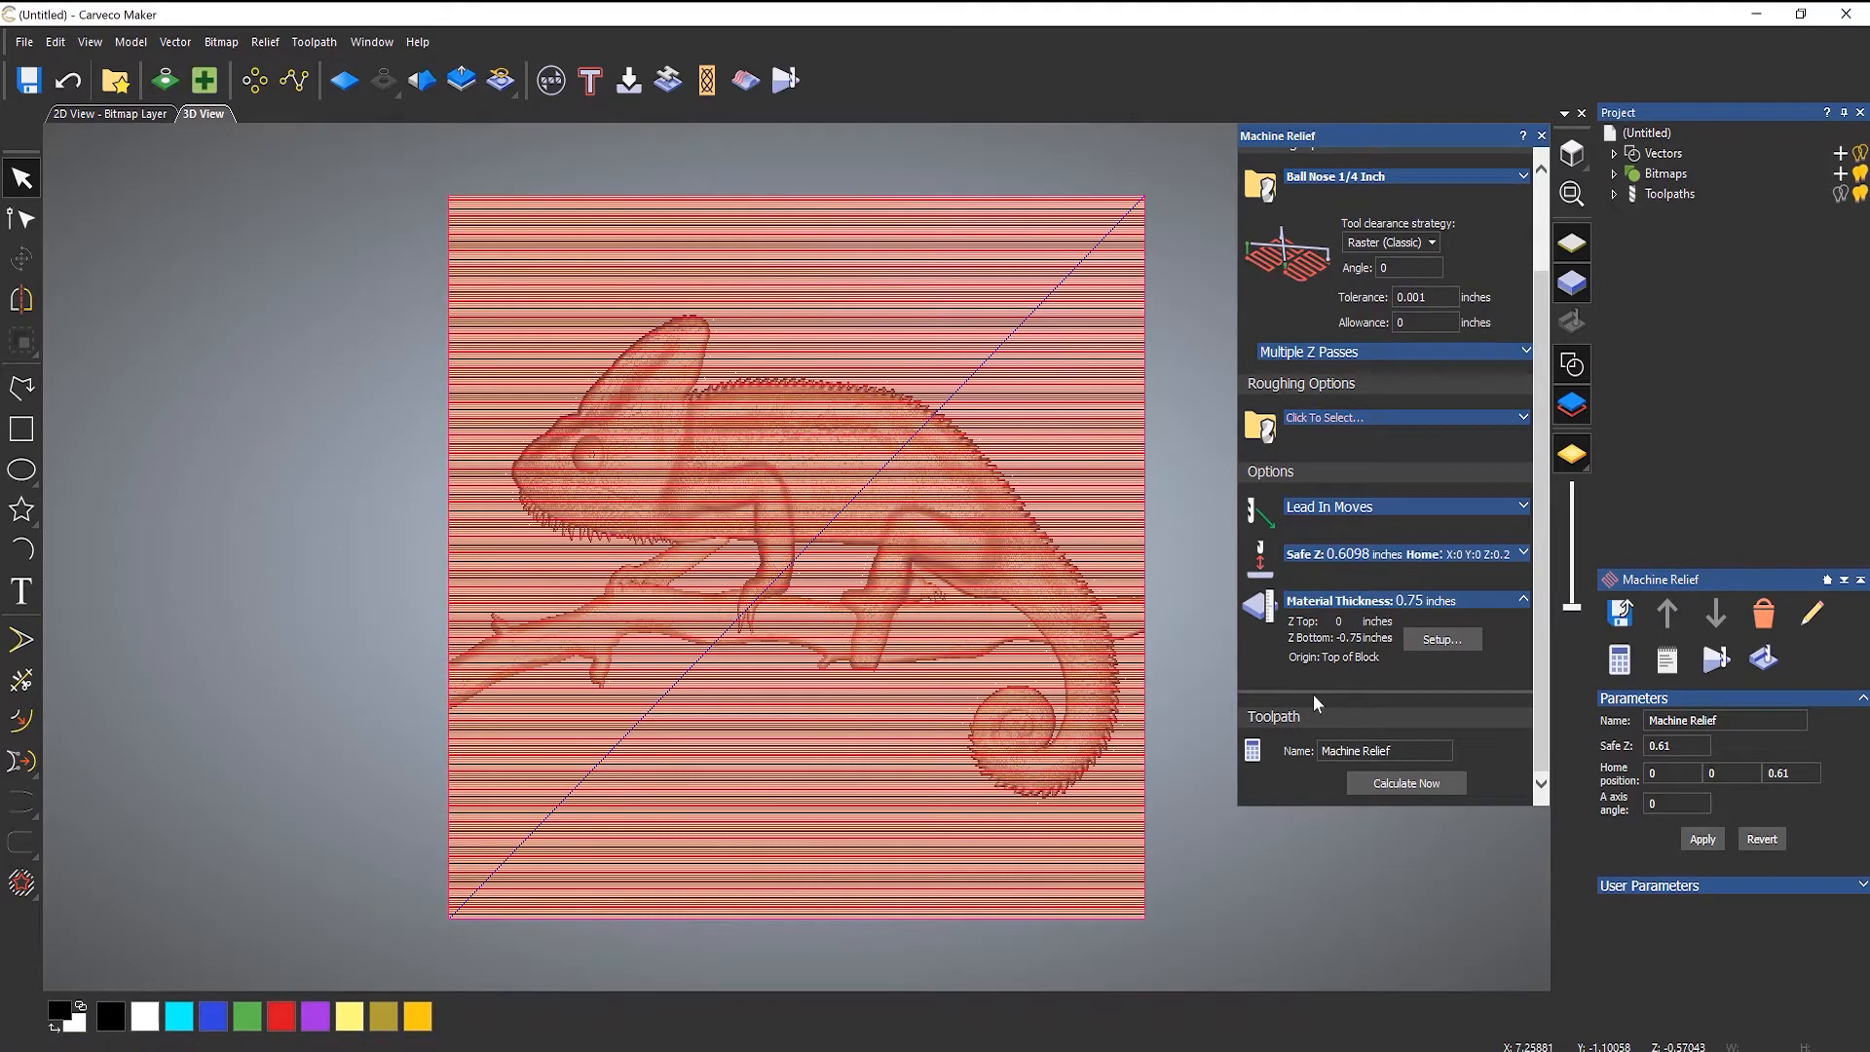
- Examine the finishing pass lines over the relief and play a simulation of the Machine Relief toolpath
left_click_drag(1017, 555, 986, 415)
scroll(807, 560, "up", 10)
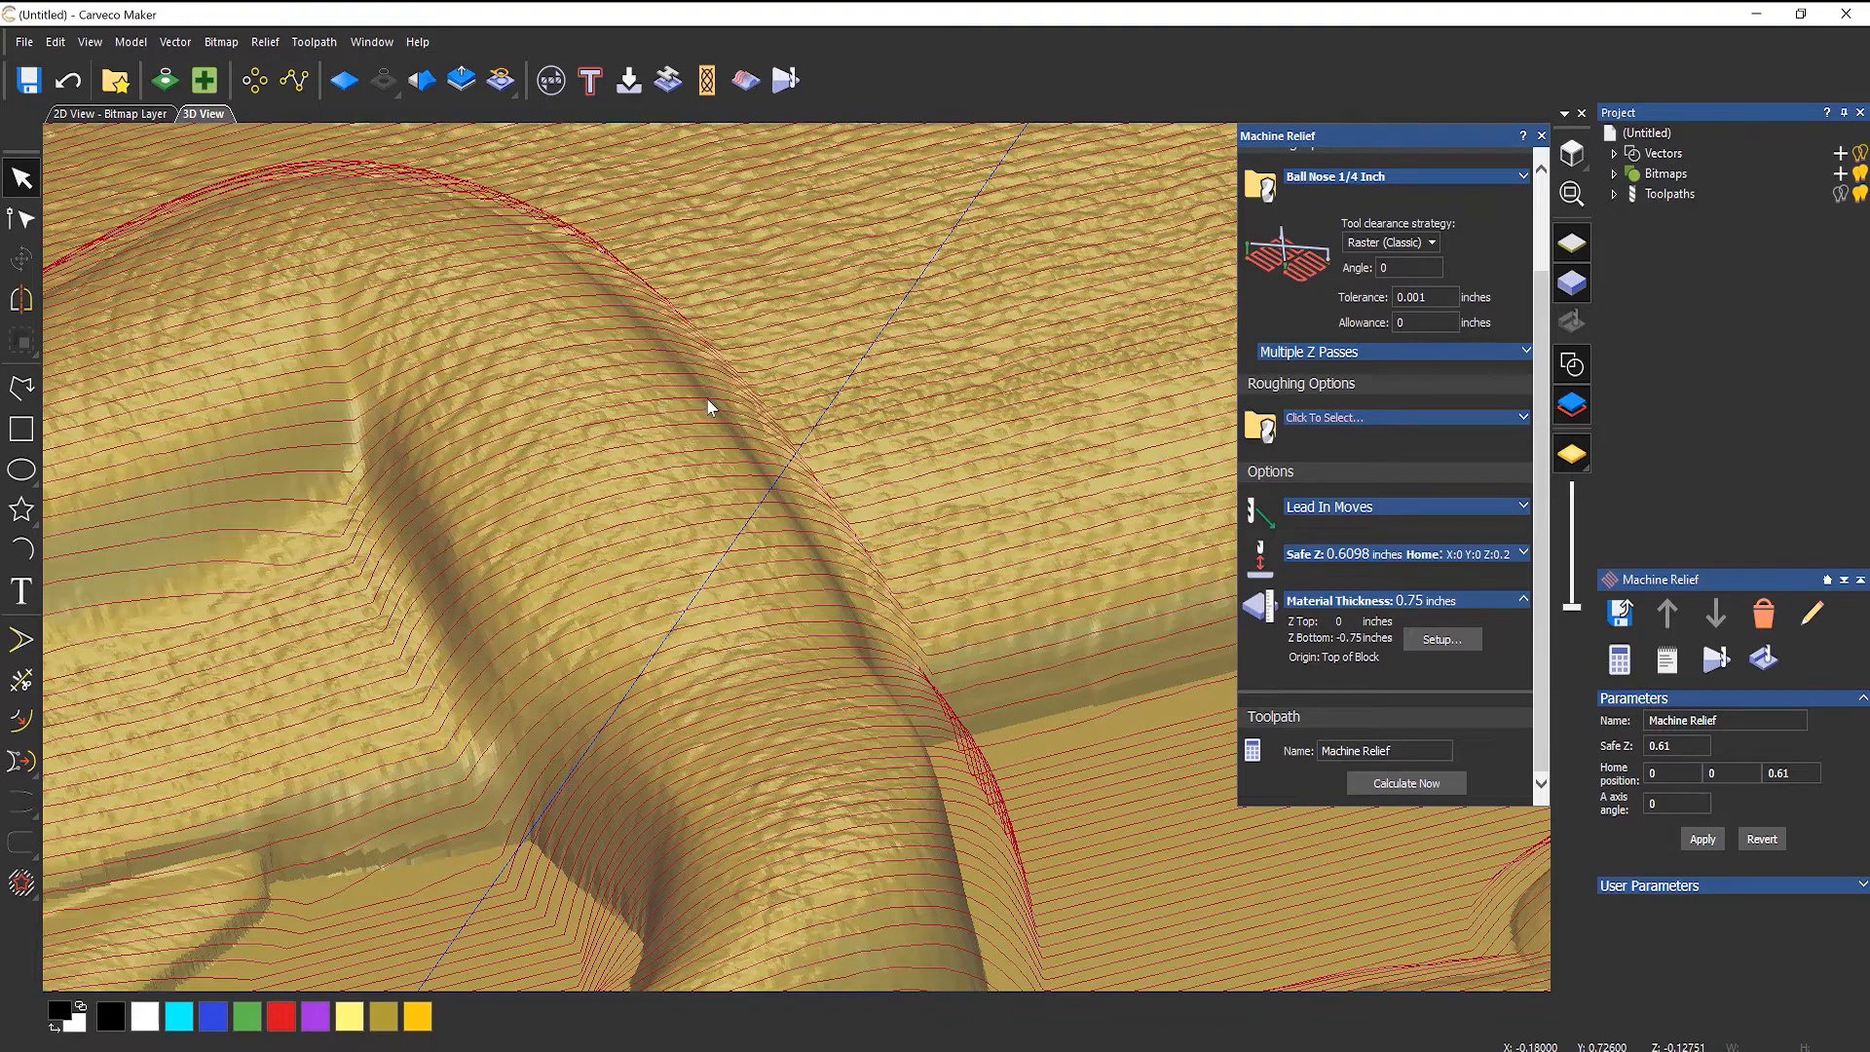
scroll(721, 397, "down", 10)
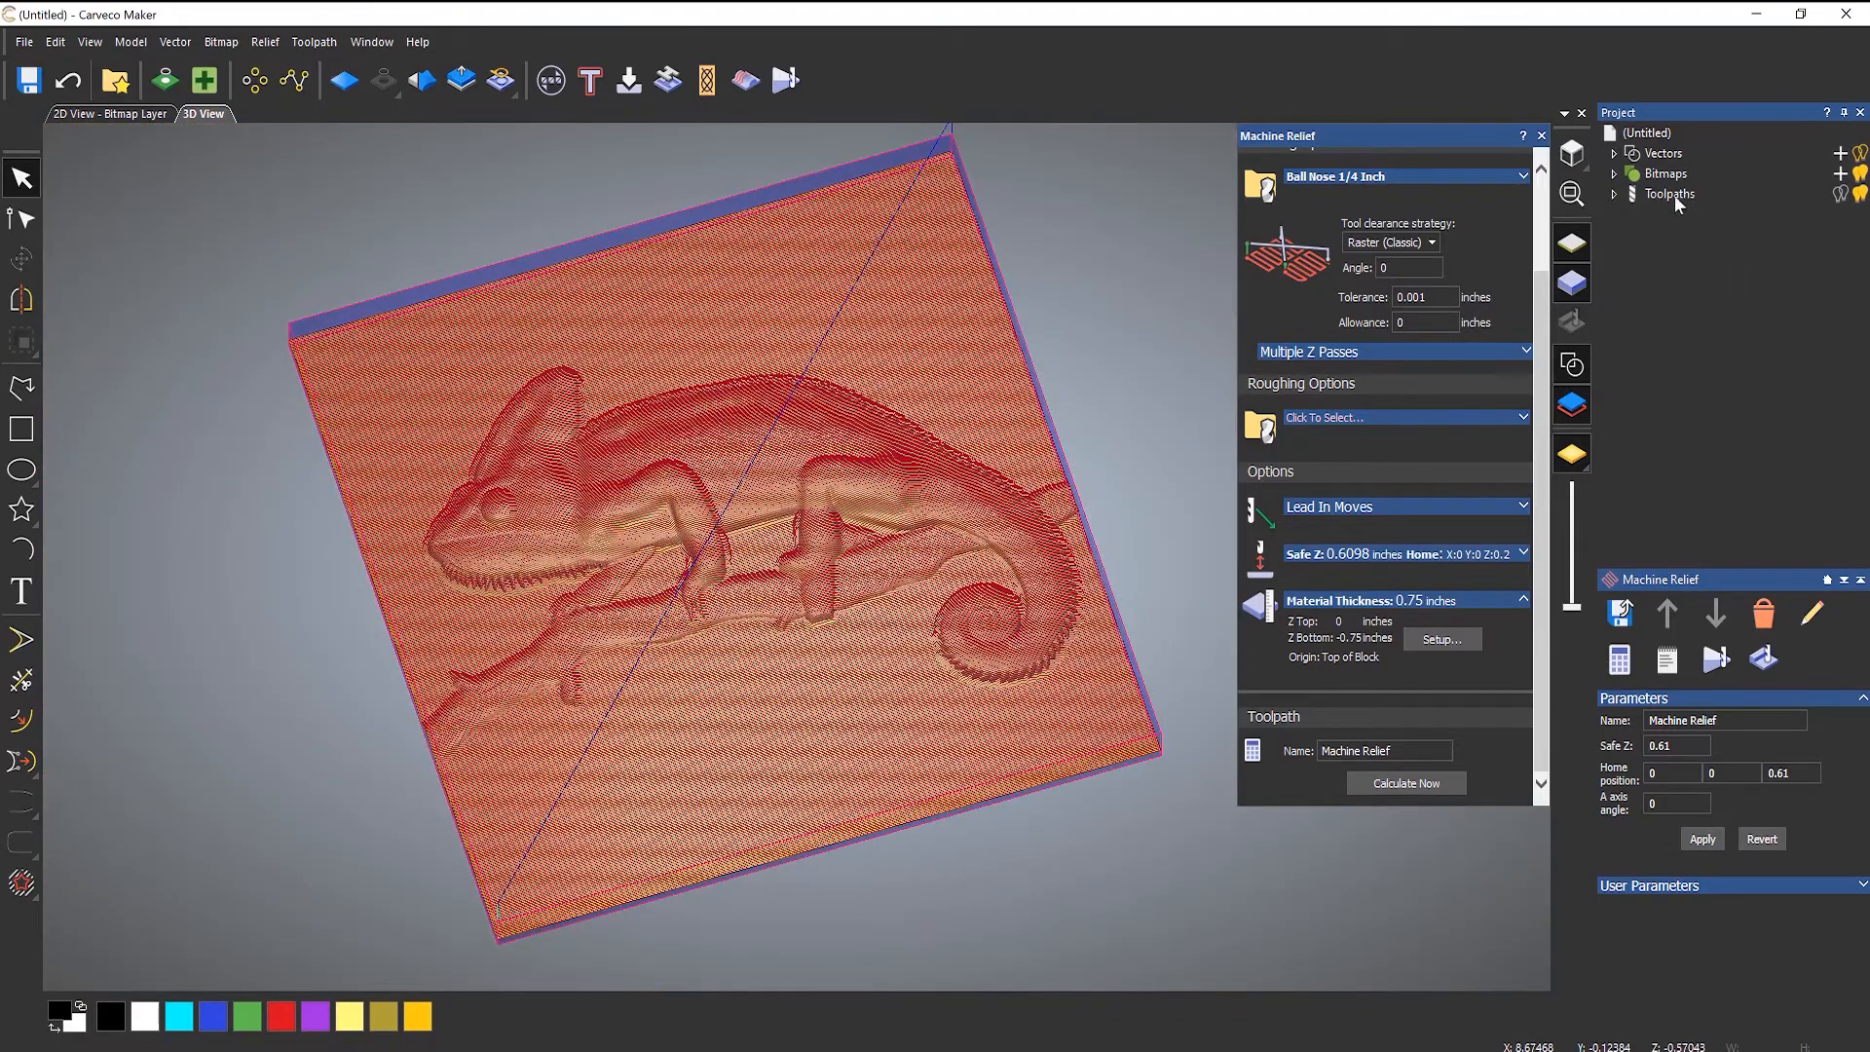
double_click(1667, 195)
right_click(1663, 214)
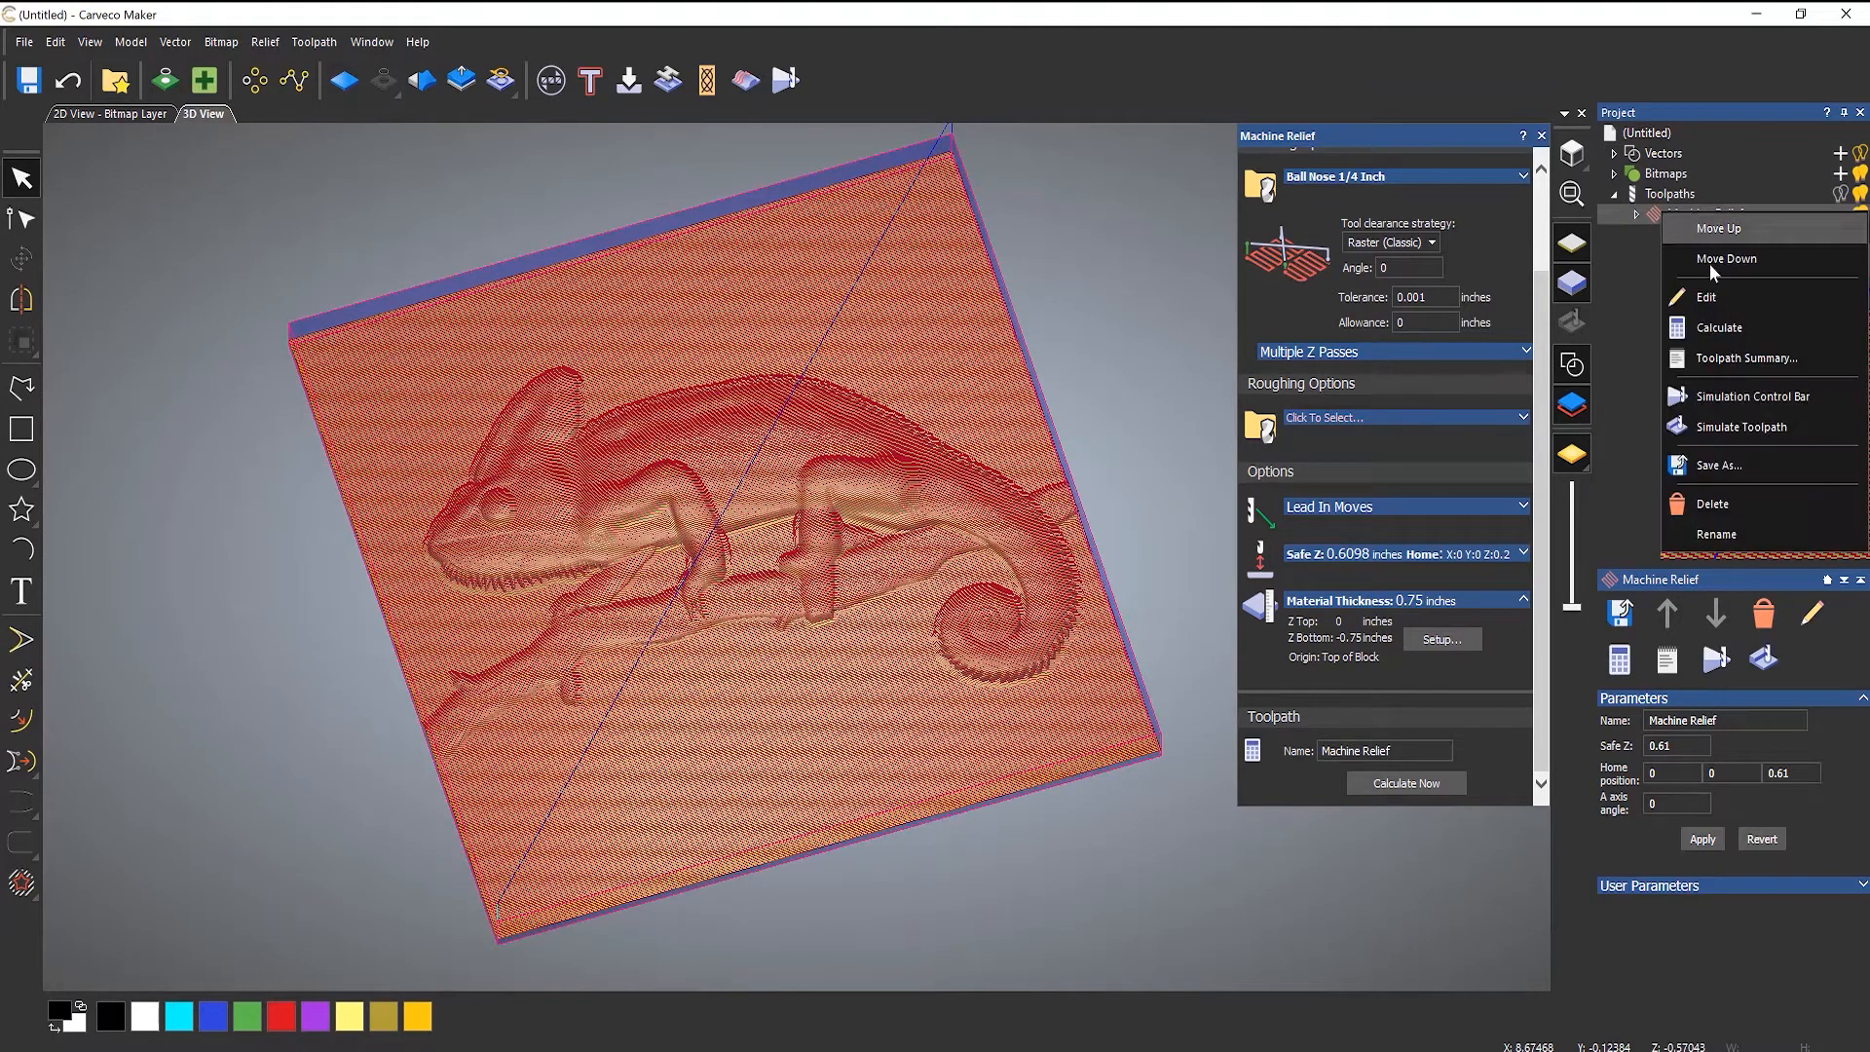
left_click(1744, 395)
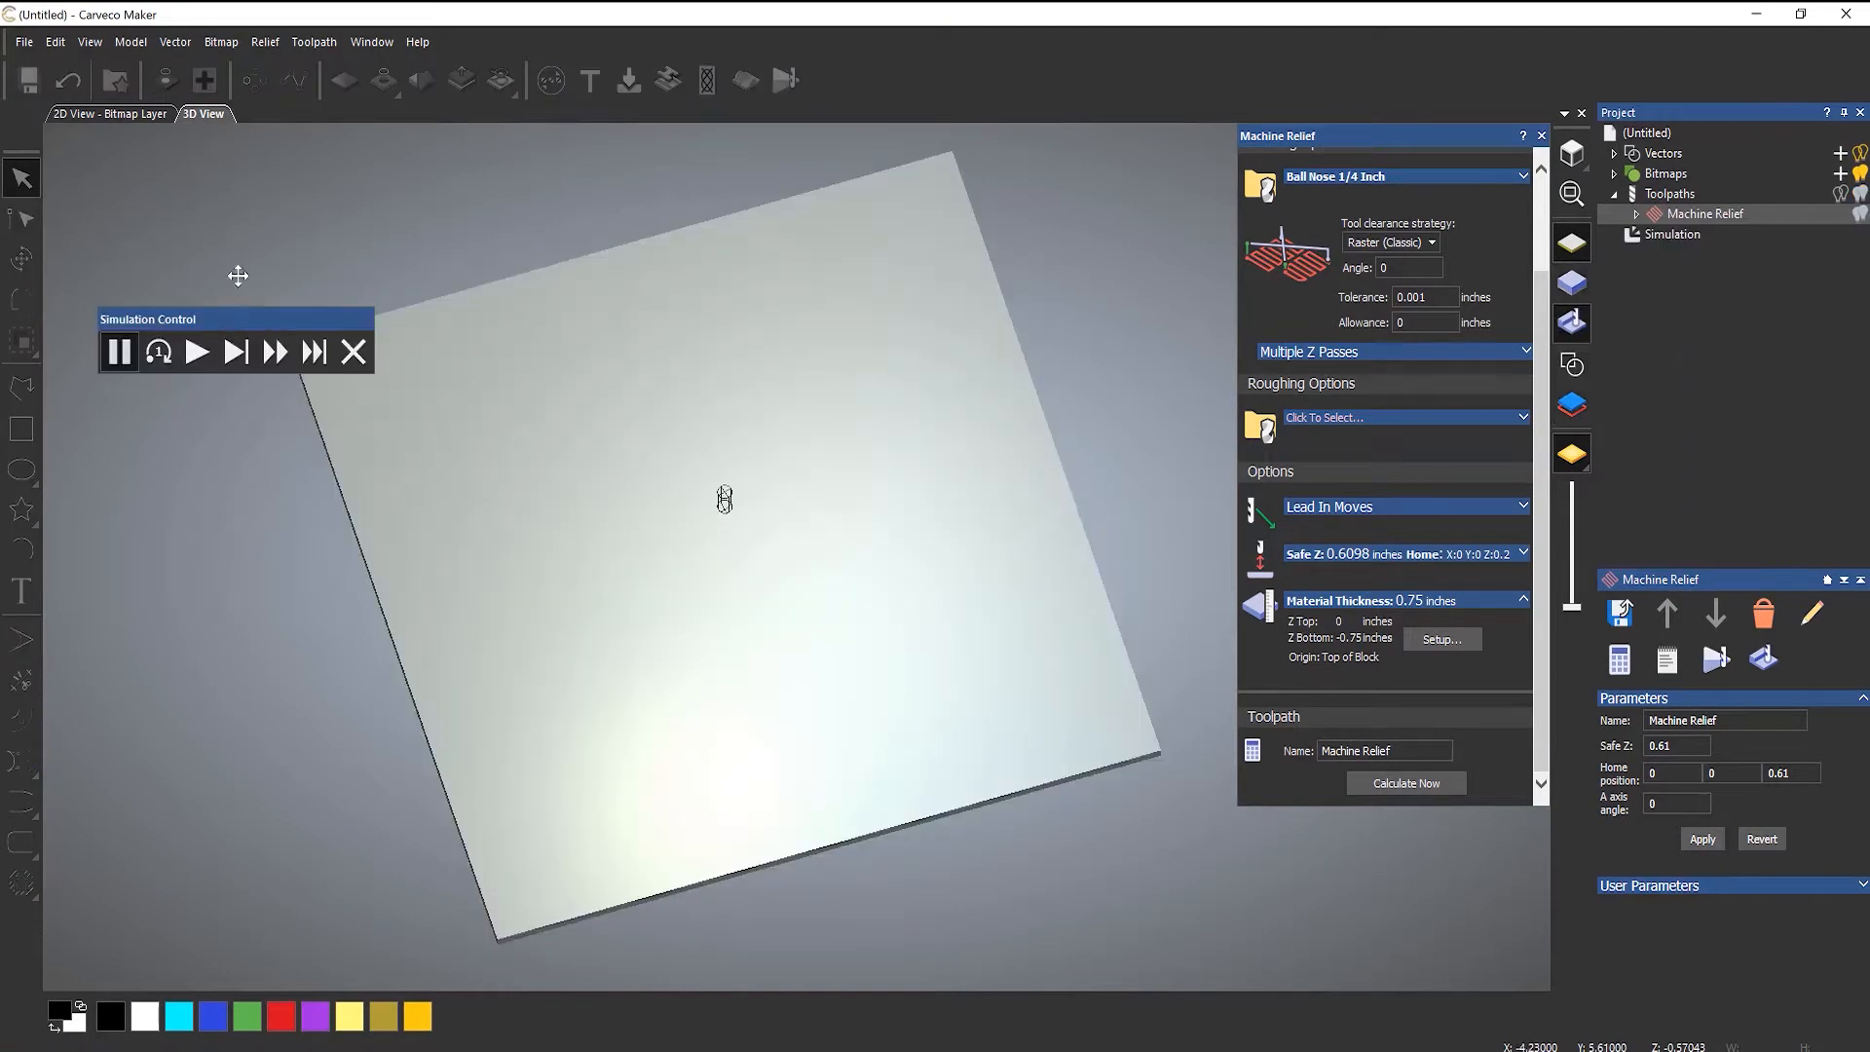
left_click_drag(237, 275, 196, 155)
left_click(175, 191)
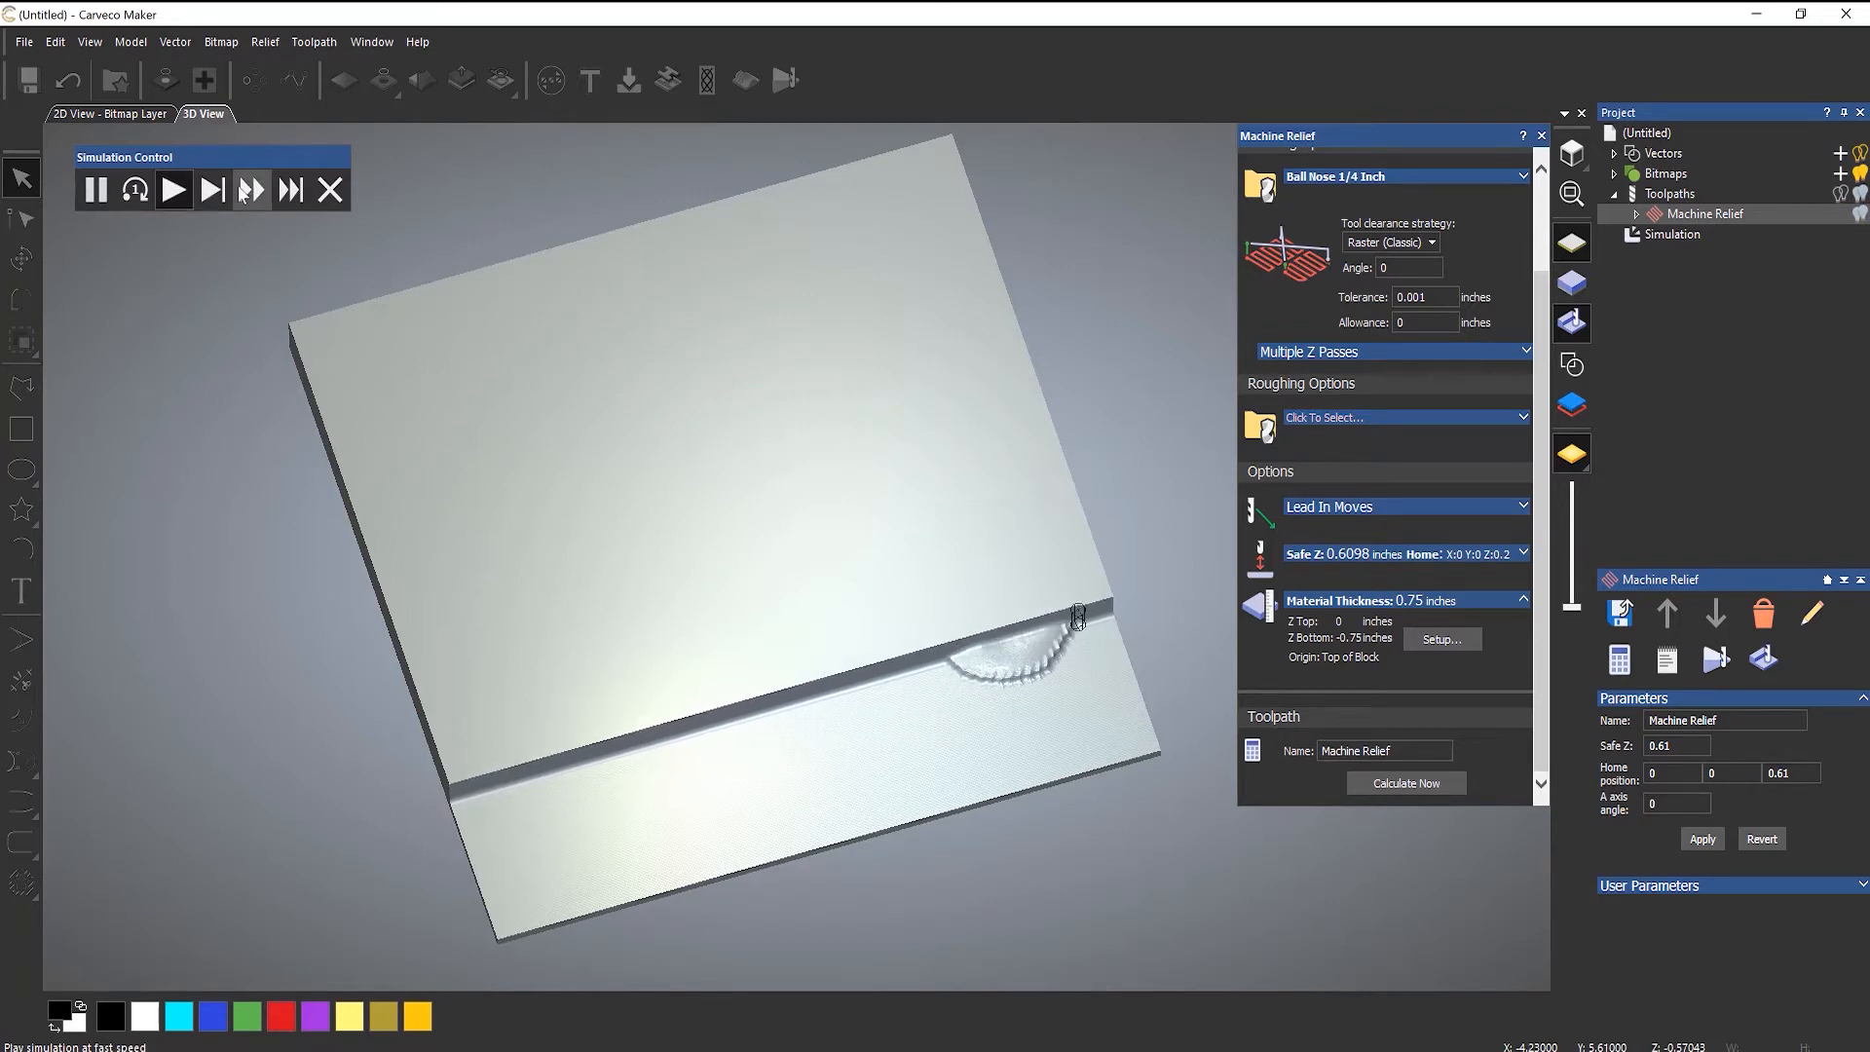
left_click(243, 191)
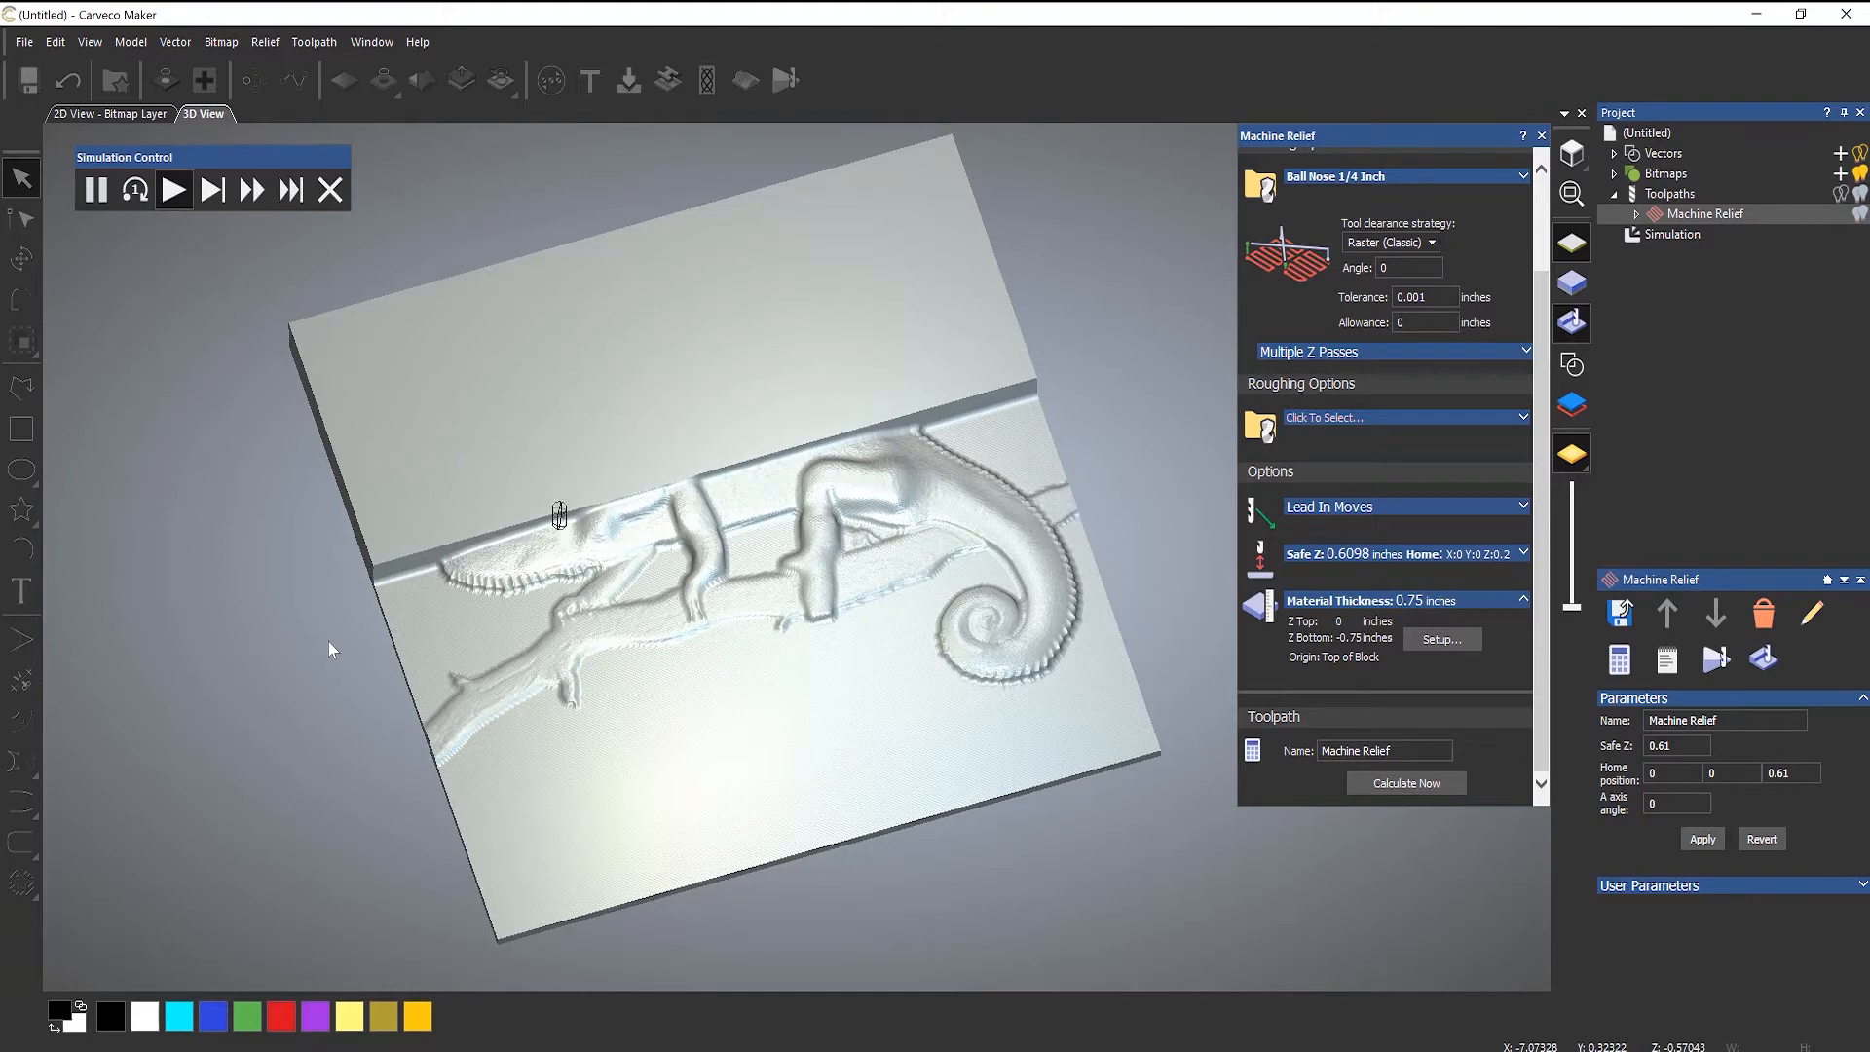
left_click(307, 194)
- Delete the toolpath simulation from the project
left_click(1667, 234)
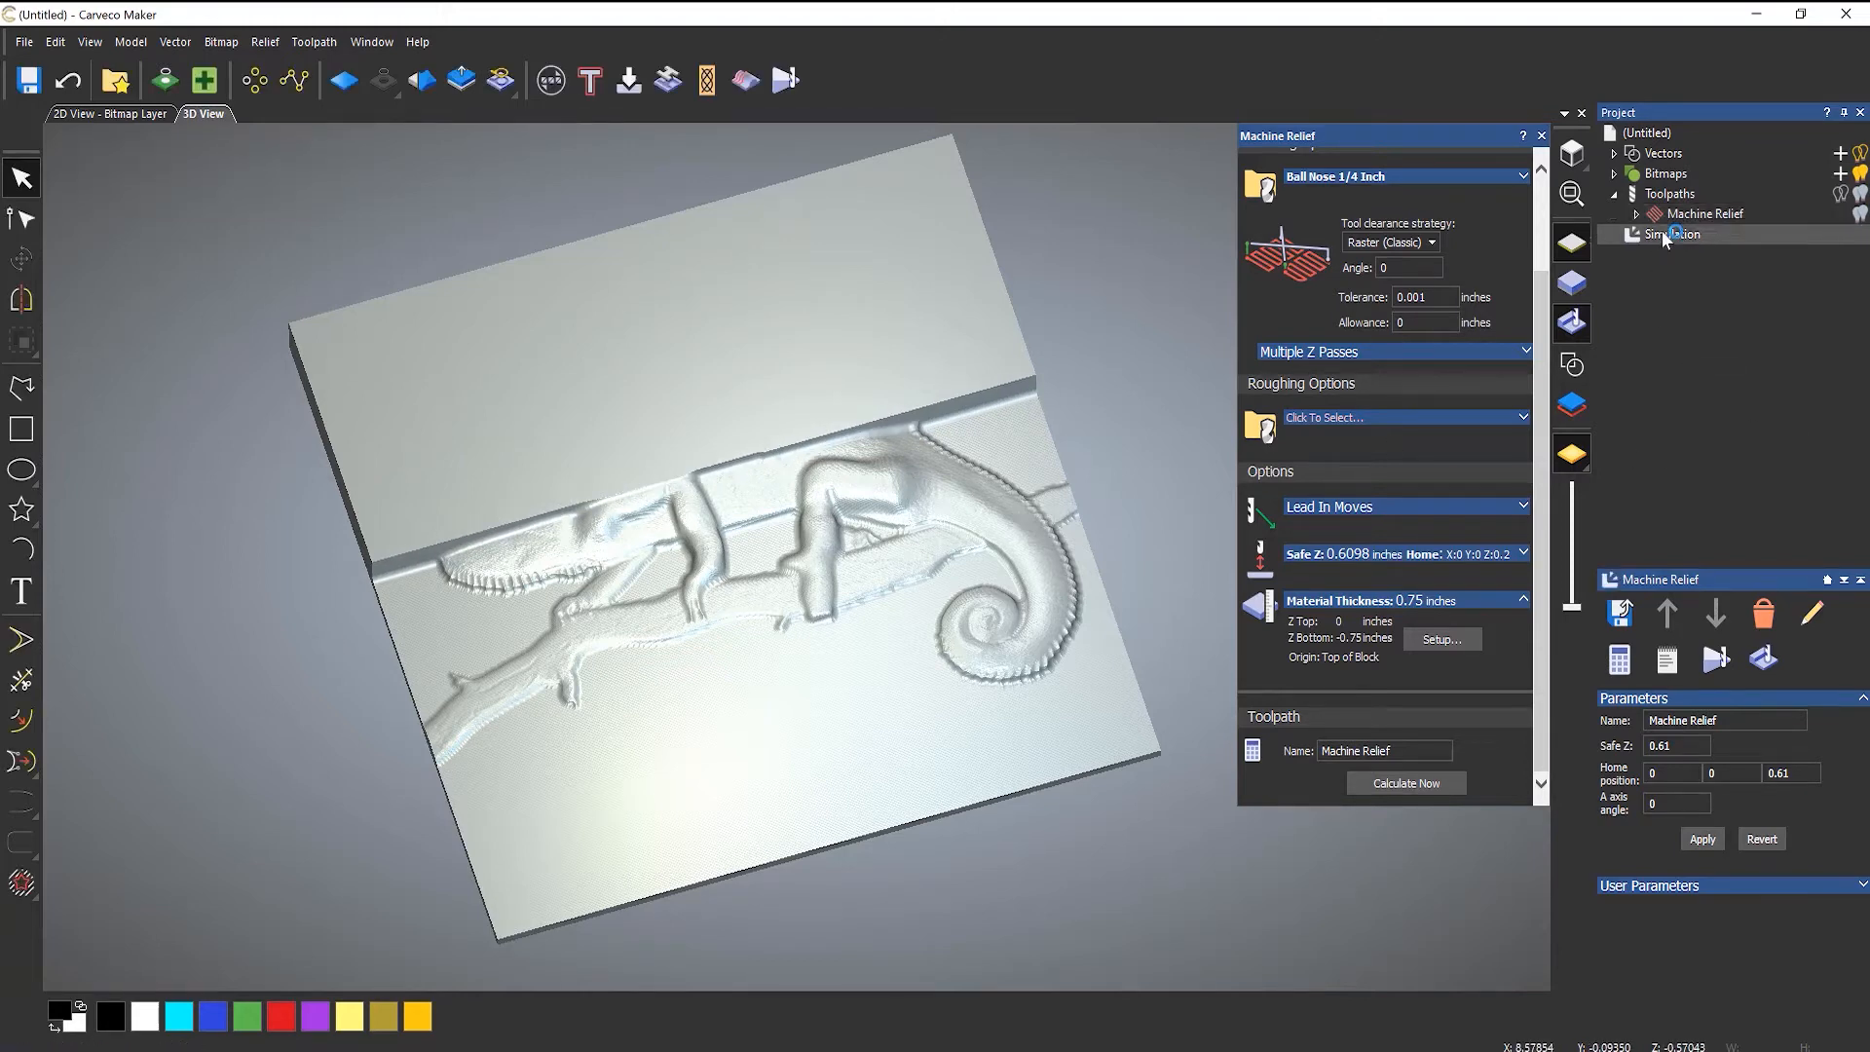
right_click(1667, 238)
left_click(1728, 322)
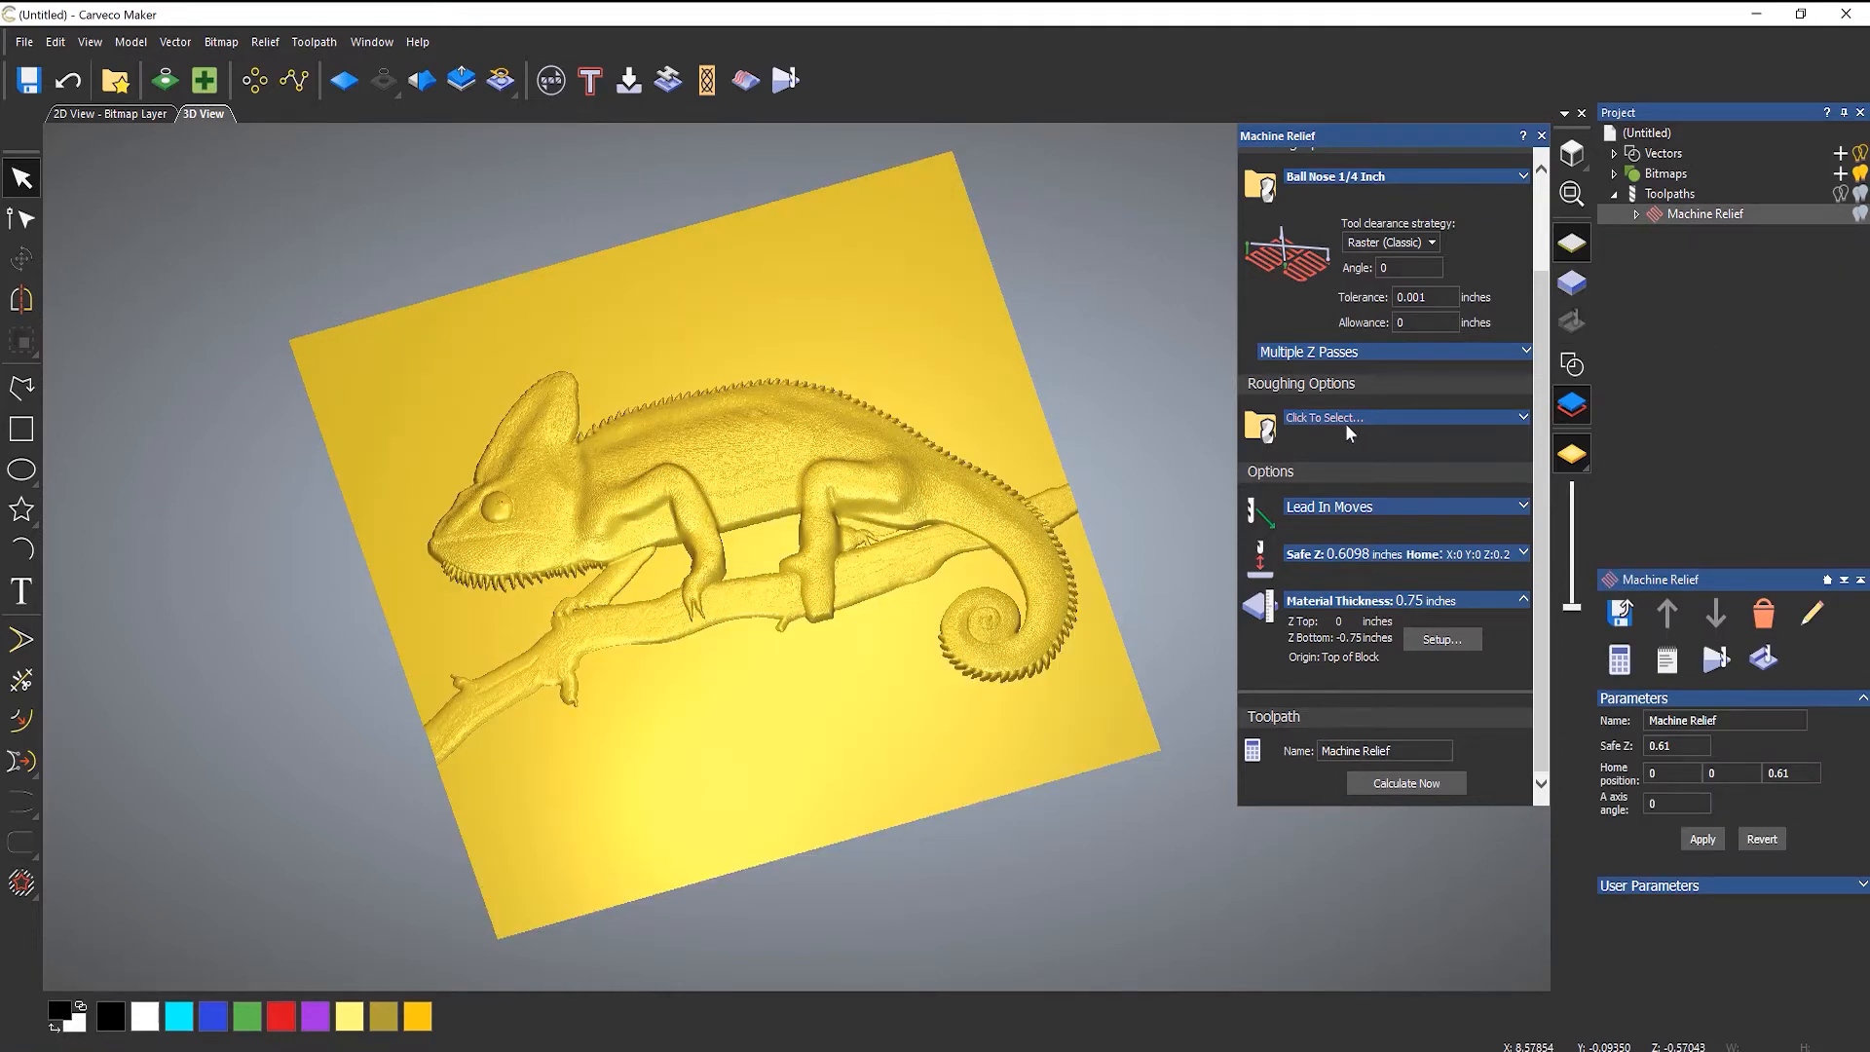
- Add the End Mill 1/2 Inch as the roughing tool, then recalculate the Machine Relief toolpath and expand it in the project
left_click(1351, 355)
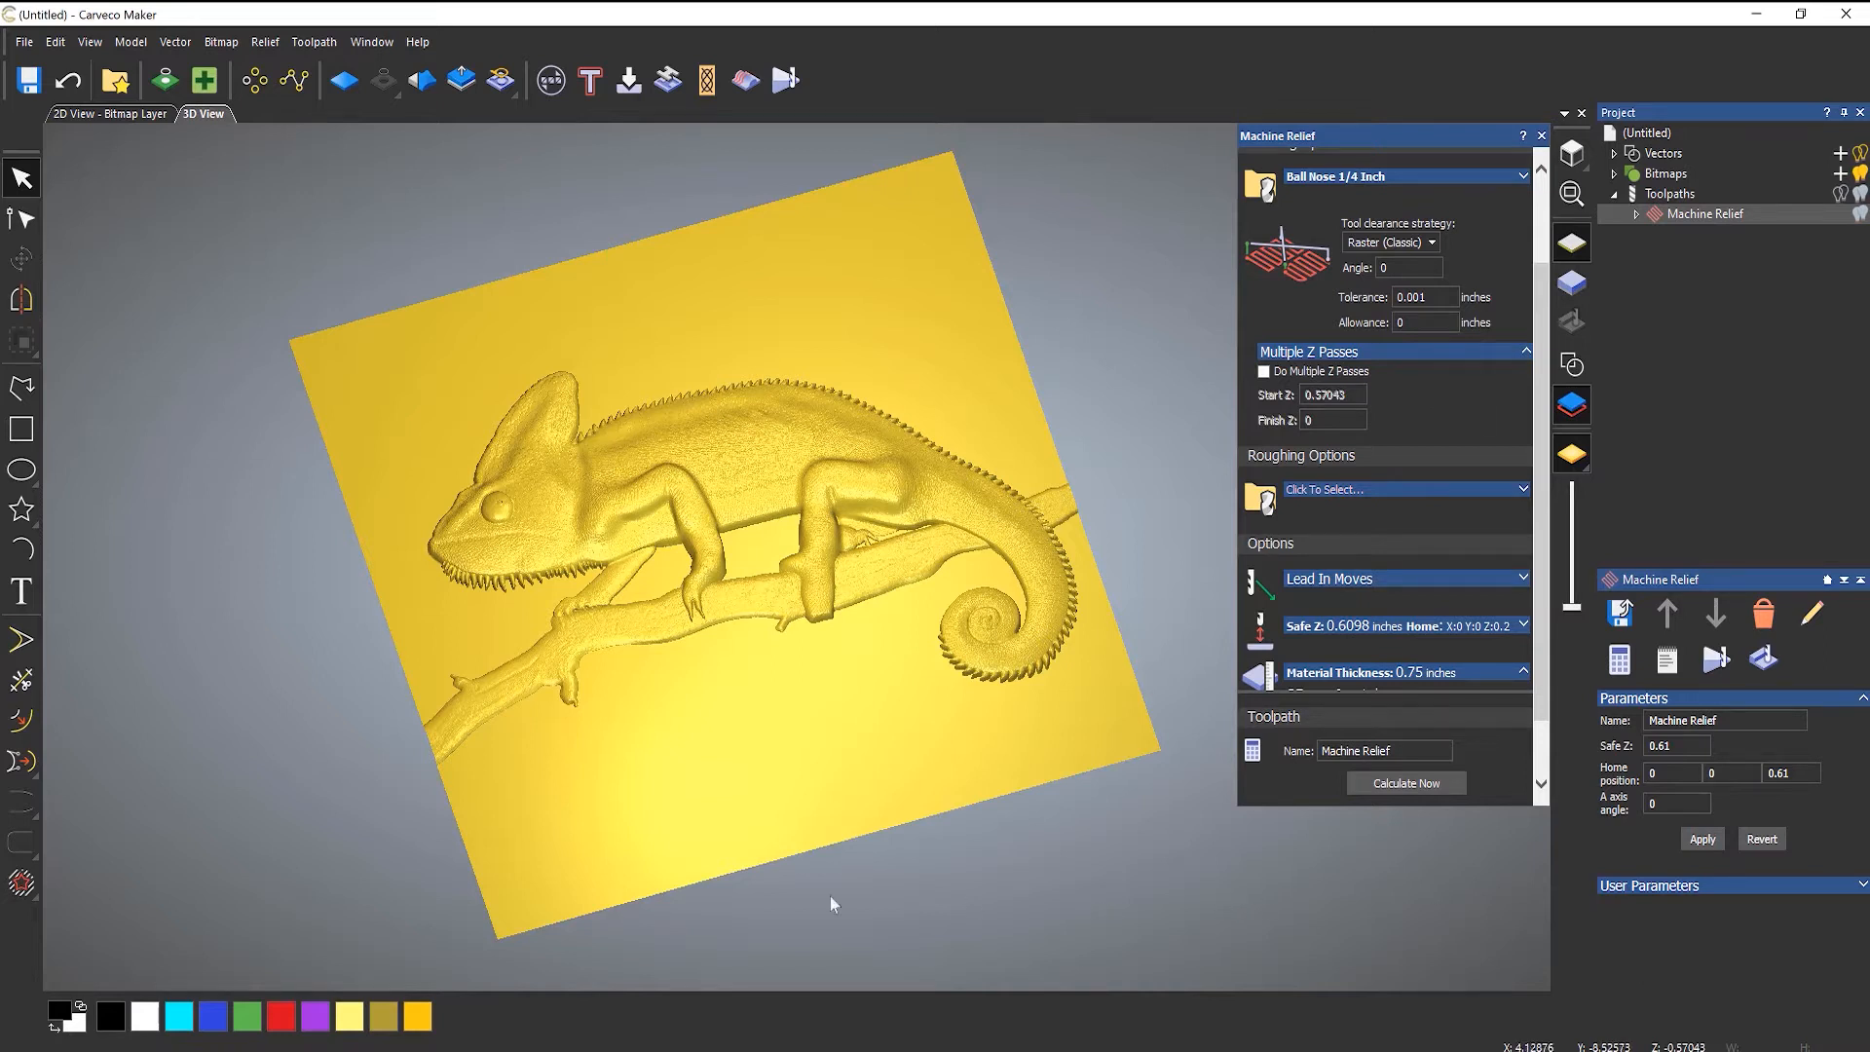
left_click(1342, 352)
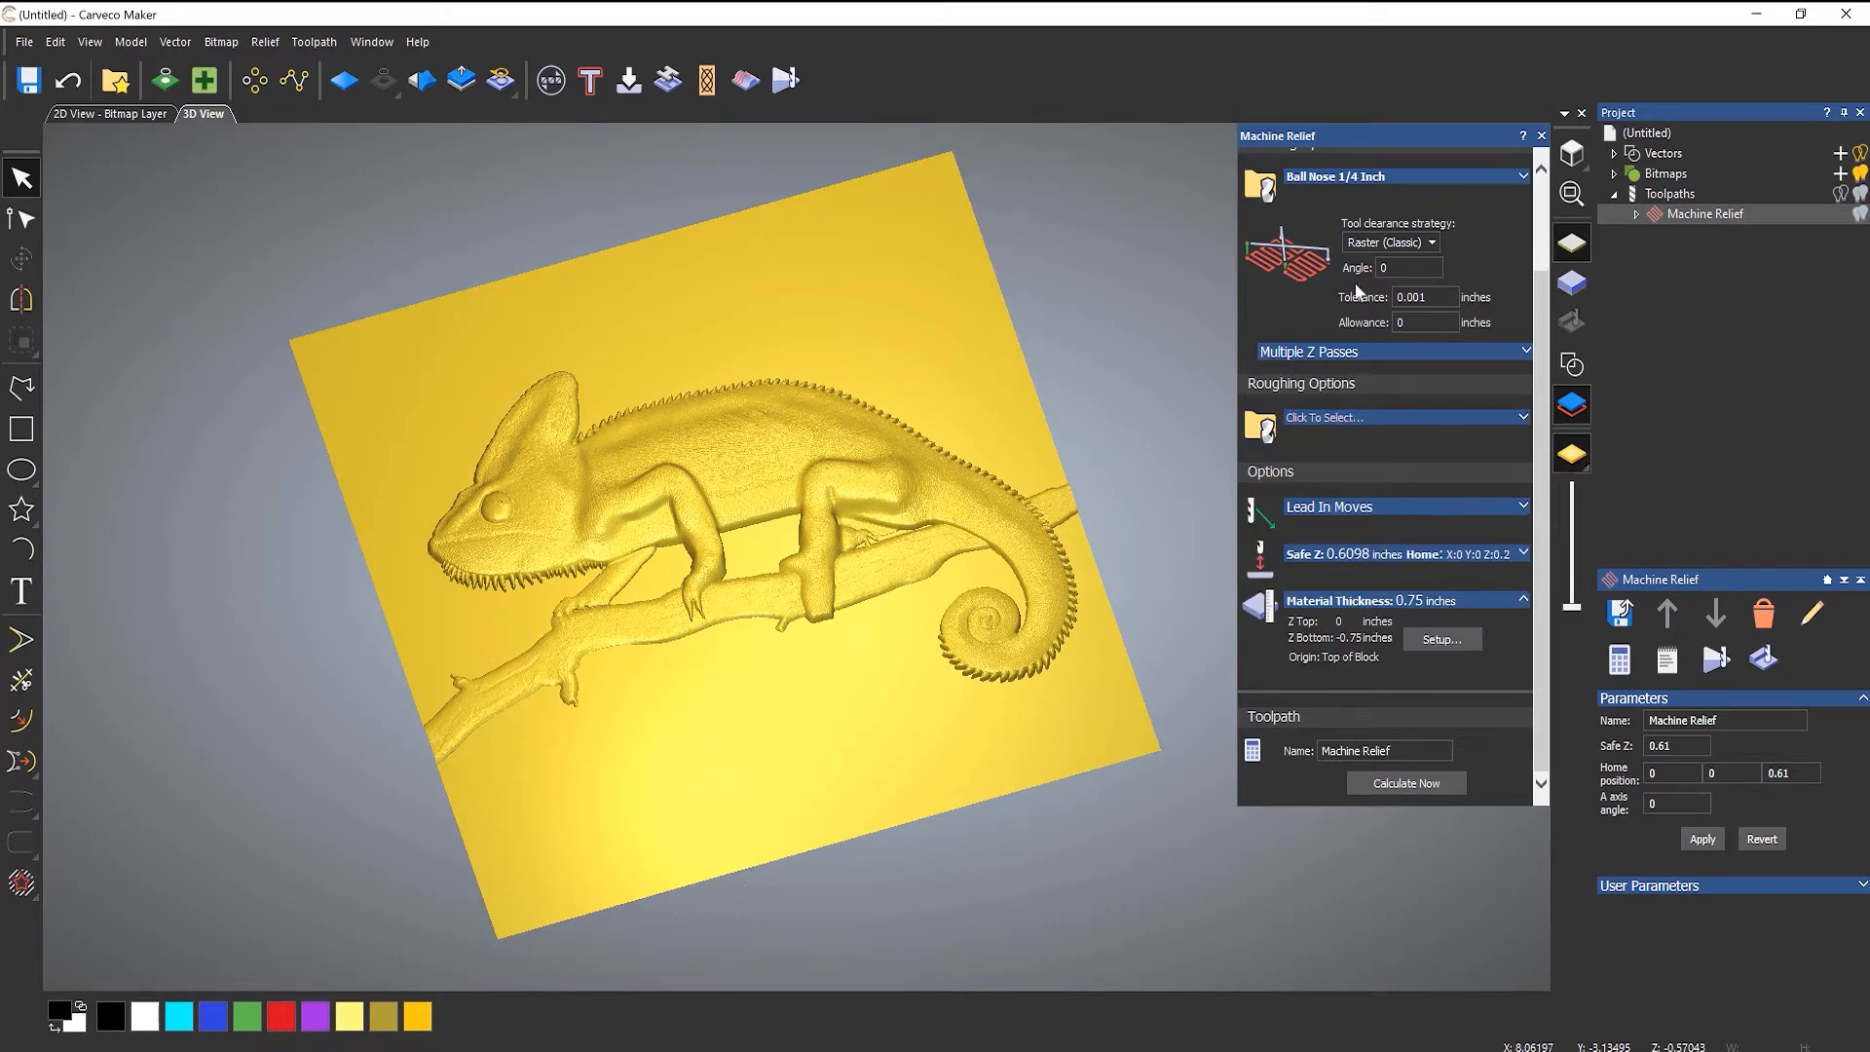
left_click(1333, 416)
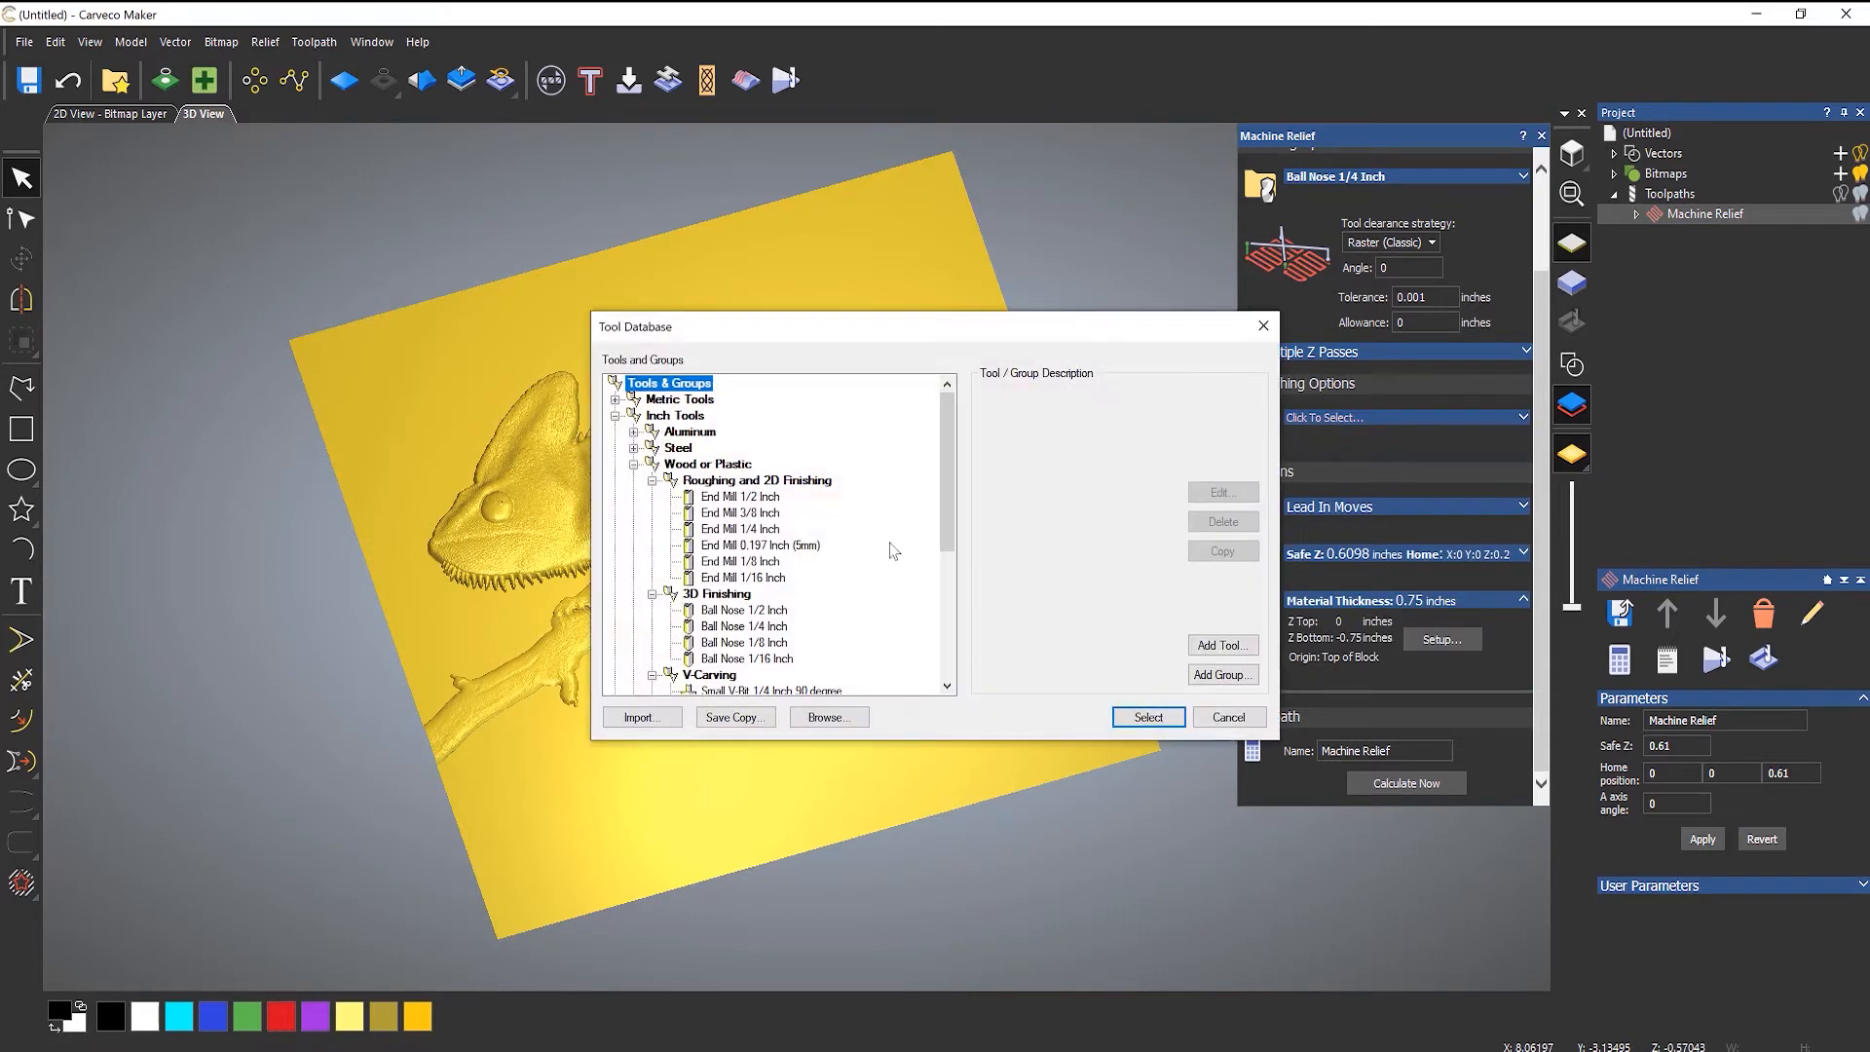
left_click(764, 499)
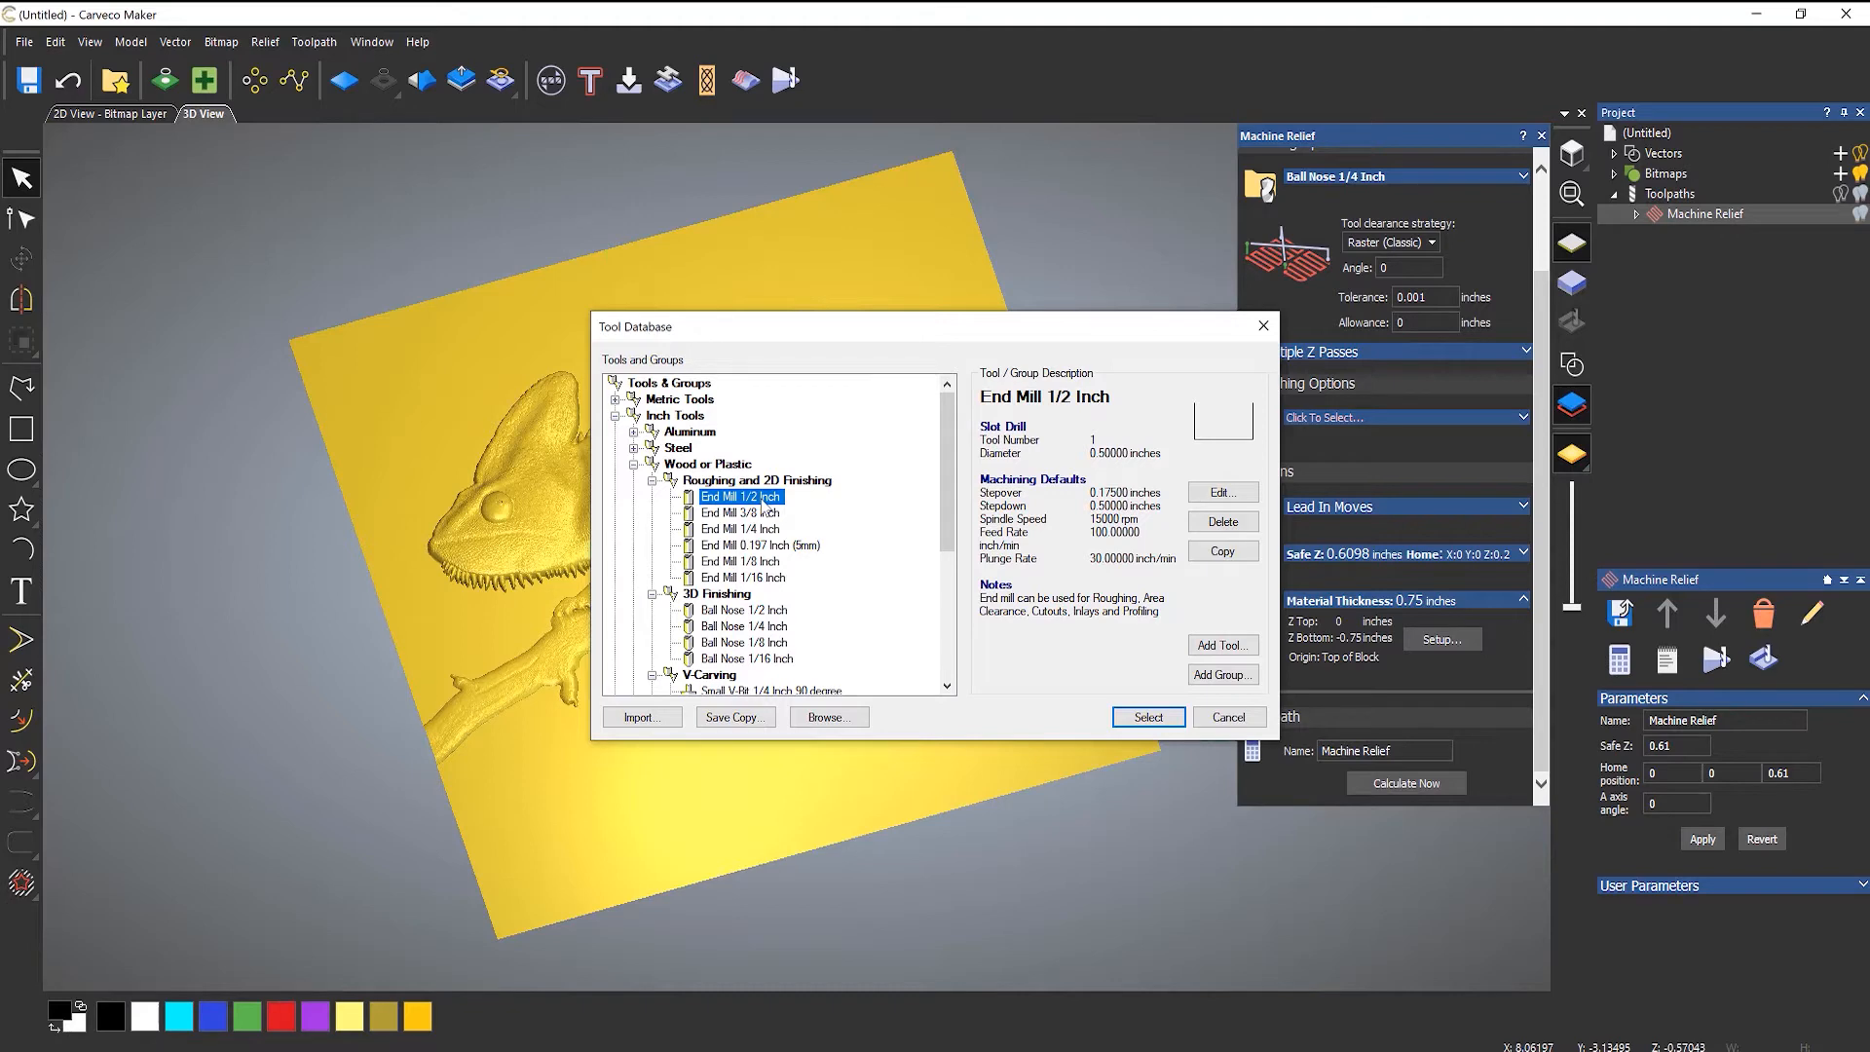
left_click(1139, 718)
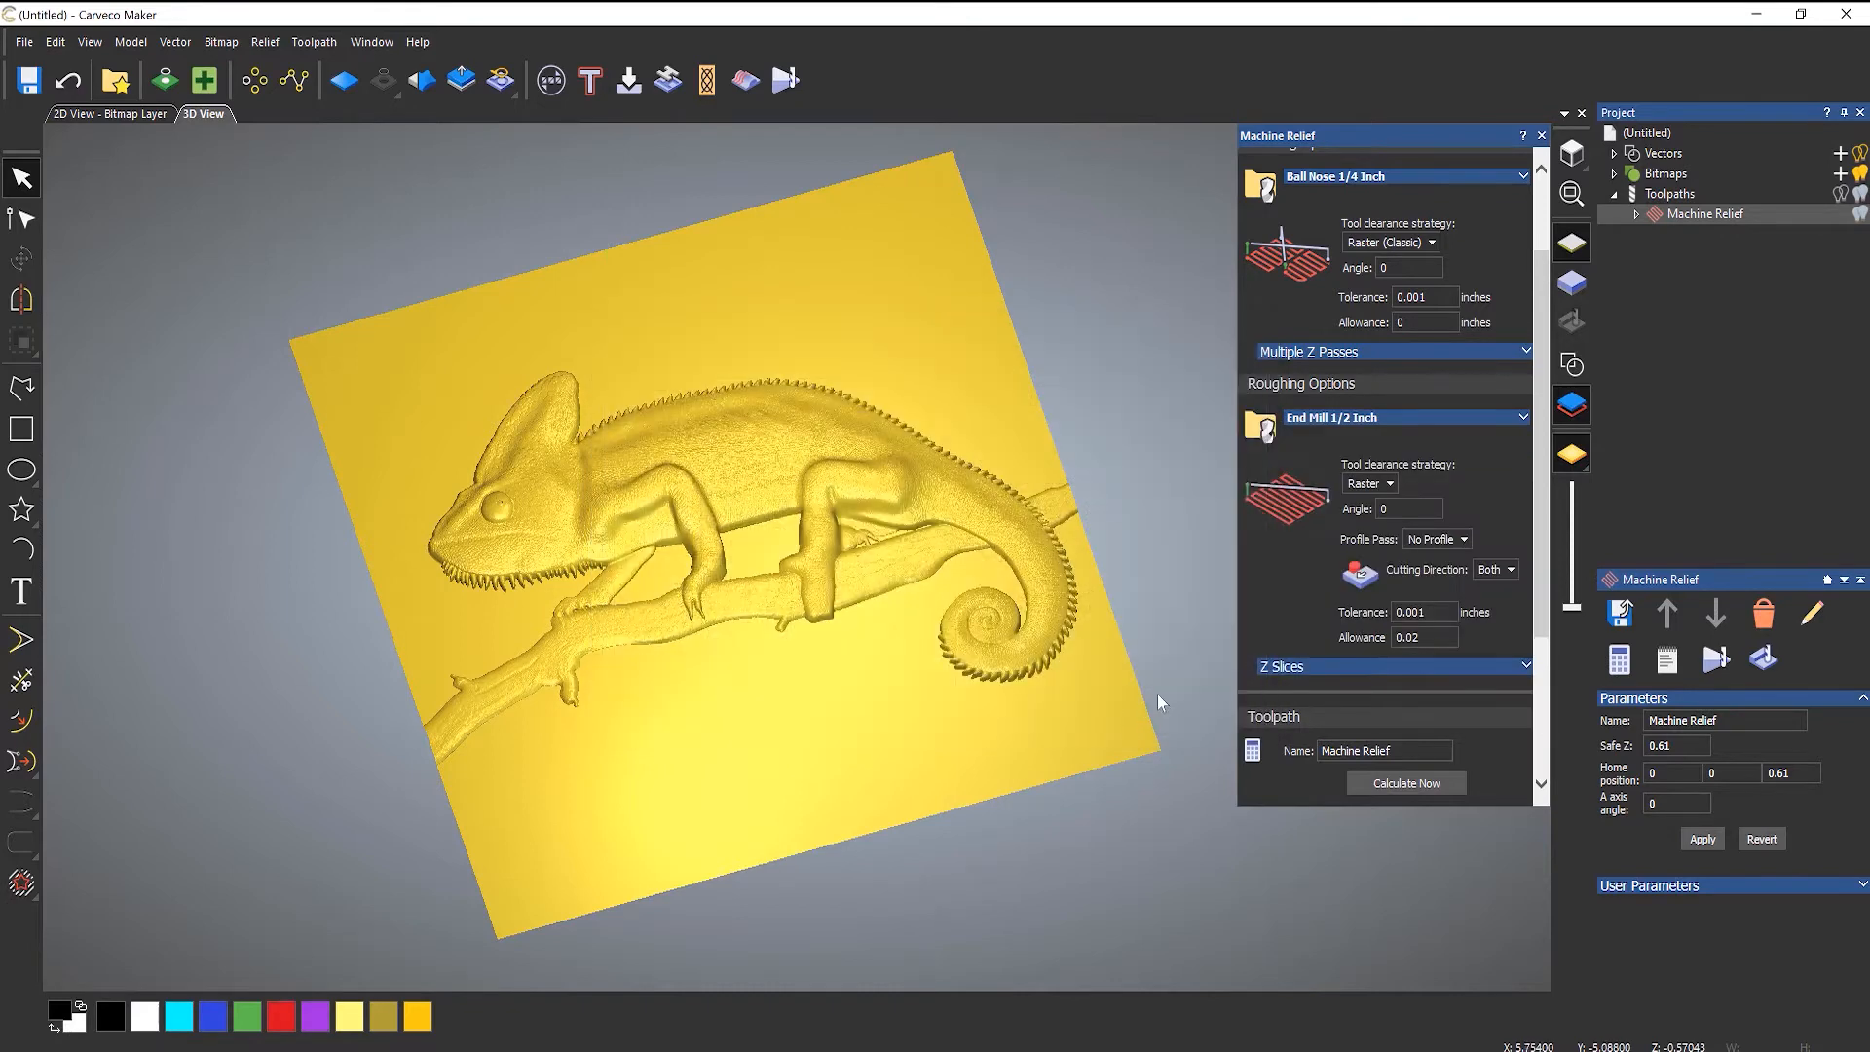
left_click(1399, 785)
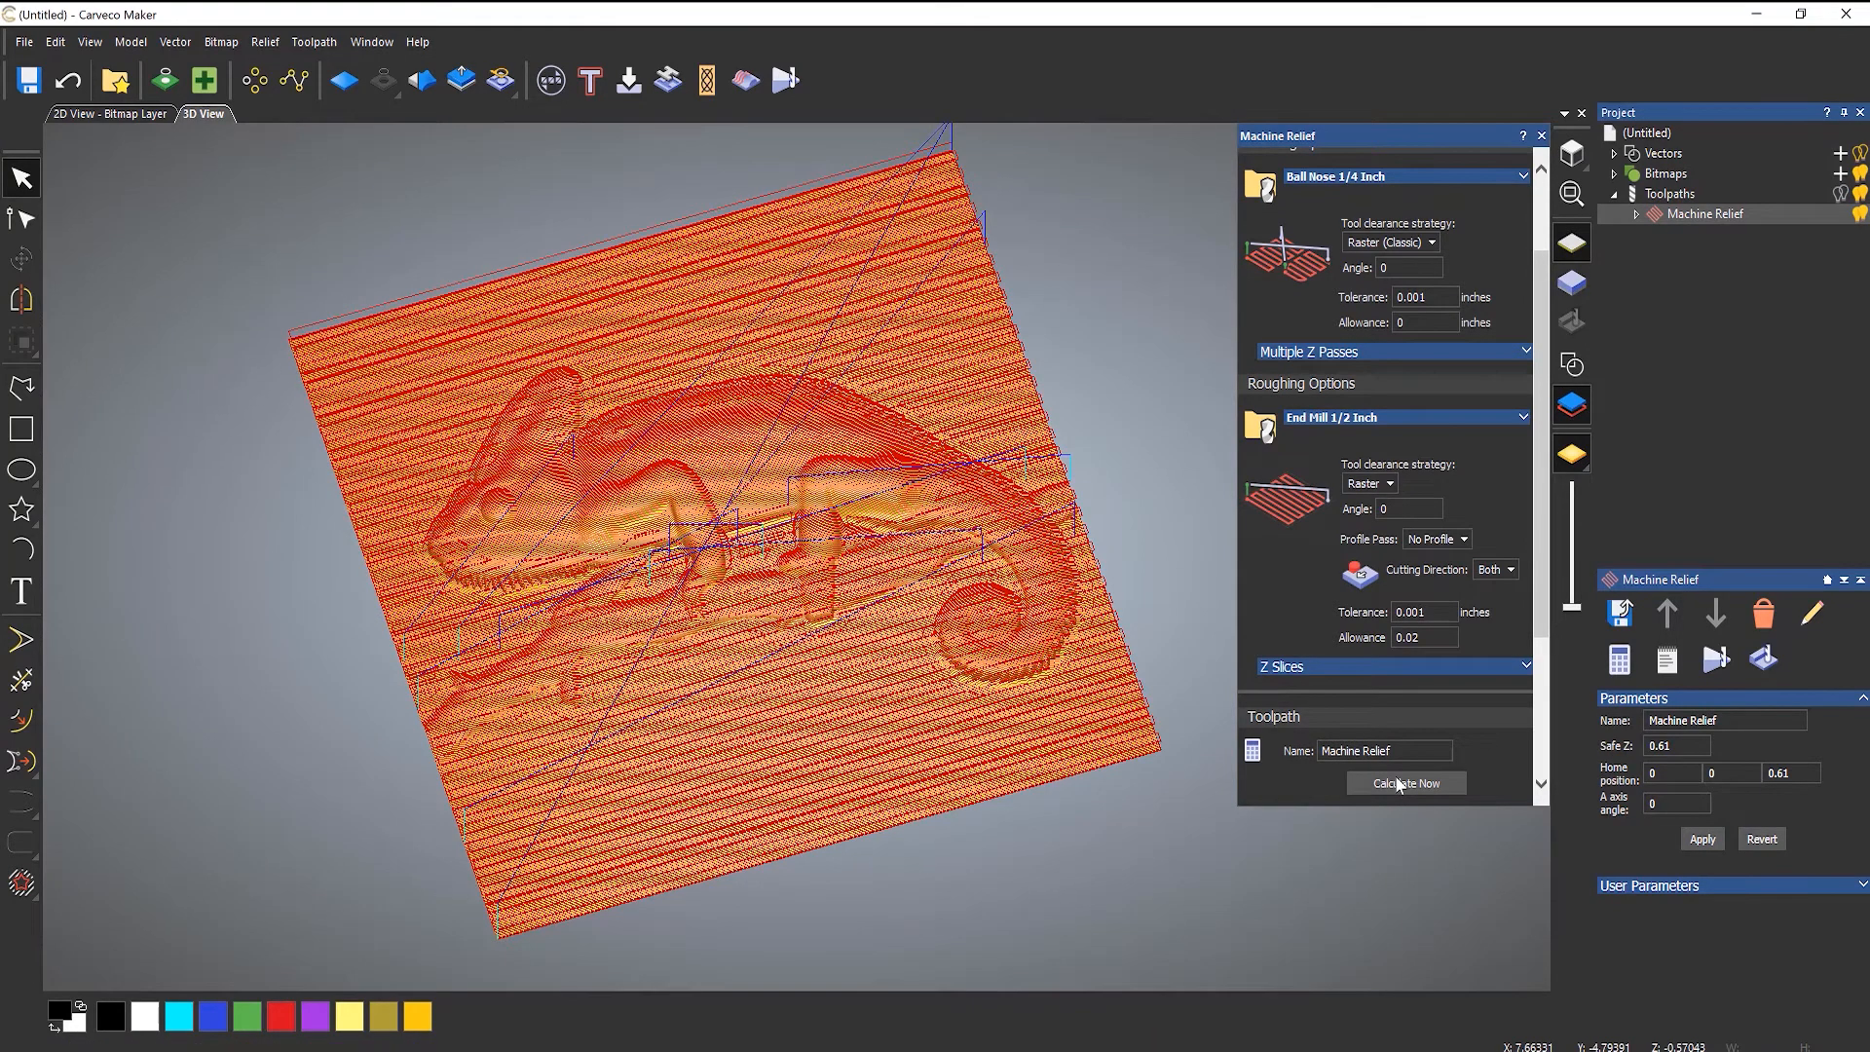
left_click(1636, 214)
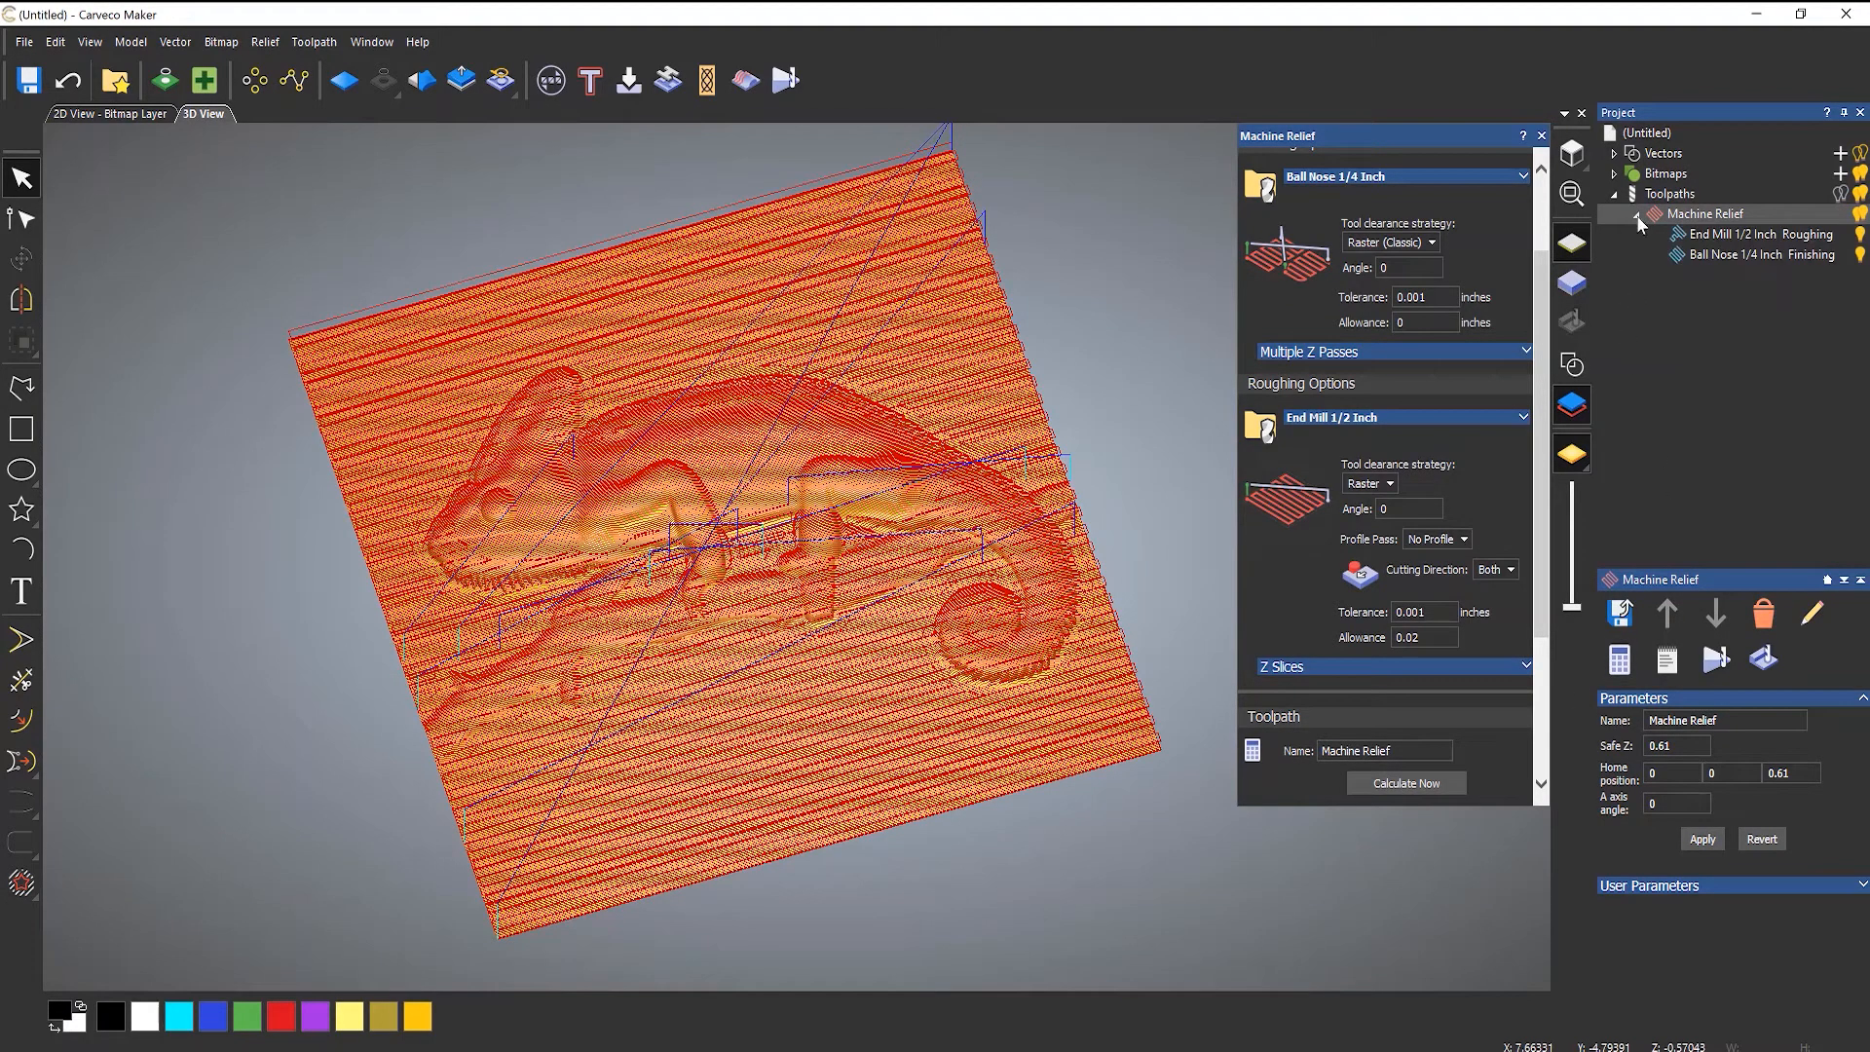
- Play a simulation of the End Mill 1/2 Inch roughing pass of the Machine Relief toolpath
right_click(1722, 233)
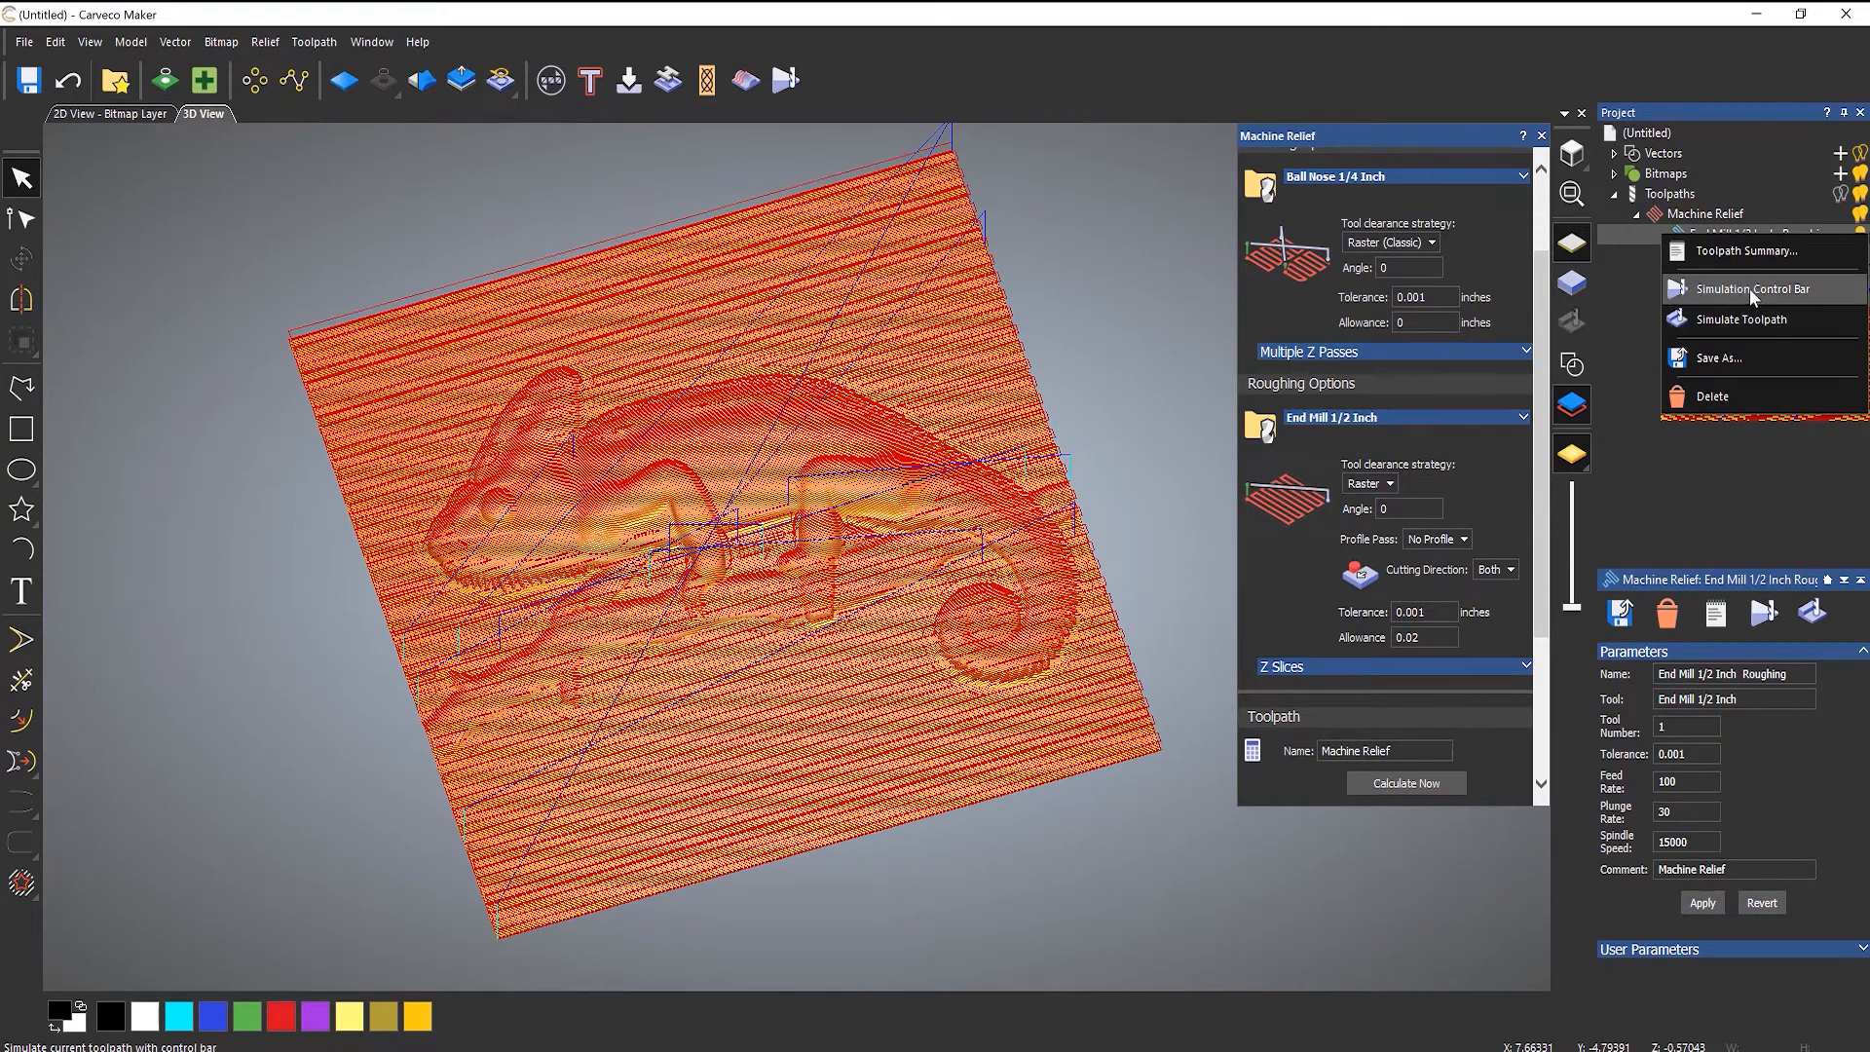
left_click(1749, 288)
left_click(172, 190)
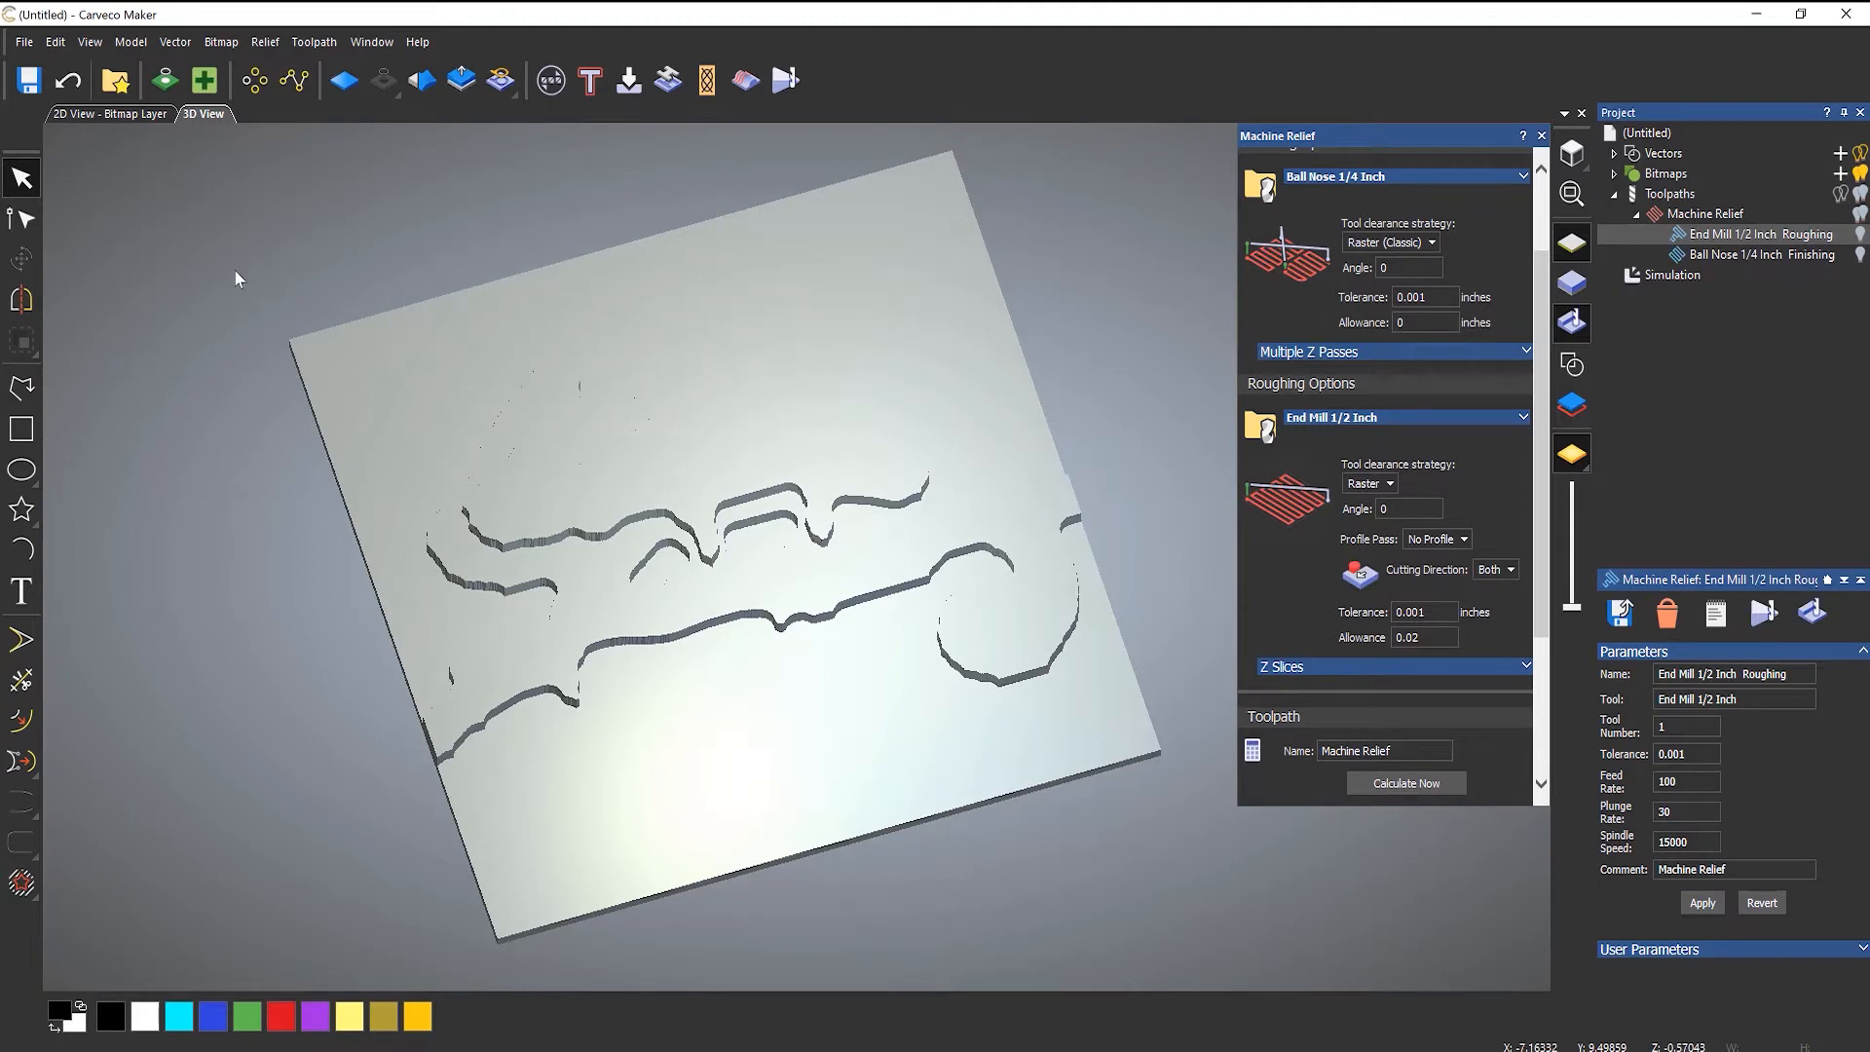
- Simulate the Ball Nose 1/4 Inch finishing pass over the roughed block, running it through at fast speed
right_click(1720, 256)
left_click(1728, 309)
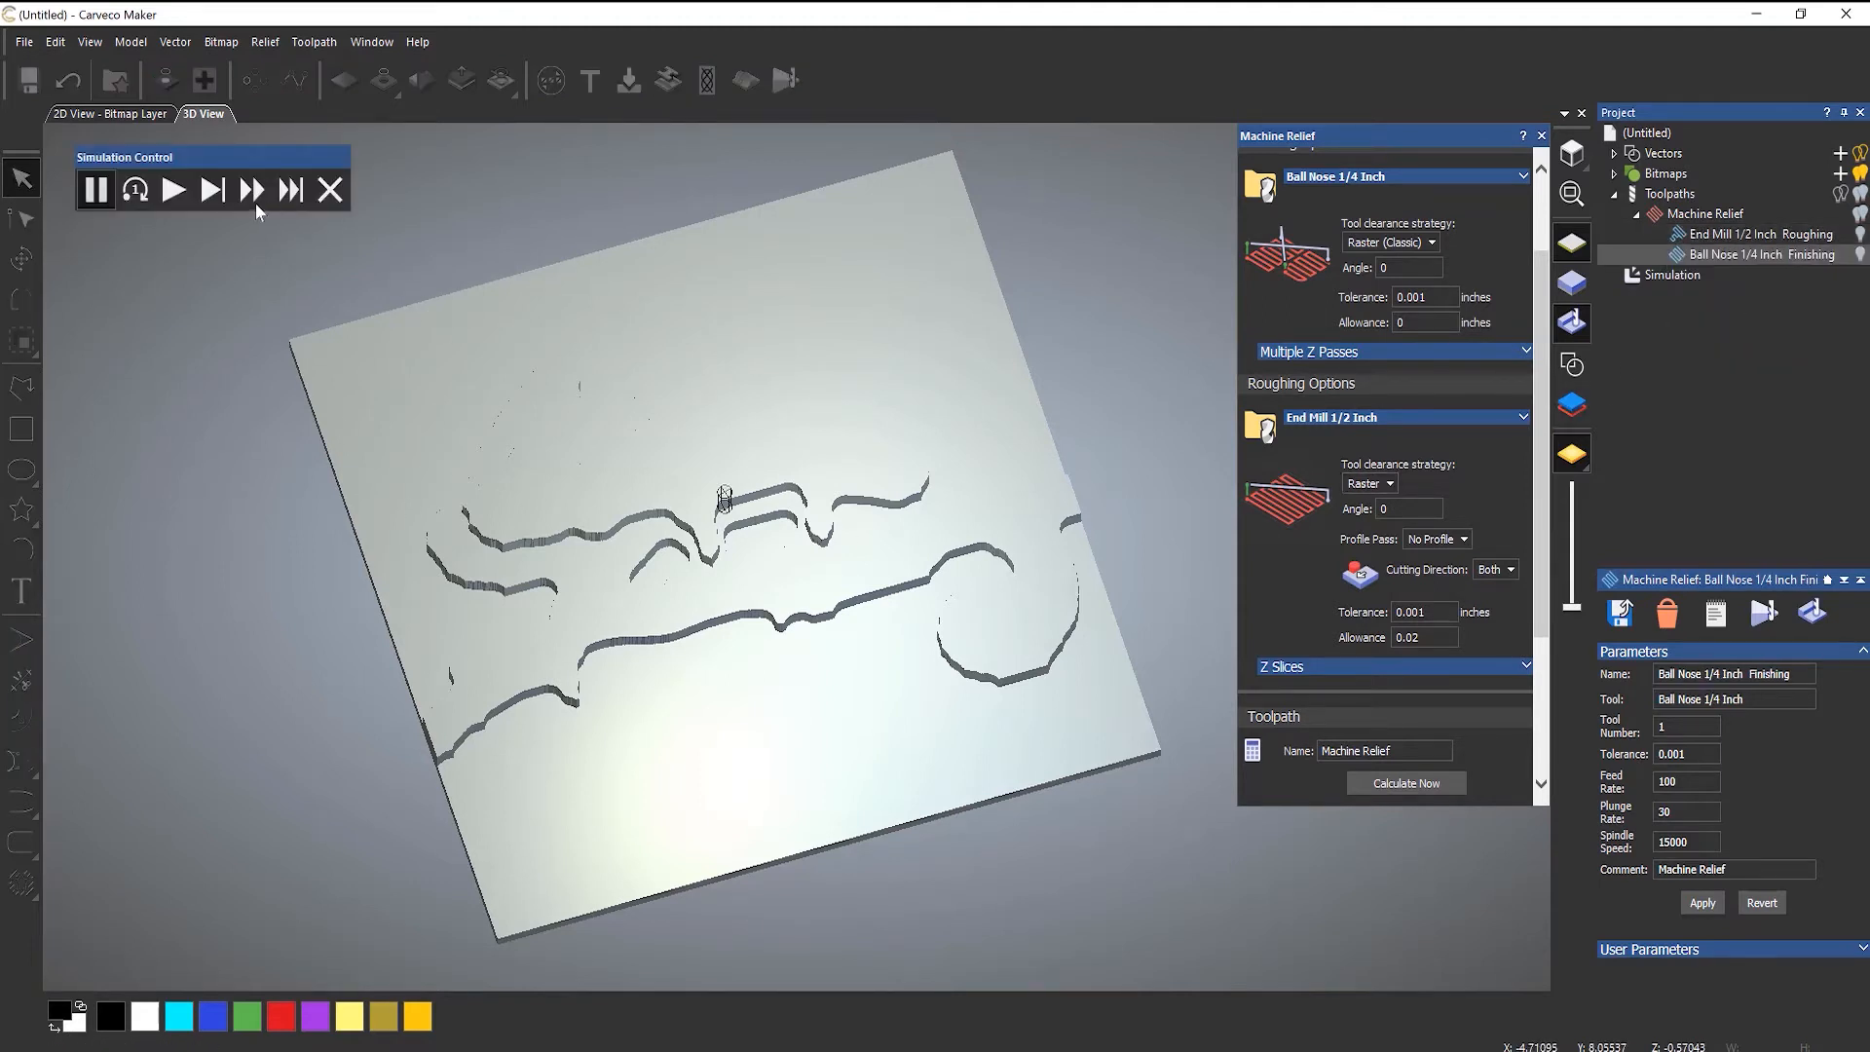
left_click(253, 200)
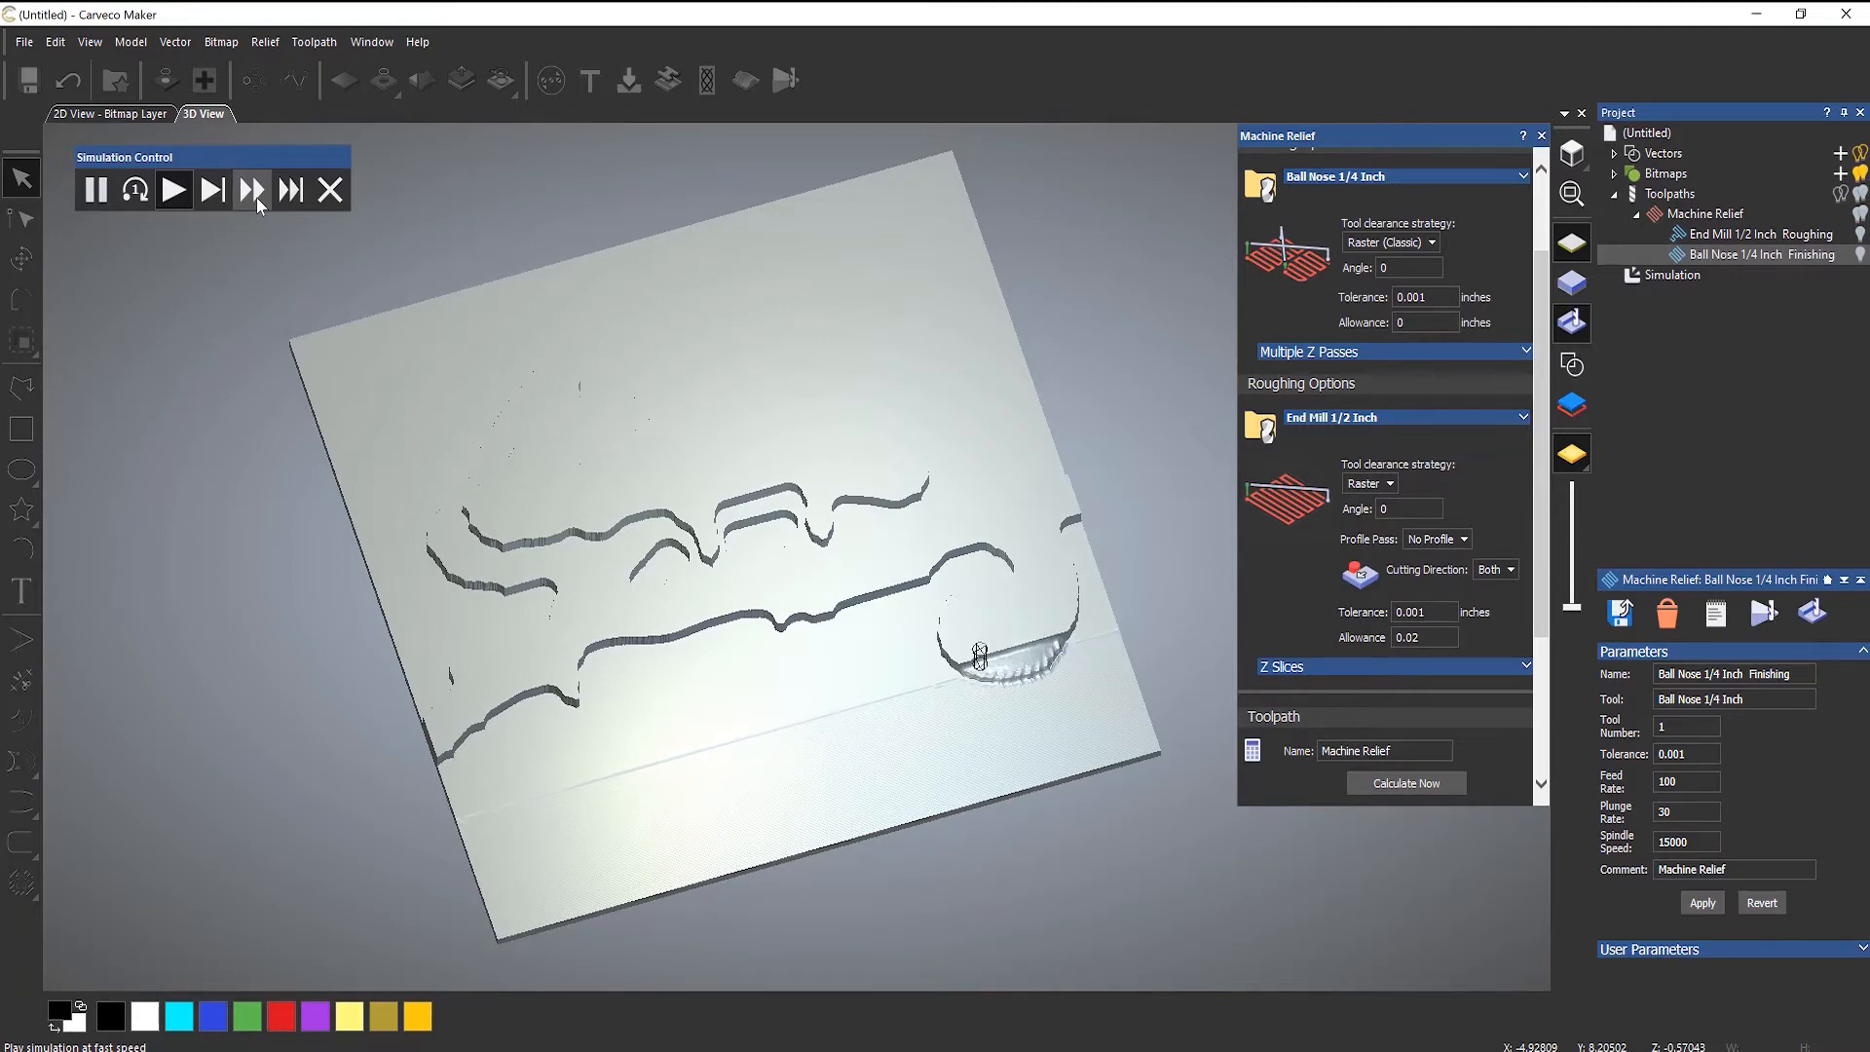
left_click(255, 196)
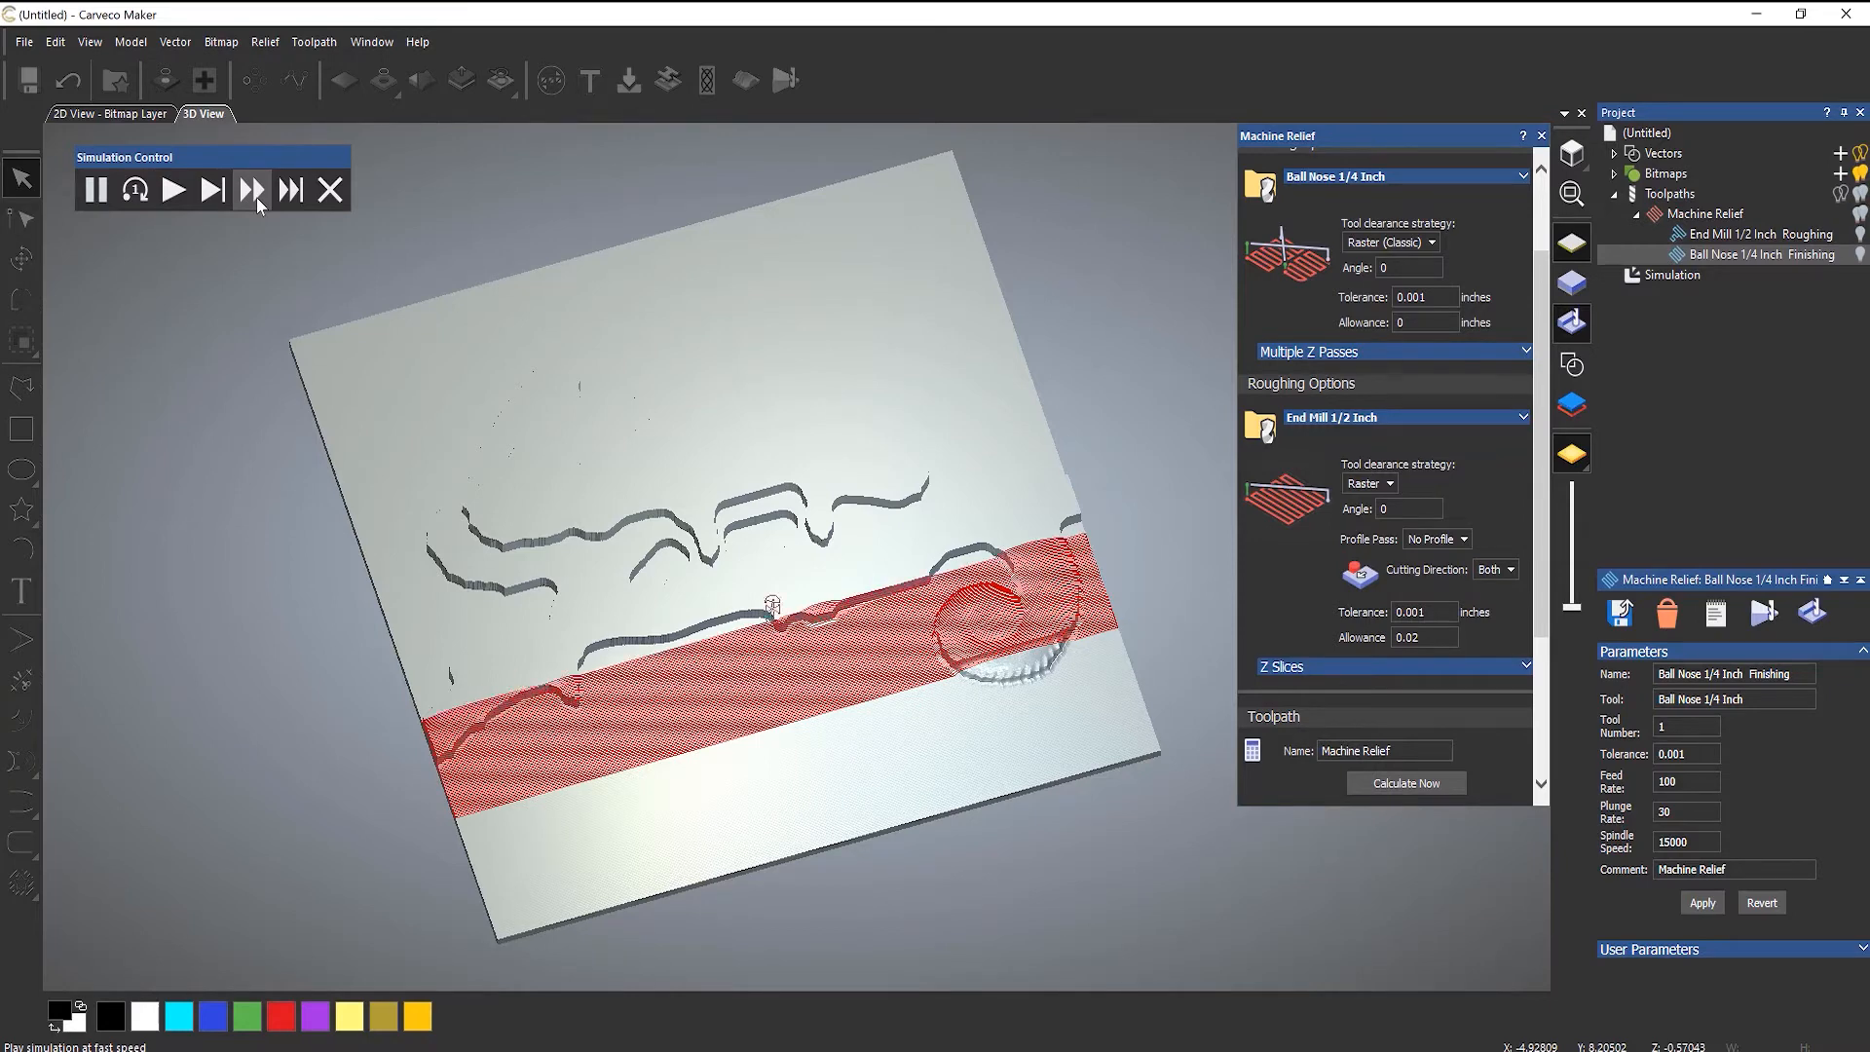
left_click(253, 191)
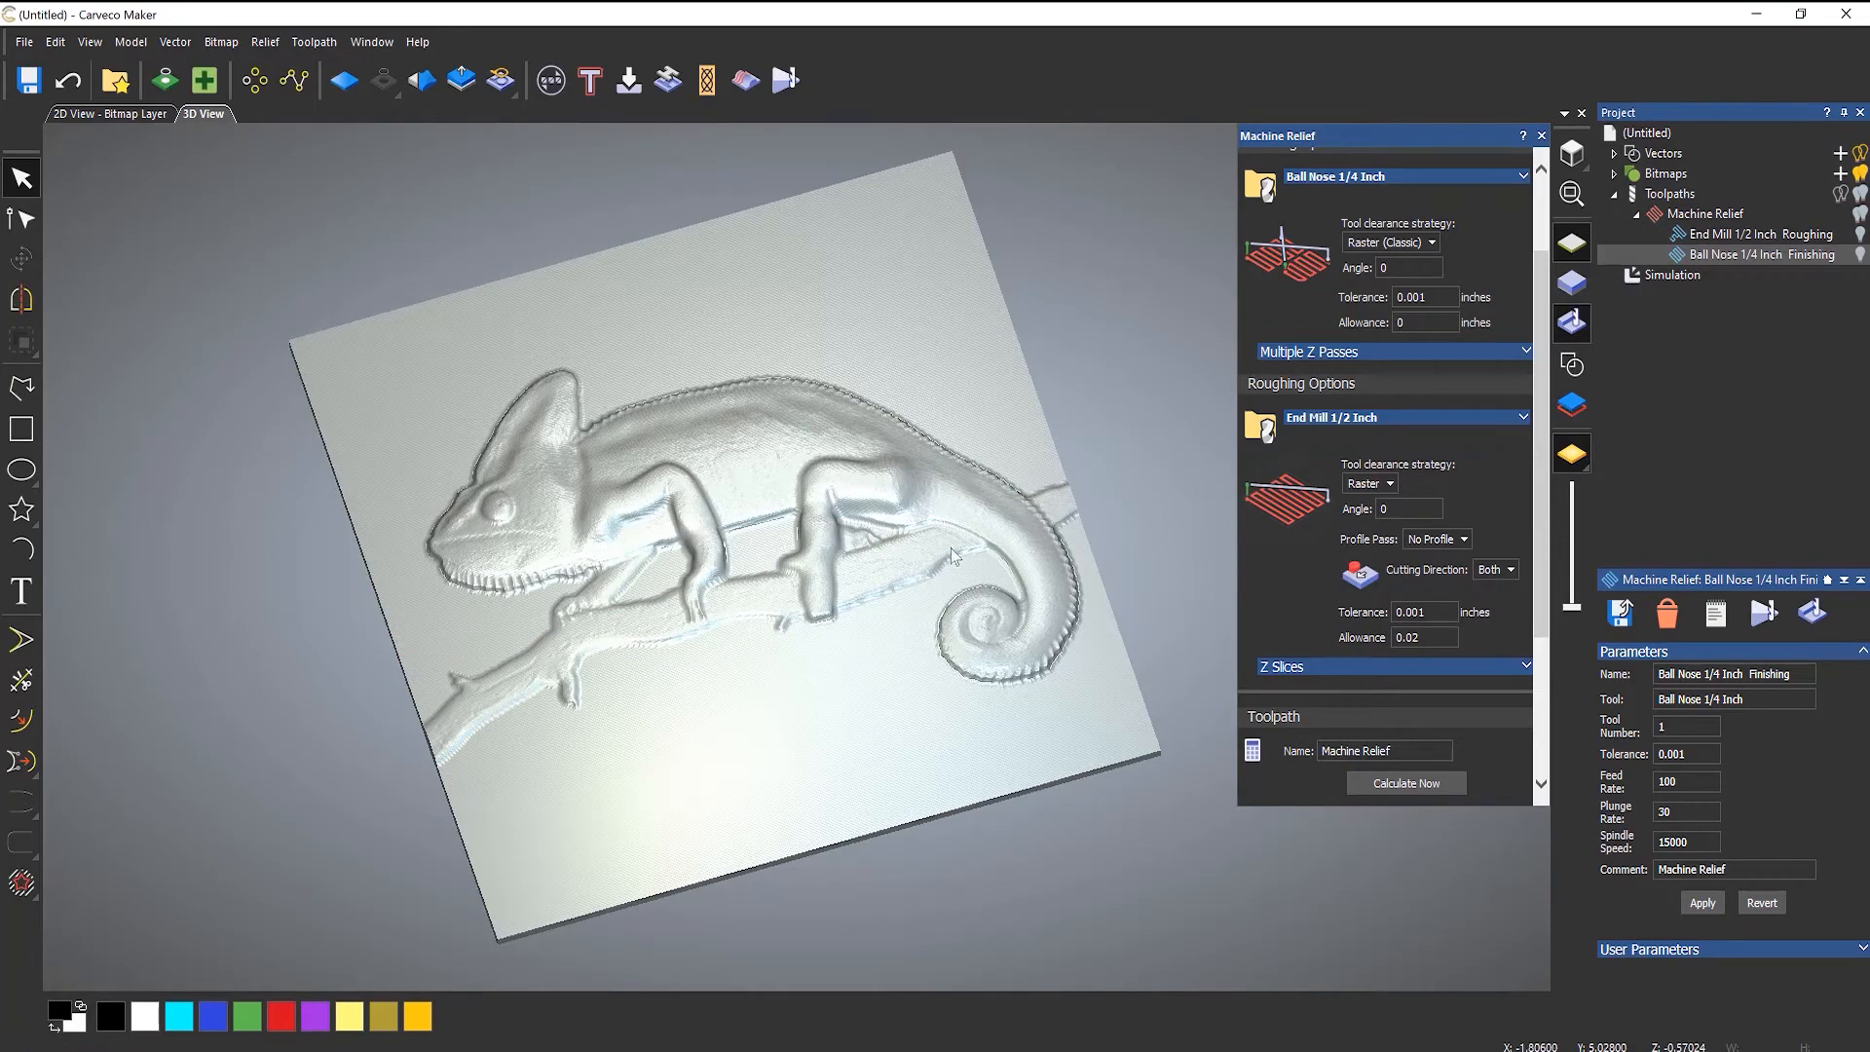
- Examine the simulated surface detail around the chameleon's rear leg, the branch and the curled tail
left_click_drag(966, 668, 973, 619)
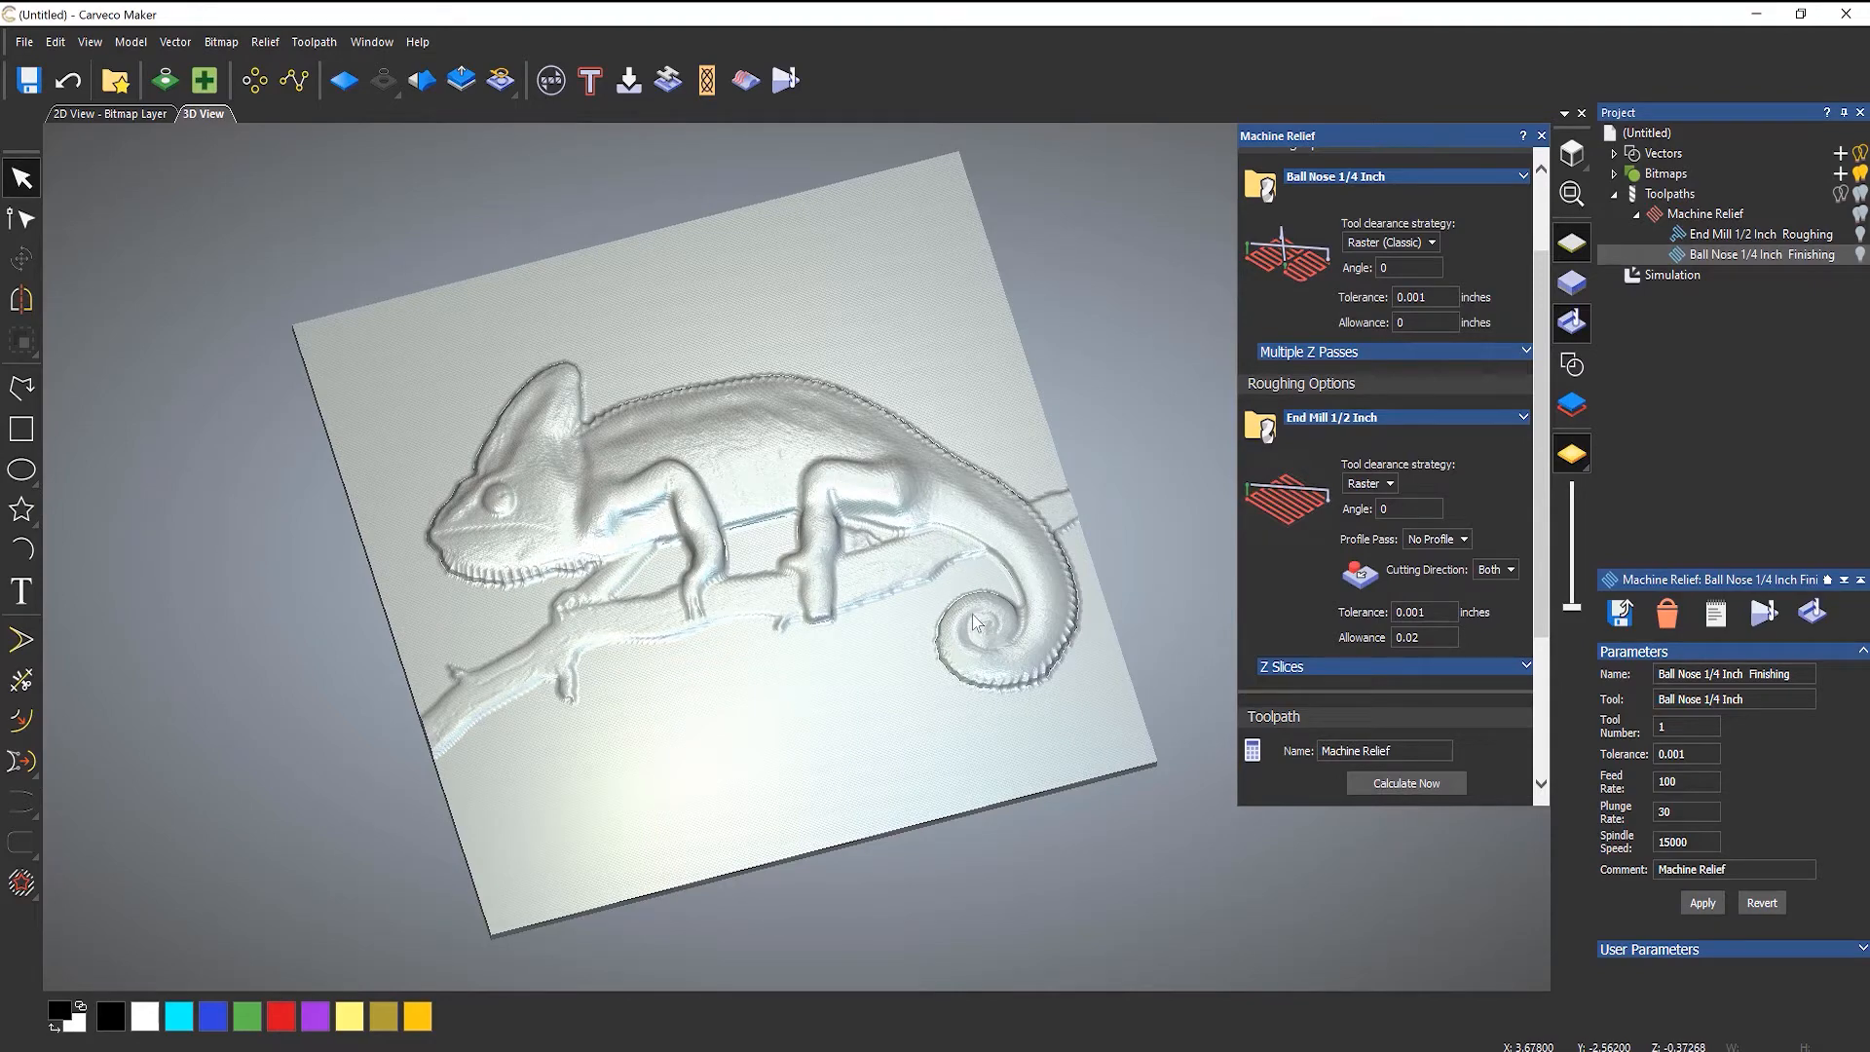
scroll(789, 638, "up", 5)
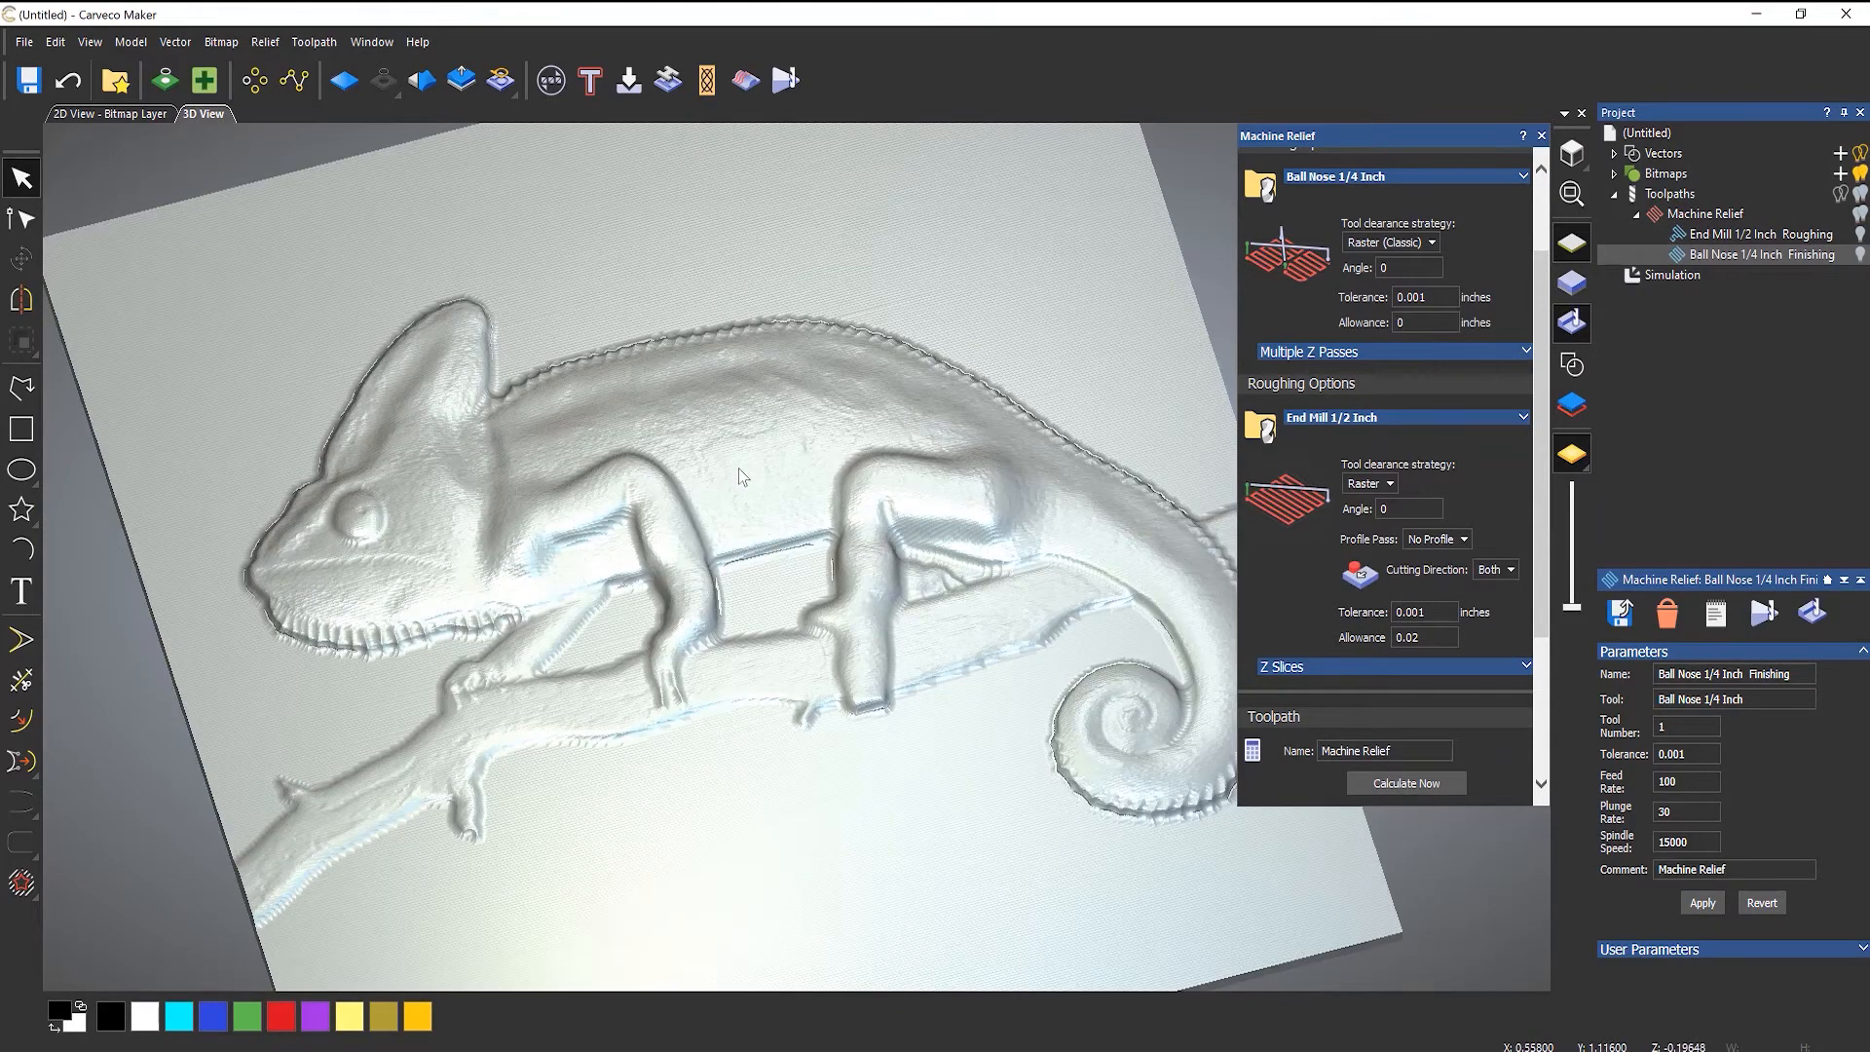
scroll(865, 545, "down", 5)
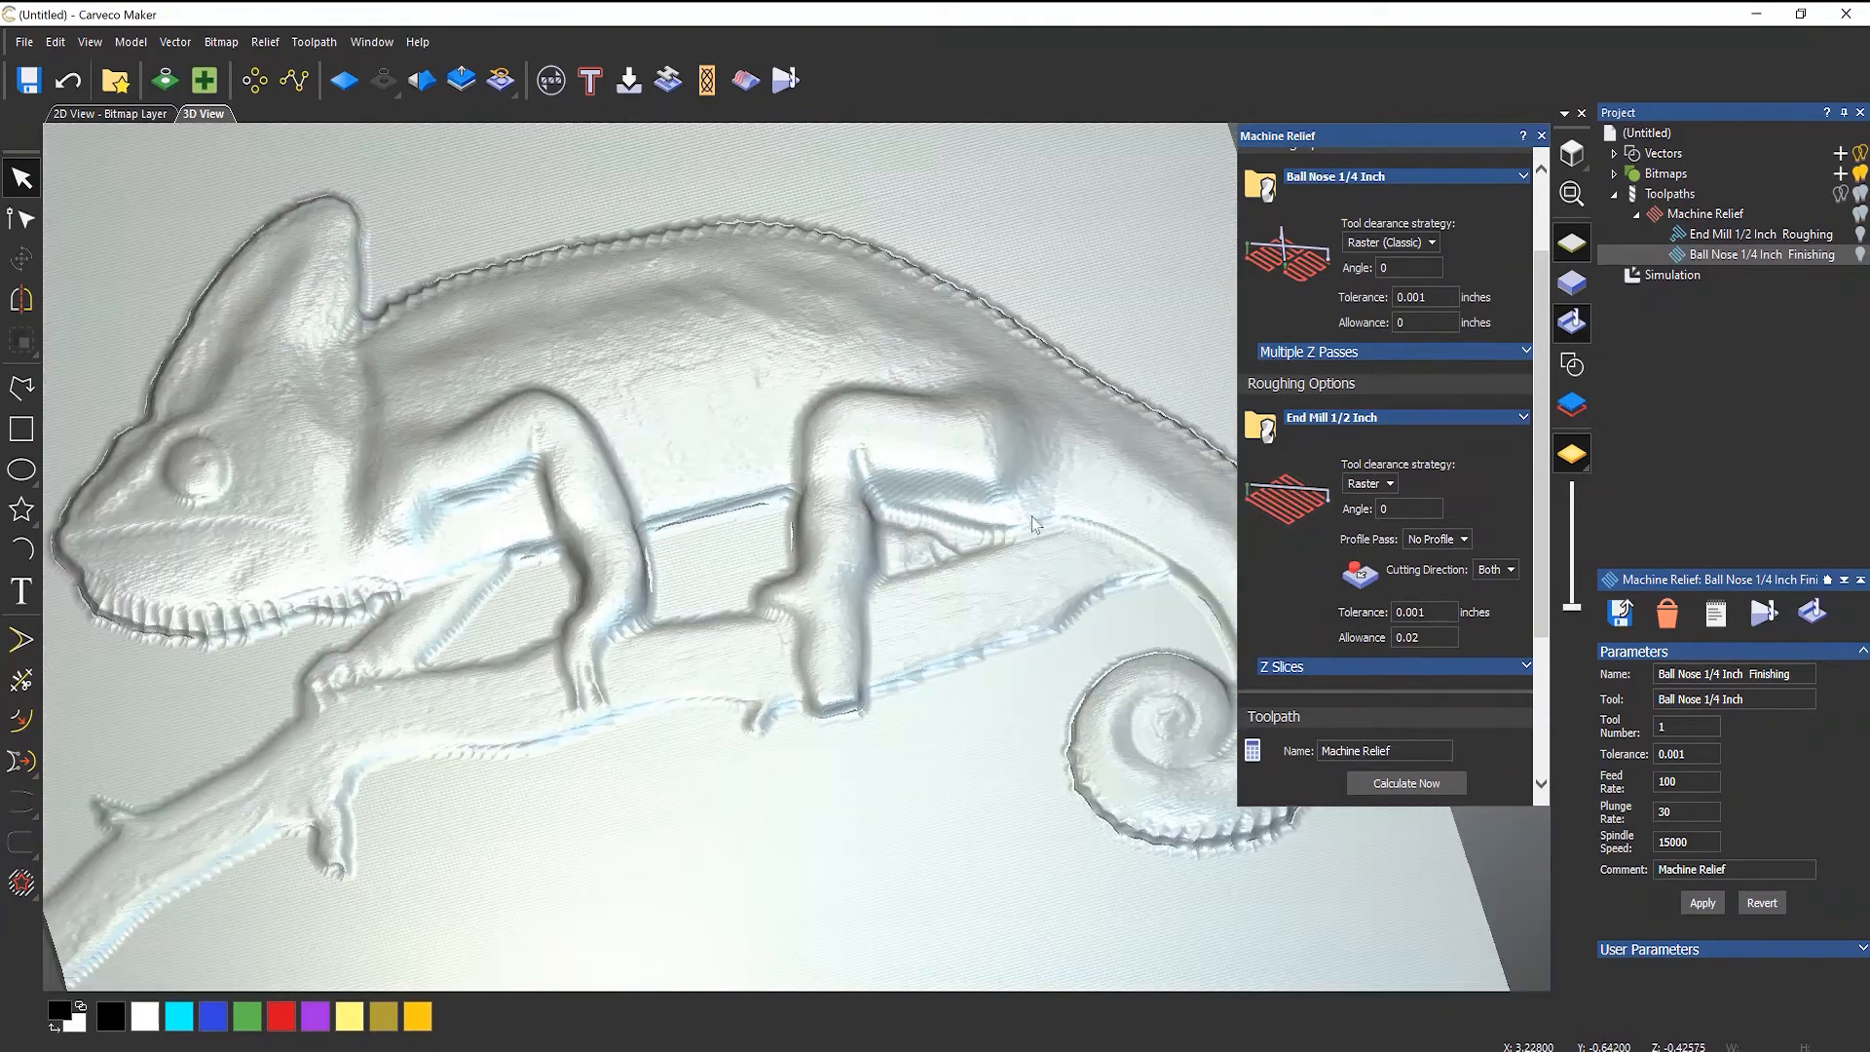
scroll(1032, 517, "up", 8)
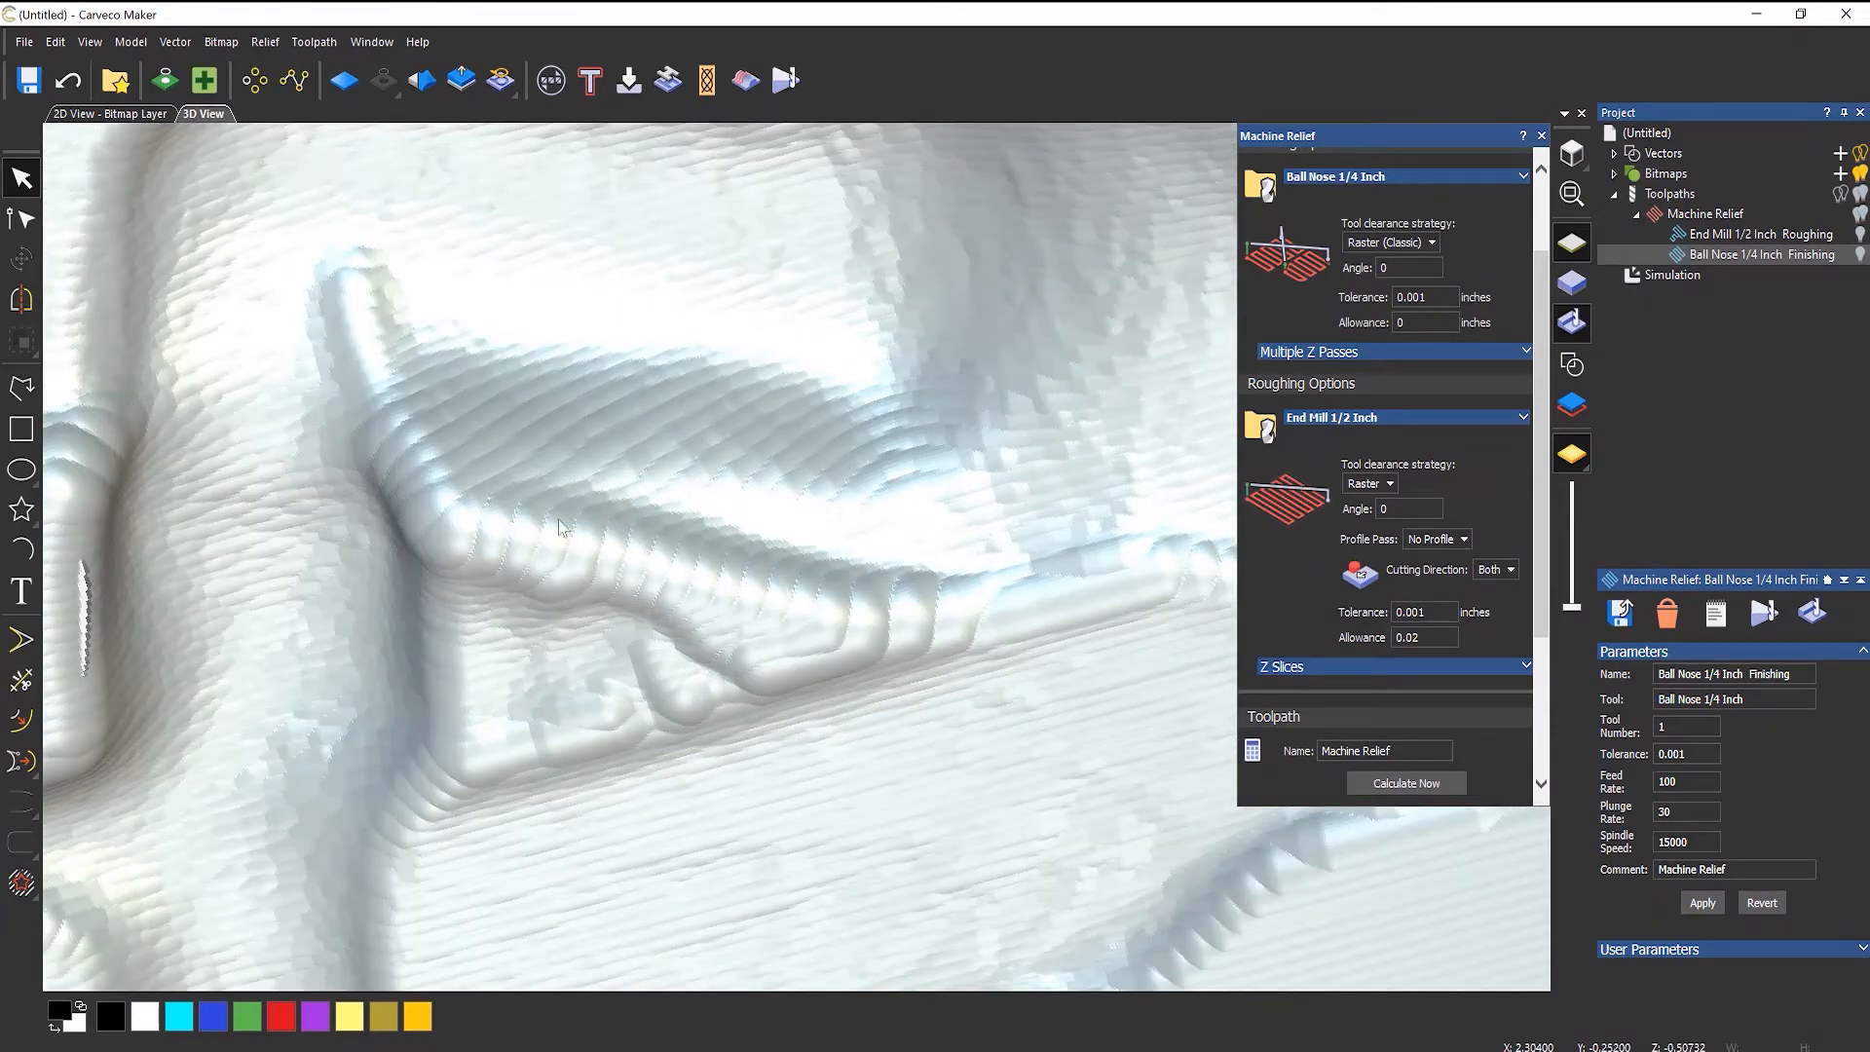
middle_click_drag(900, 760, 571, 440)
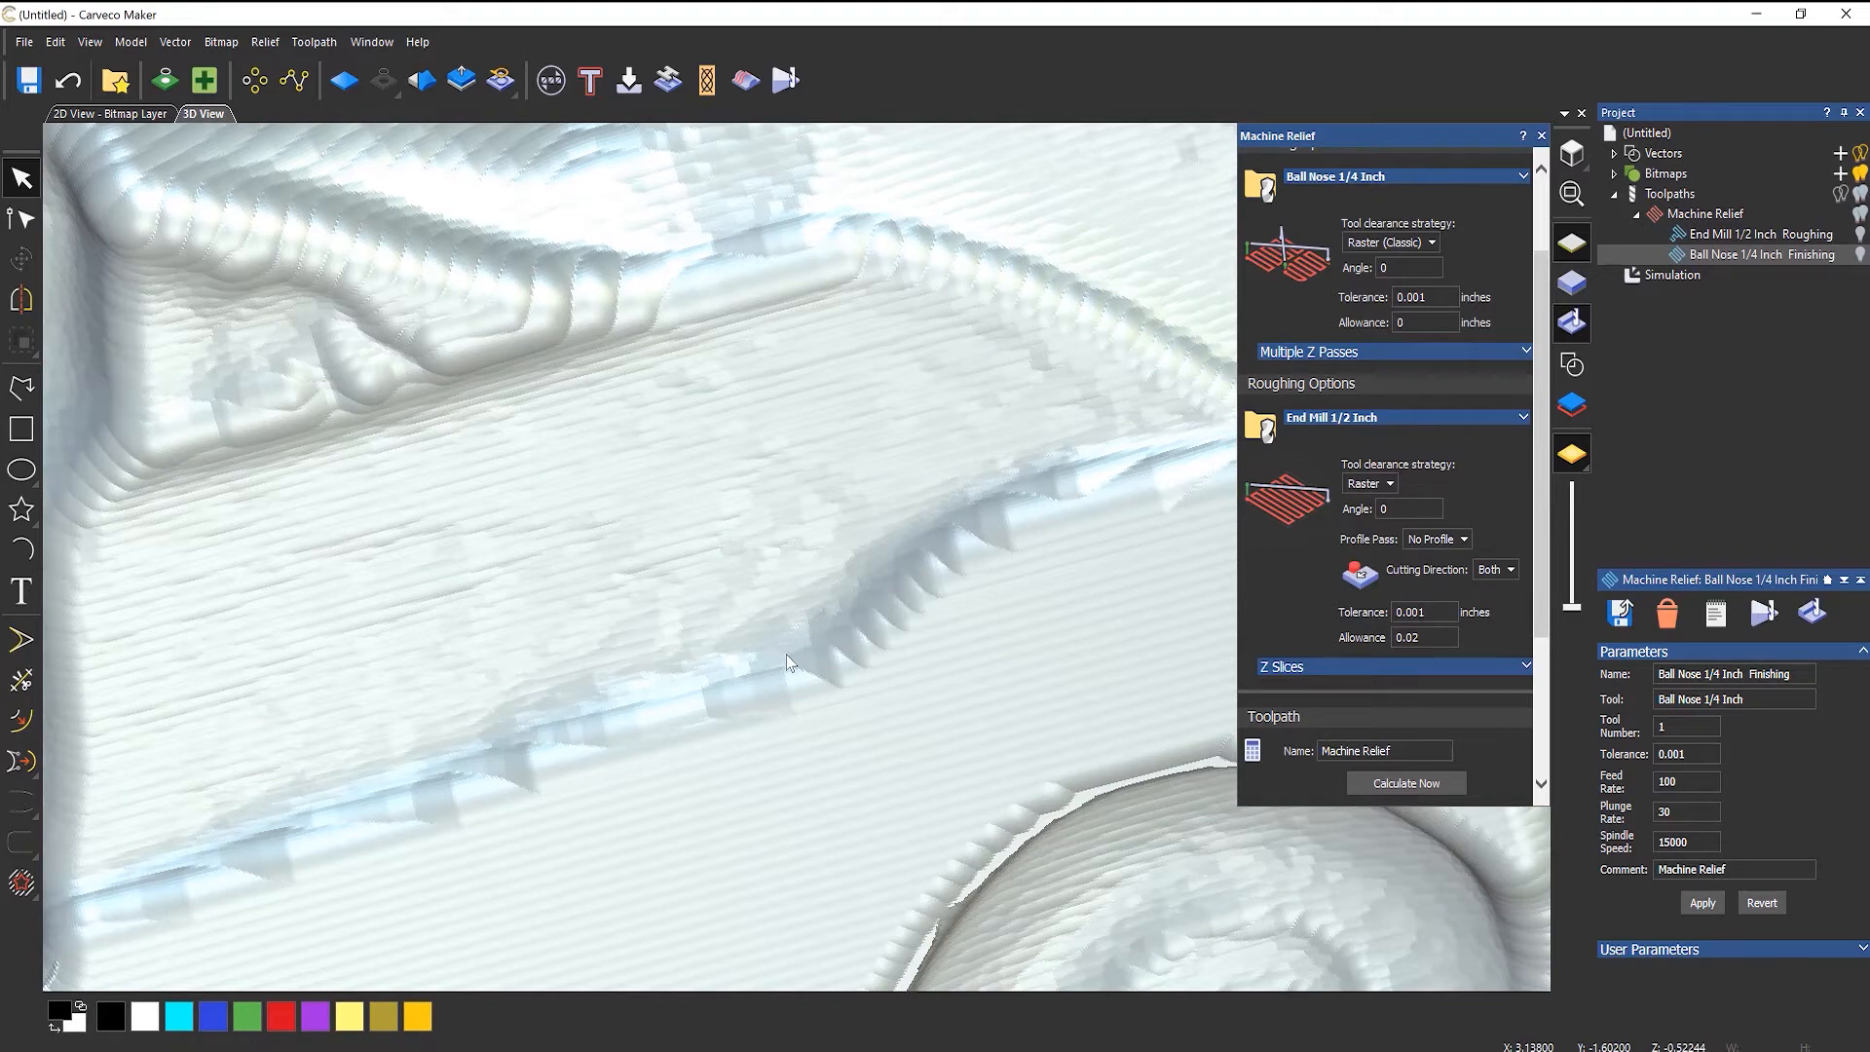
scroll(732, 615, "down", 3)
middle_click_drag(697, 523, 803, 631)
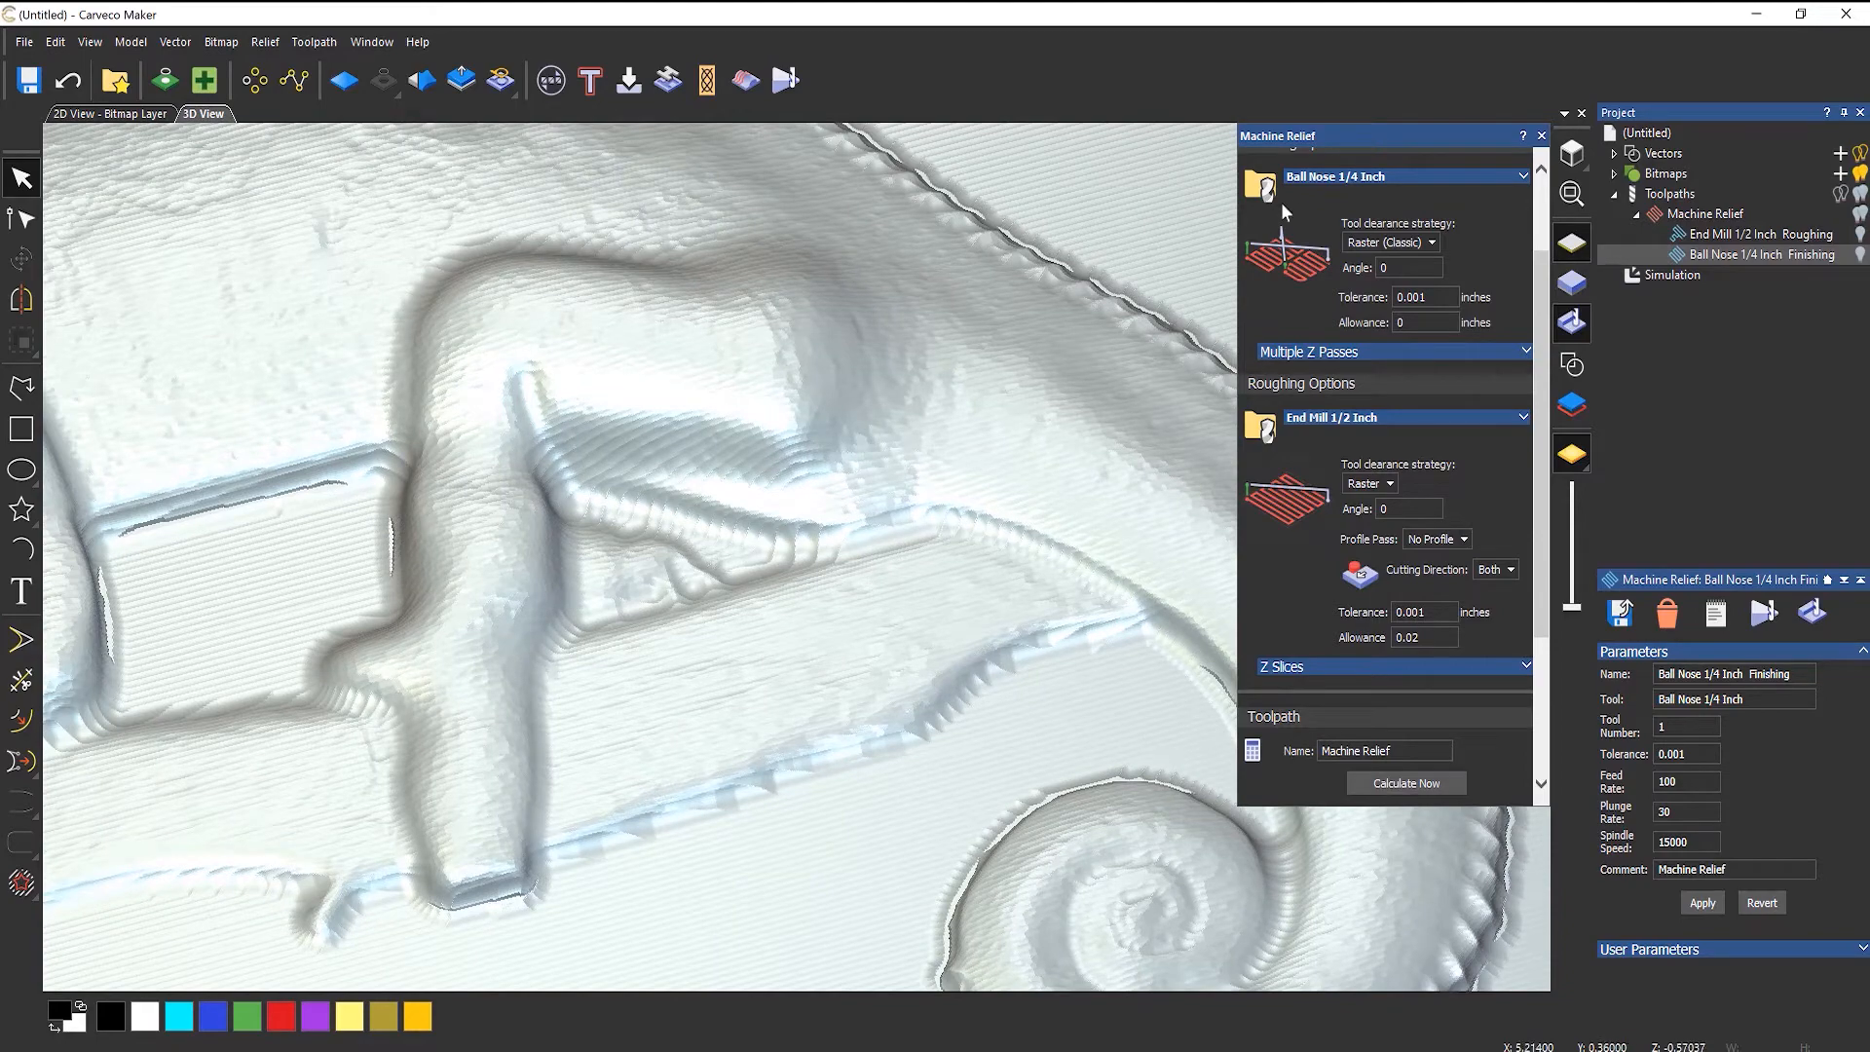
- Replace the finishing tool with the End Mill 1/8 Inch and recalculate the Machine Relief toolpath
left_click(1326, 178)
left_click(1486, 209)
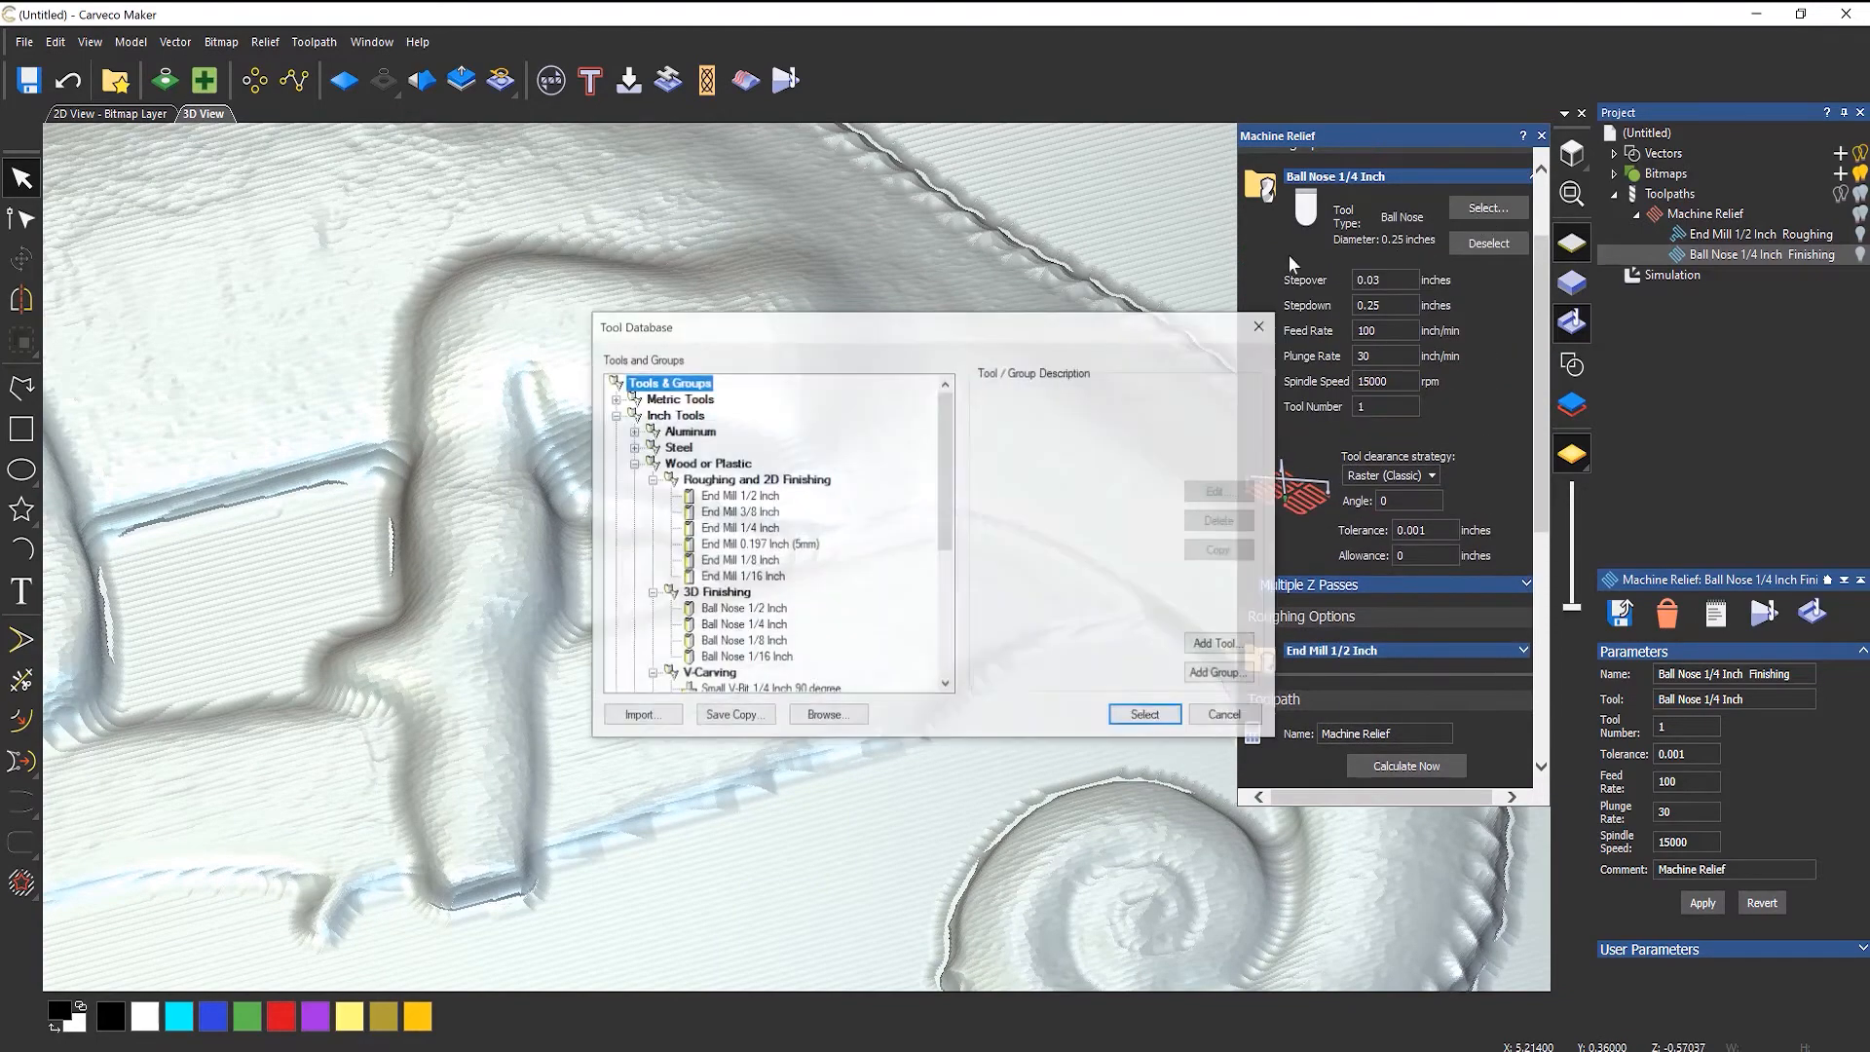
left_click(756, 563)
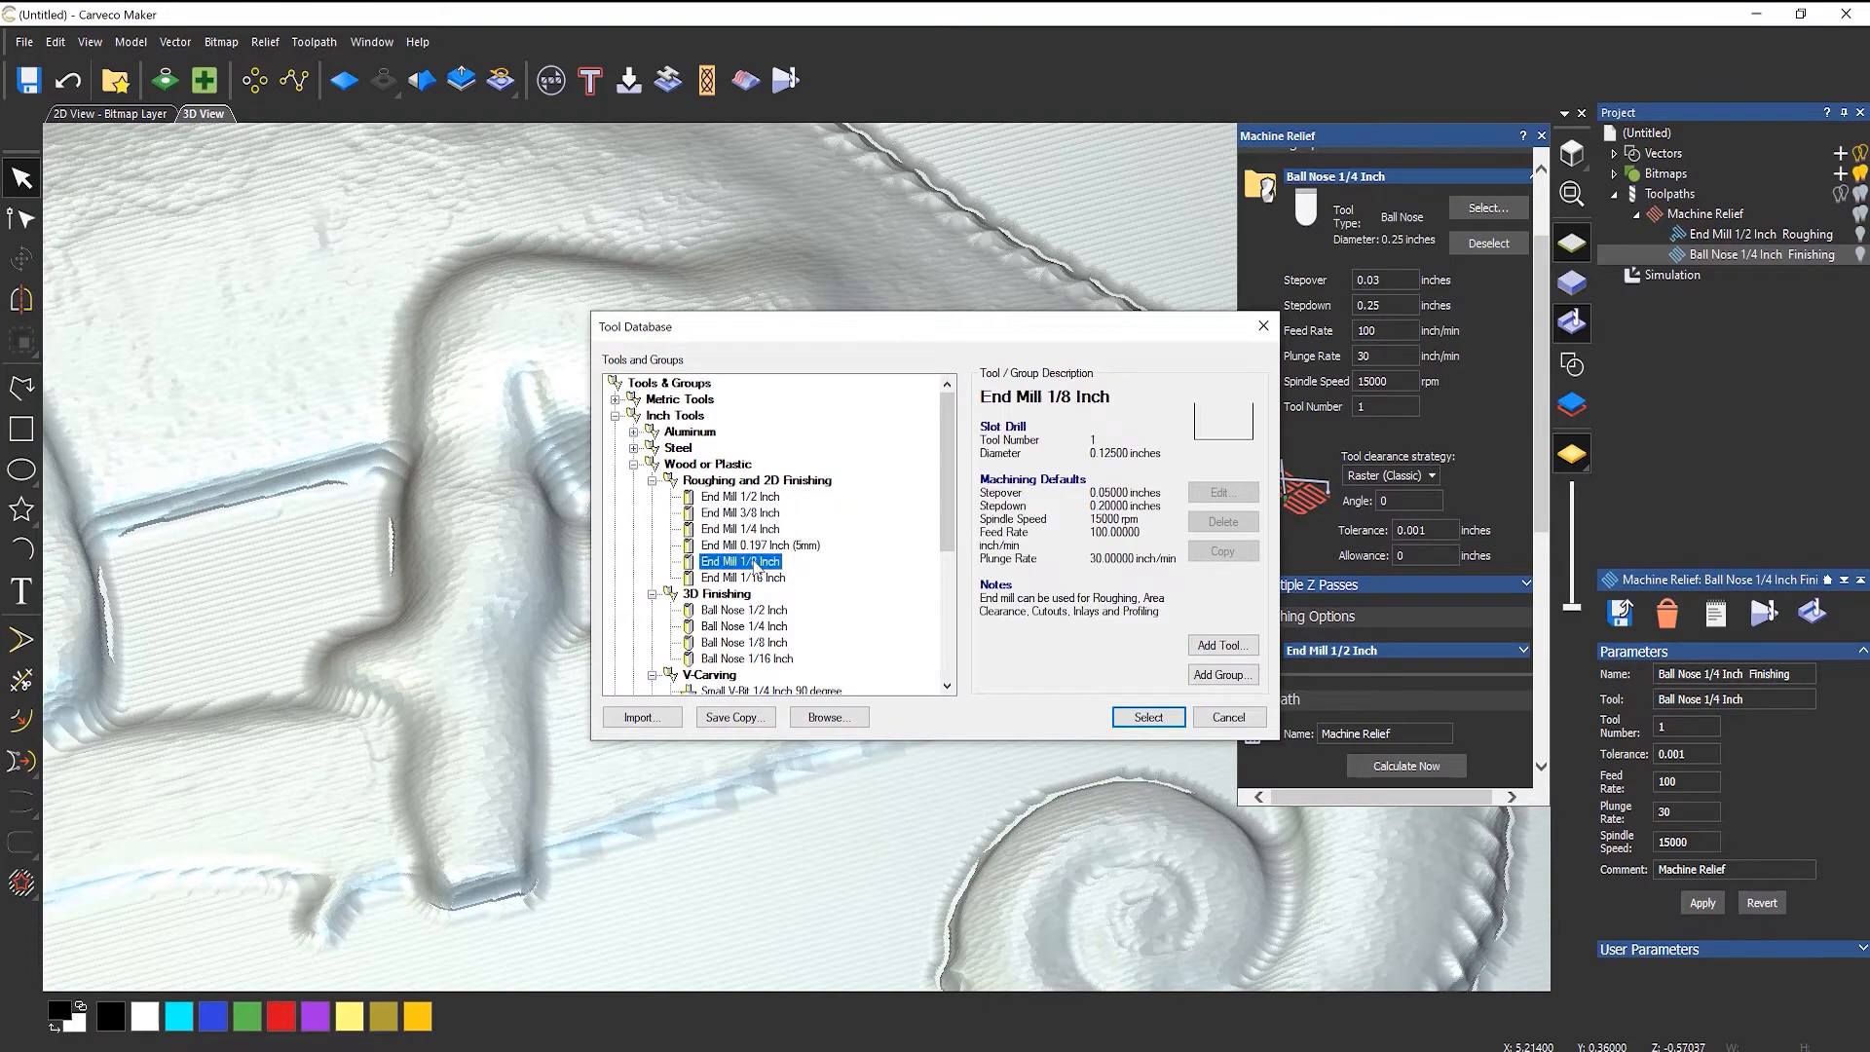
left_click(1155, 717)
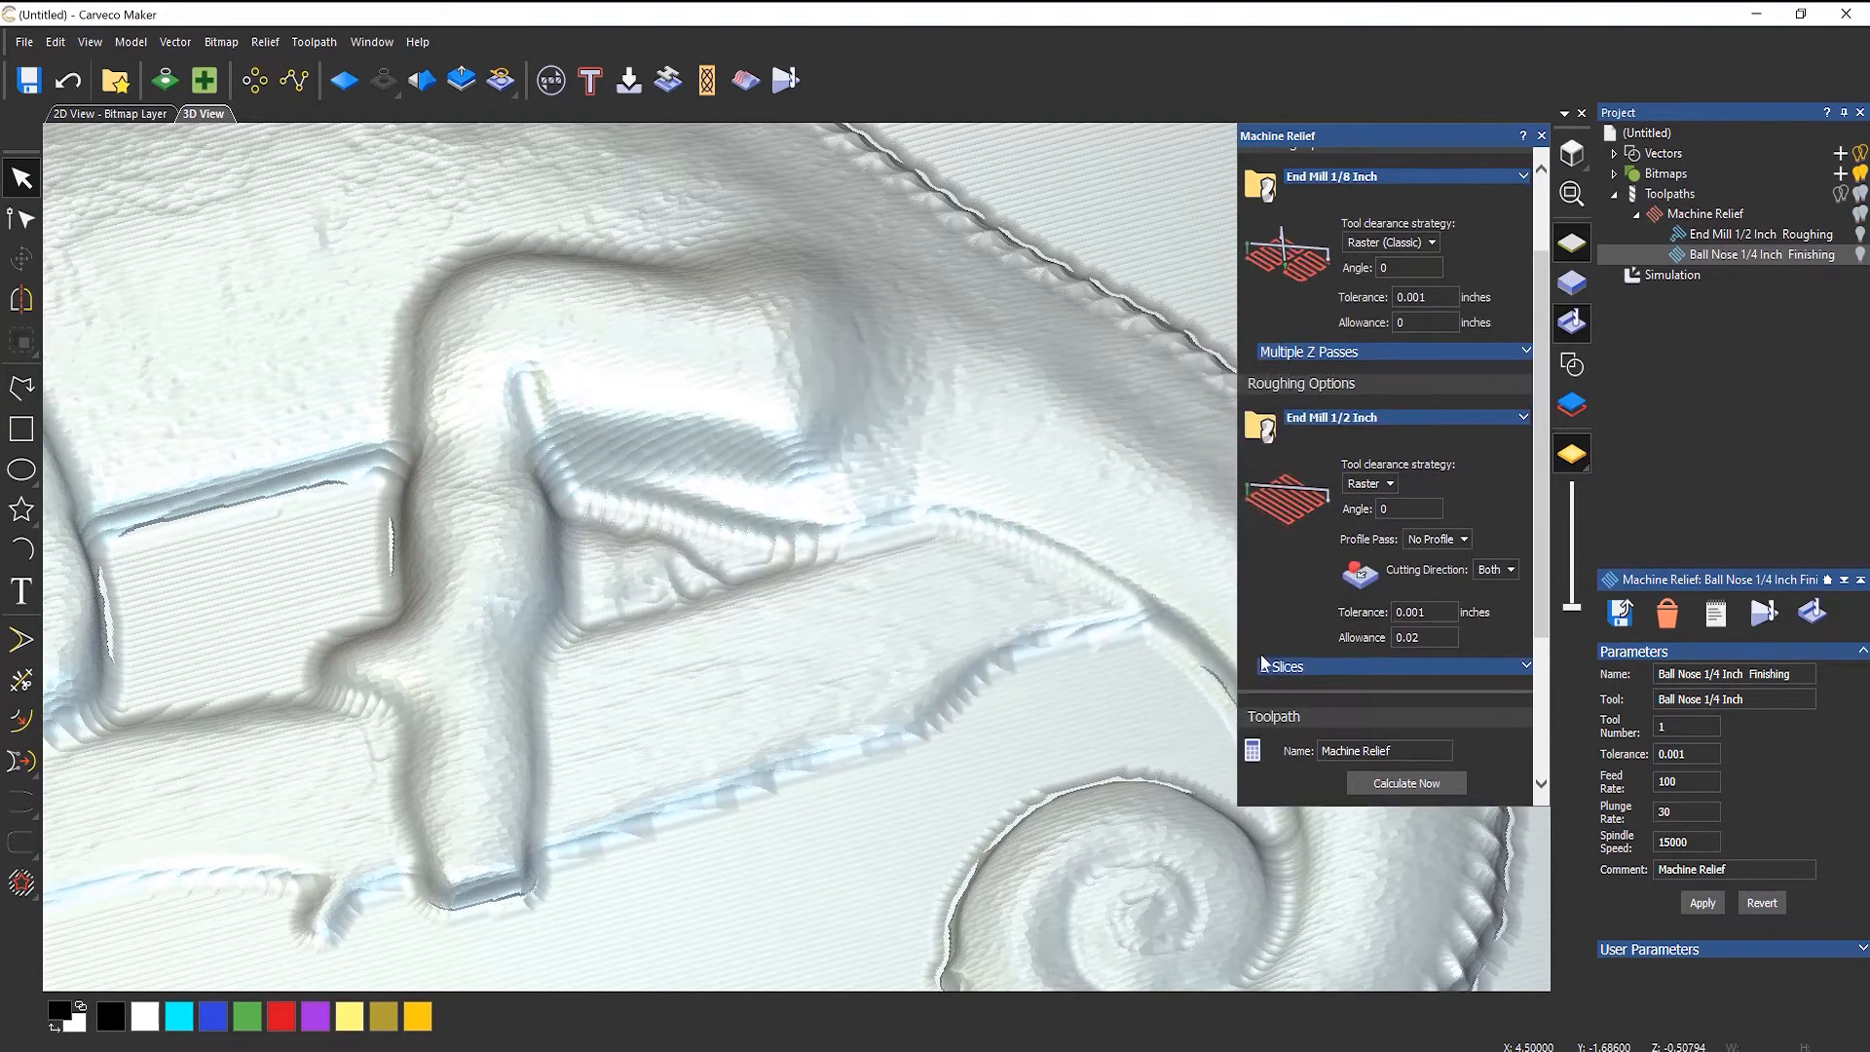
left_click(1405, 783)
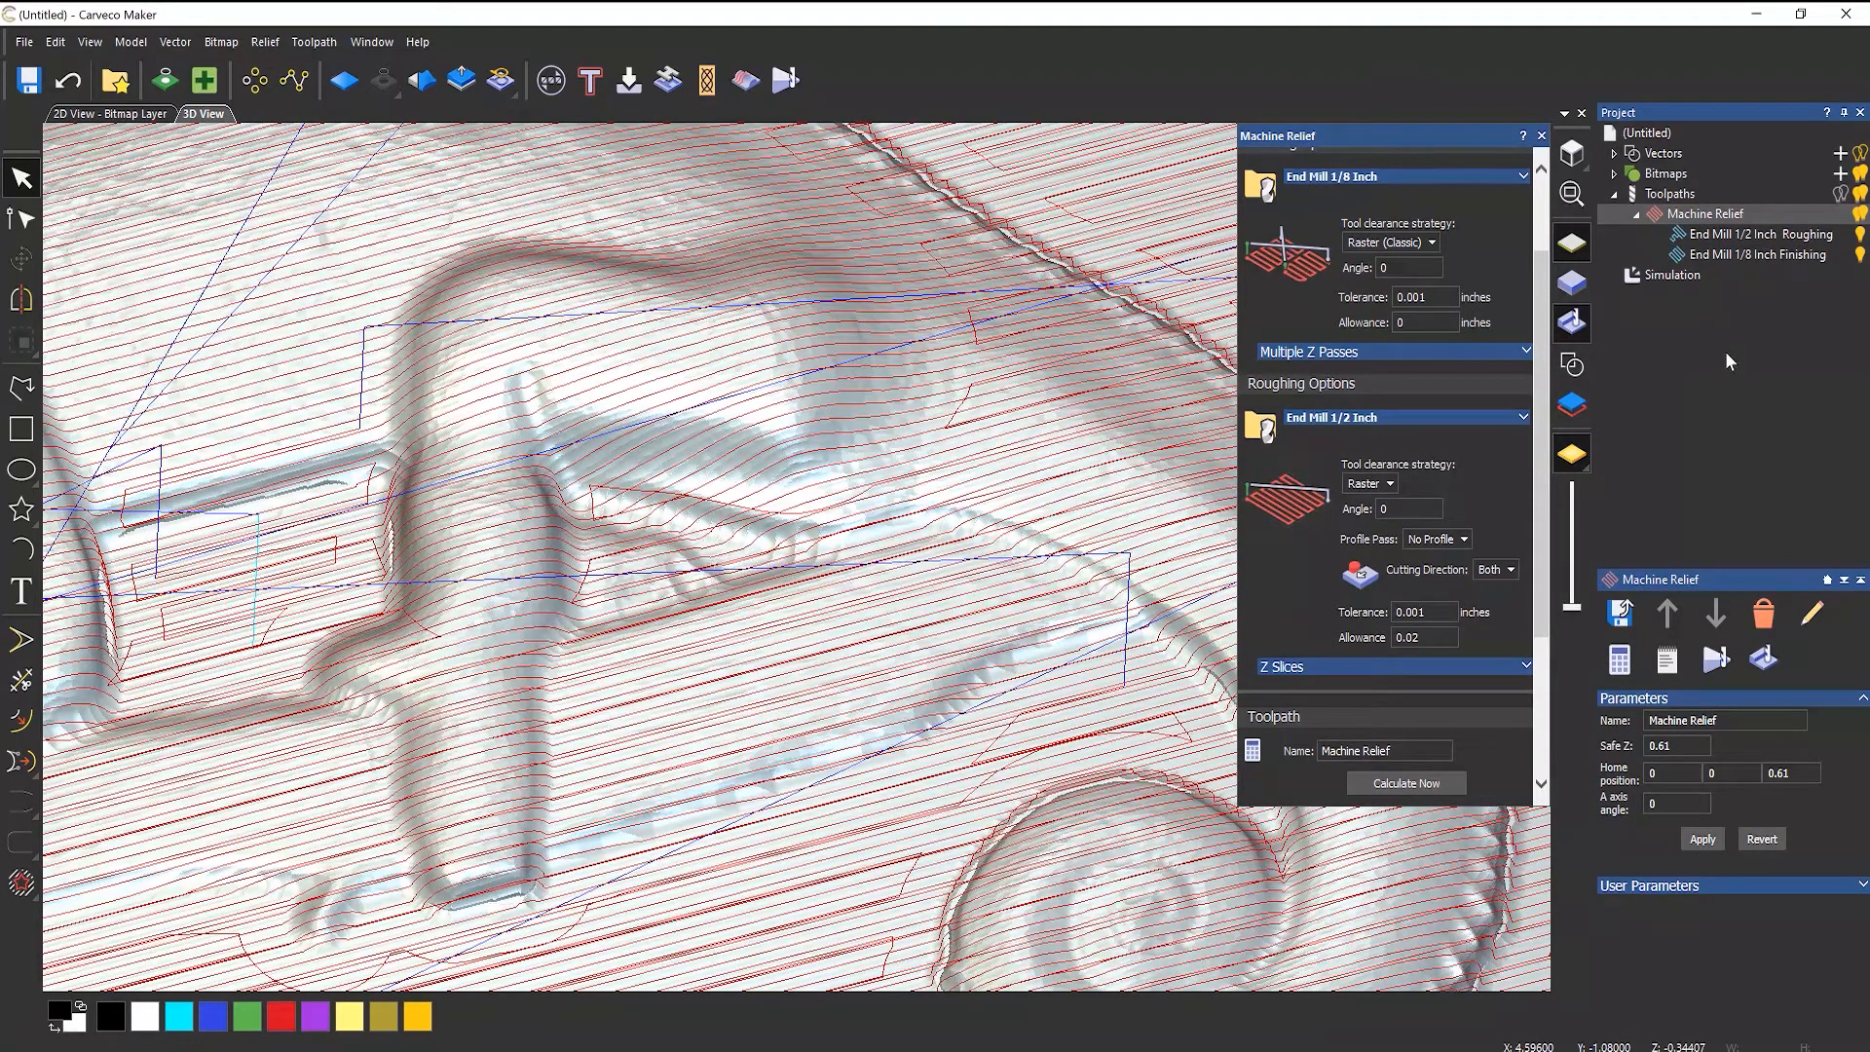
- Play a simulation of the End Mill 1/8 Inch finishing pass on the existing simulated relief
right_click(1720, 250)
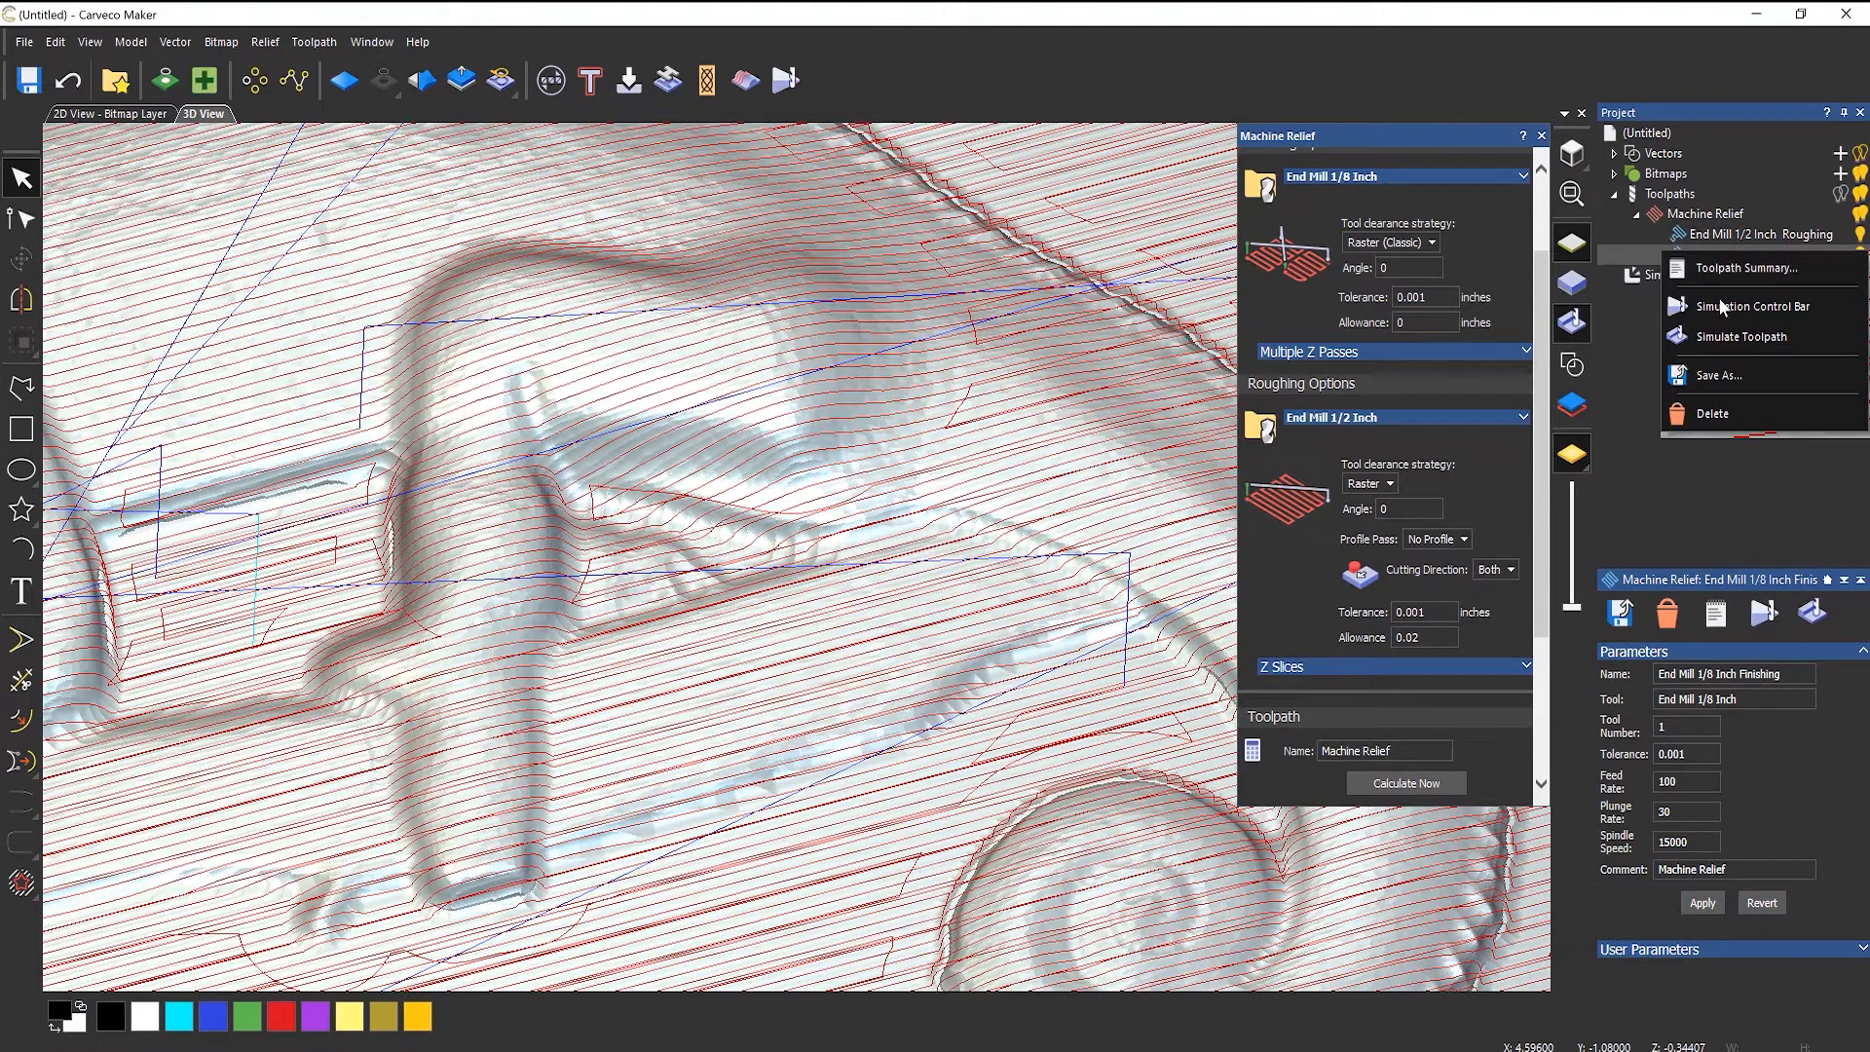
left_click(1721, 307)
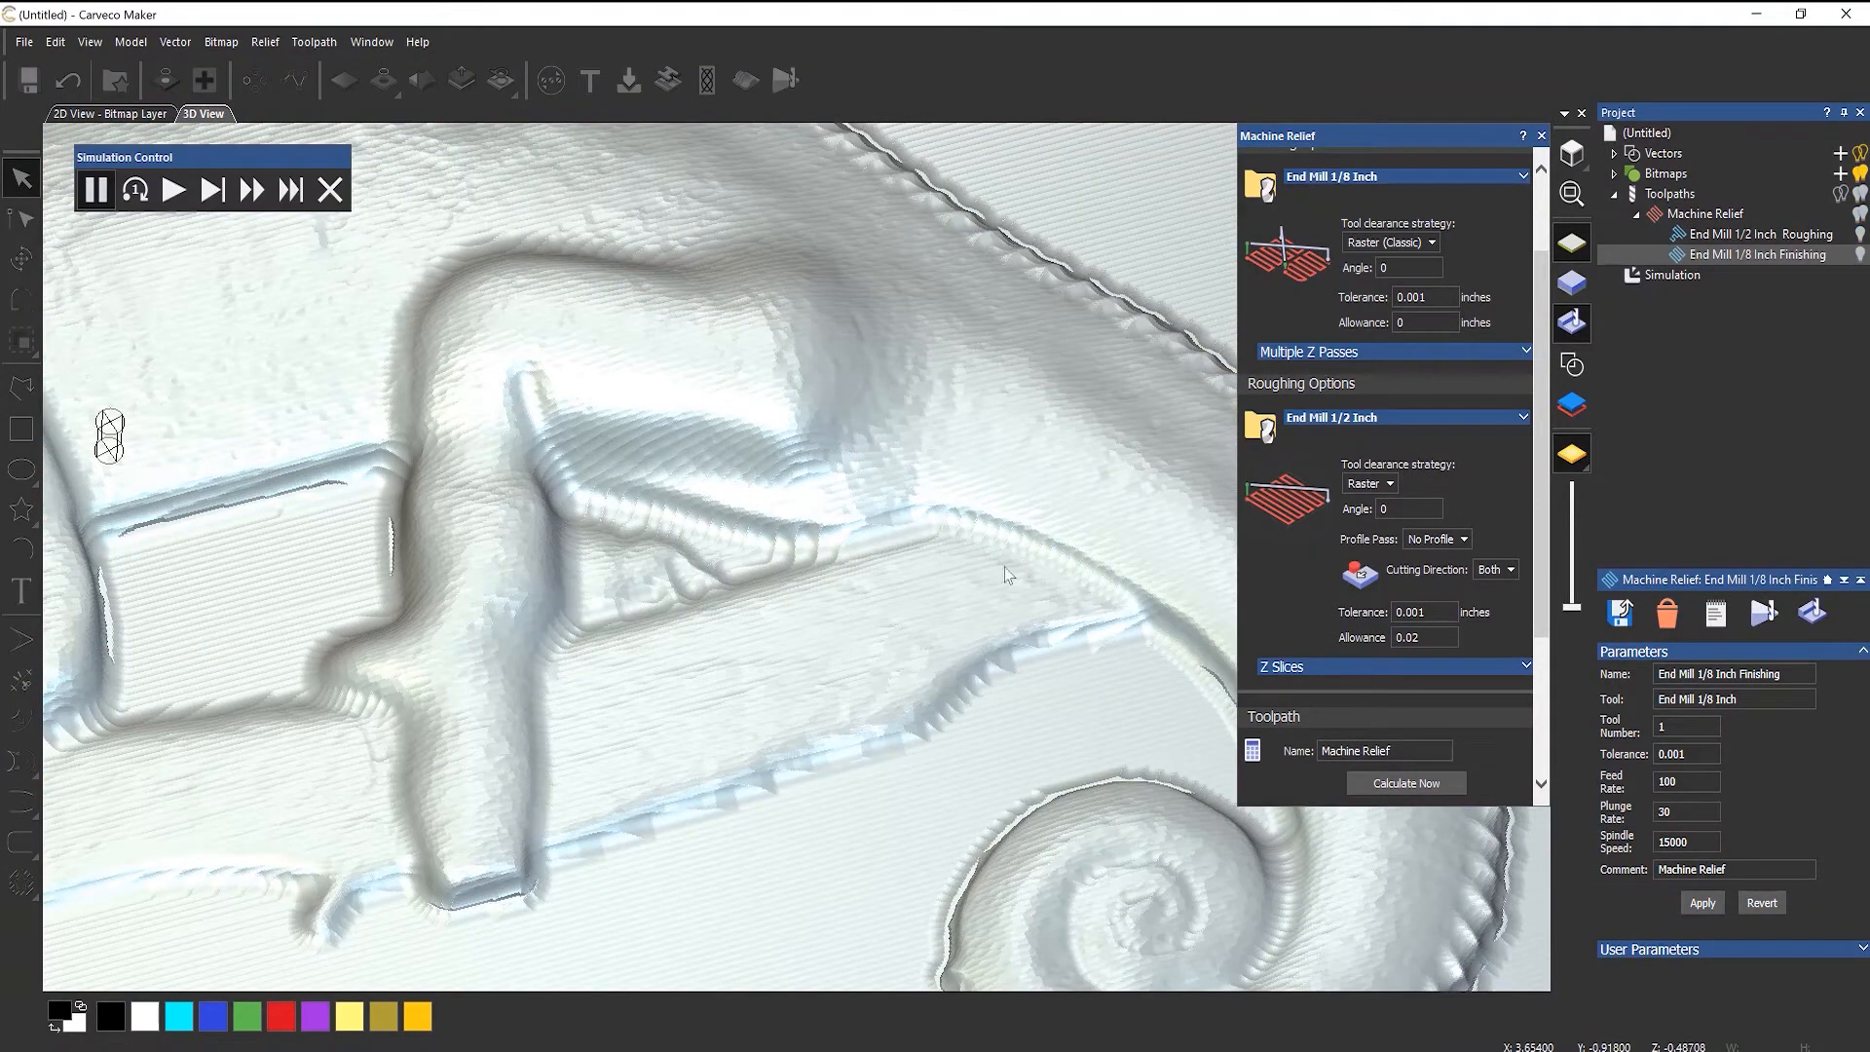
scroll(740, 718, "down", 5)
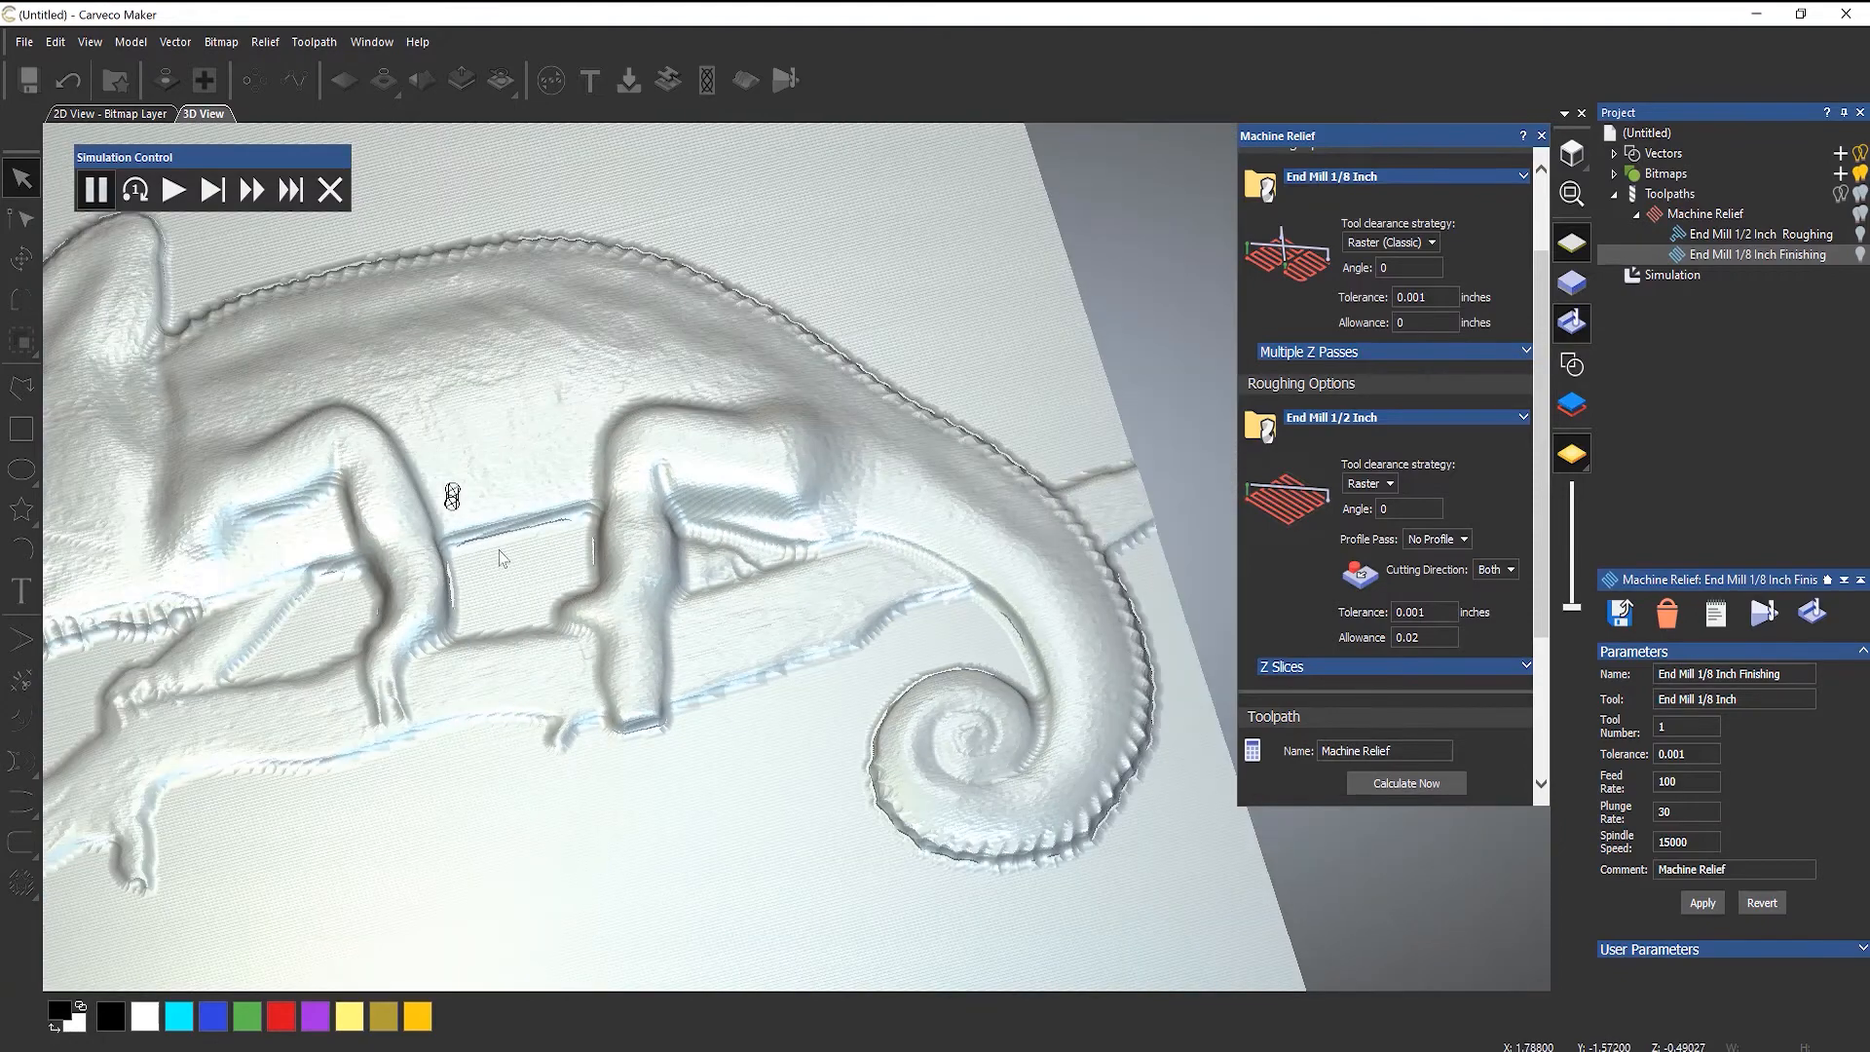
left_click(173, 190)
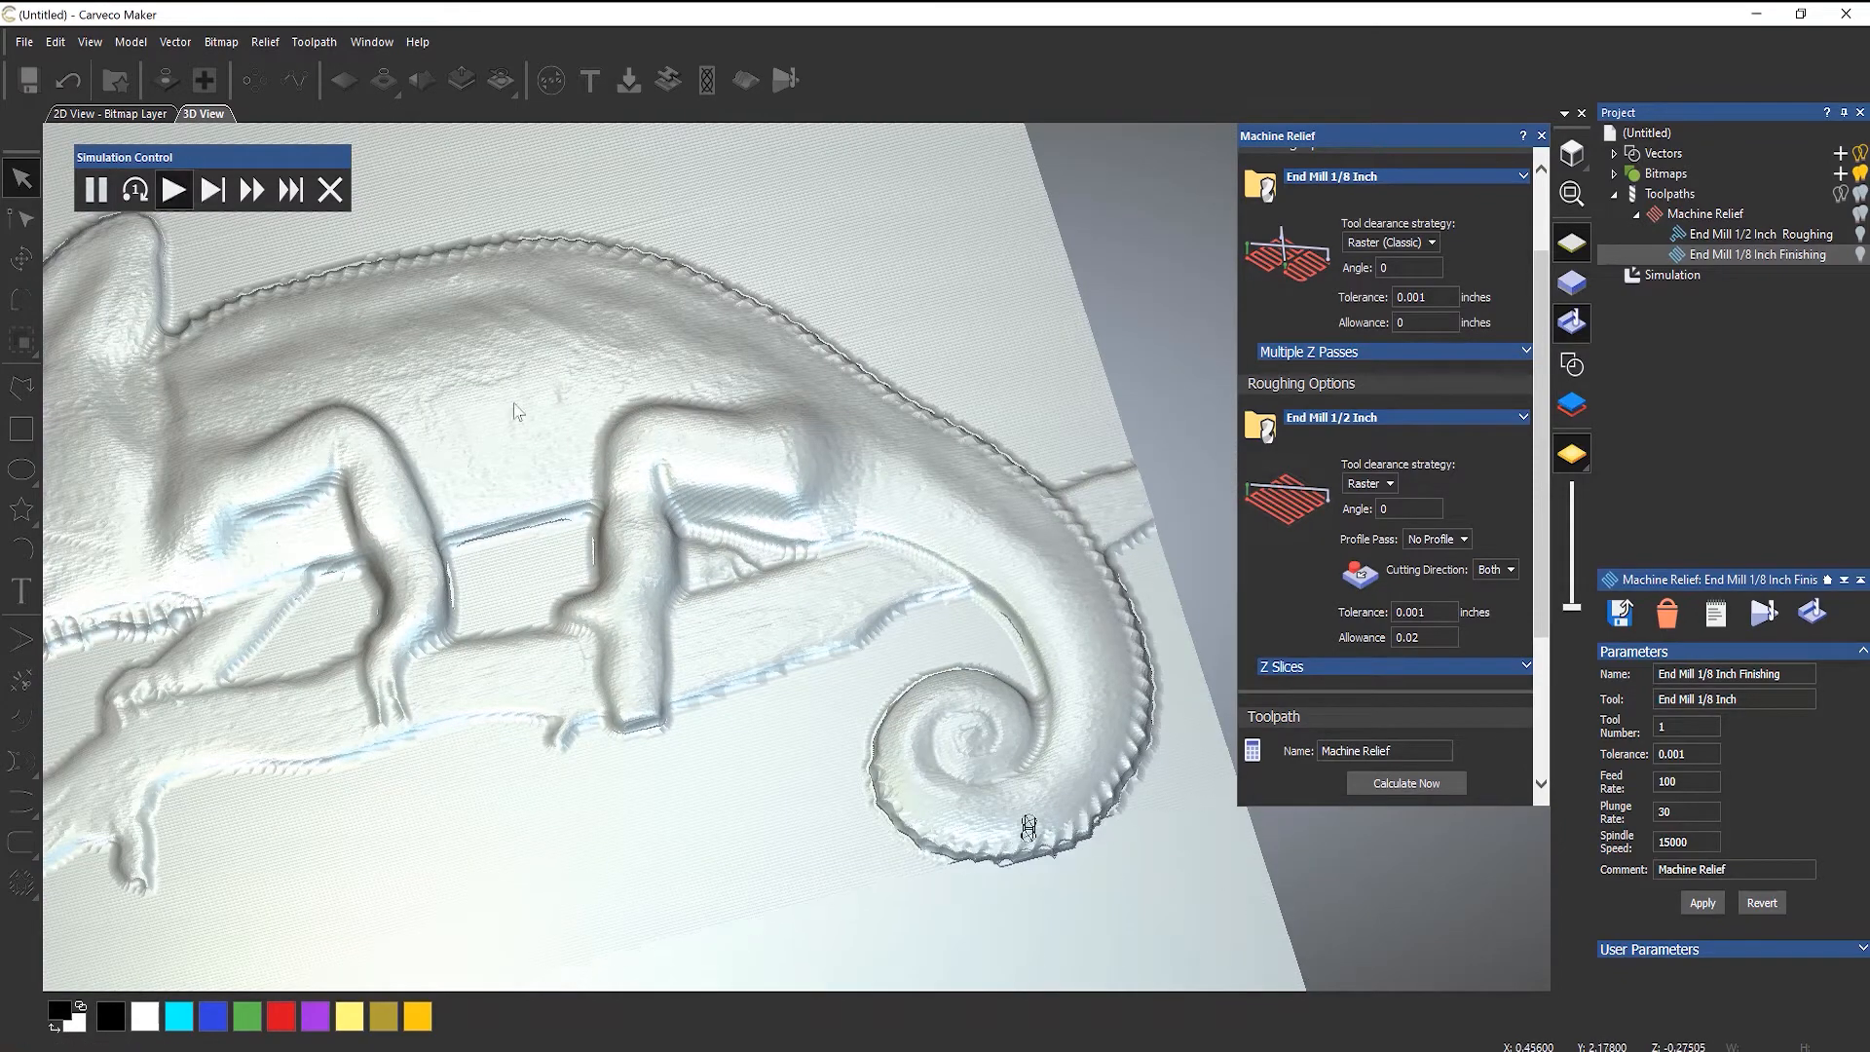
- Examine the cut edges around the curled tail, branch and legs as the simulation plays, then run the rest at fast speed
scroll(962, 737, "up", 2)
scroll(961, 737, "up", 6)
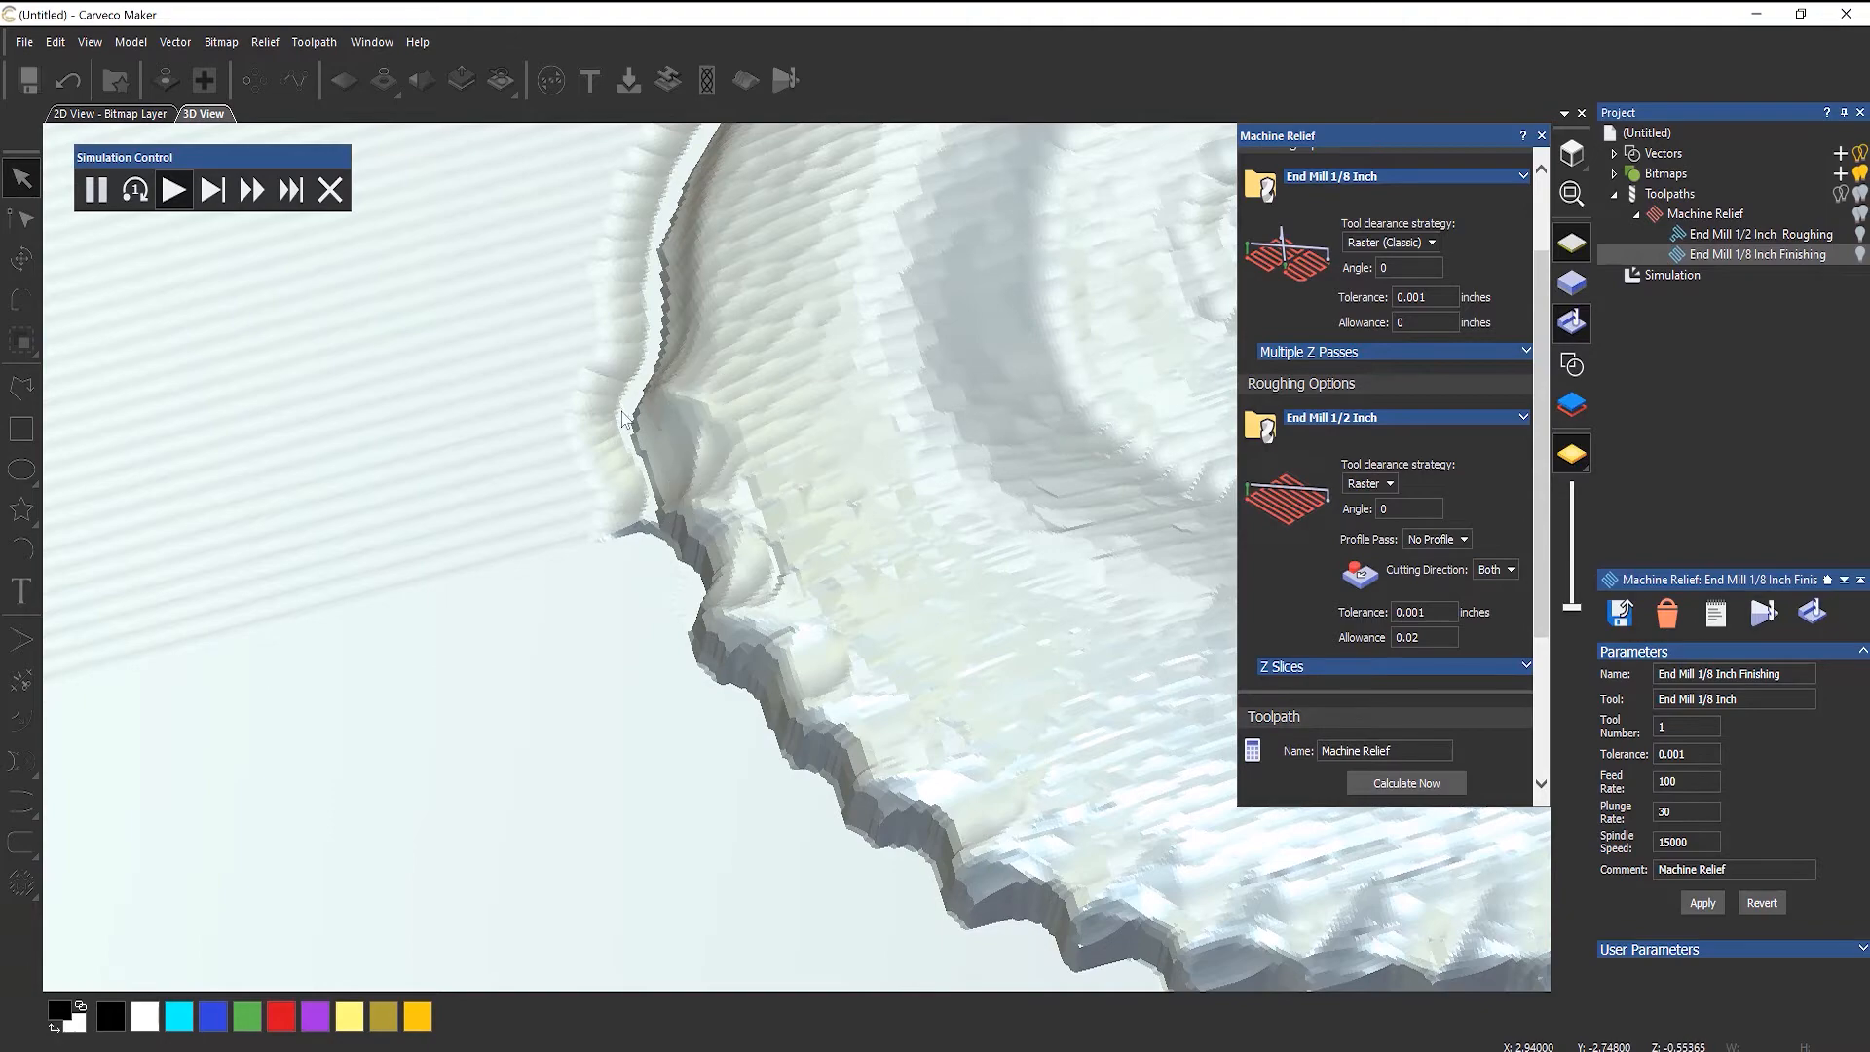
scroll(638, 546, "down", 4)
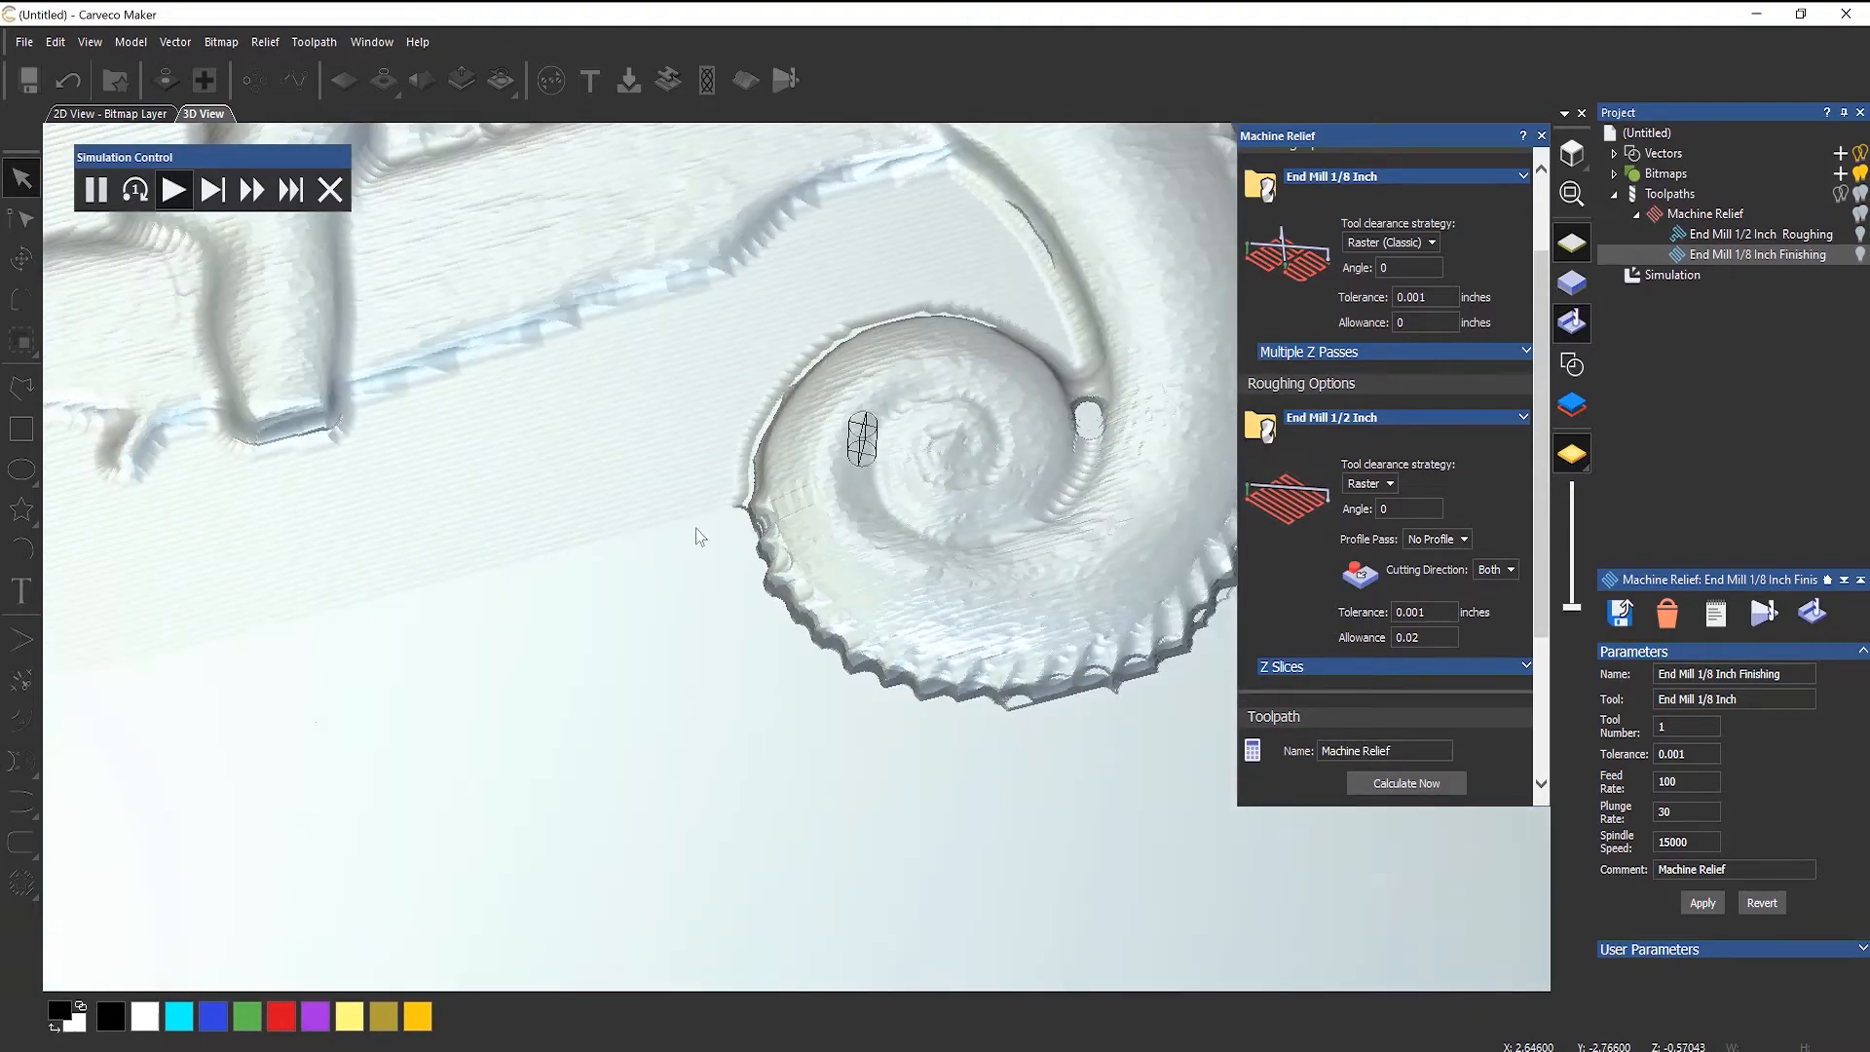
scroll(681, 535, "down", 2)
scroll(980, 365, "up", 2)
scroll(880, 491, "up", 2)
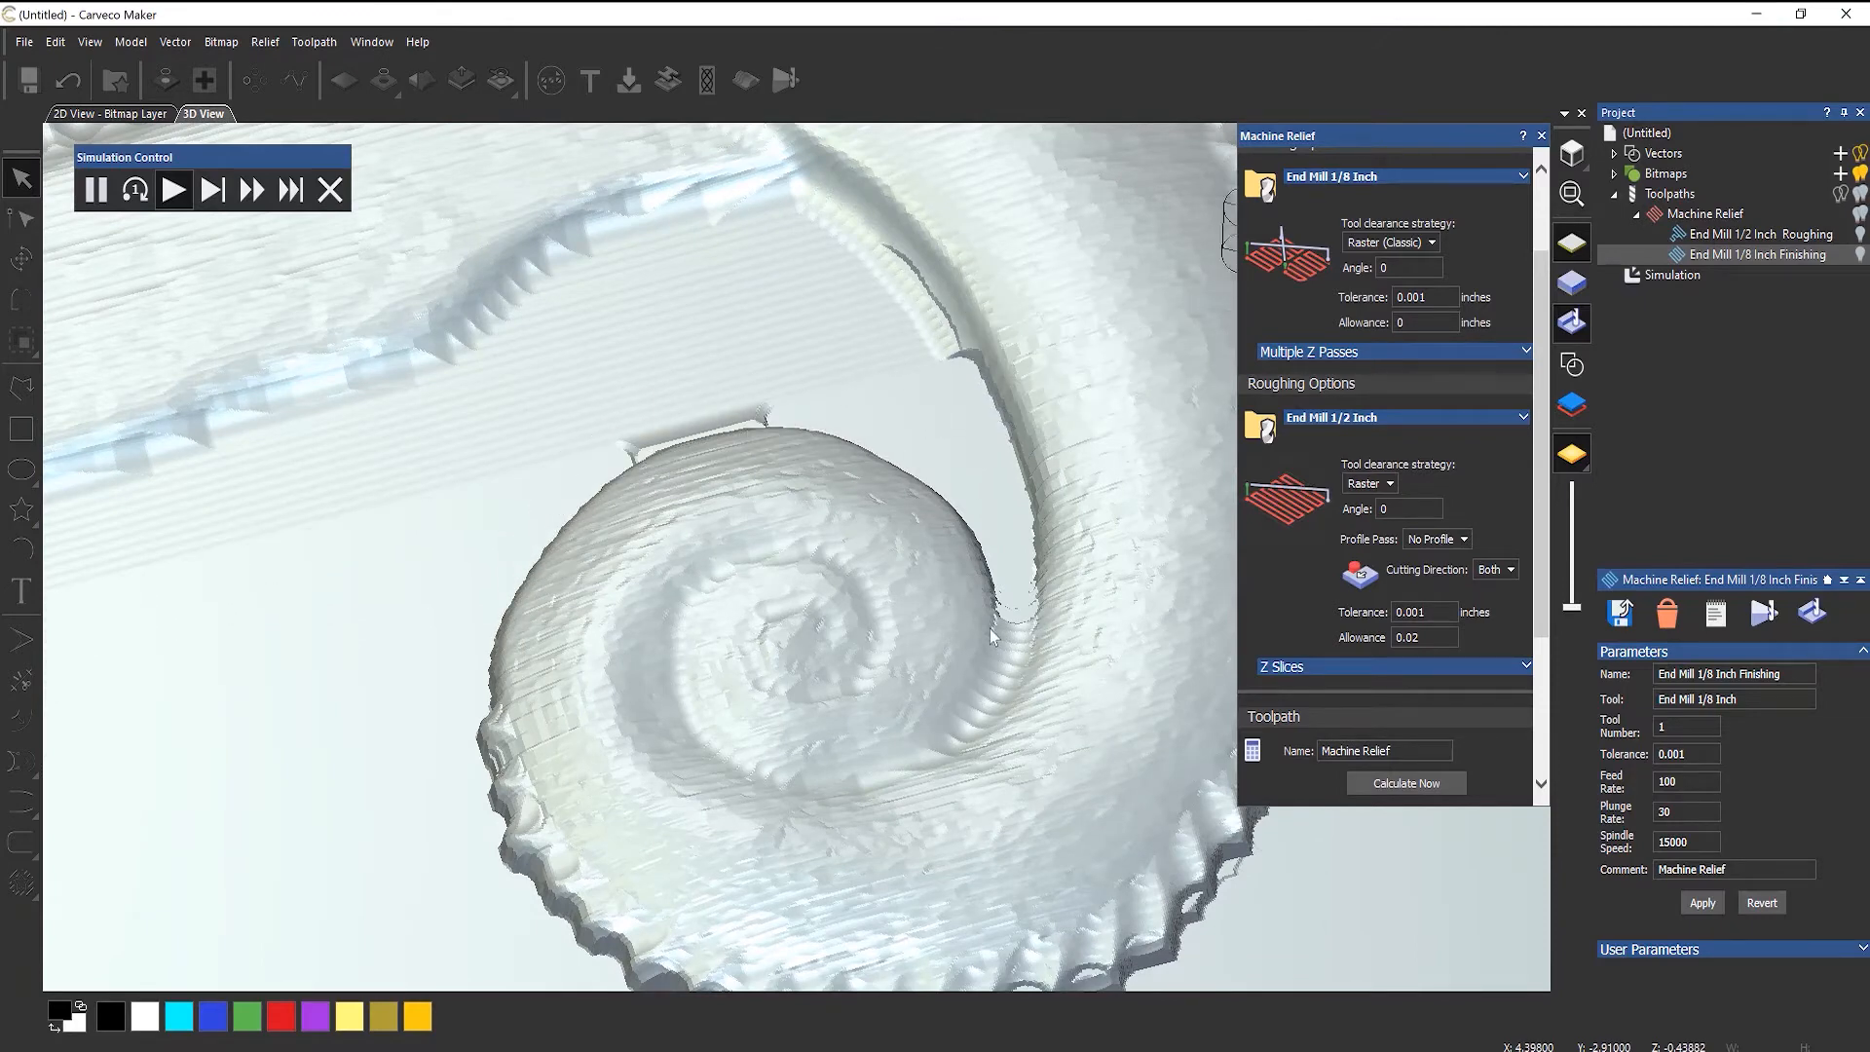
scroll(992, 637, "down", 3)
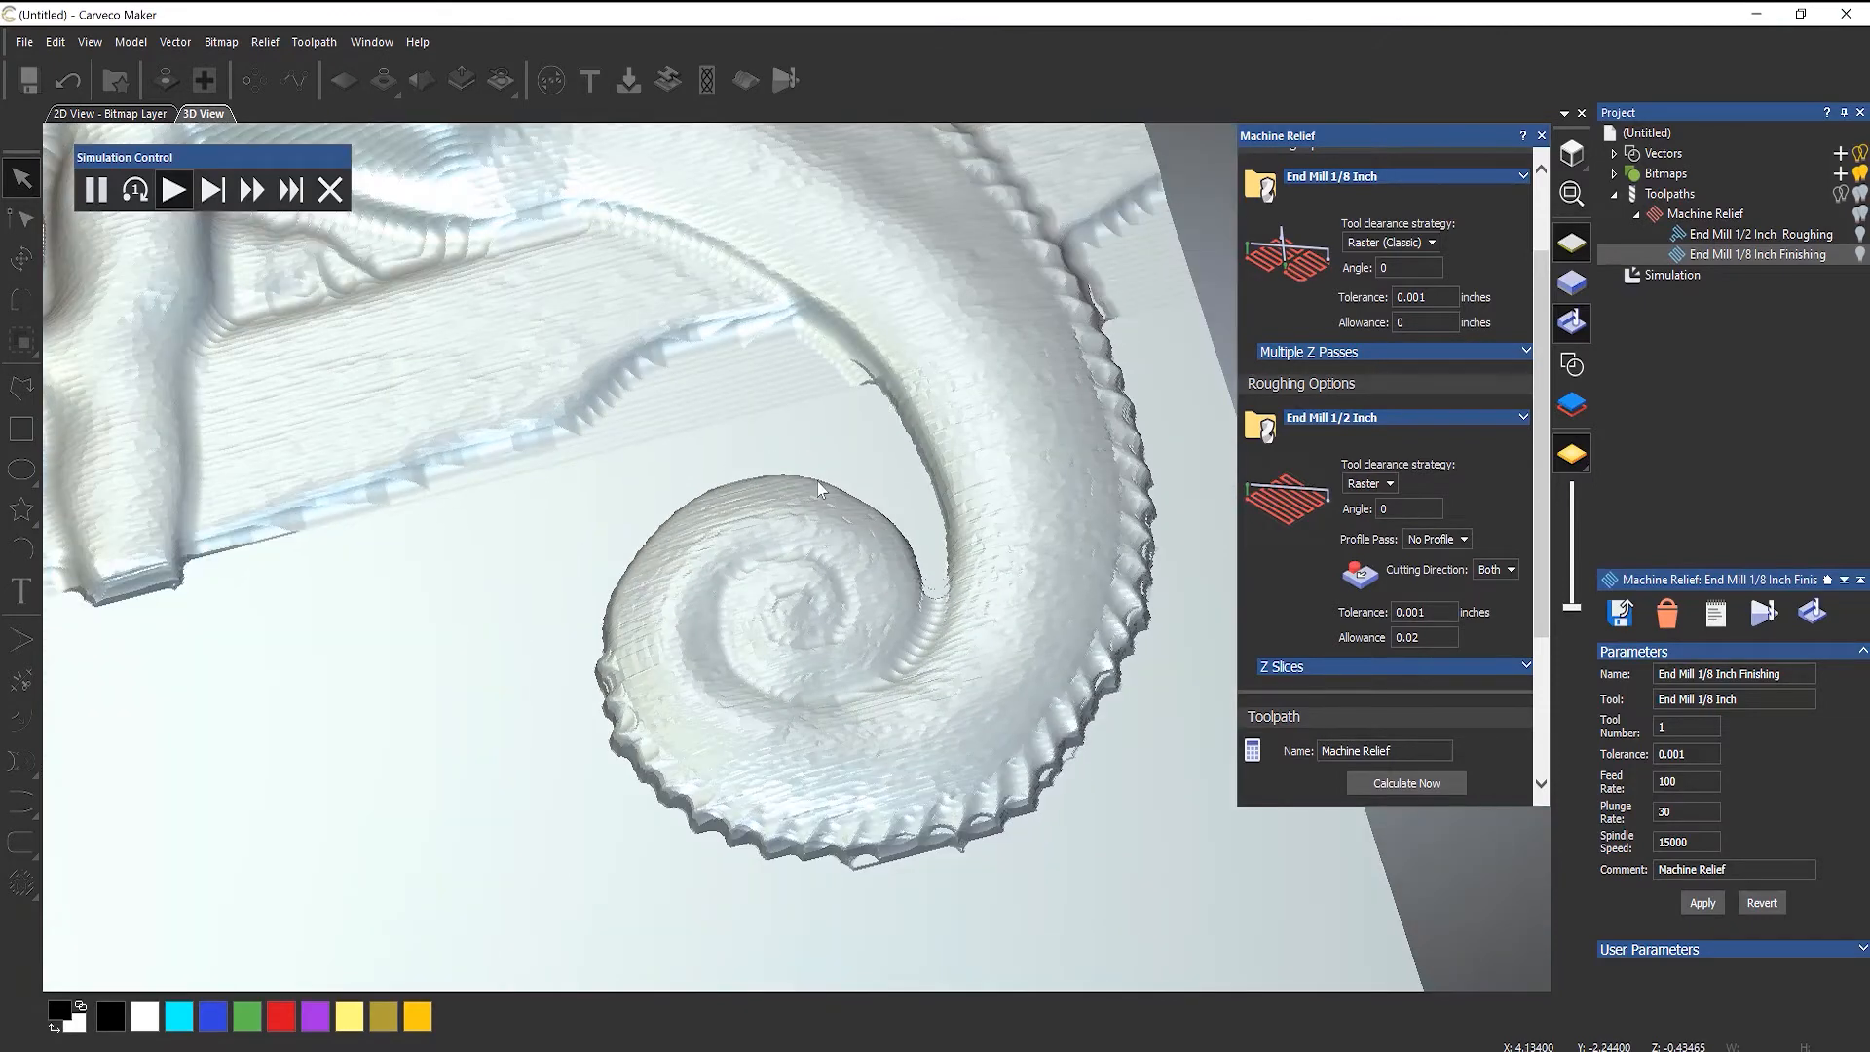
scroll(816, 481, "down", 2)
scroll(476, 395, "up", 2)
scroll(451, 400, "up", 2)
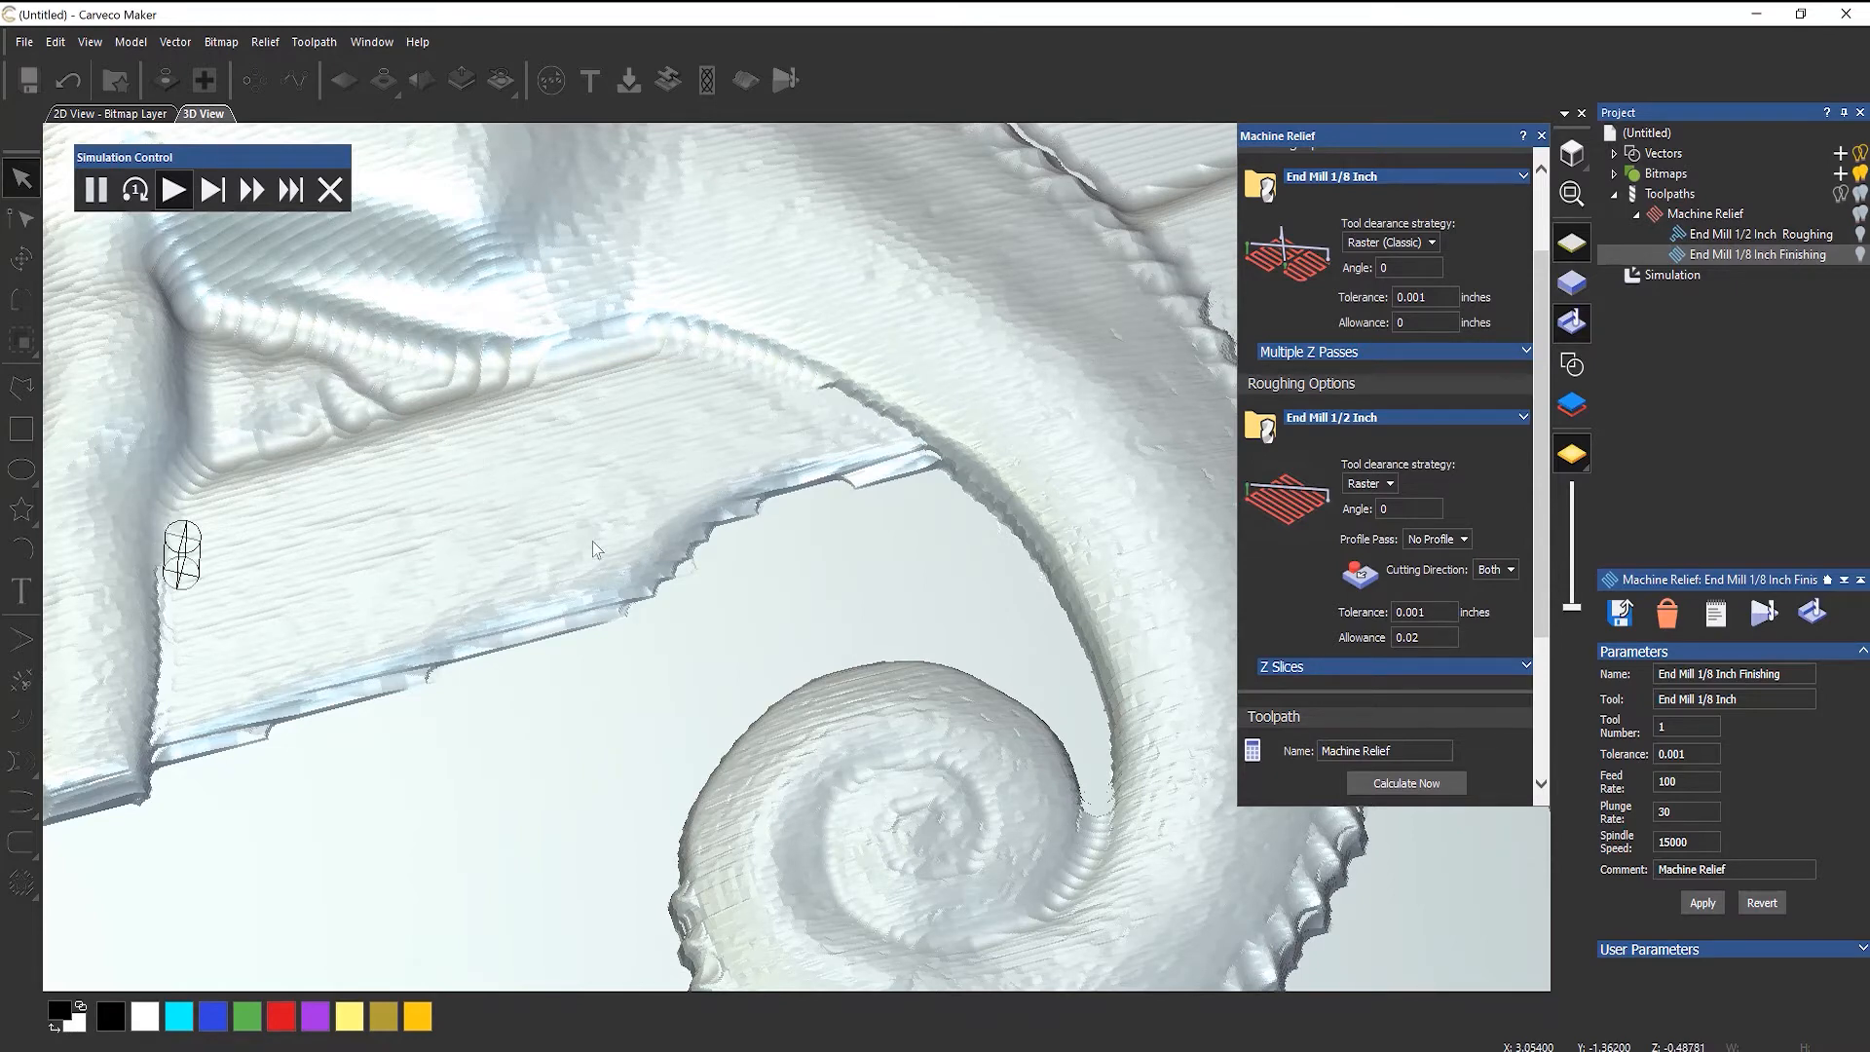
middle_click_drag(643, 582, 915, 766)
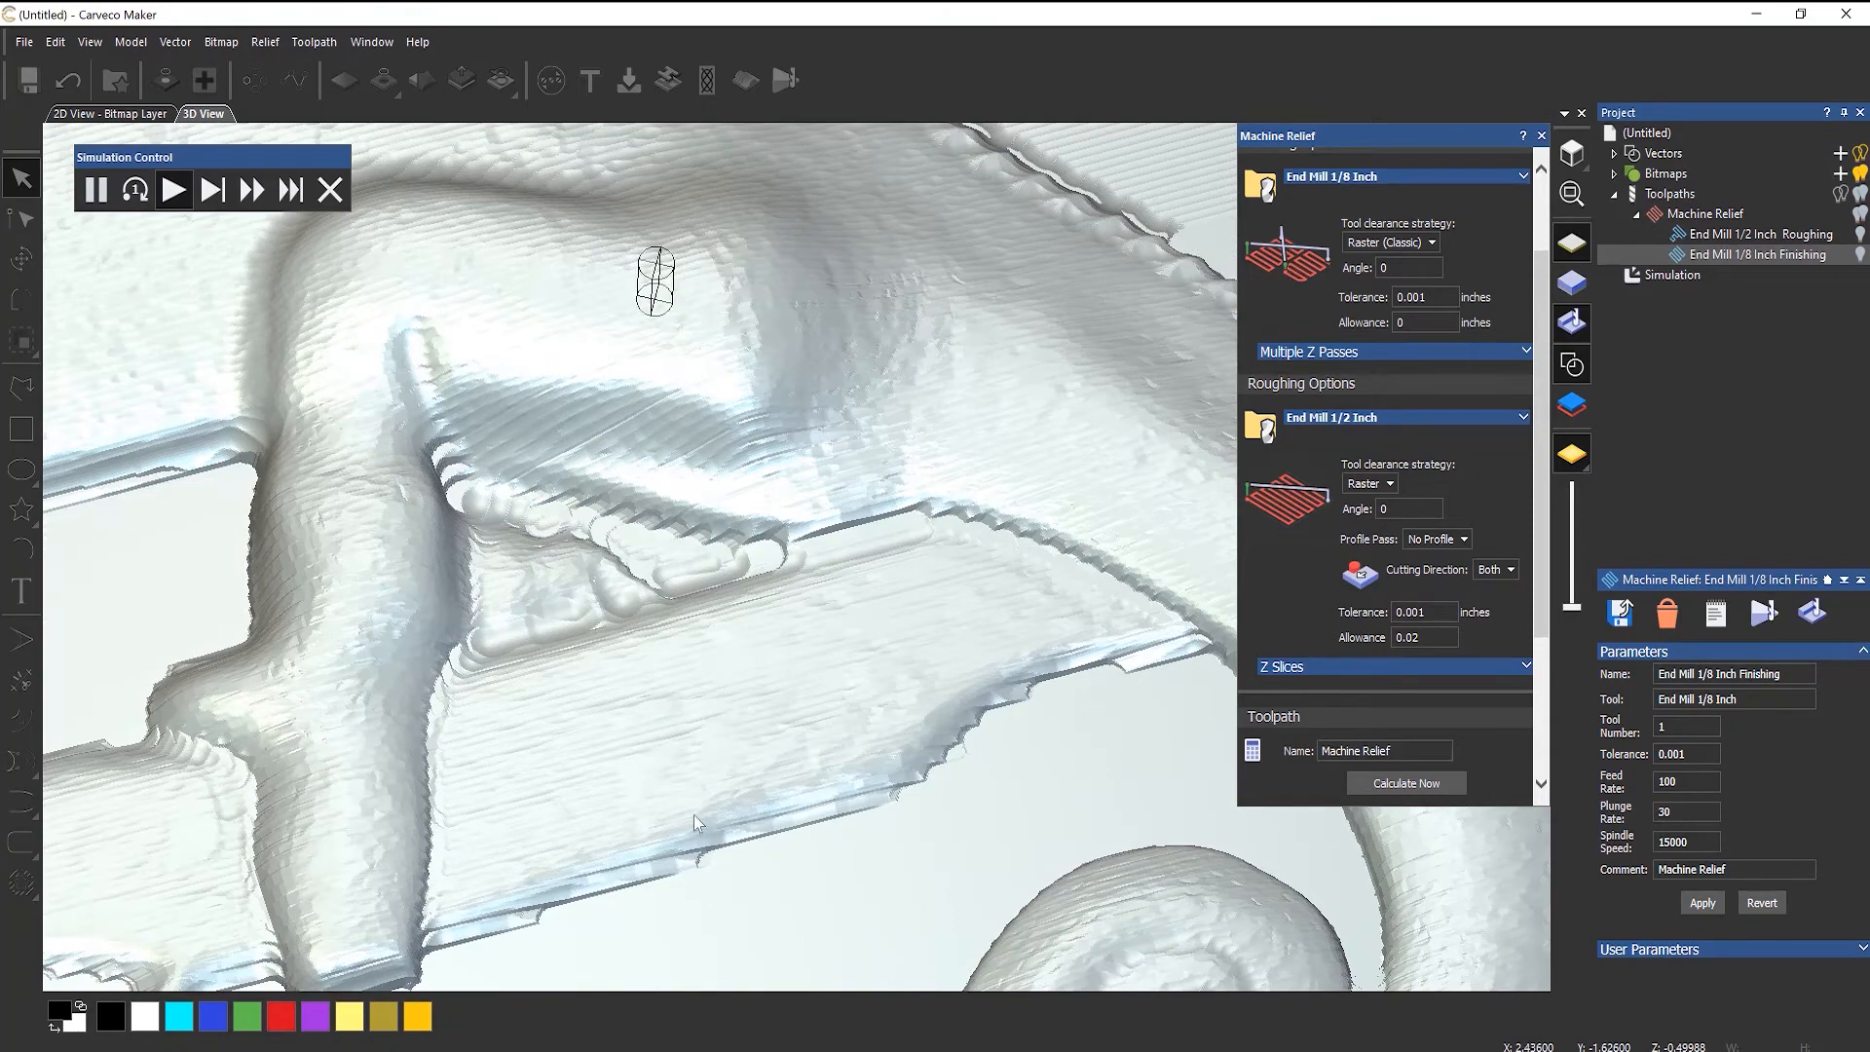
scroll(694, 815, "down", 2)
scroll(696, 817, "down", 2)
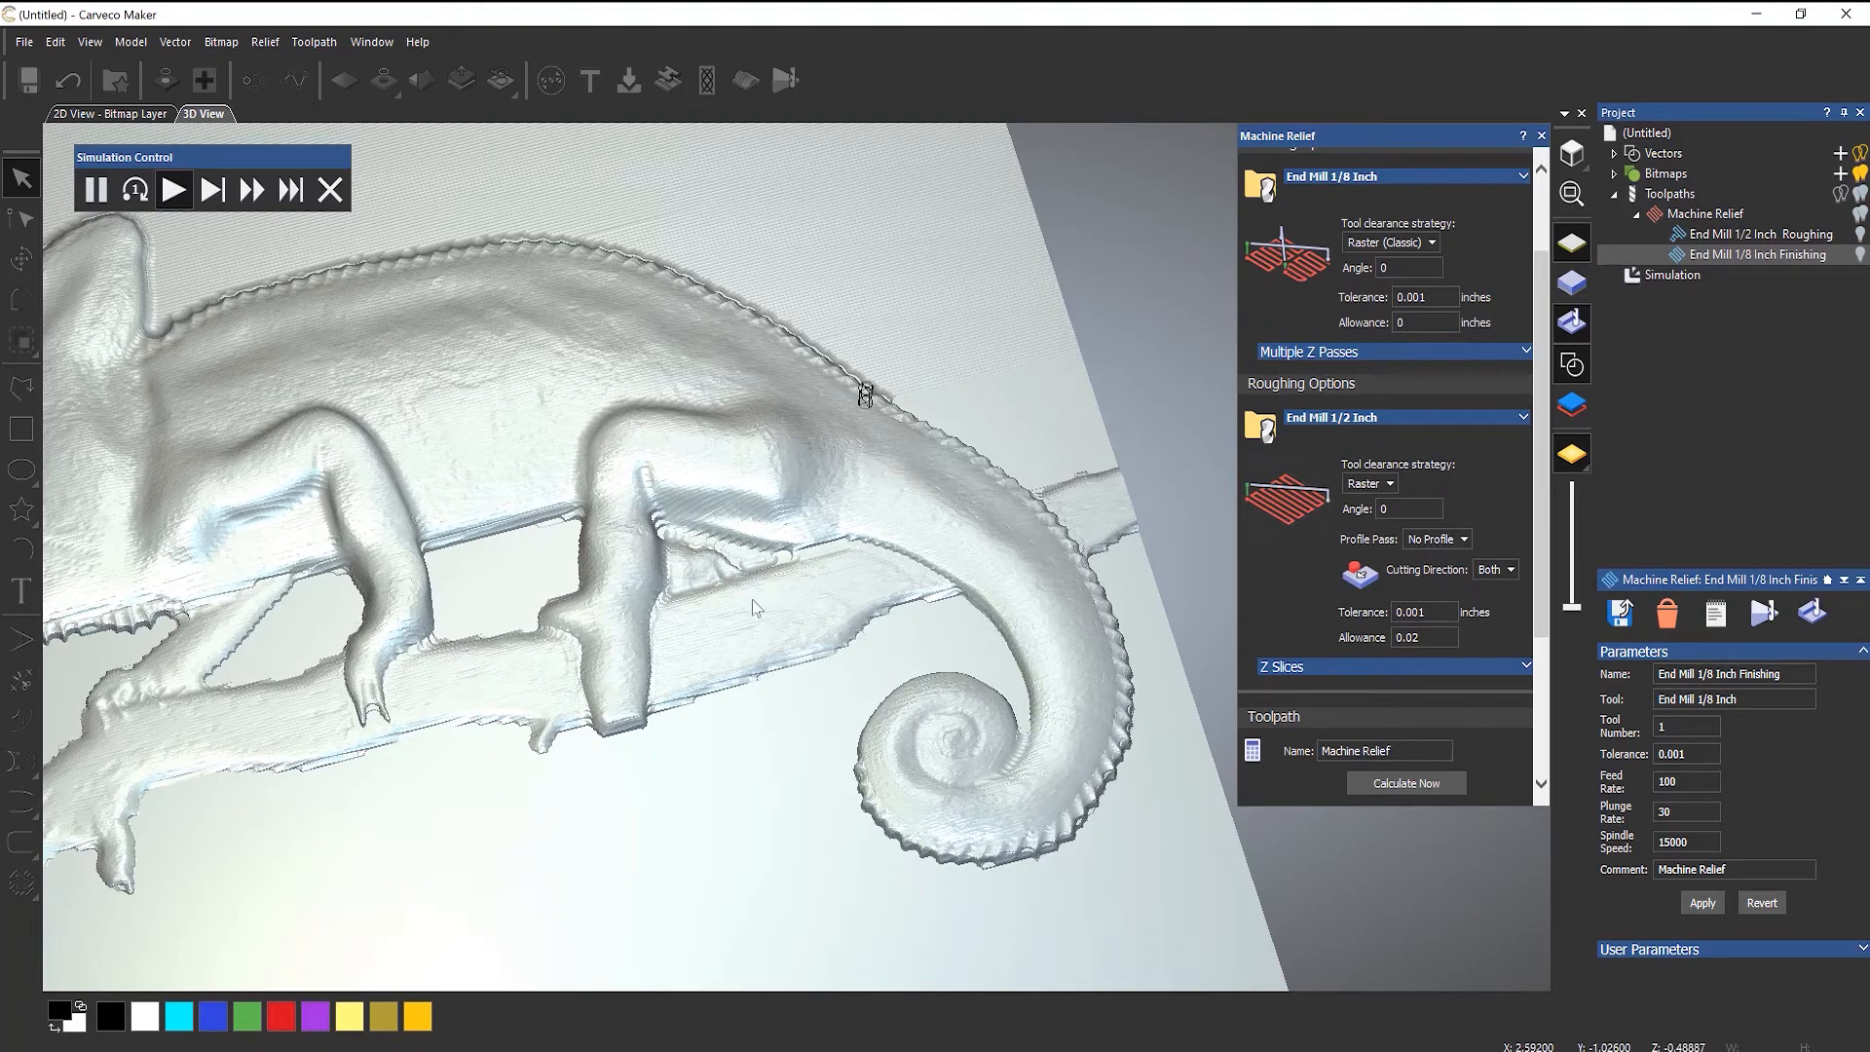
scroll(712, 686, "down", 3)
scroll(453, 493, "up", 3)
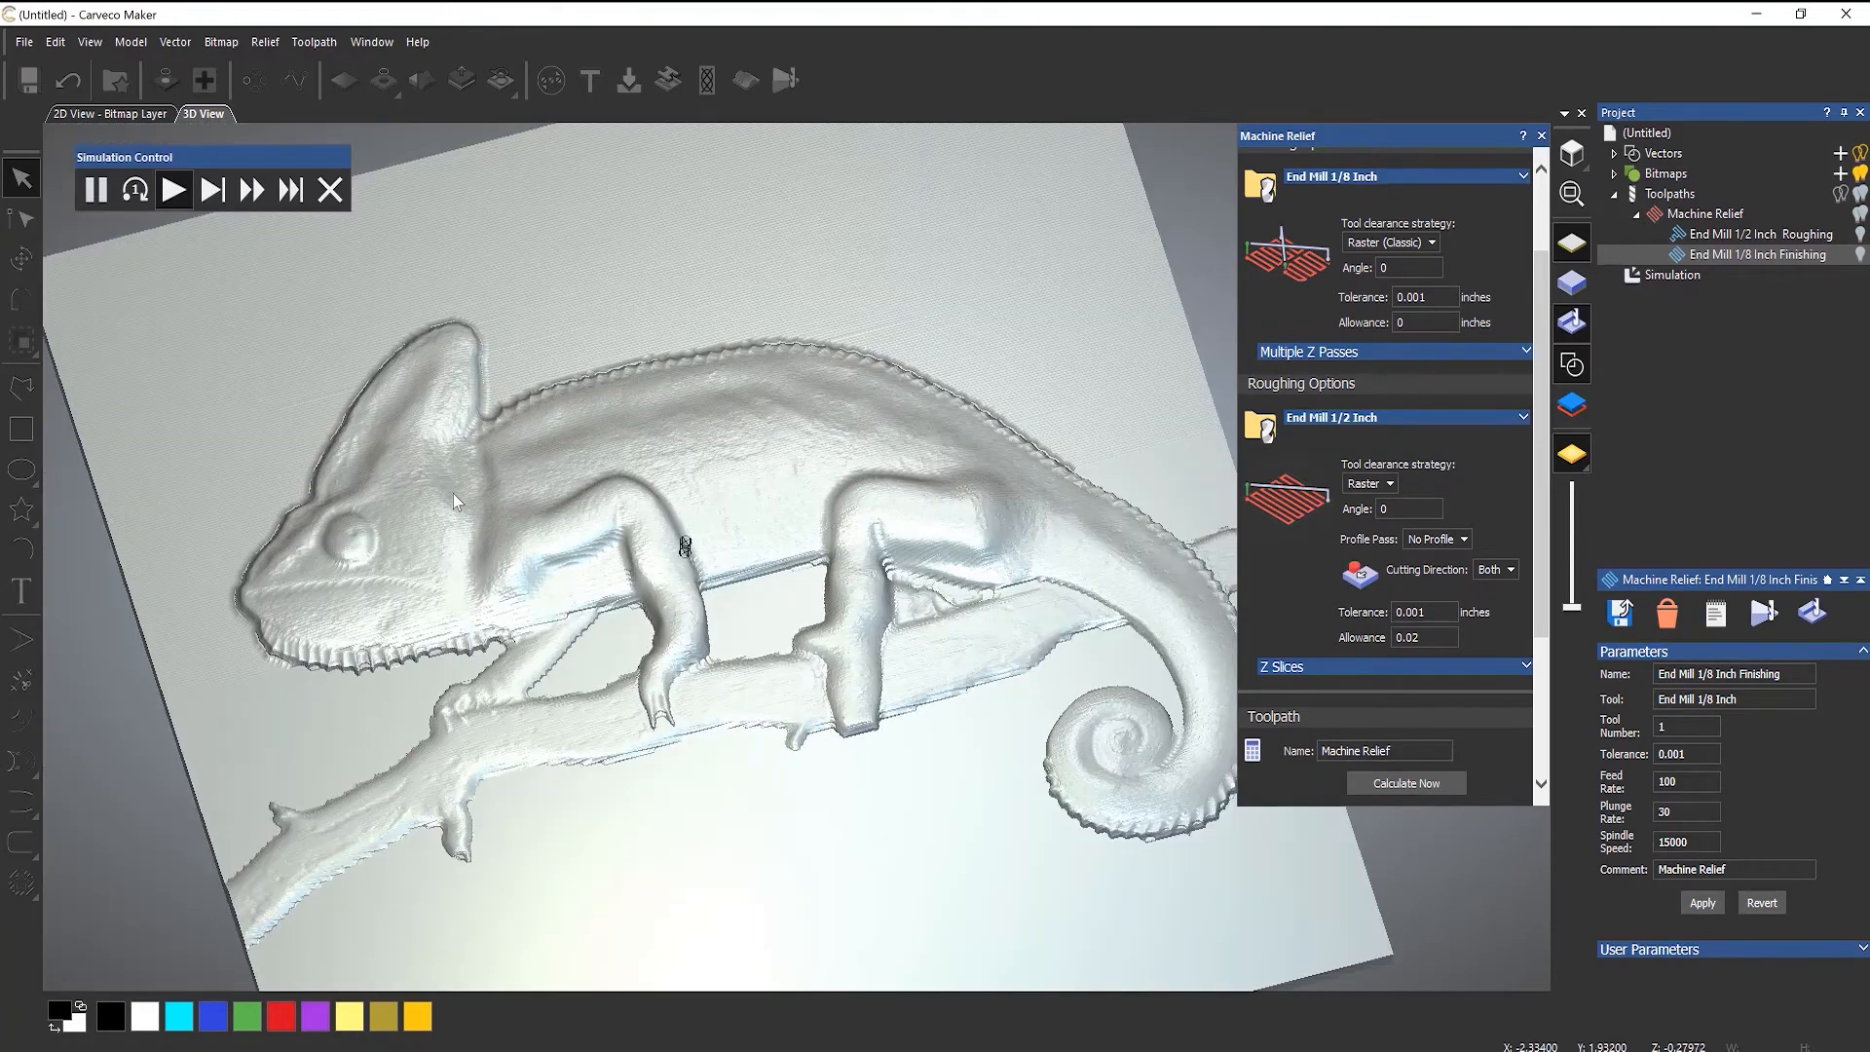
left_click(265, 201)
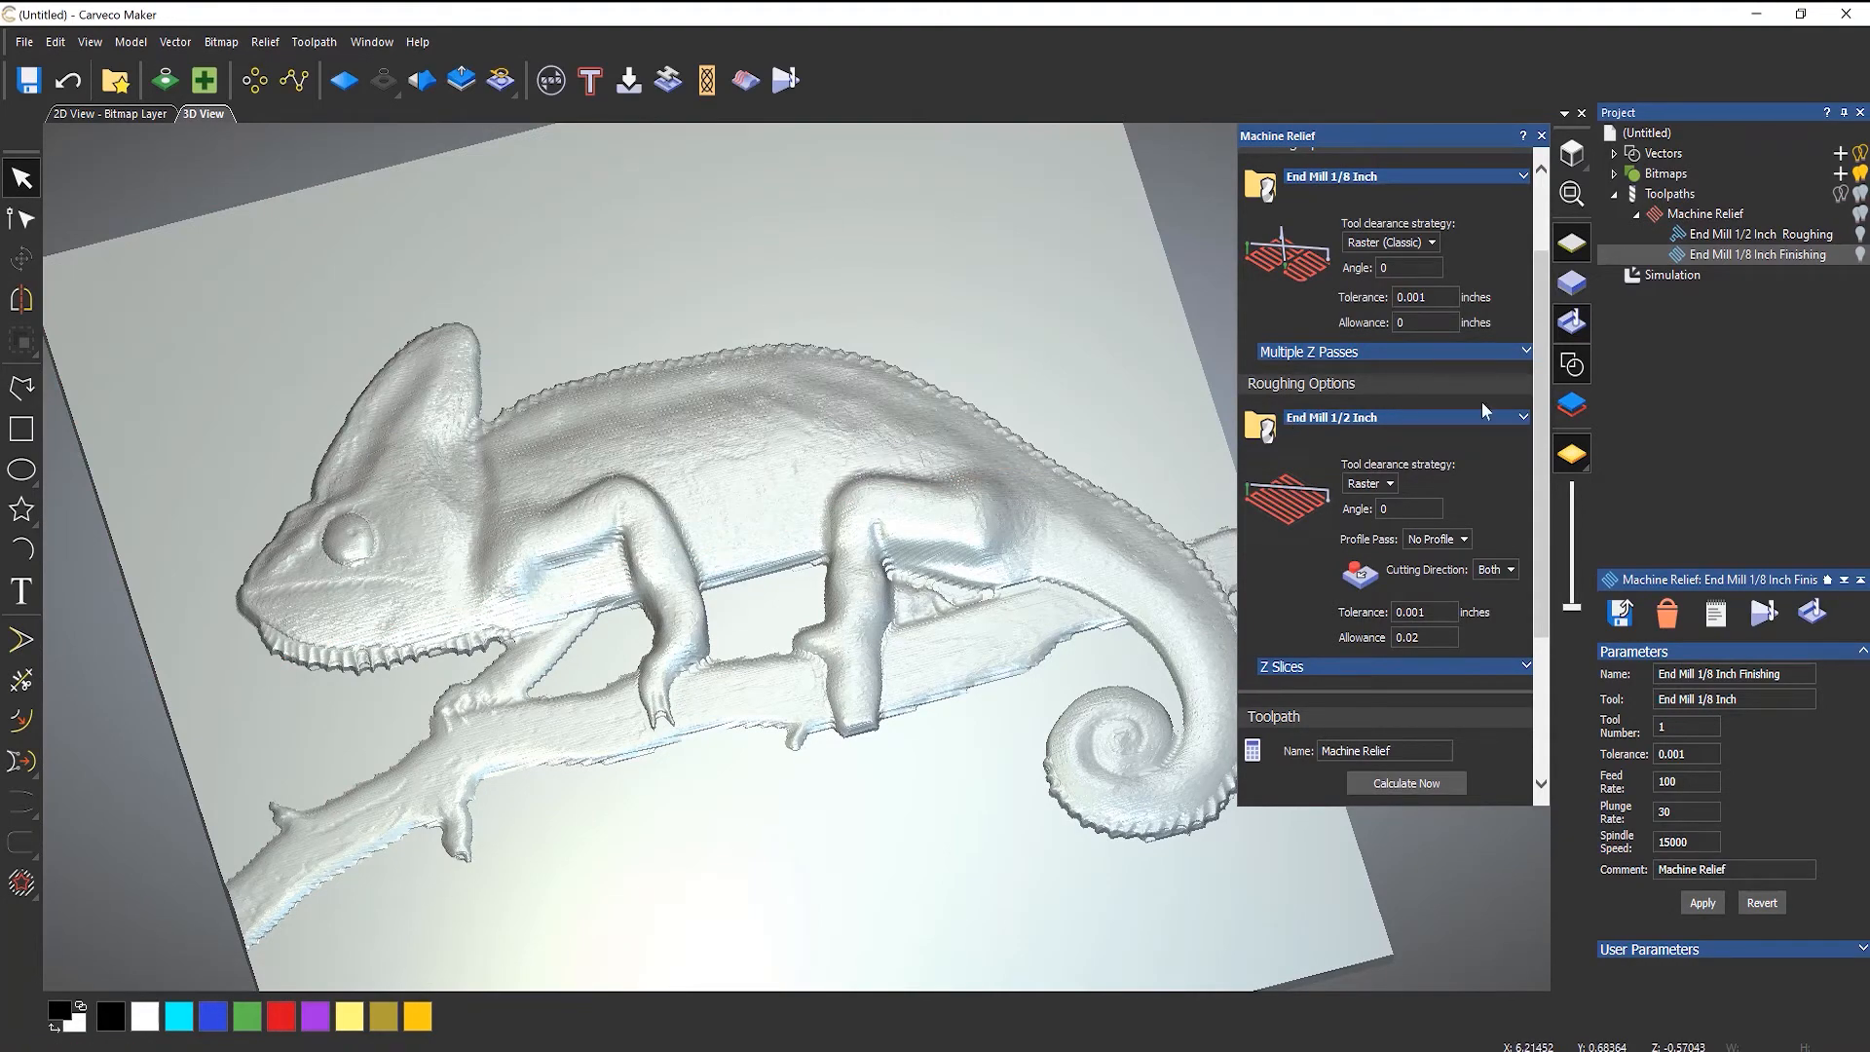
- Replace the finishing tool with the Ball Nose 1/2 Inch and recalculate the Machine Relief toolpath
scroll(1494, 395, "up", 3)
left_click(1405, 287)
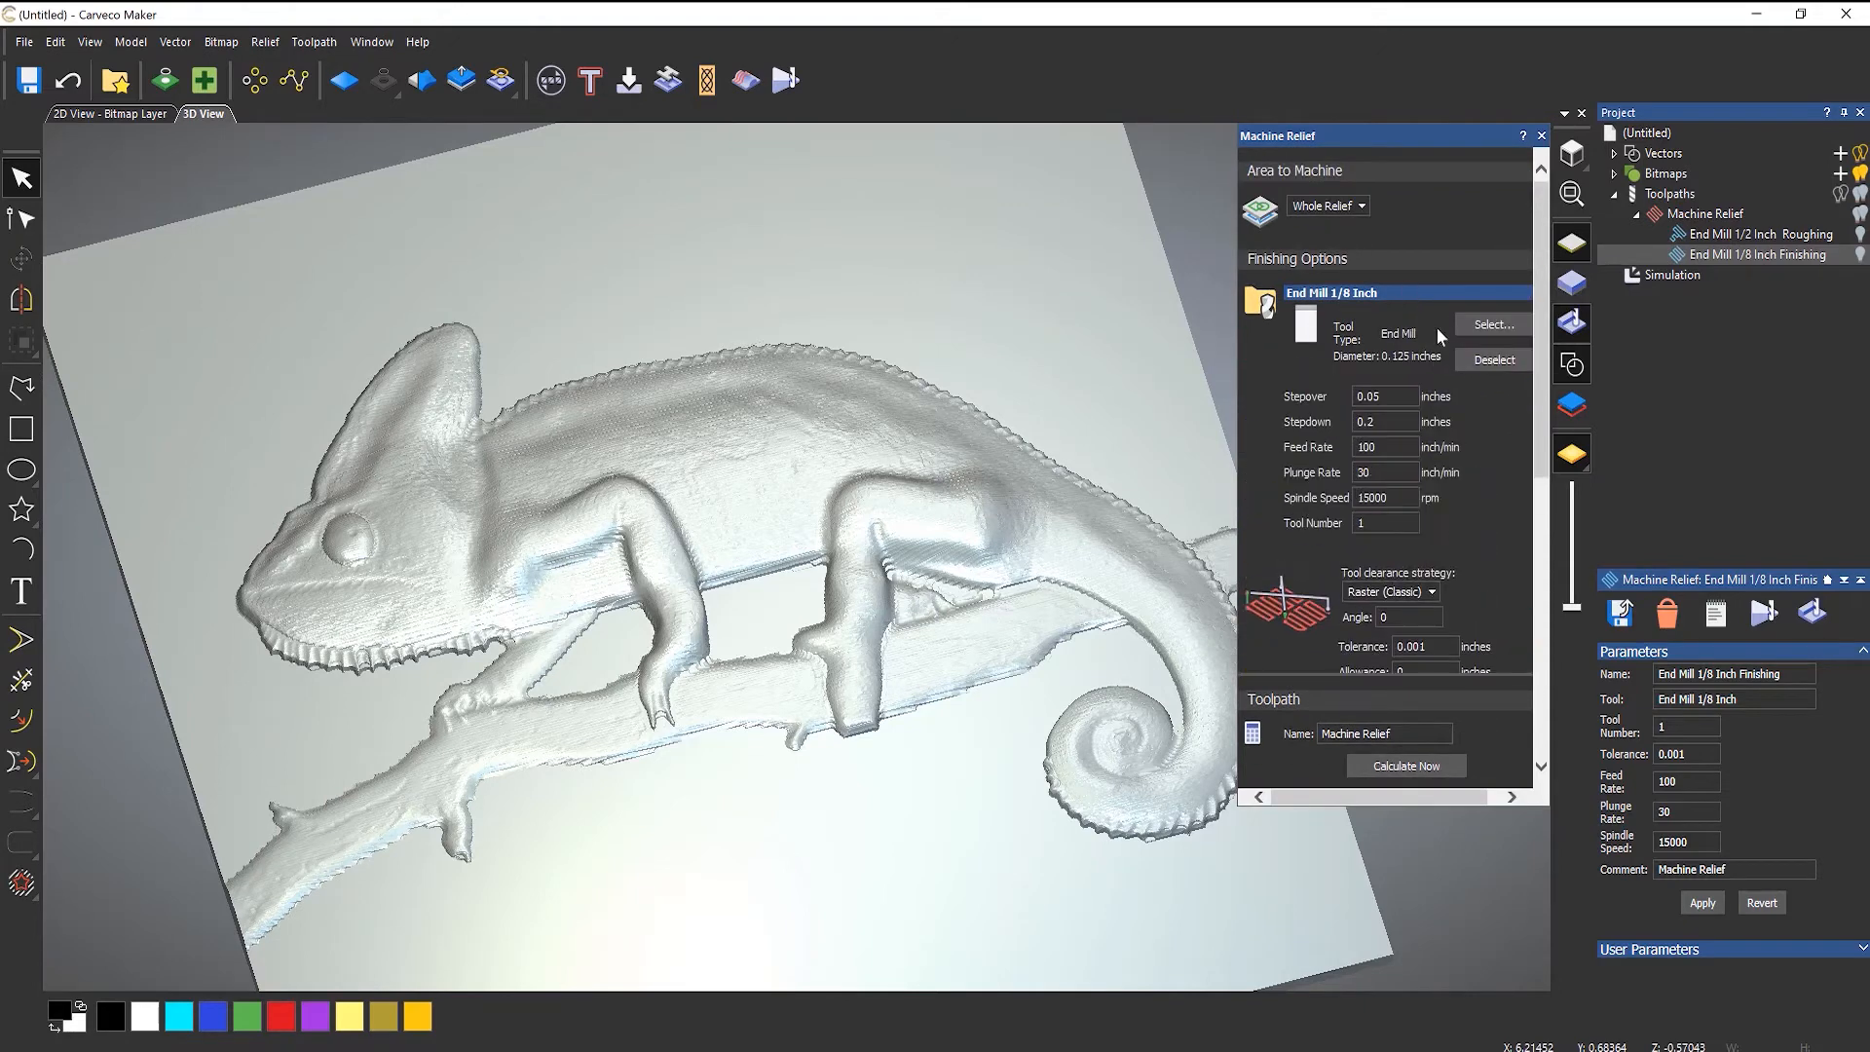
left_click(1490, 325)
left_click(740, 497)
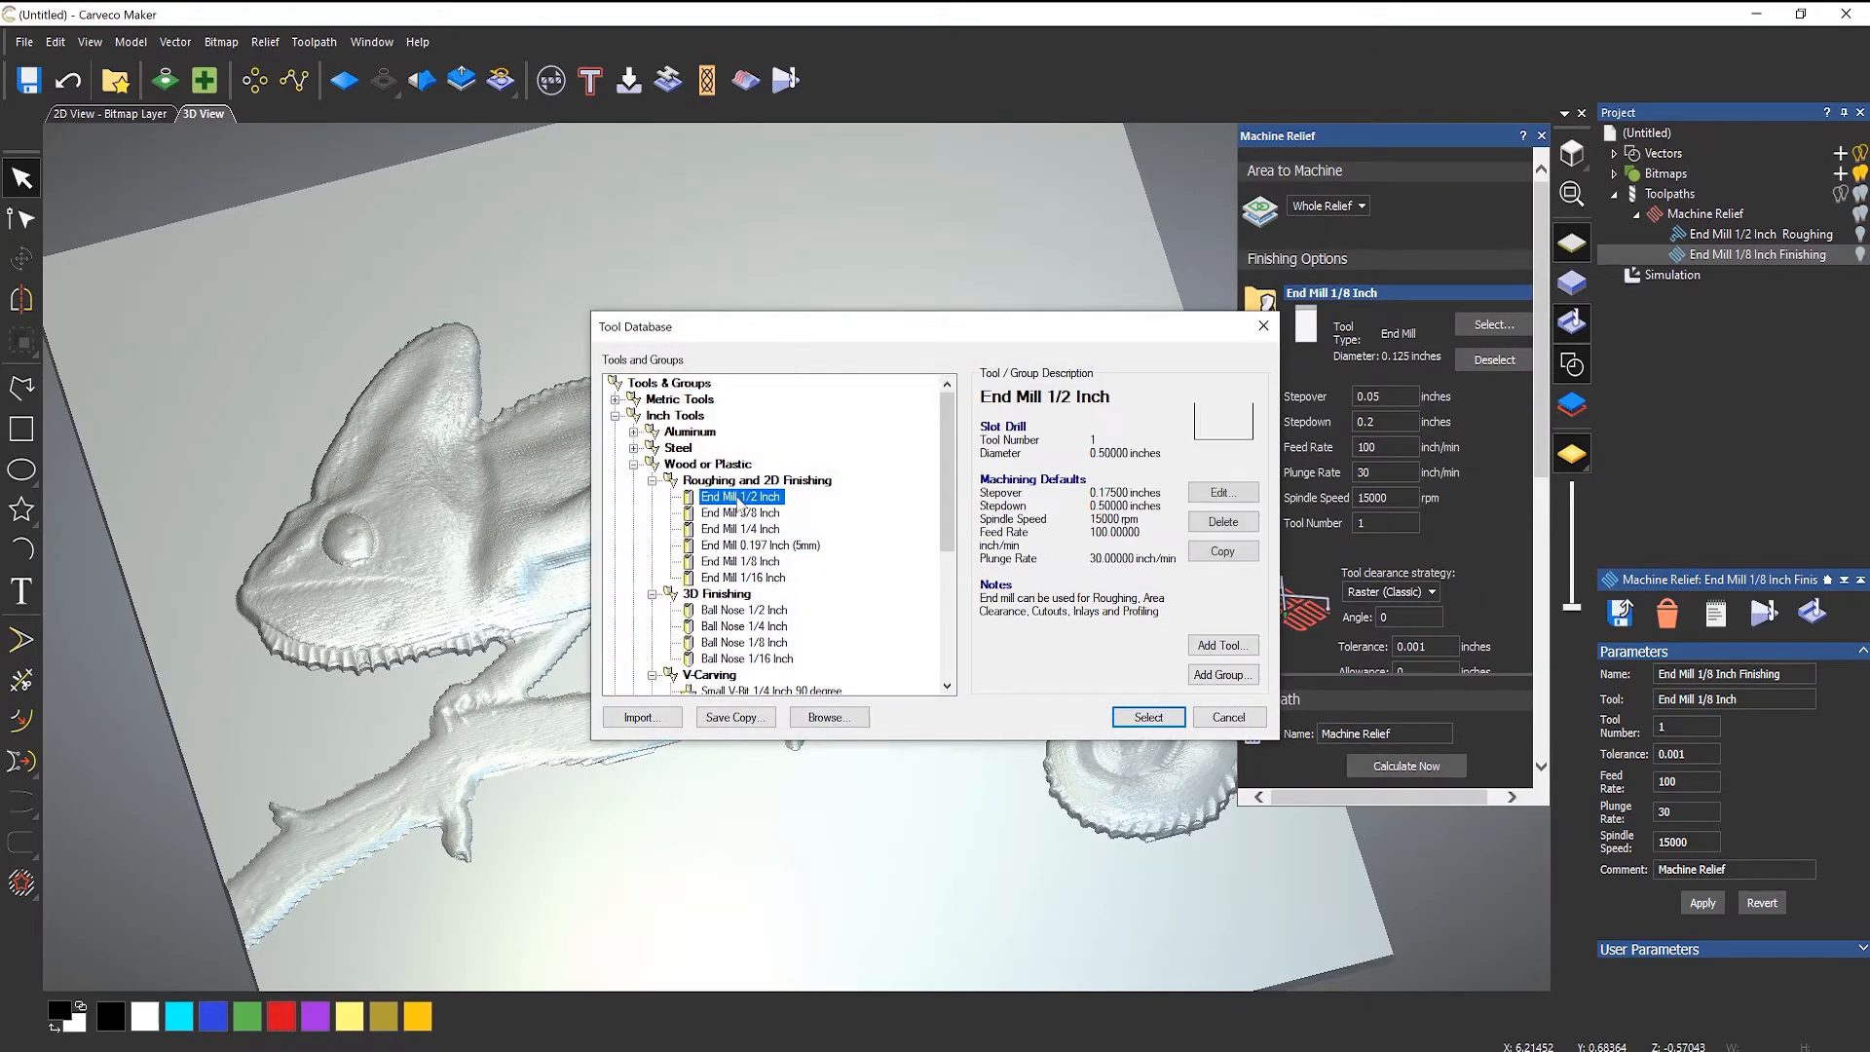
left_click(748, 626)
left_click(744, 609)
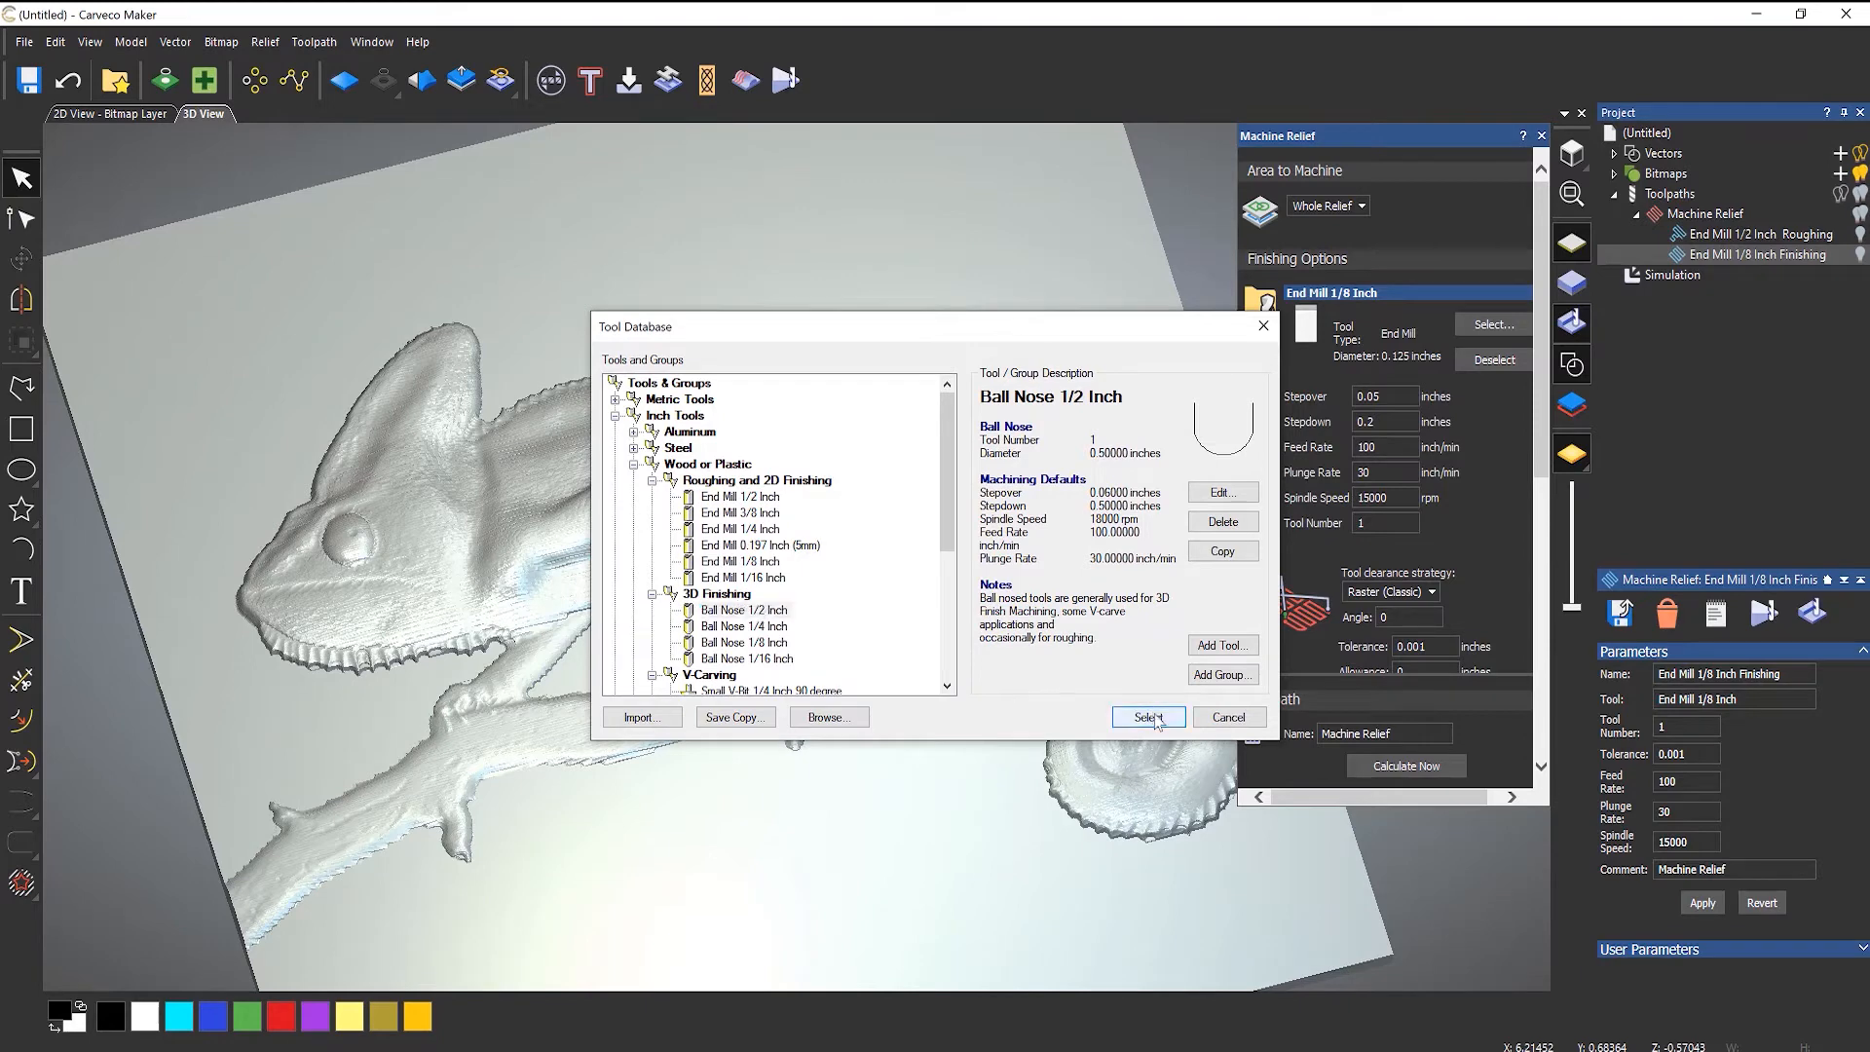
left_click(1148, 717)
left_click(1418, 789)
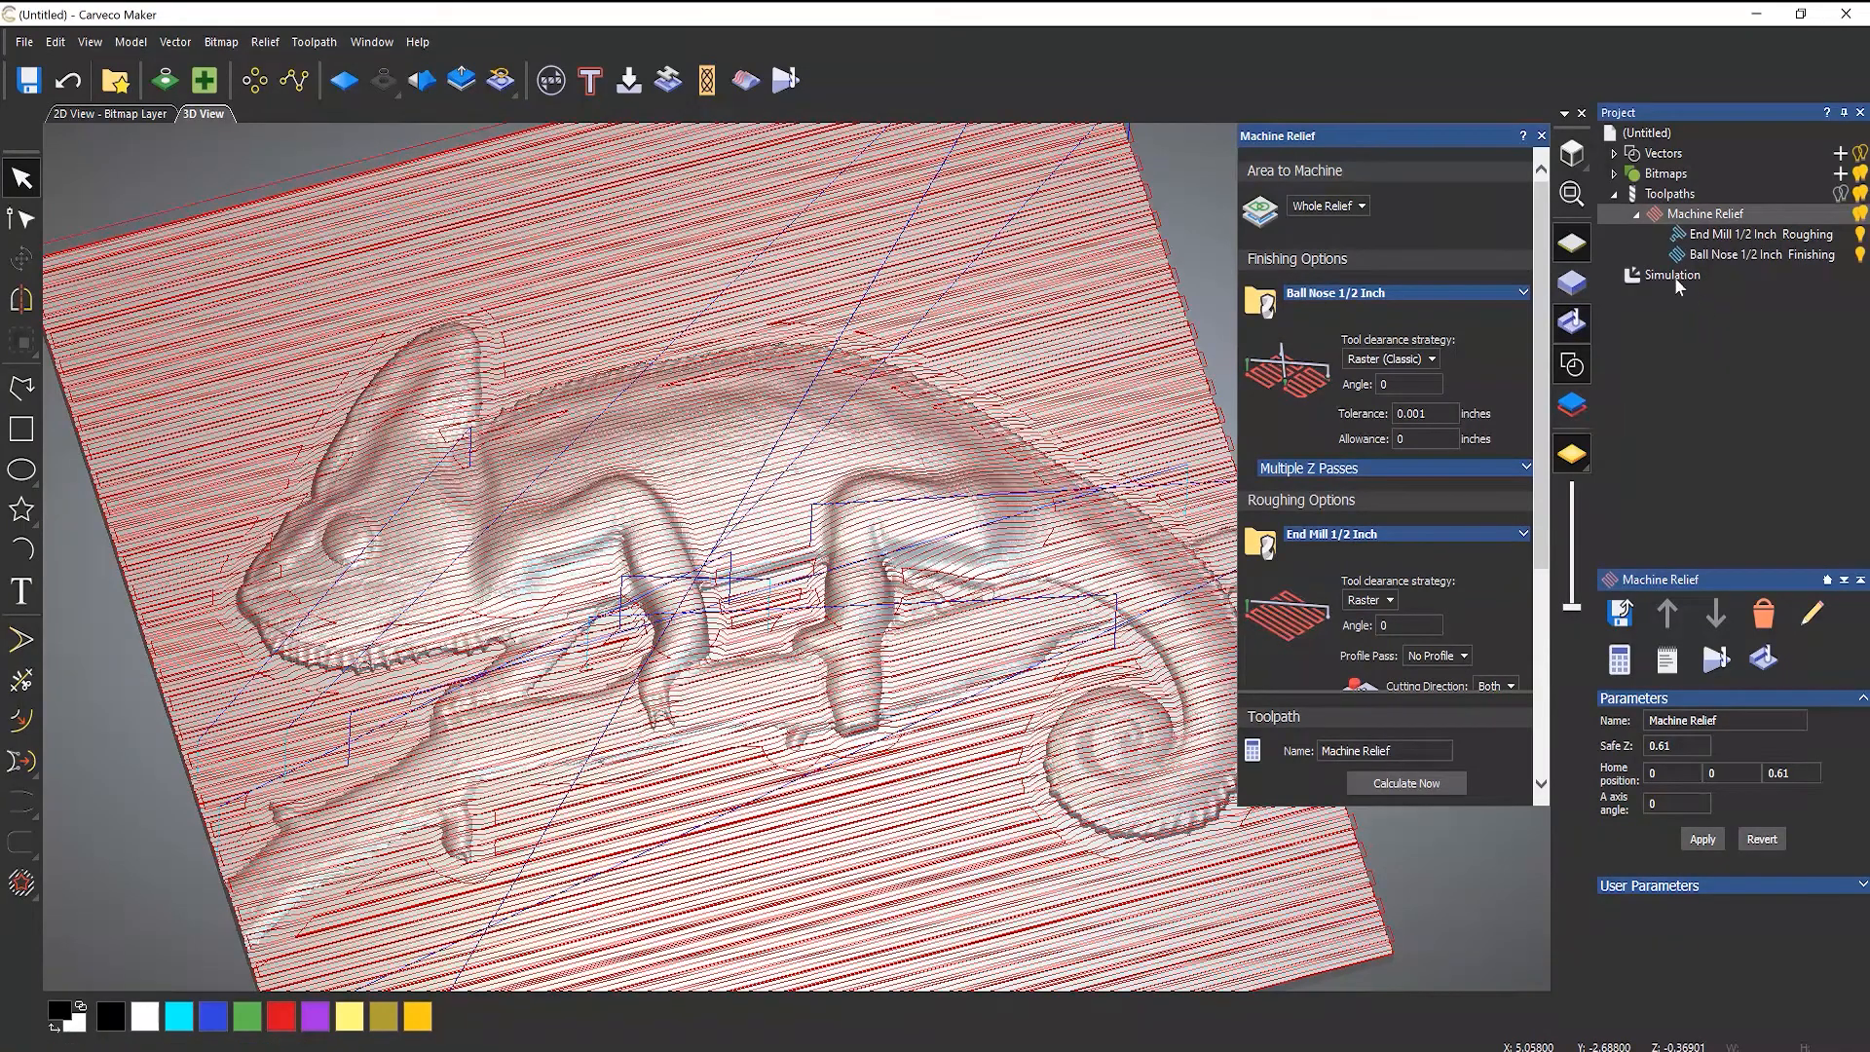
- Delete the existing simulation from the project
right_click(1674, 278)
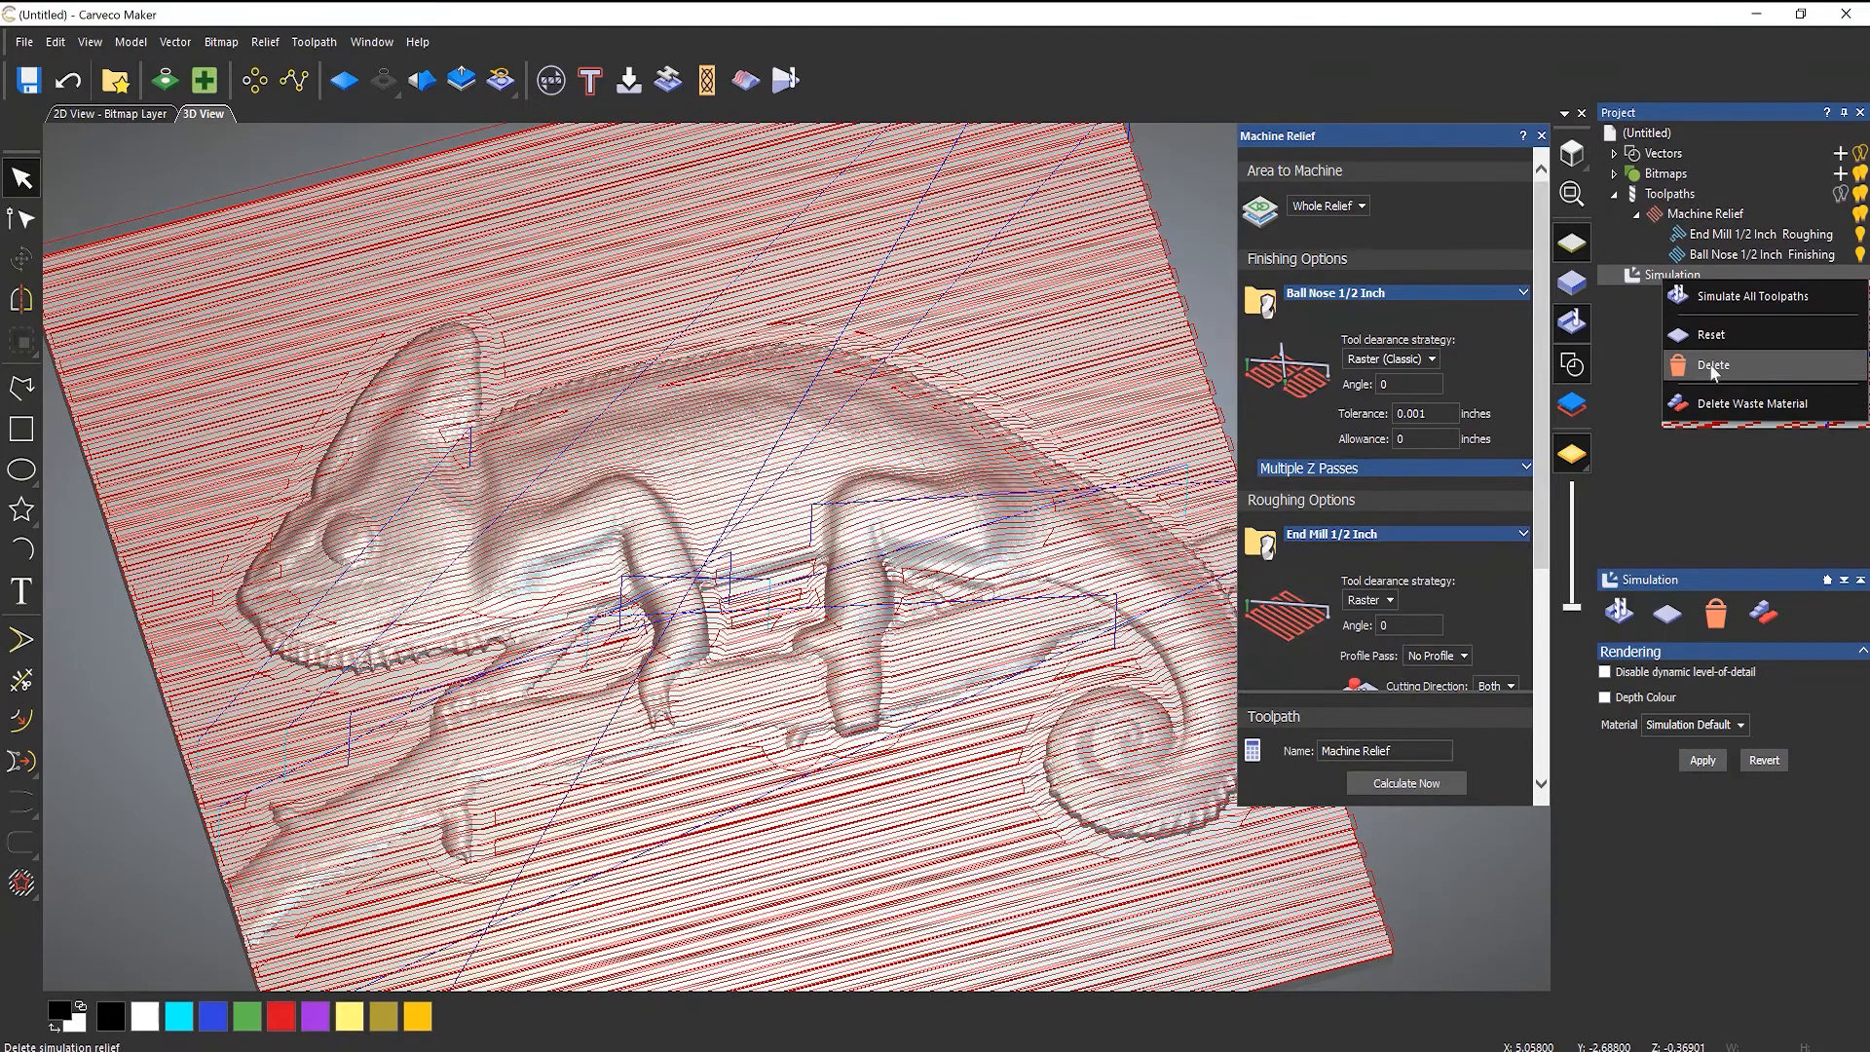
left_click(1714, 367)
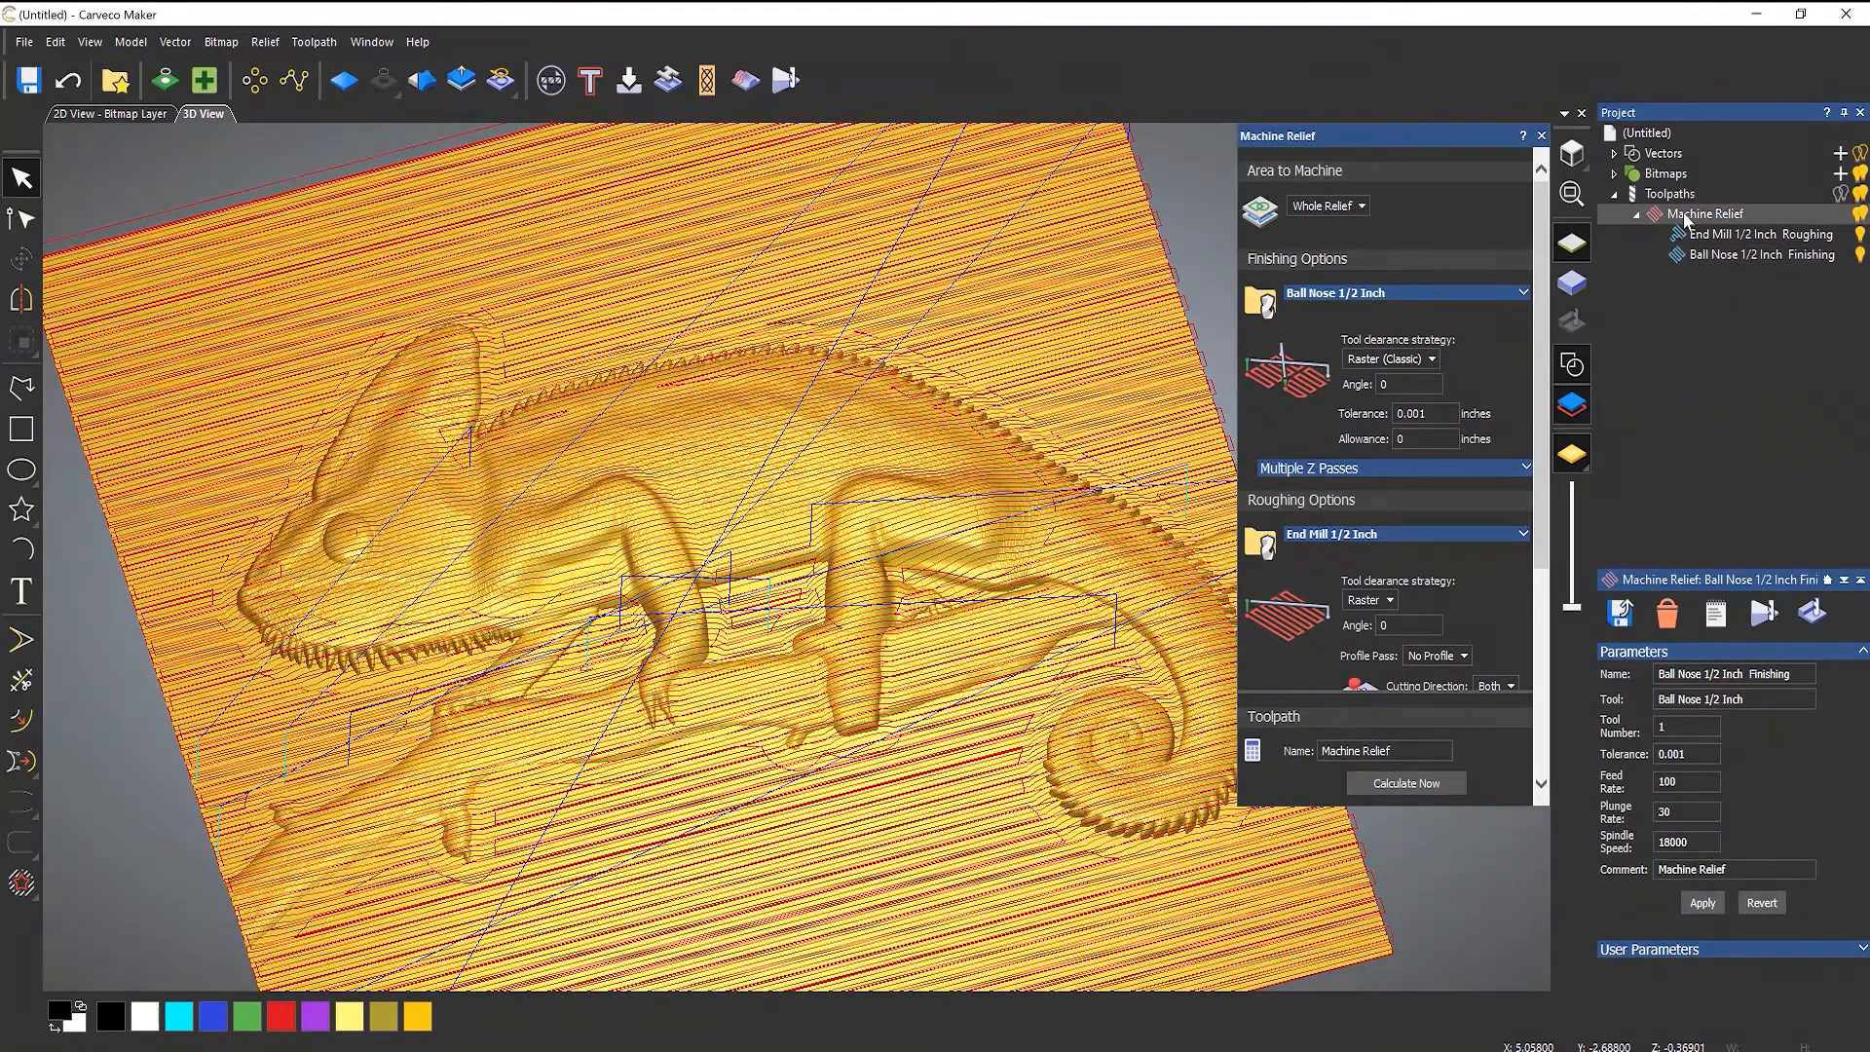
- Simulate the complete Machine Relief toolpath with the Ball Nose 1/2 Inch finishing pass and inspect the carved chameleon
right_click(1686, 216)
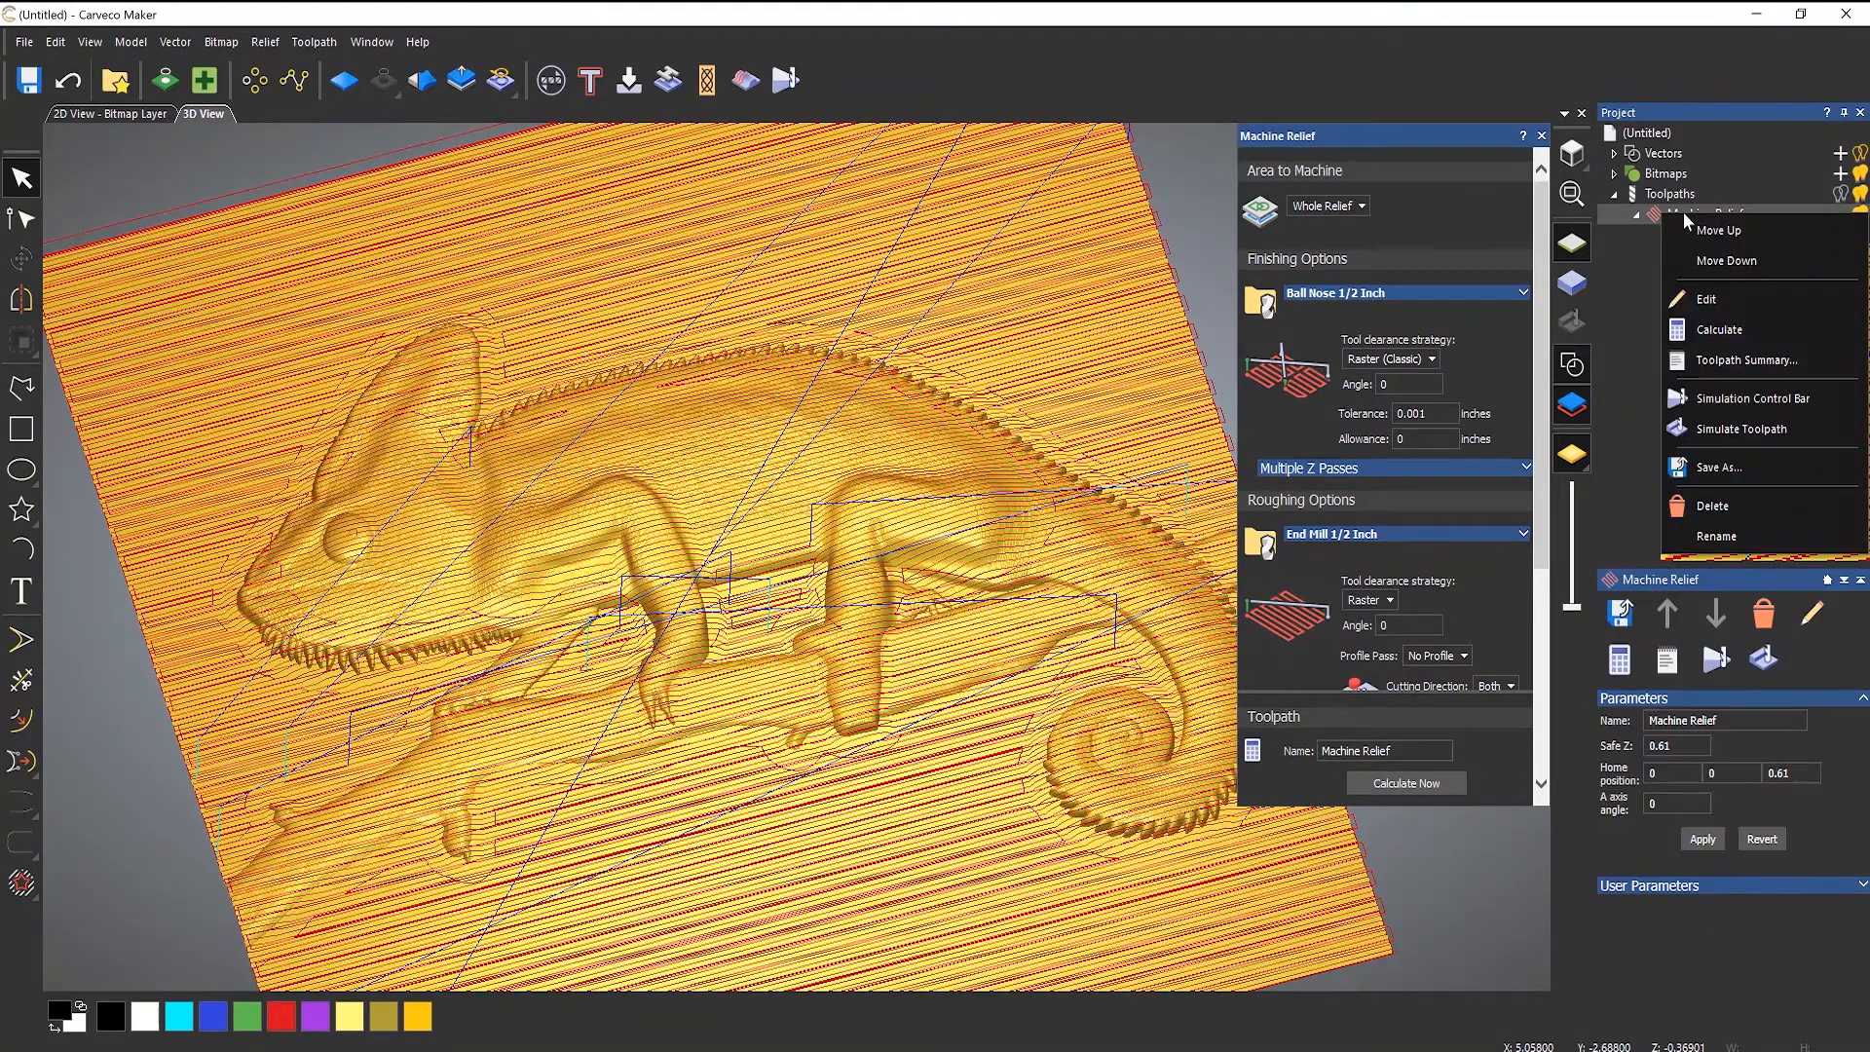
left_click(1728, 432)
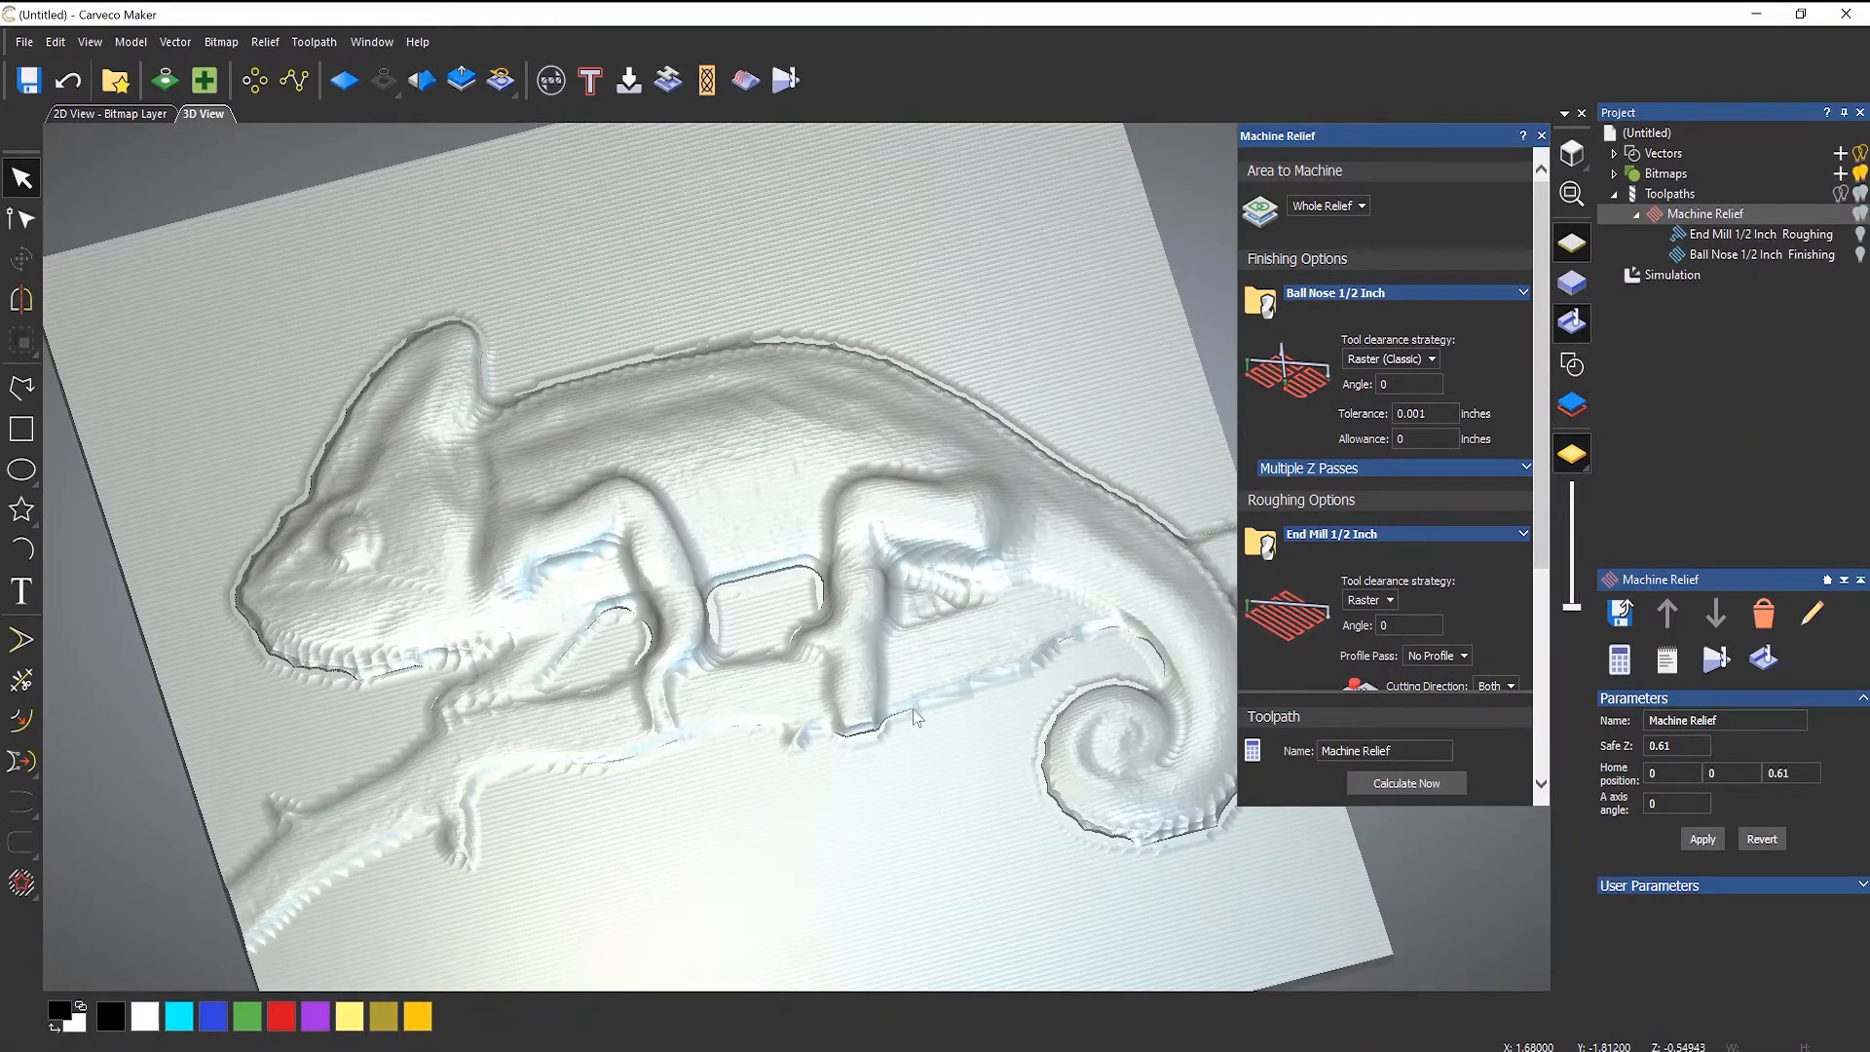
left_click_drag(921, 738, 829, 662)
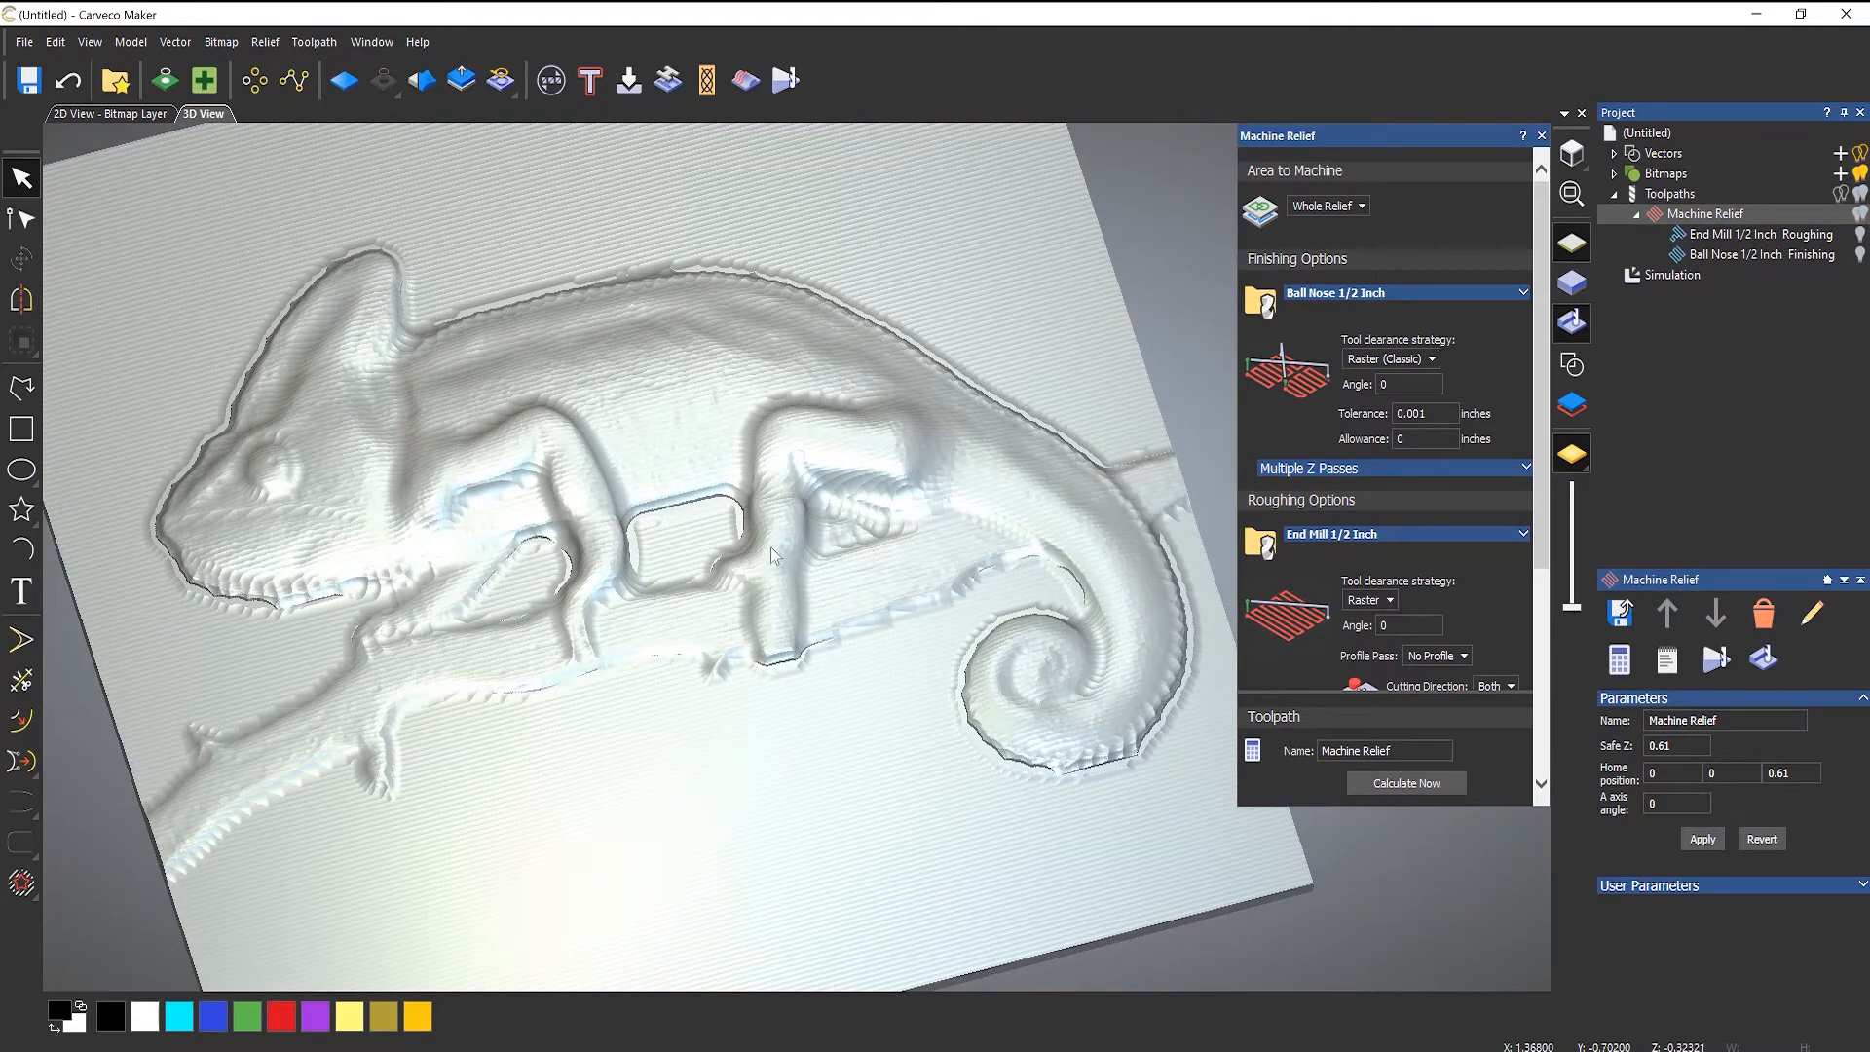
left_click_drag(779, 557, 828, 605)
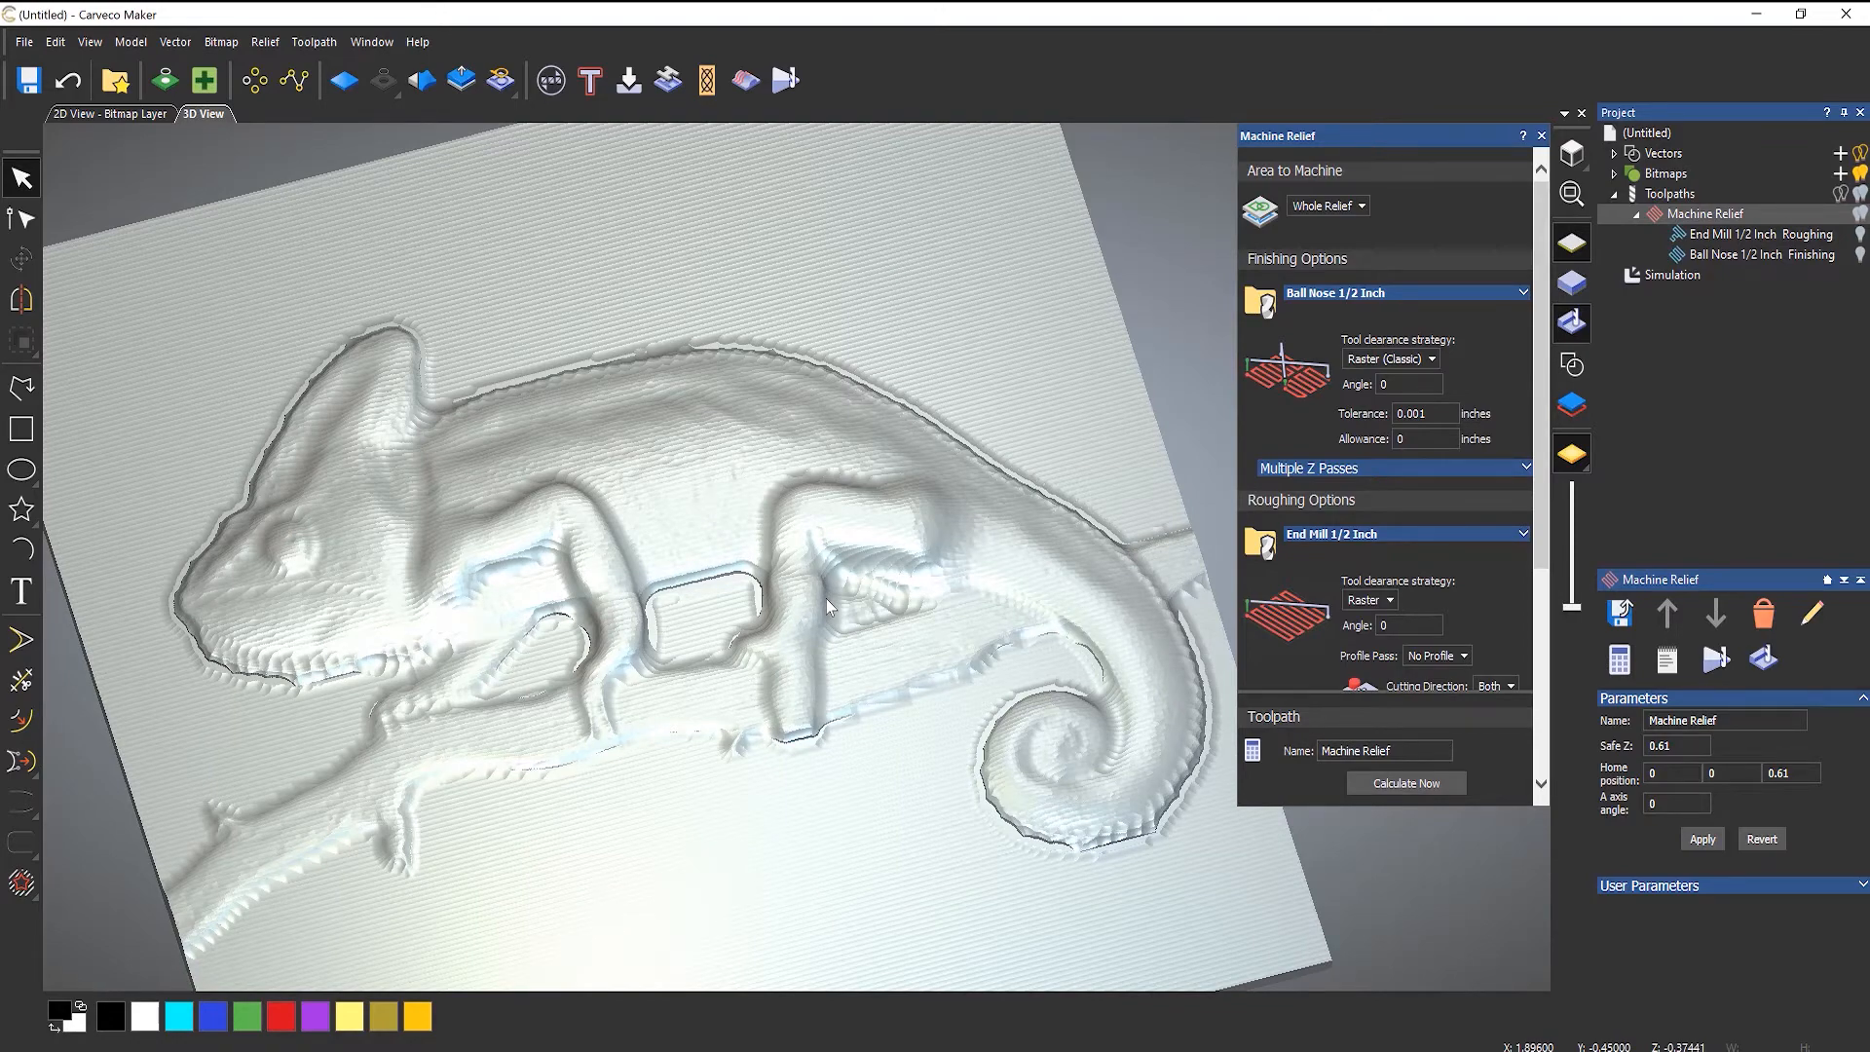
- Replace the finishing tool with the Ball Nose 1/4 Inch from the inch tools for 3D finishing in wood or plastic
left_click(1348, 294)
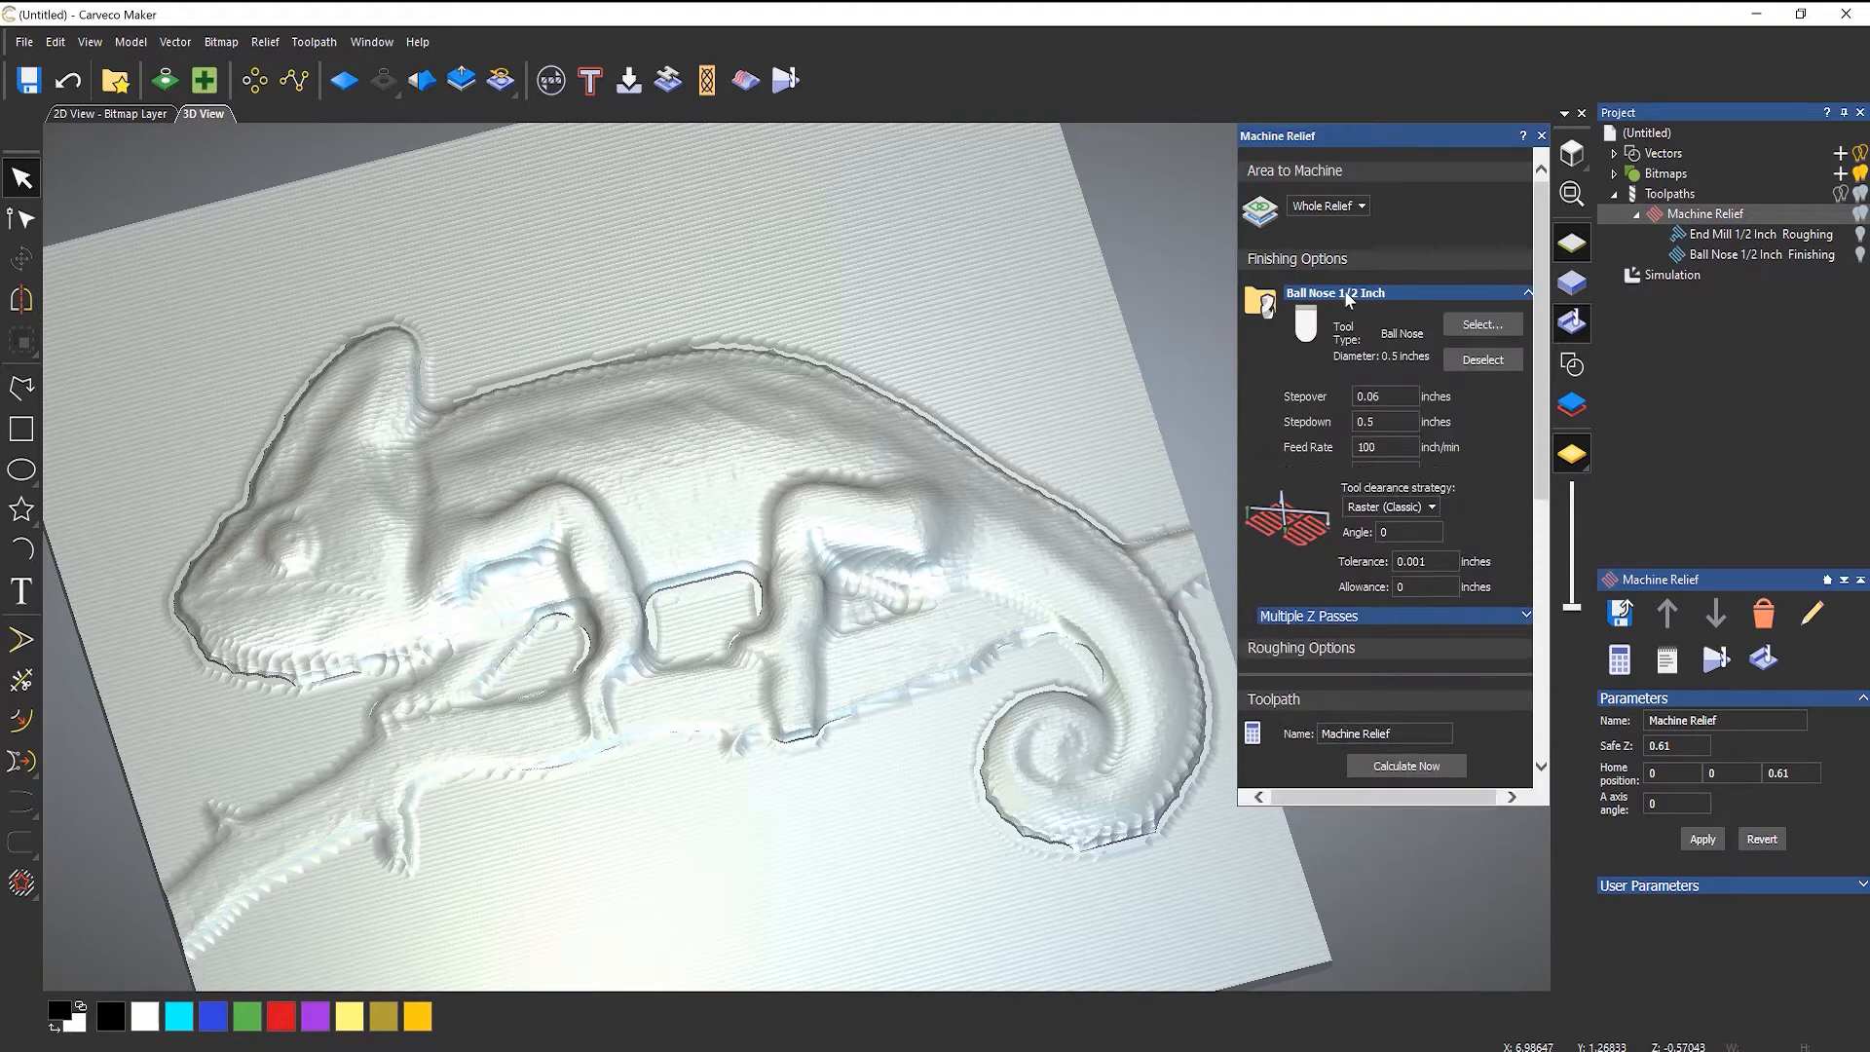
left_click(1469, 329)
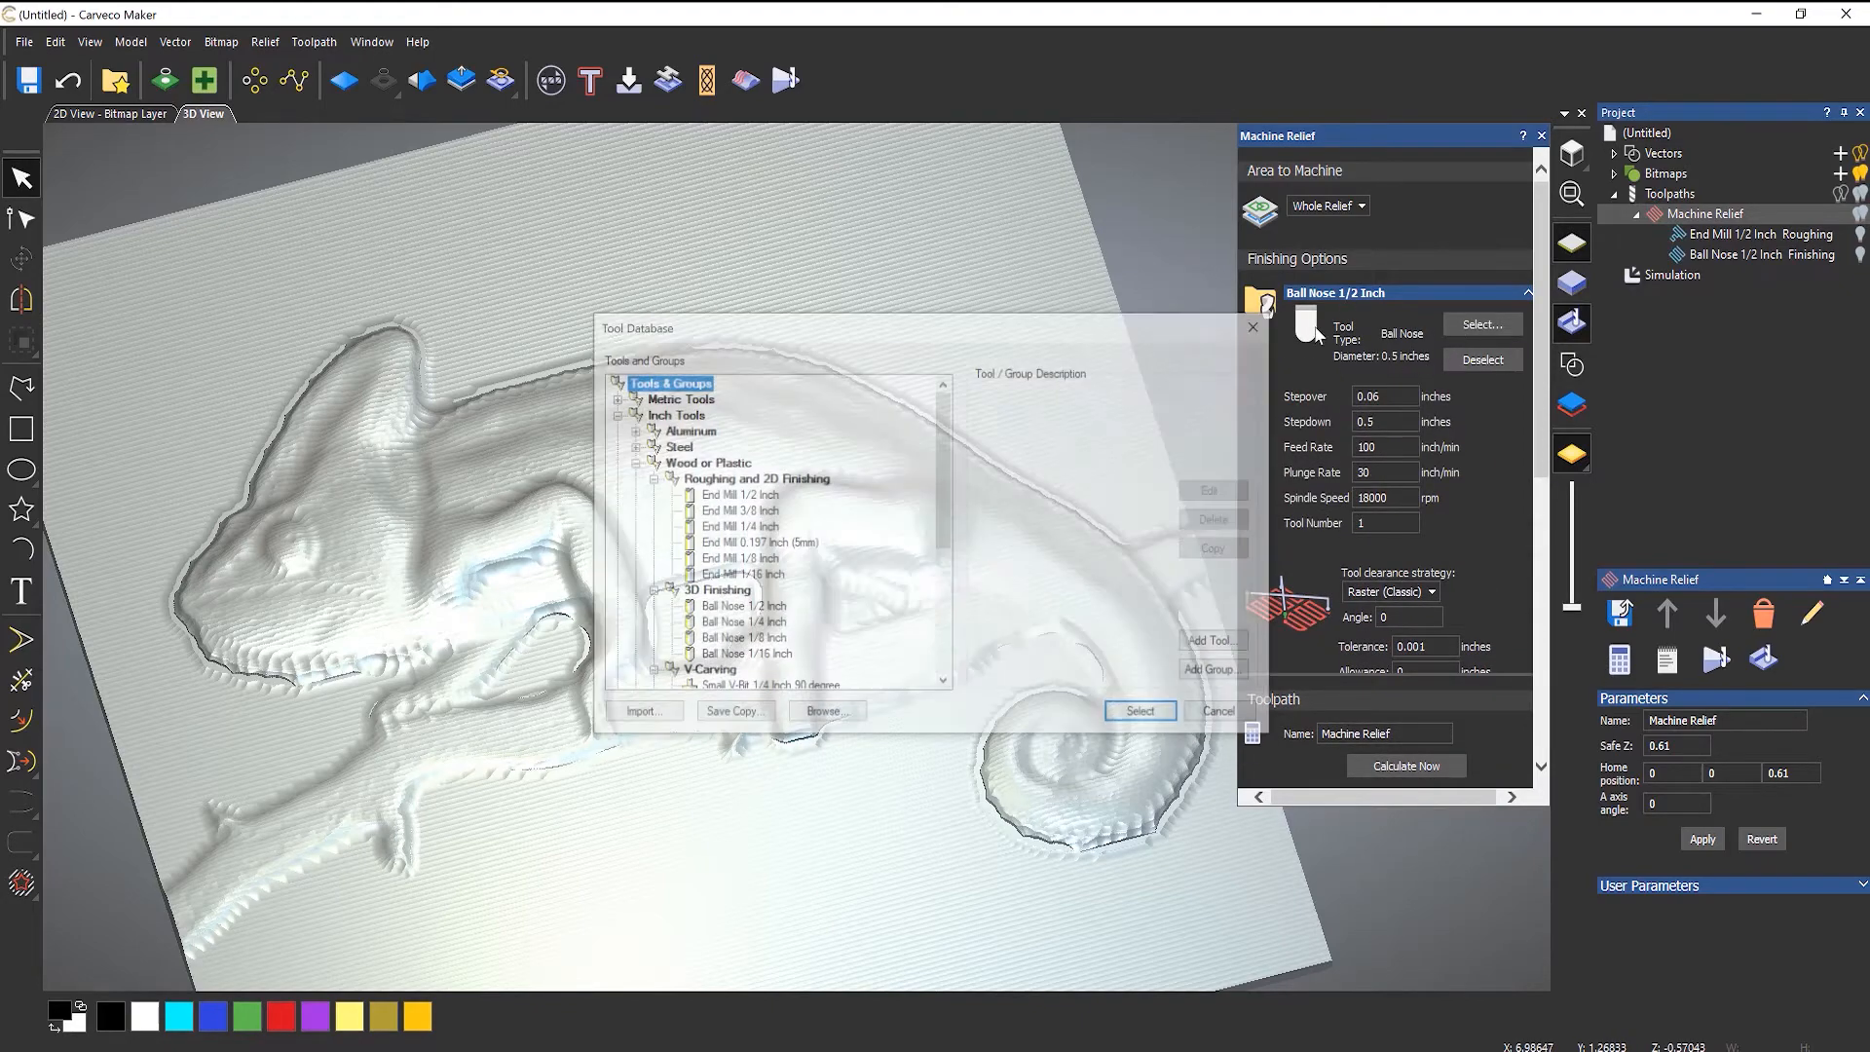
left_click(759, 628)
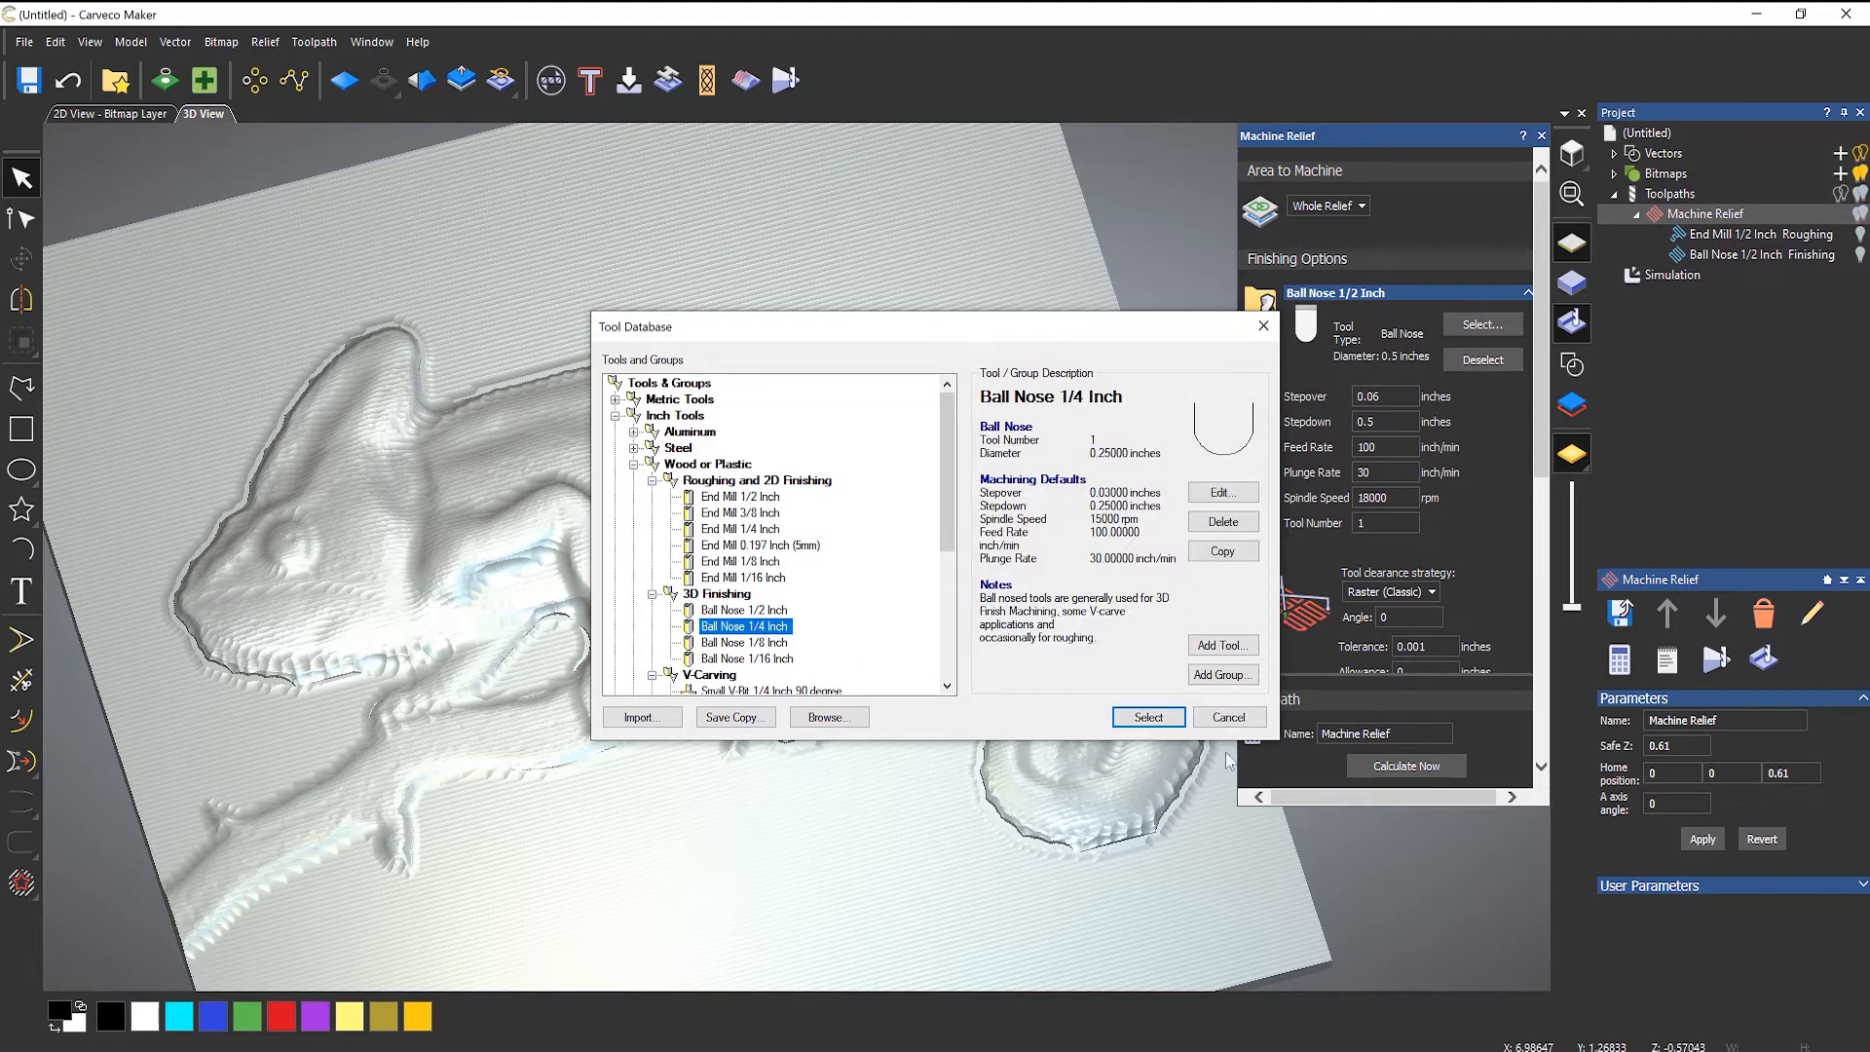
left_click(1138, 720)
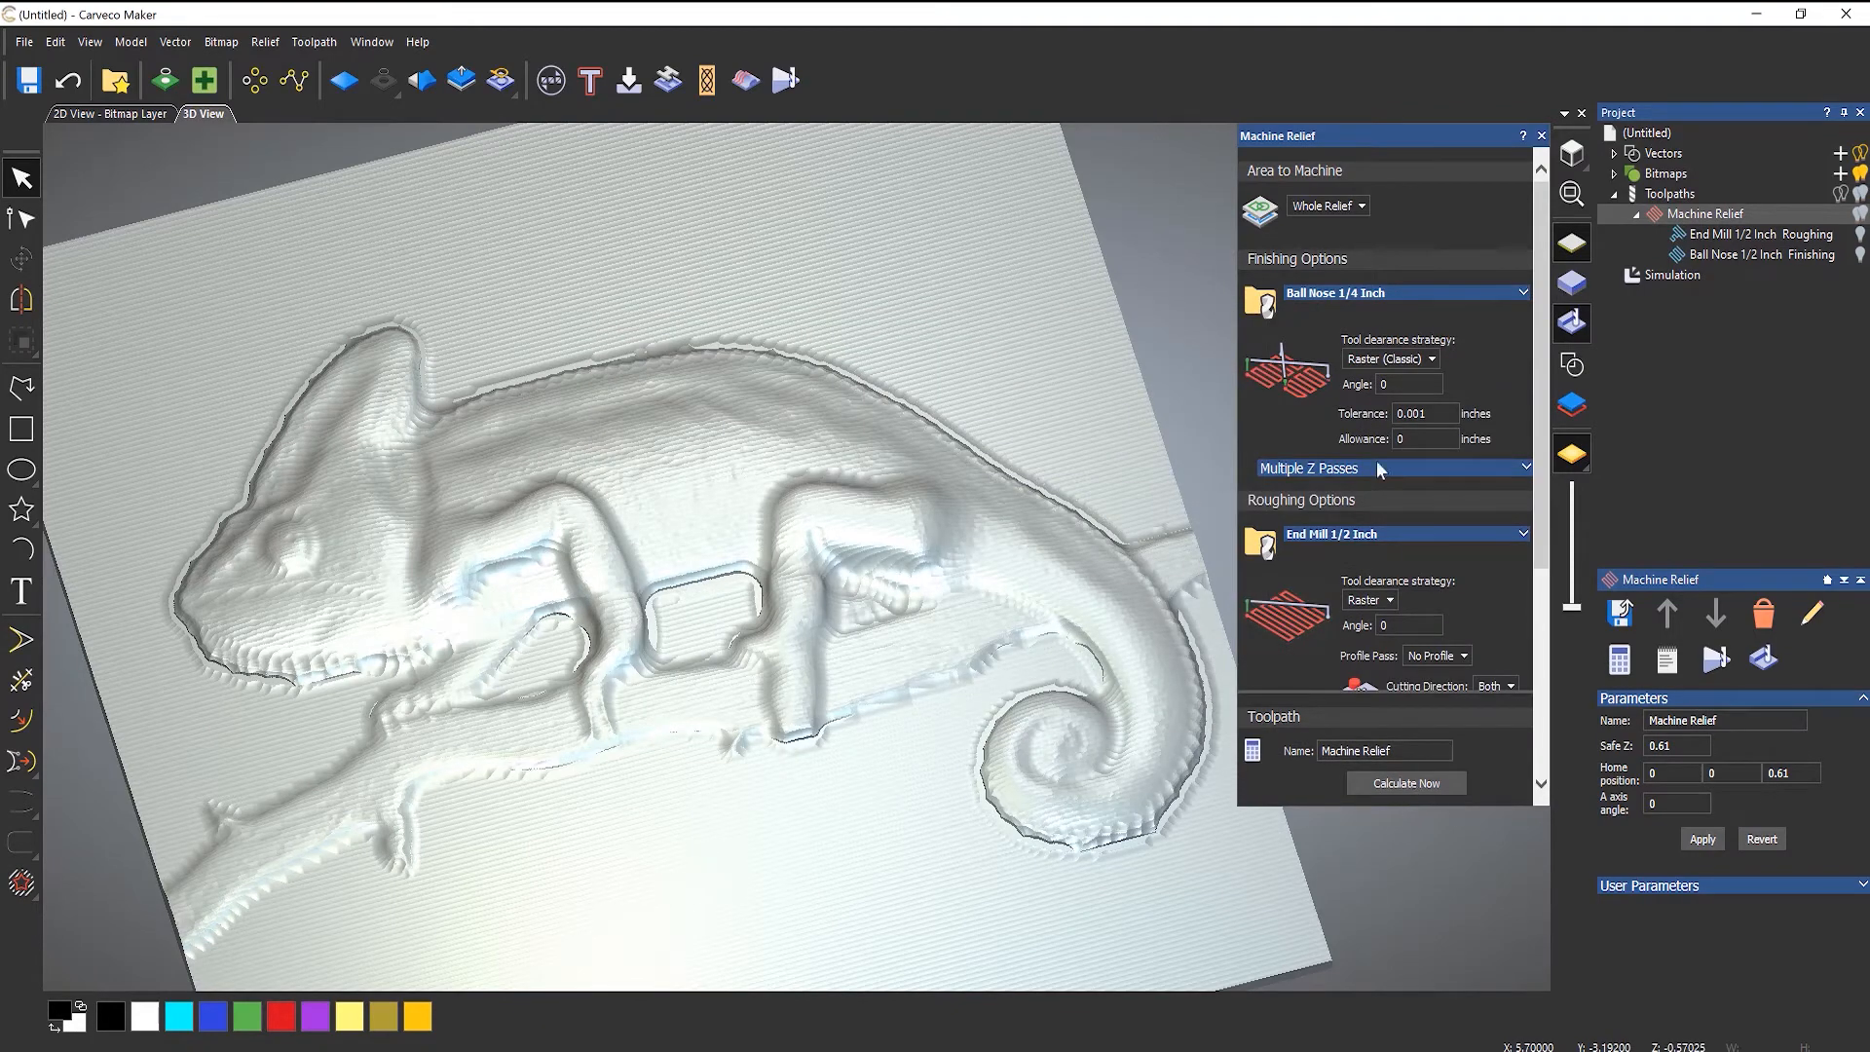
- Set the Ball Nose 1/4 Inch finishing stepover to 0.1 inches and recalculate the Machine Relief toolpath
left_click(1401, 293)
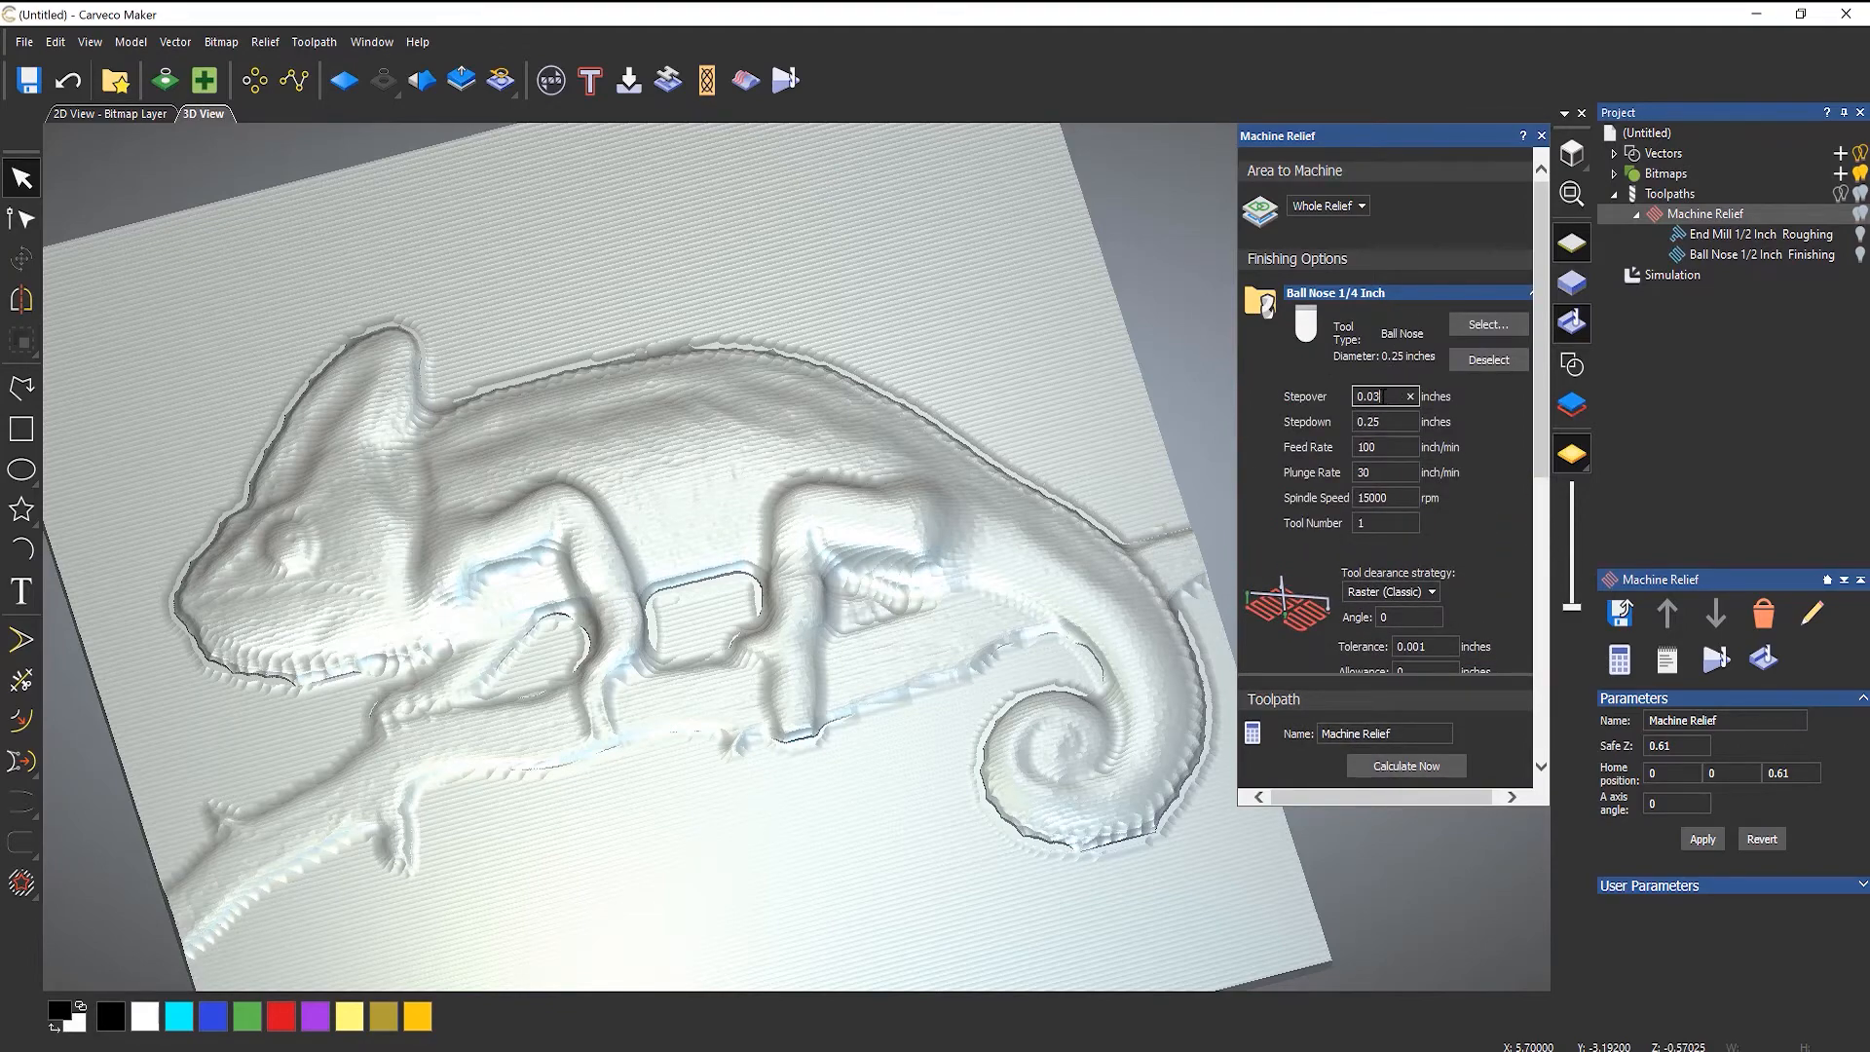
key("BackSpace")
key("BackSpace")
left_click(1438, 764)
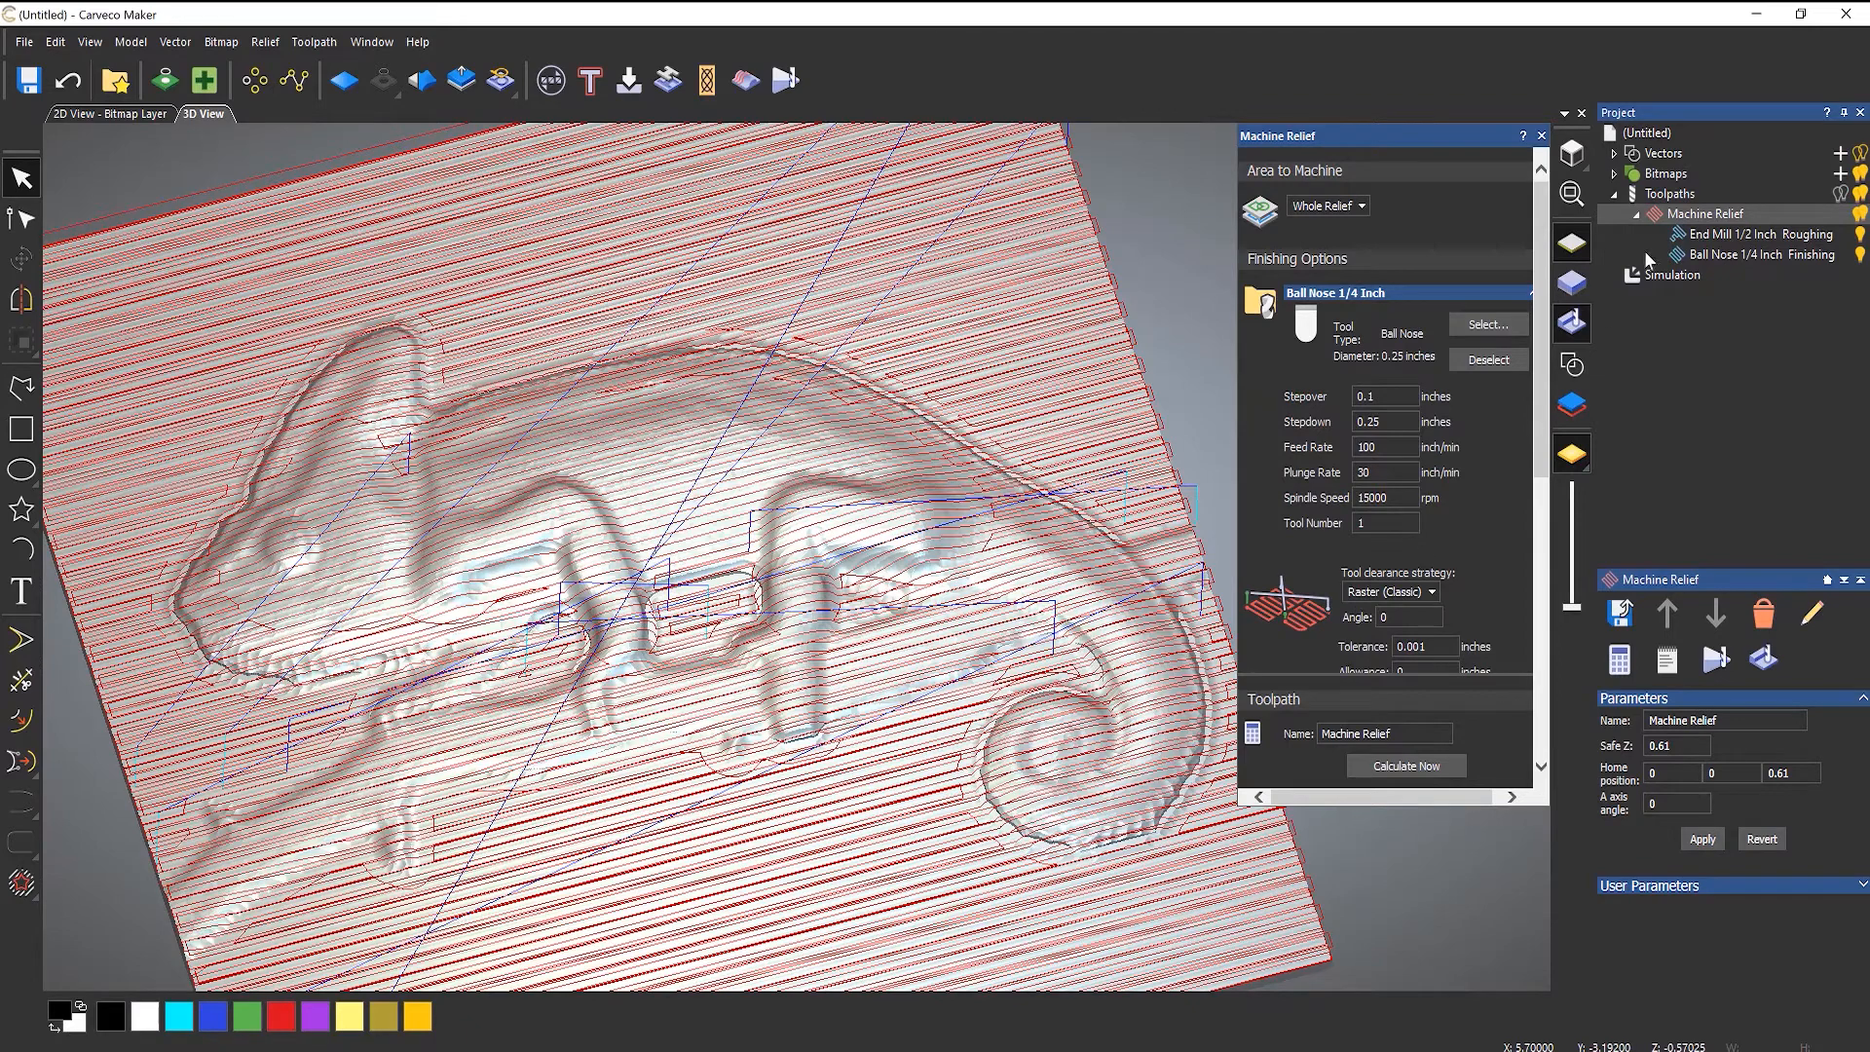
- Delete the old simulation and simulate the whole Machine Relief toolpath with the 0.1 inch finishing stepover
right_click(1654, 273)
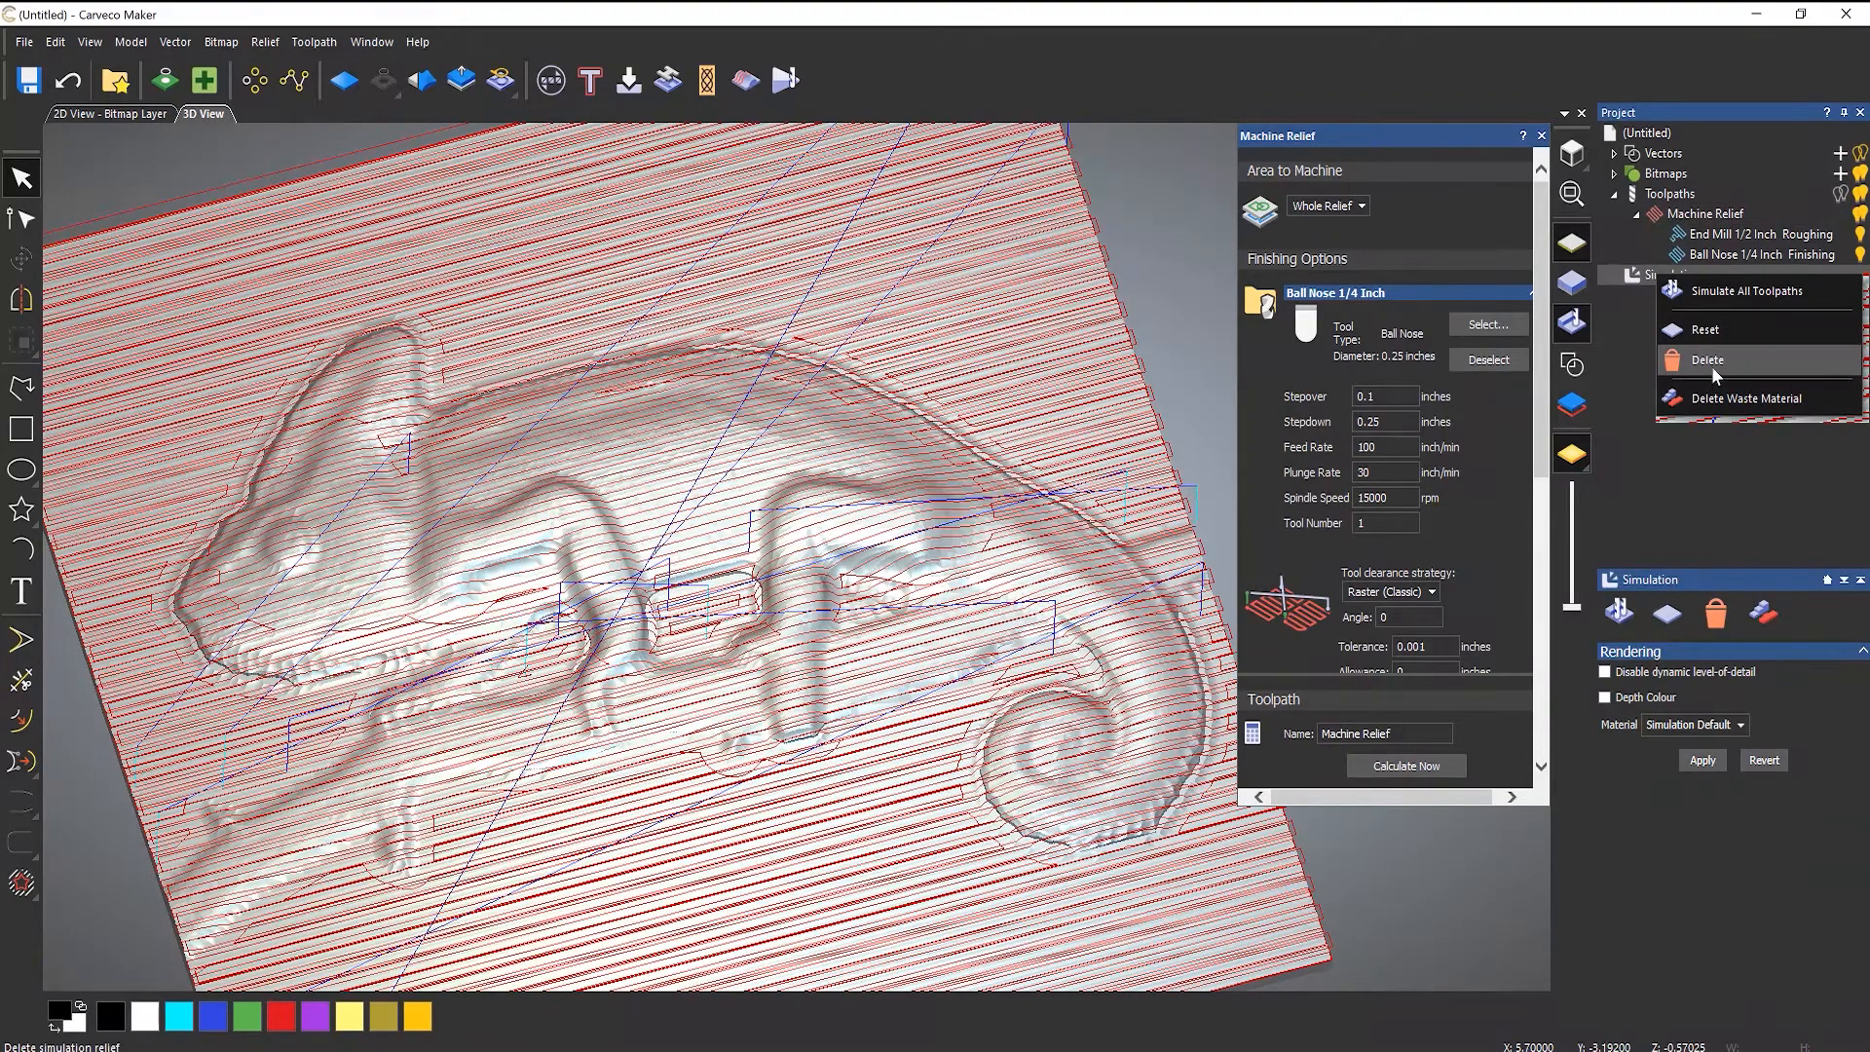
left_click(1711, 365)
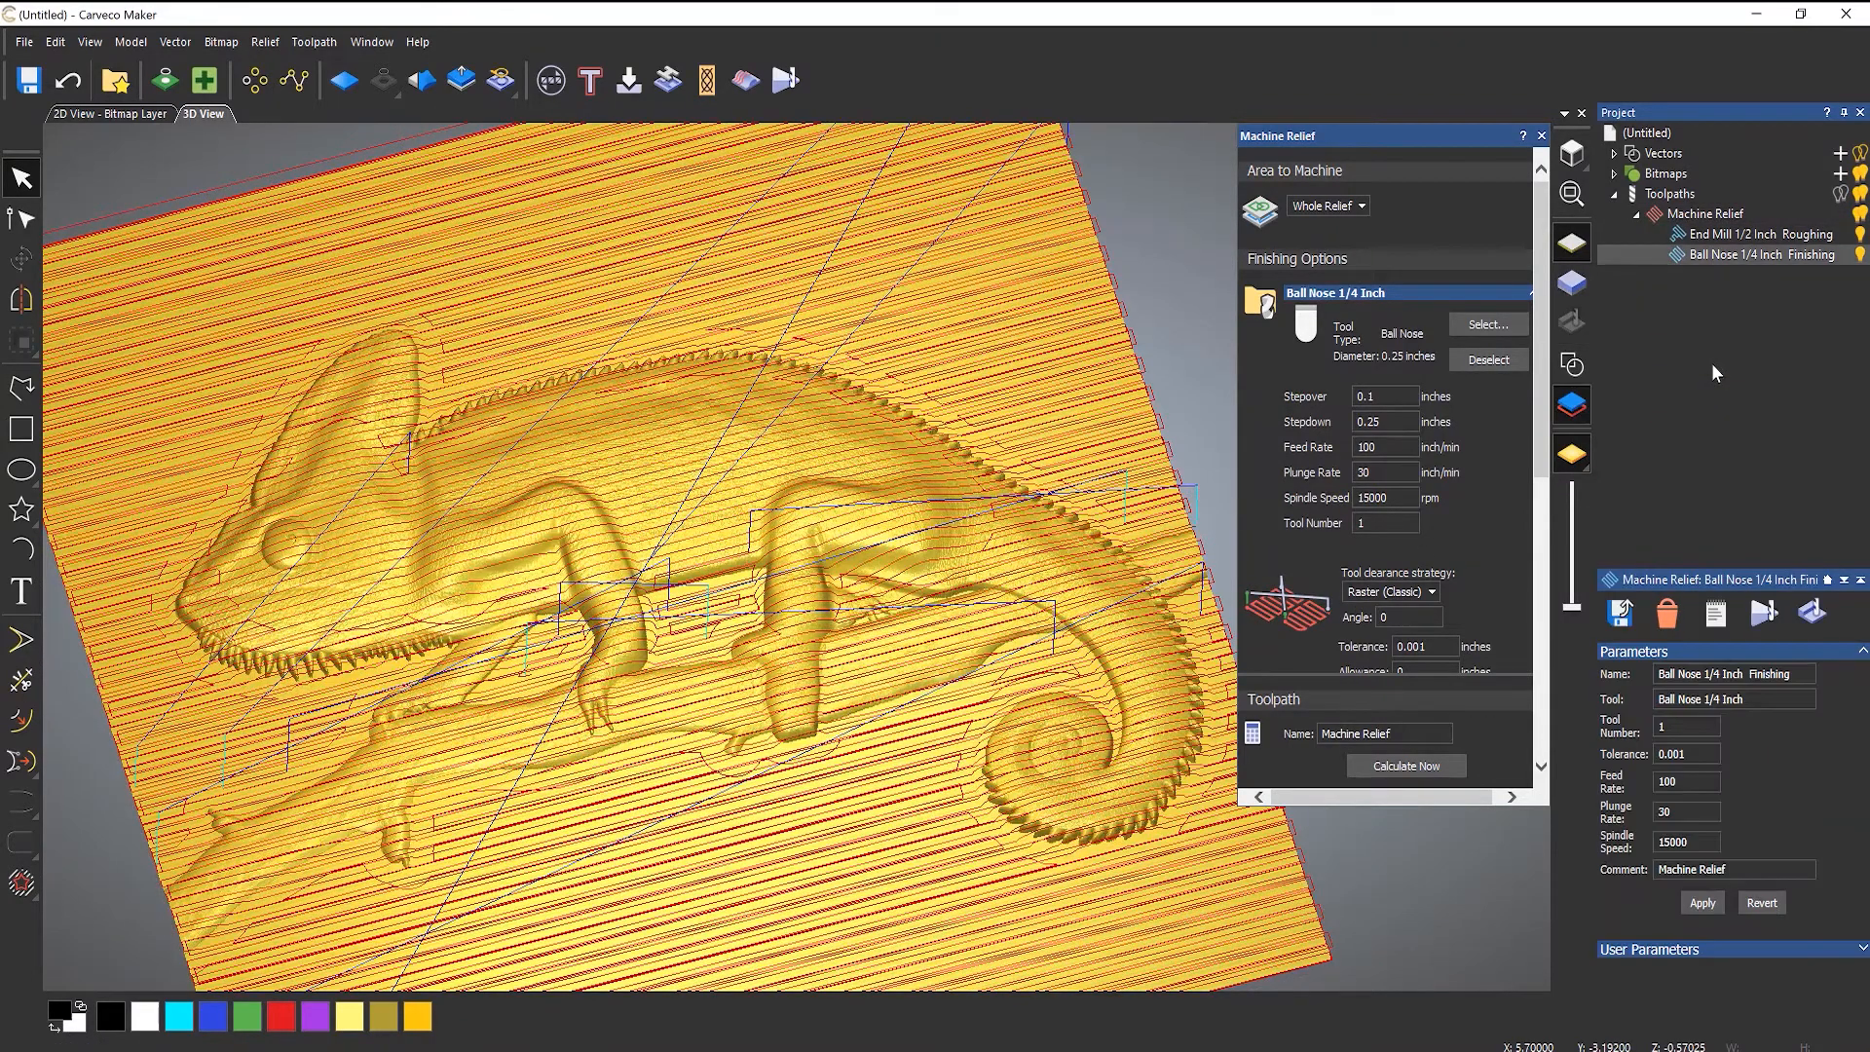
right_click(1721, 259)
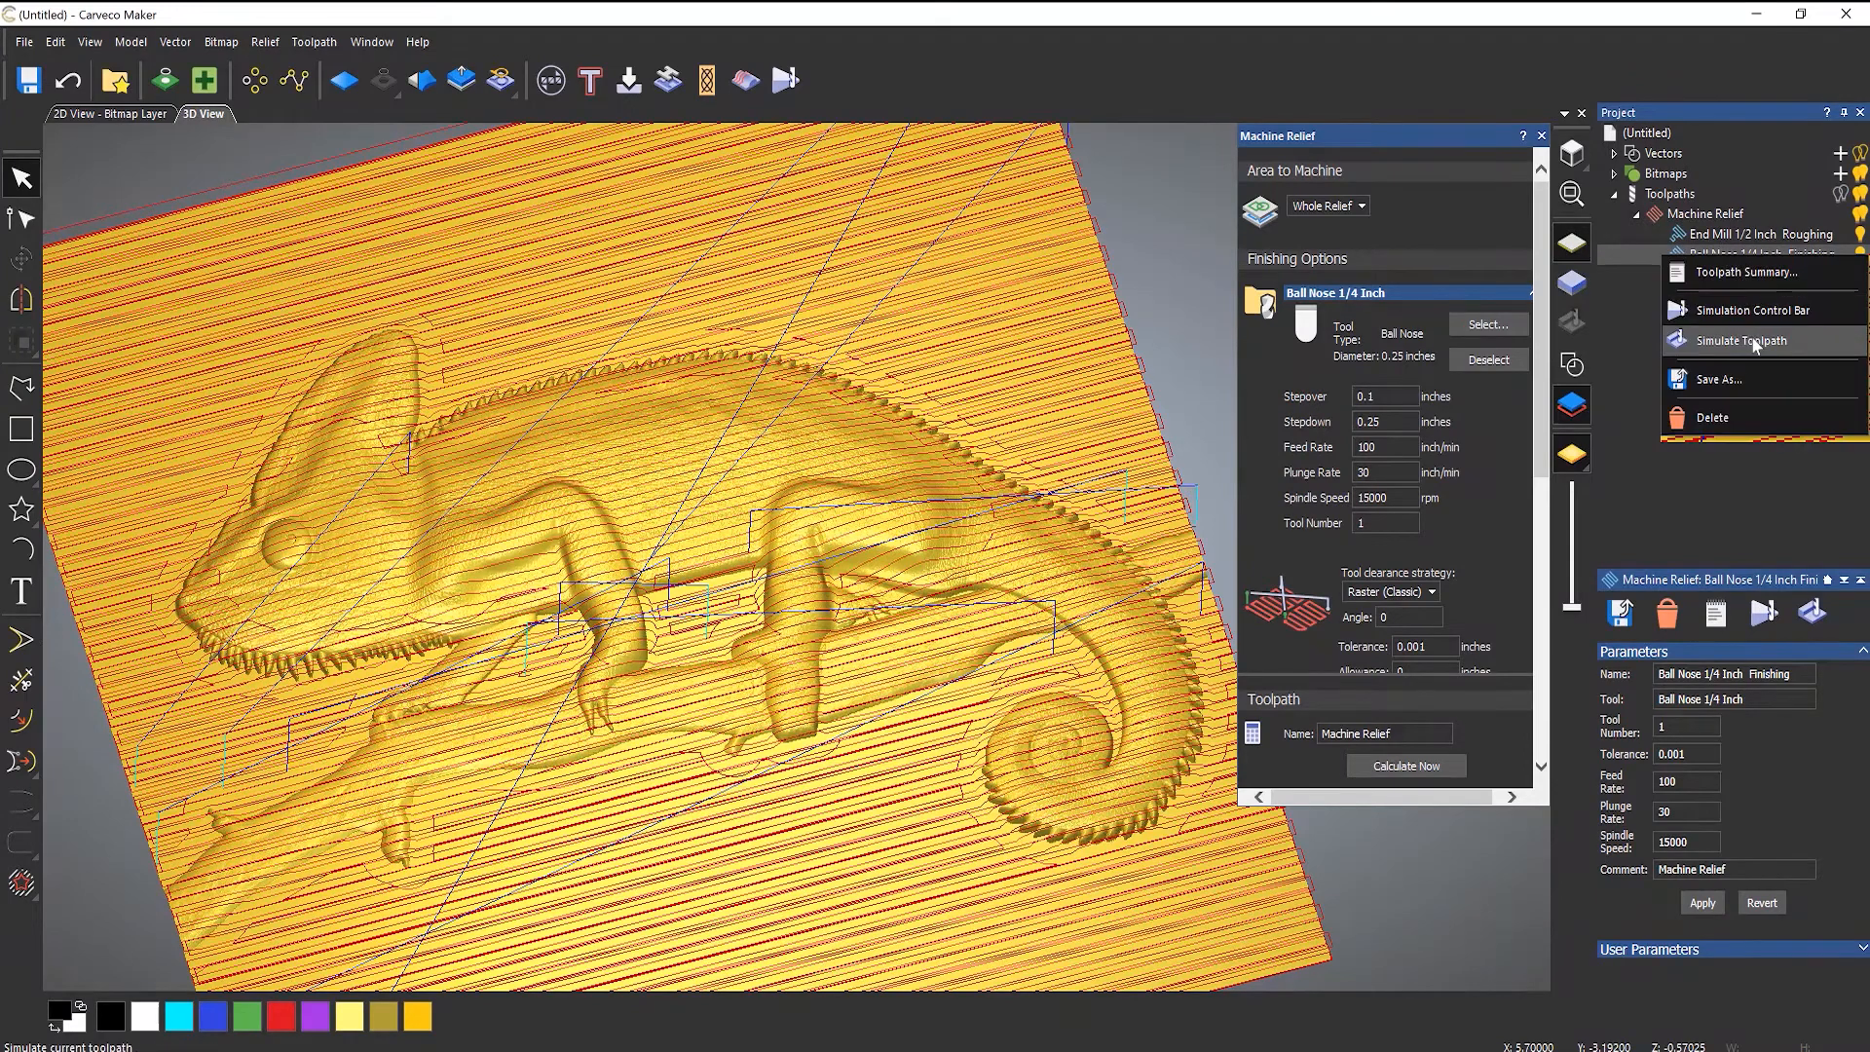
right_click(1726, 219)
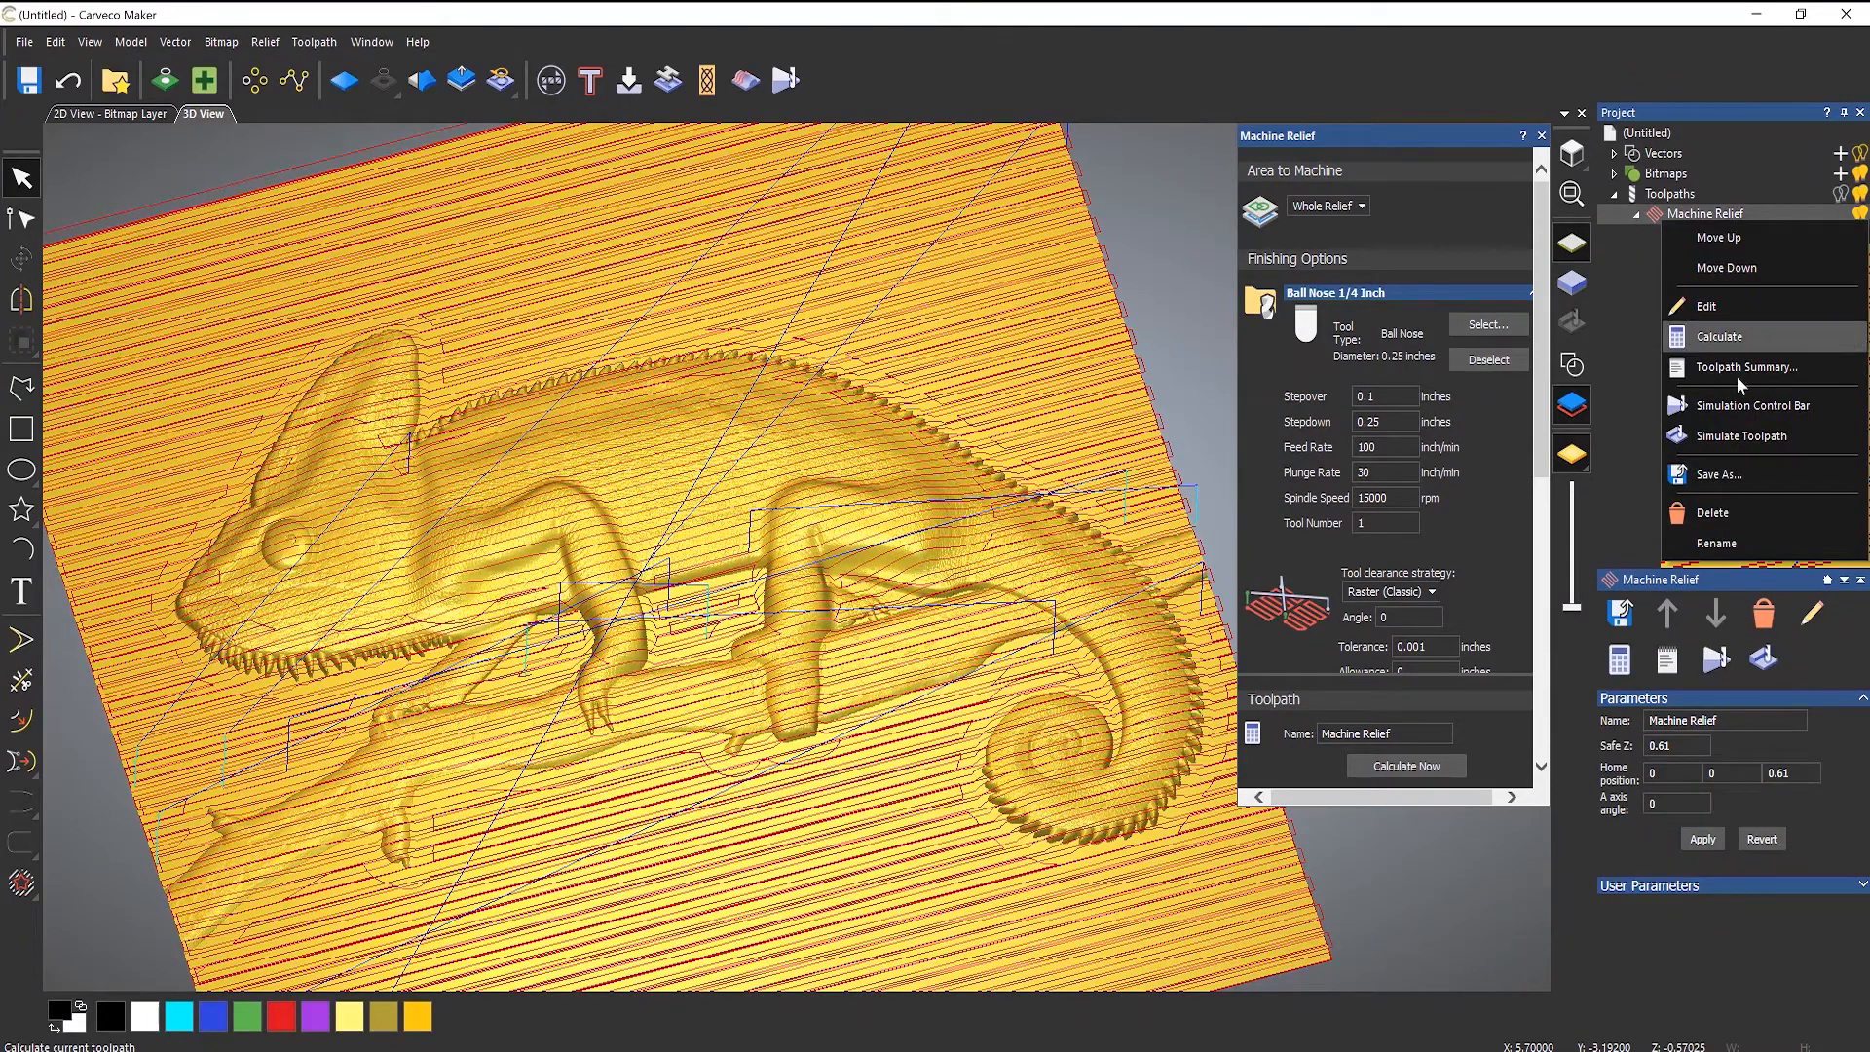
left_click(1745, 425)
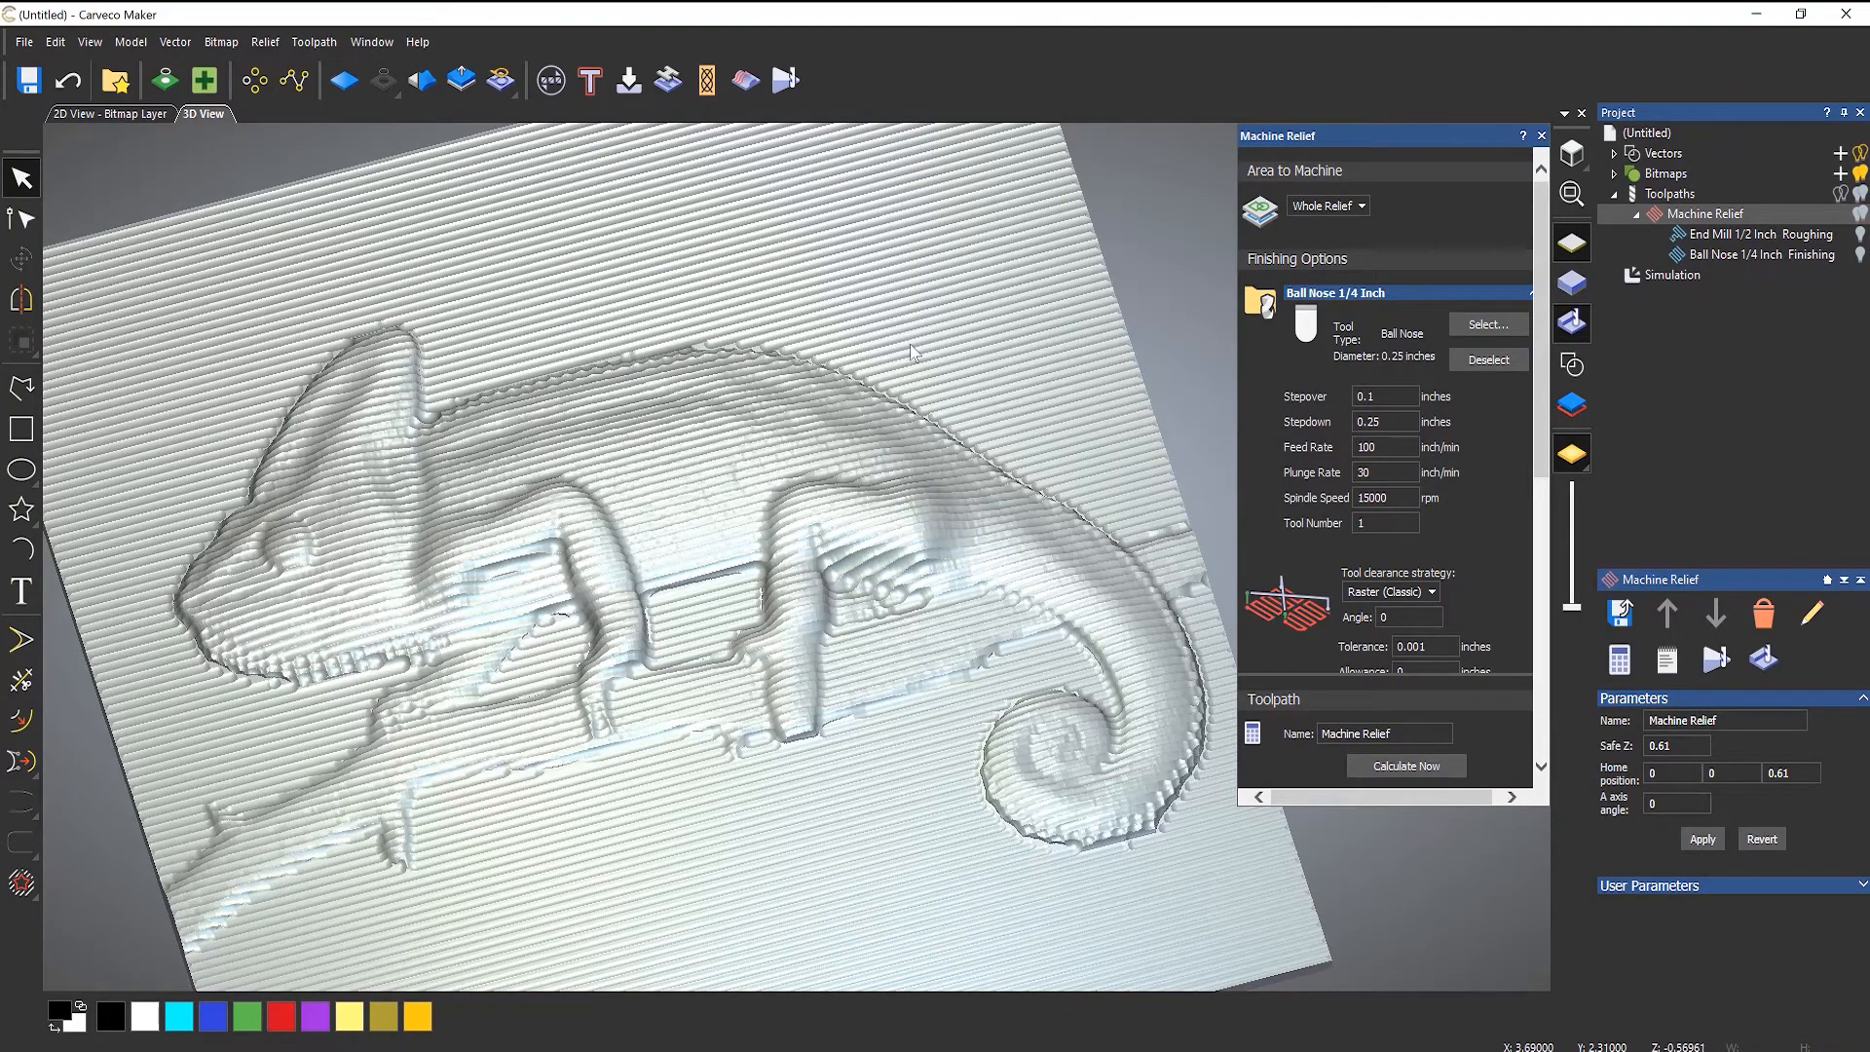
- Examine the ridges between finishing passes on the simulated relief's flat background and edge, close up and from a low angle
left_click_drag(1022, 545, 1141, 534)
scroll(809, 809, "up", 5)
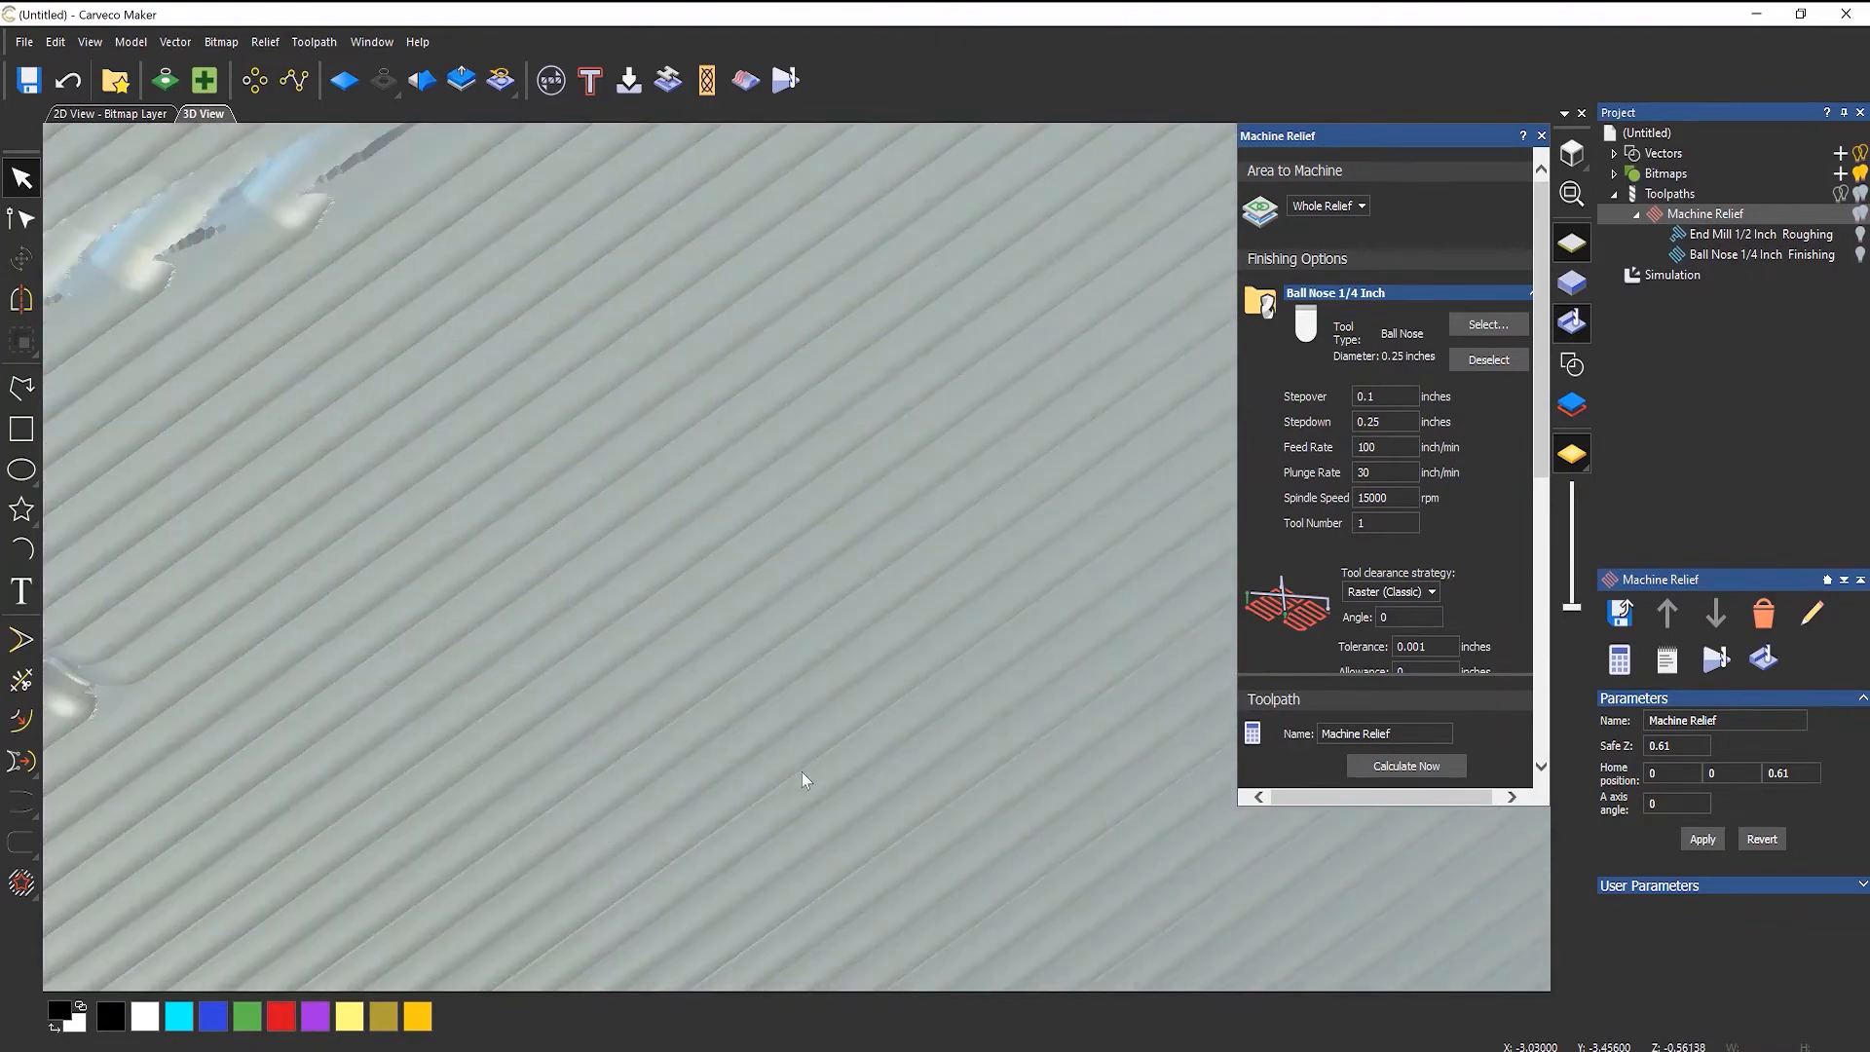
scroll(795, 773, "up", 2)
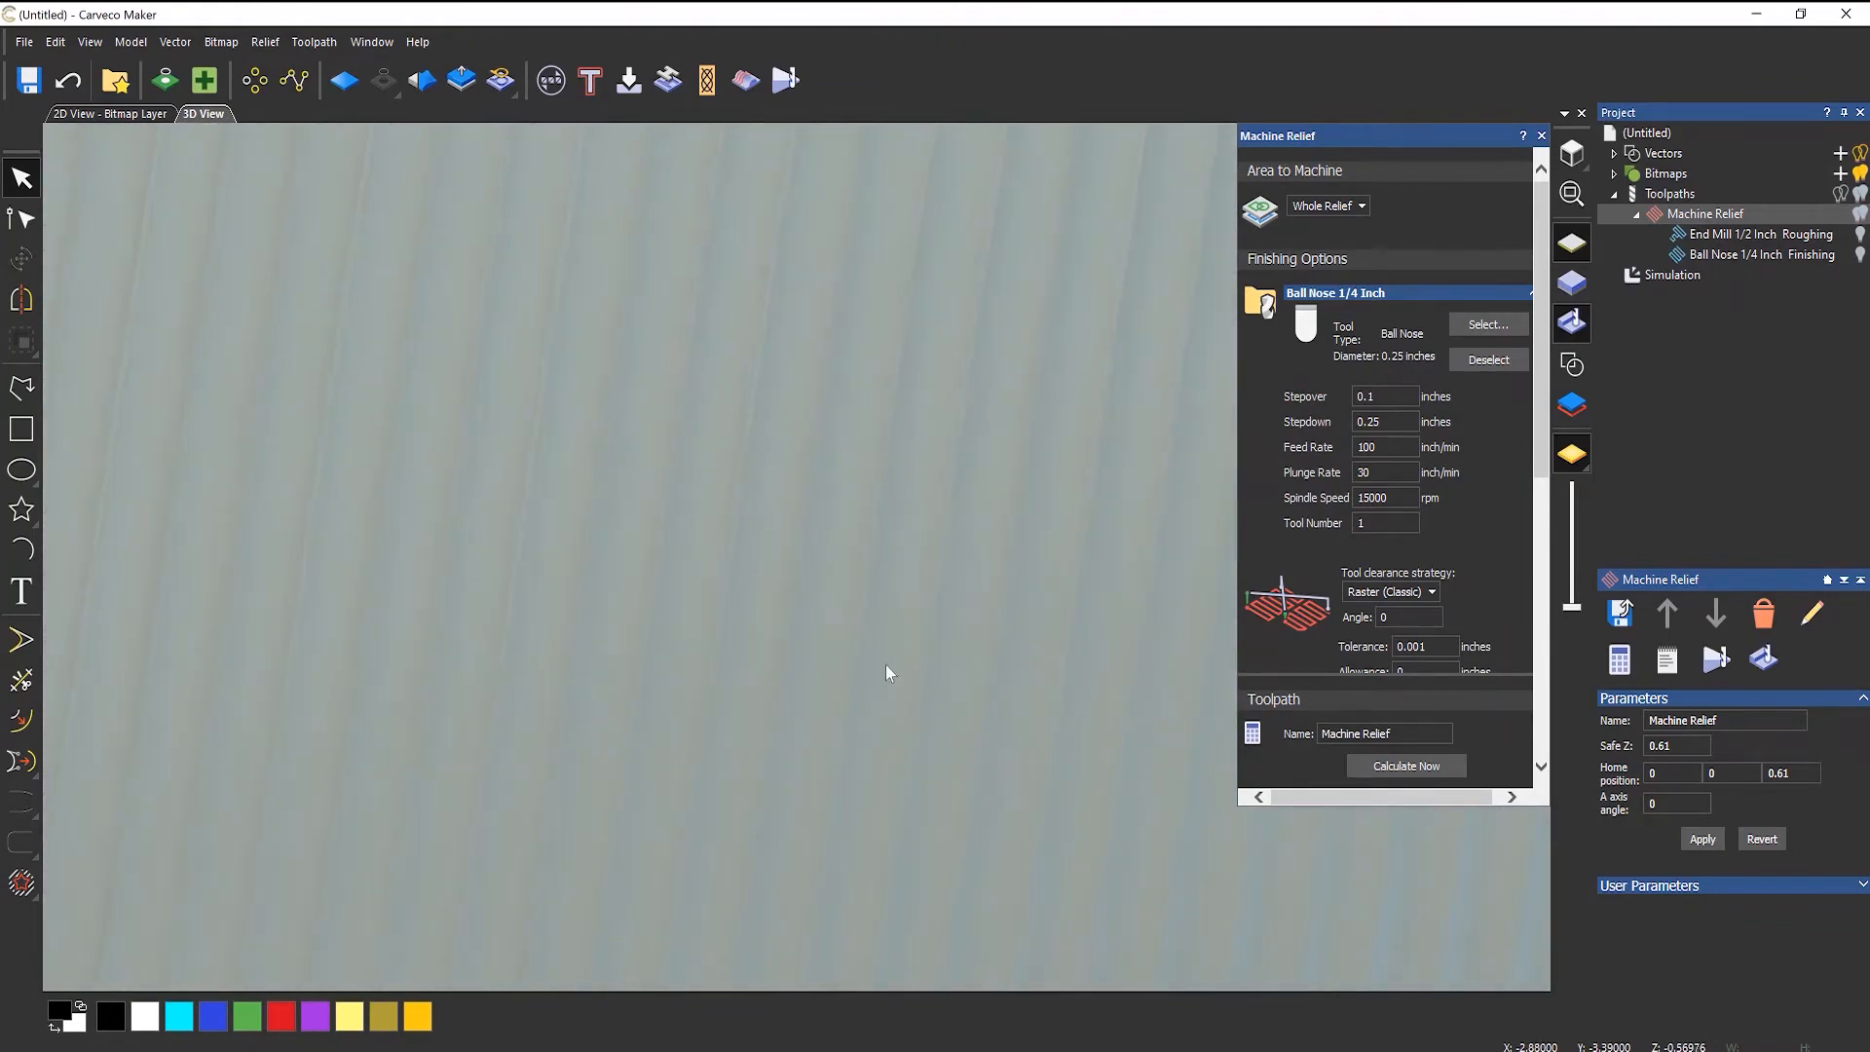
left_click_drag(885, 665, 763, 513)
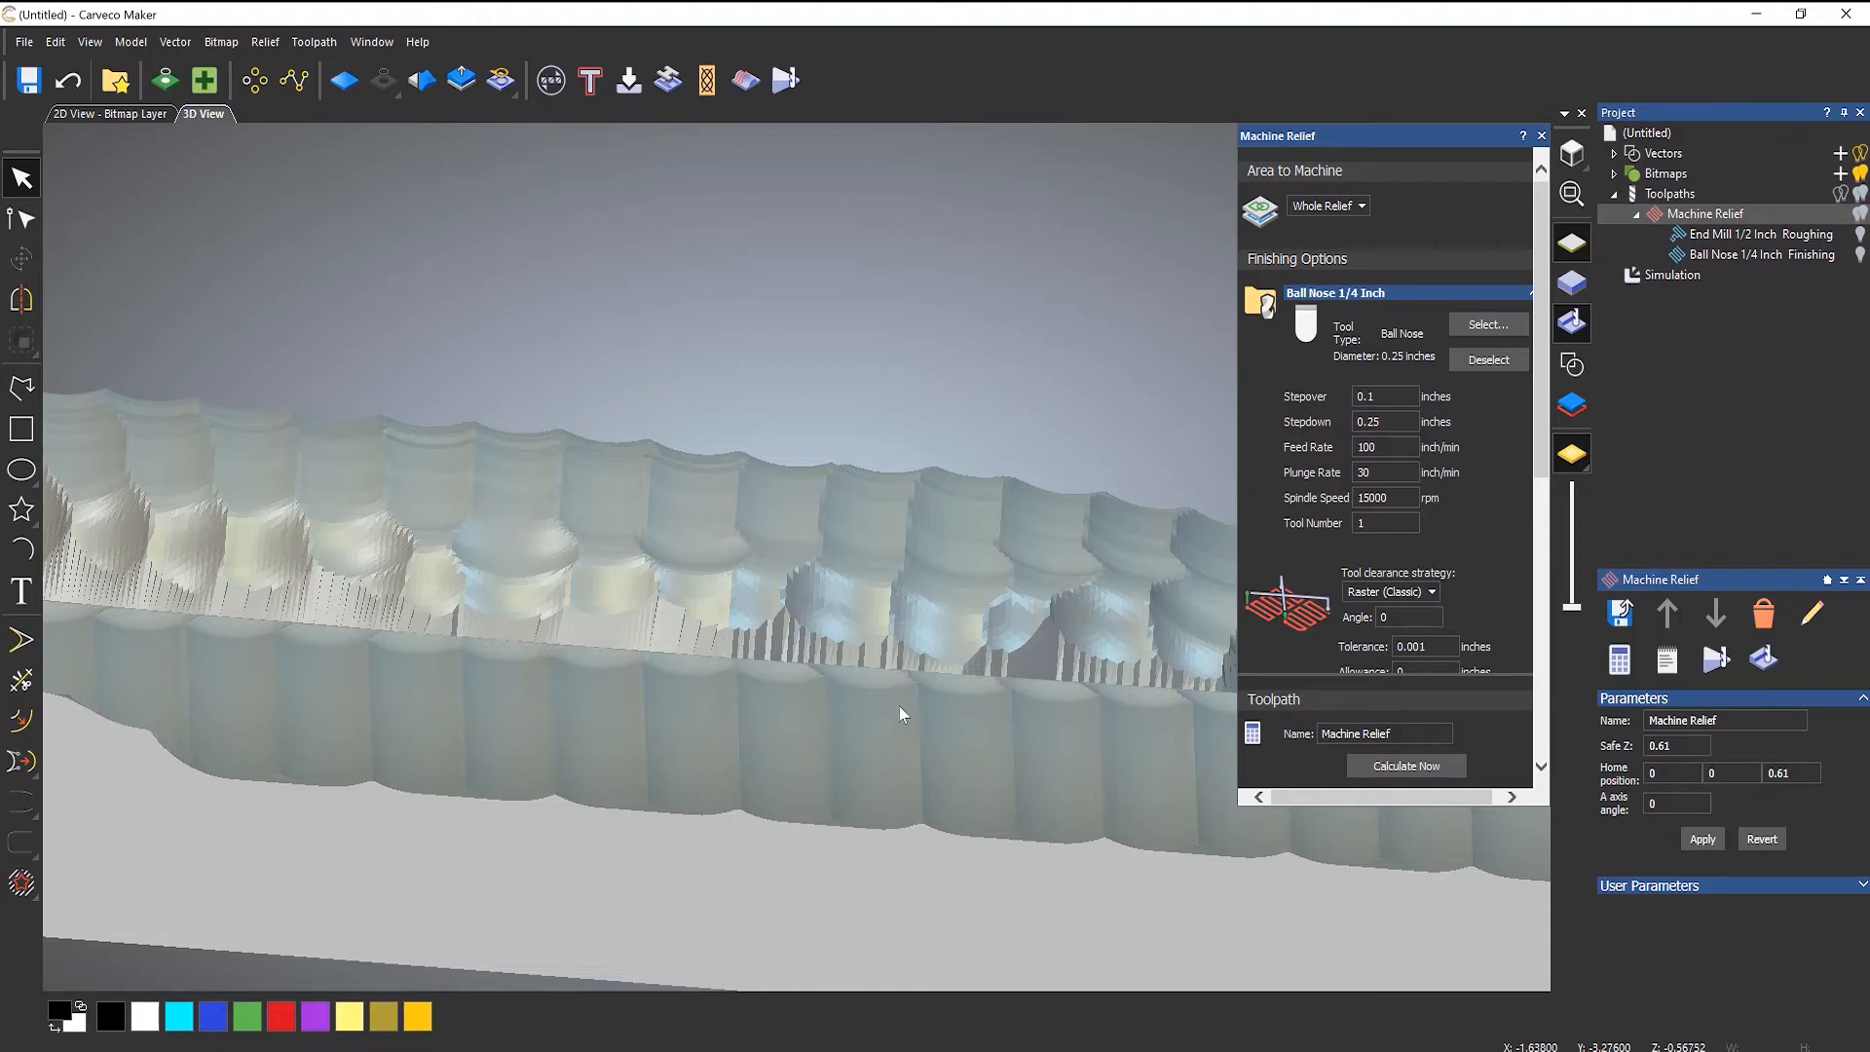
left_click_drag(1125, 517, 871, 678)
scroll(801, 613, "down", 10)
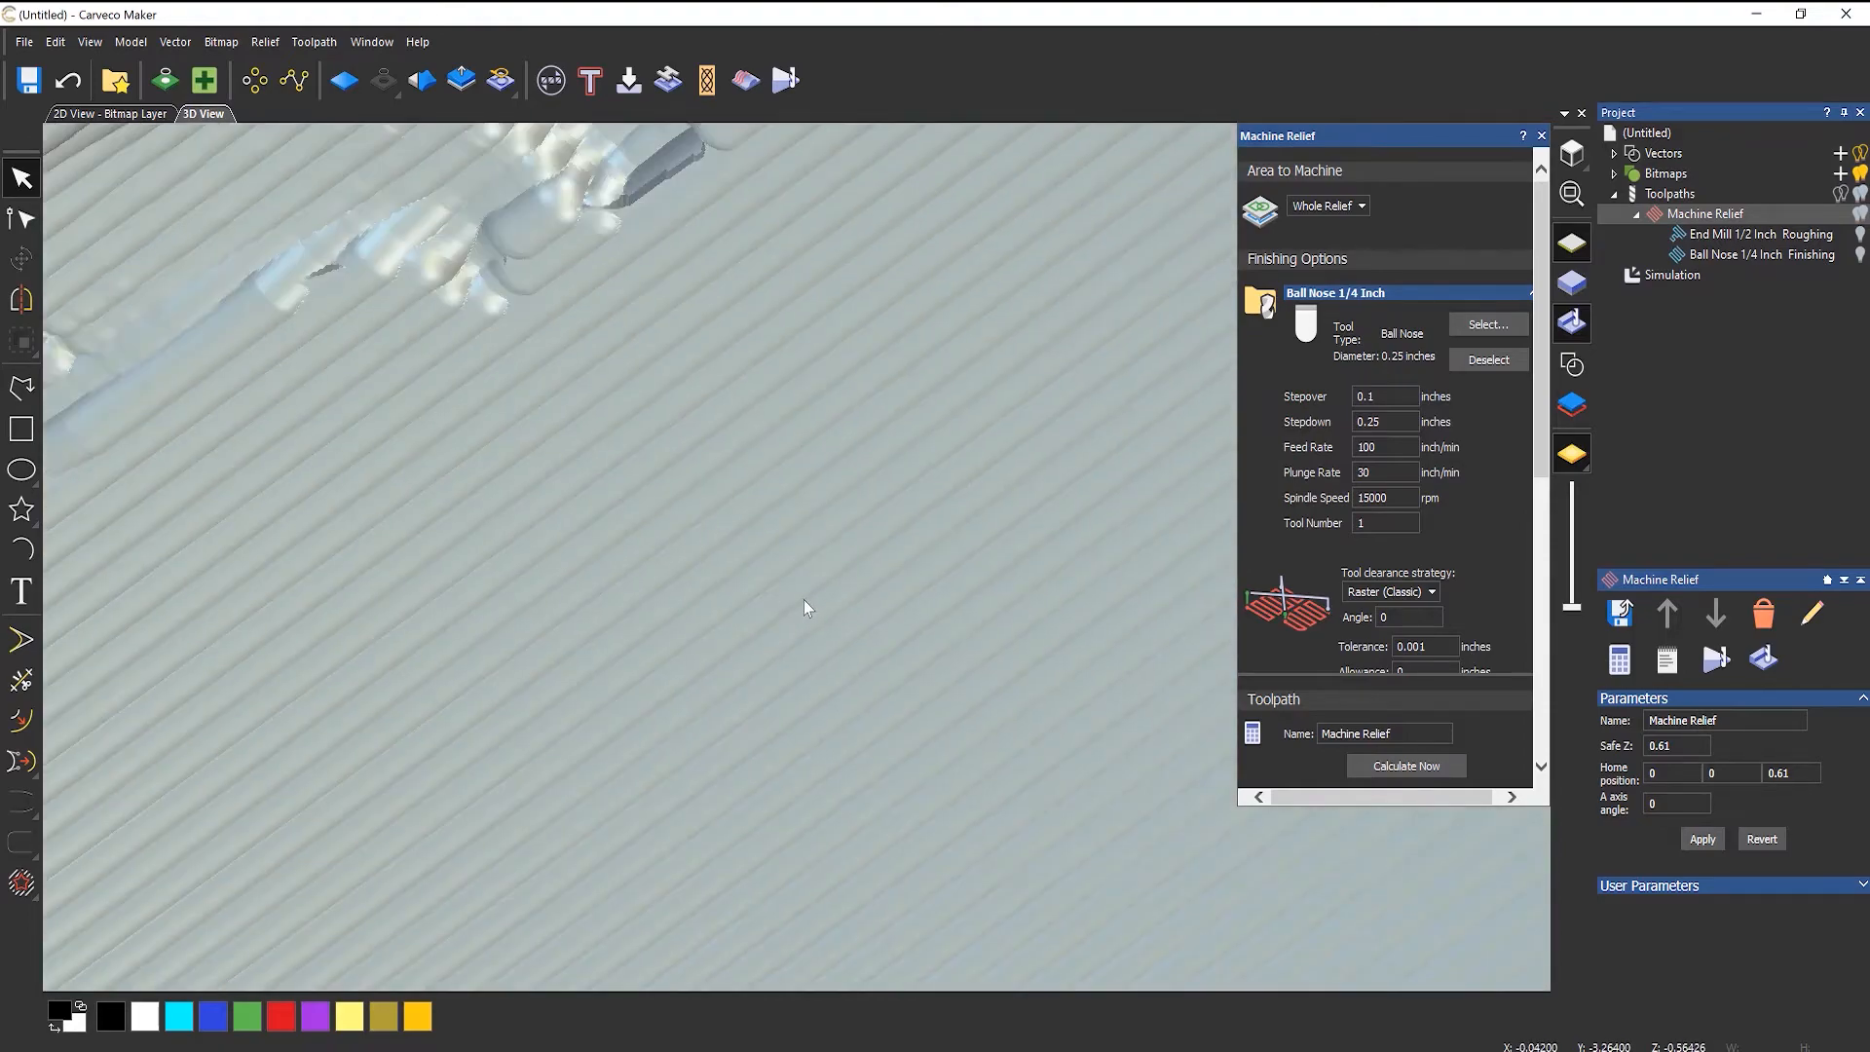
left_click_drag(745, 761, 557, 785)
scroll(651, 731, "up", 2)
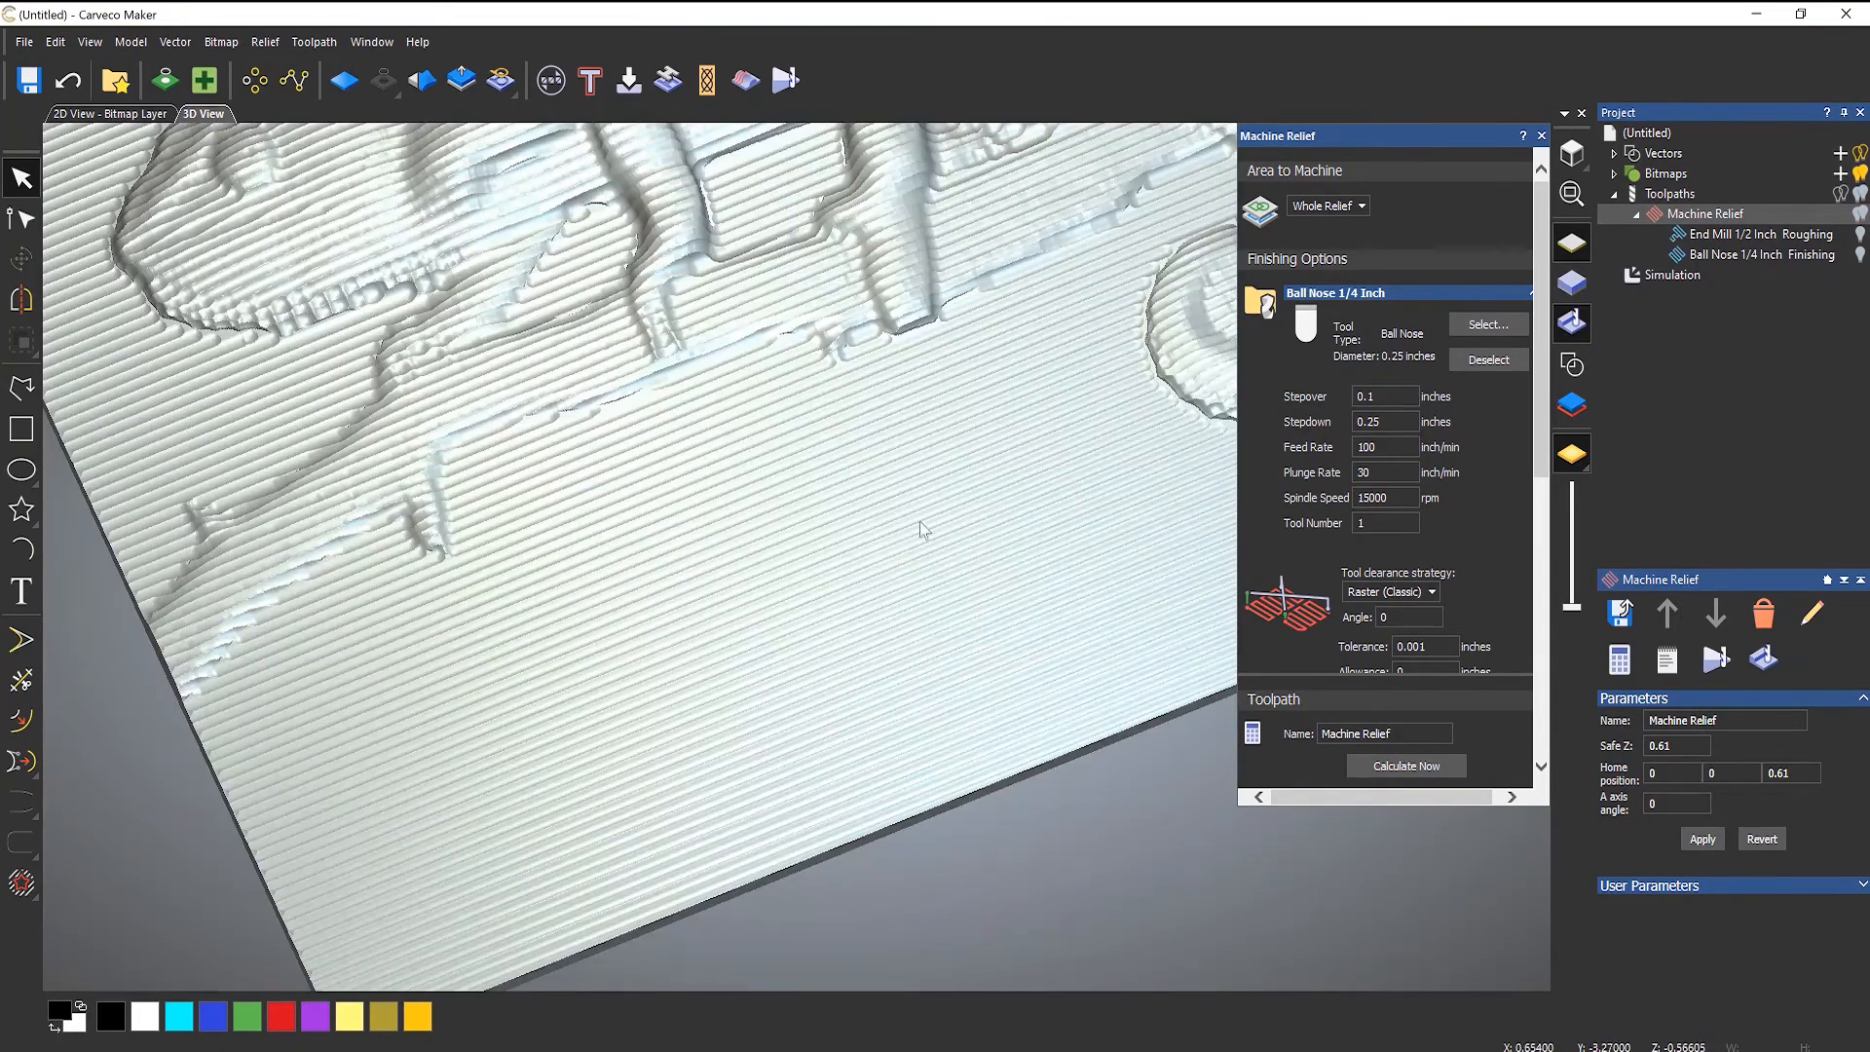
middle_click_drag(919, 524, 901, 889)
scroll(918, 742, "down", 4)
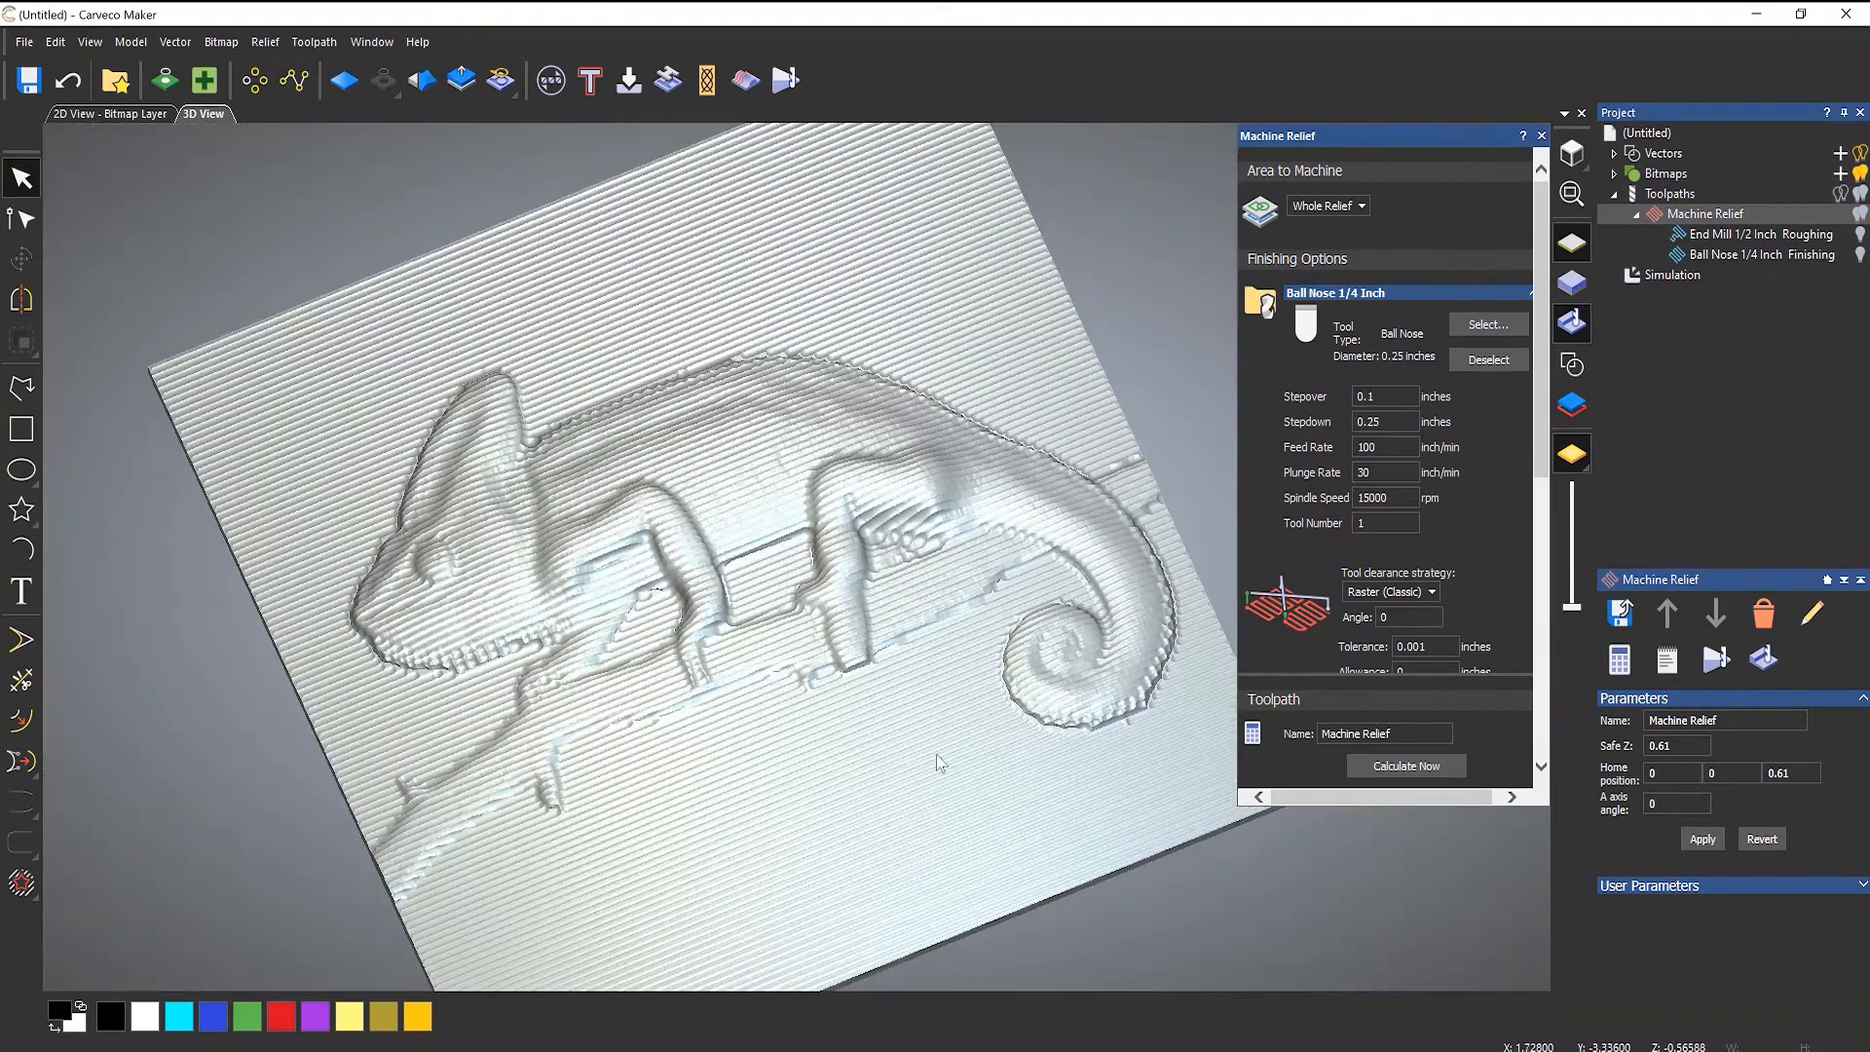
left_click_drag(937, 754, 762, 781)
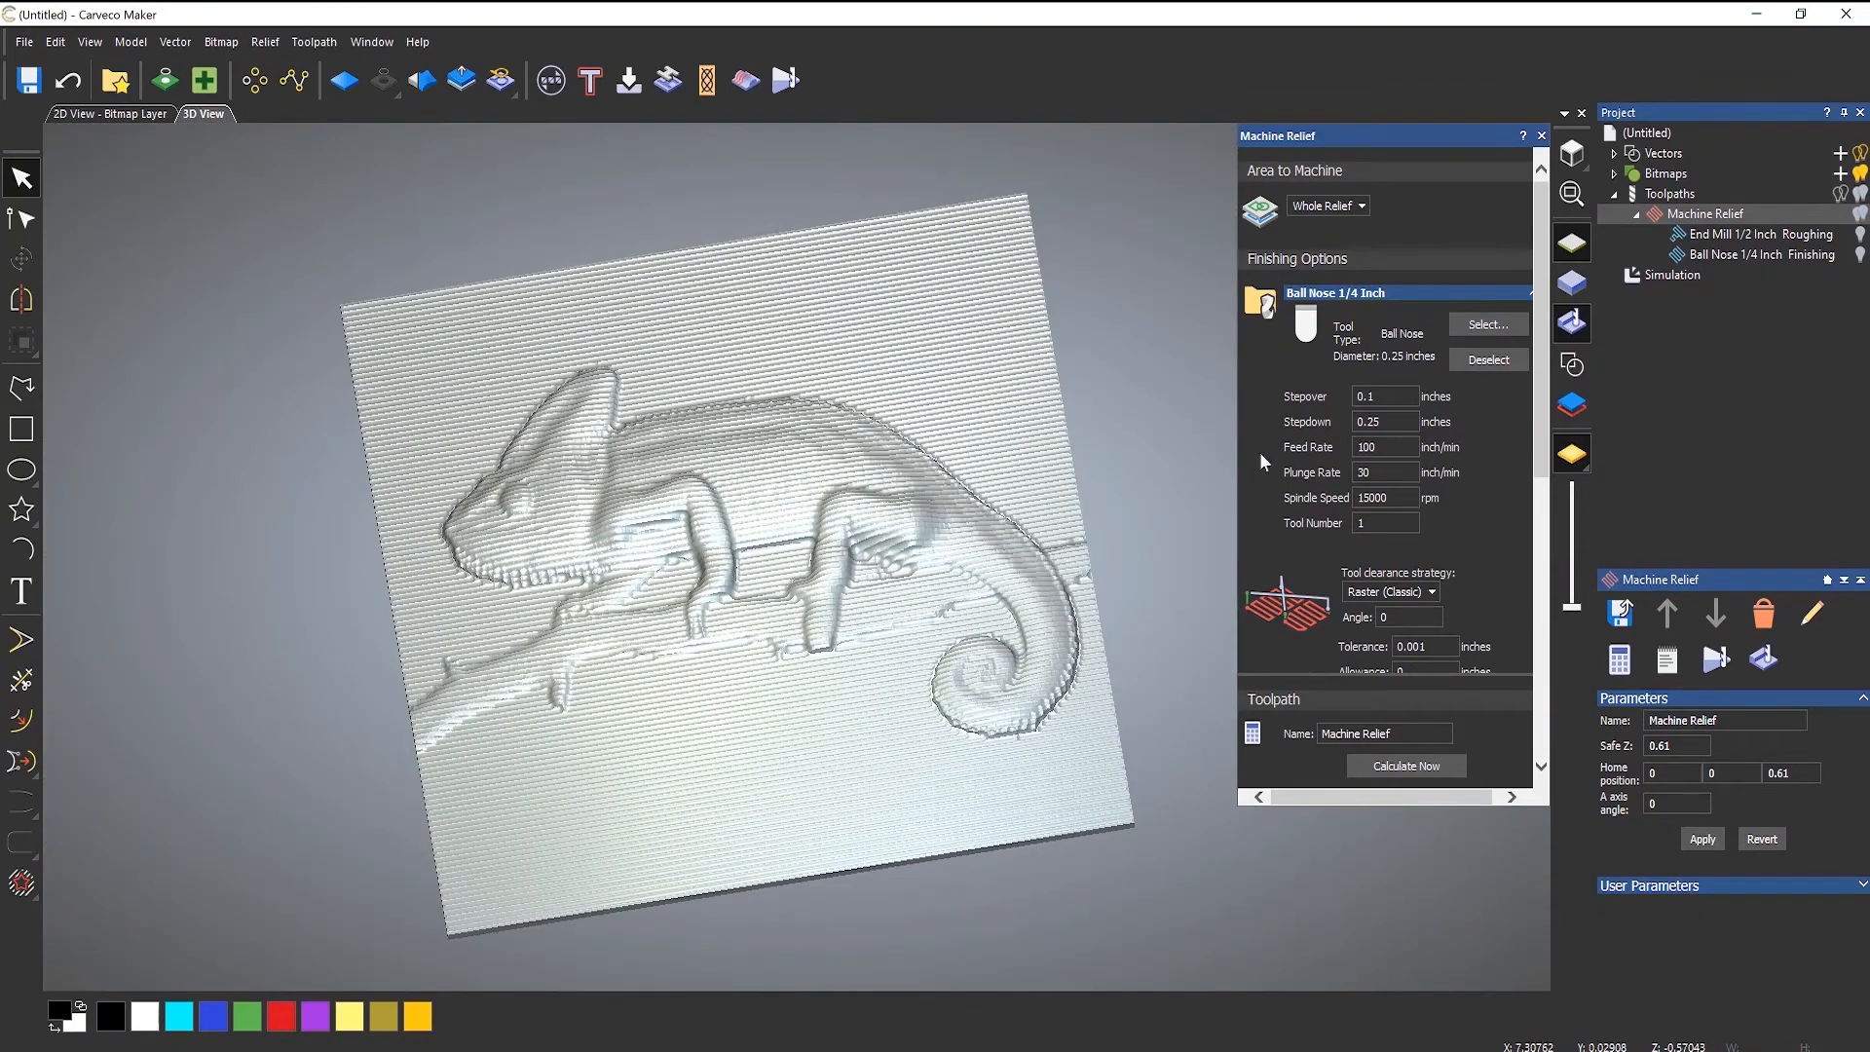
- Set the finishing stepover to 0.001 inches and recalculate the Machine Relief toolpath
left_click(1393, 396)
key("BackSpace")
left_click(1418, 764)
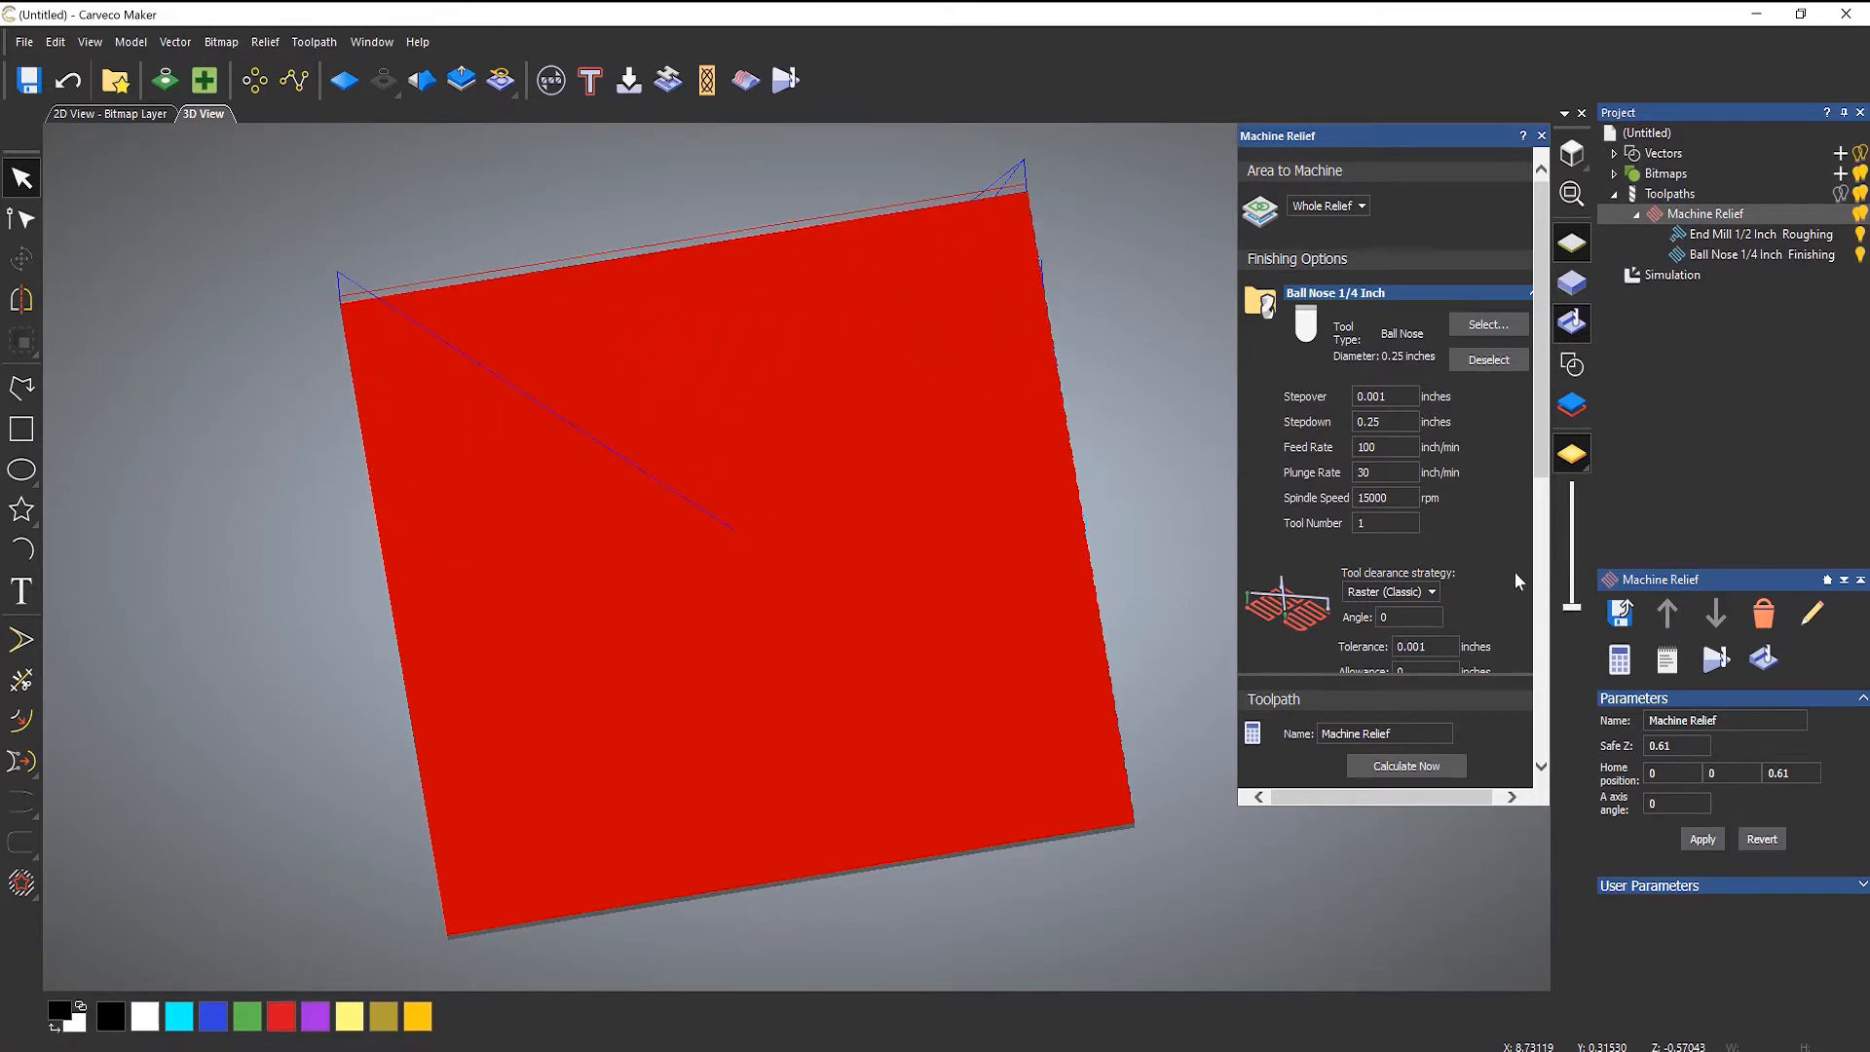
- Delete the previous simulation, simulate the full Machine Relief toolpath with the 0.001 inch stepover, and inspect the chameleon's body up close
right_click(1686, 277)
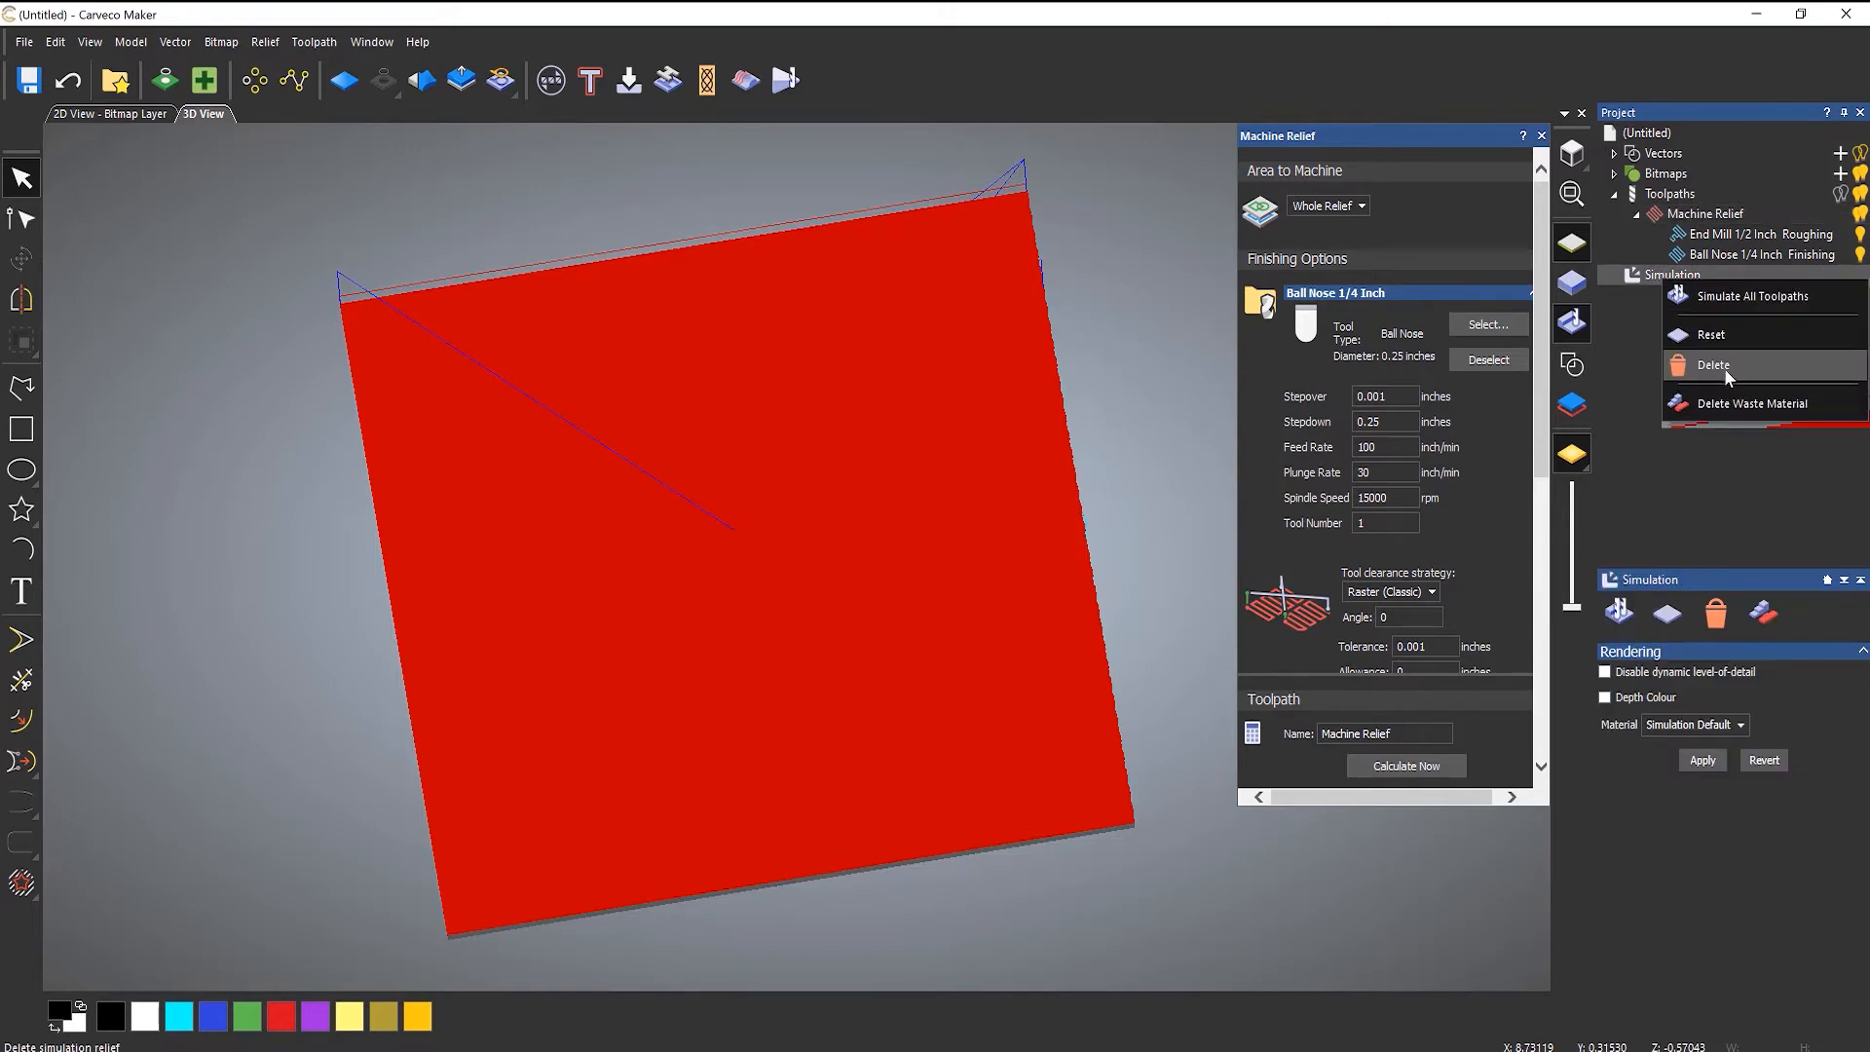
left_click(1726, 337)
left_click(1743, 254)
right_click(1692, 213)
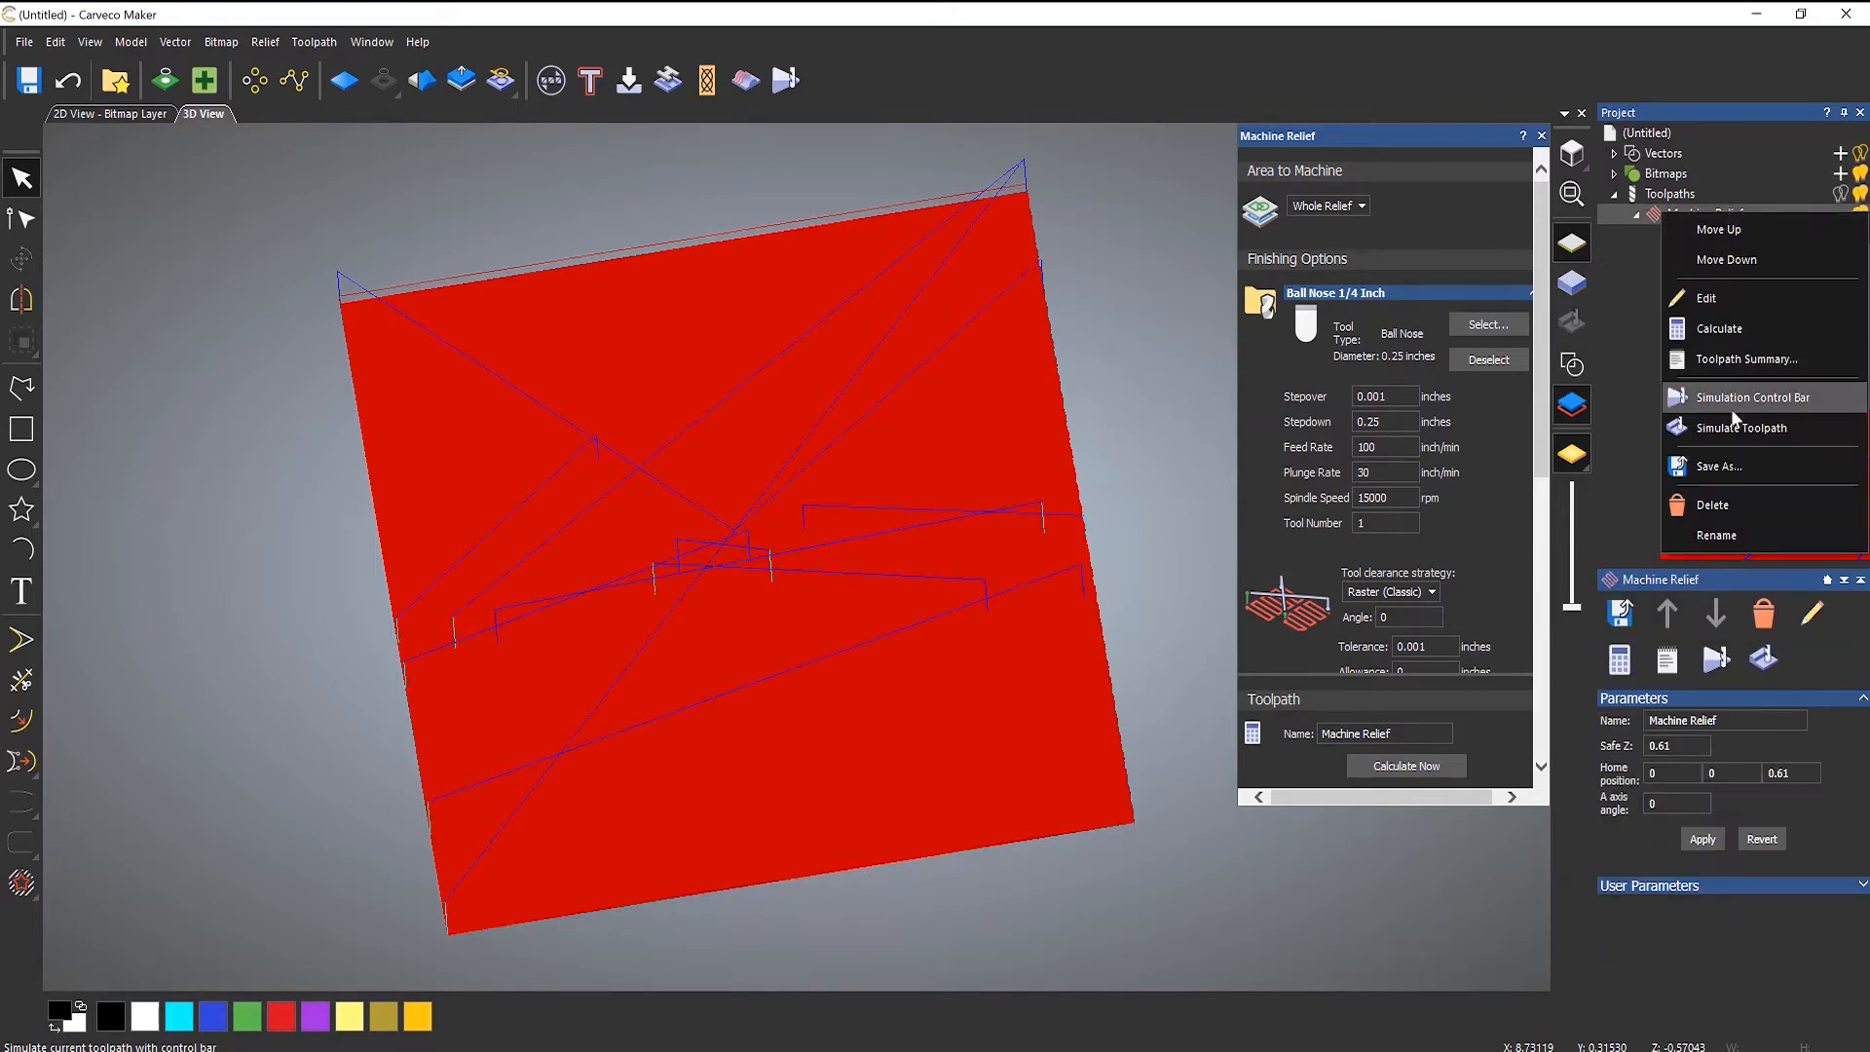
left_click(1737, 430)
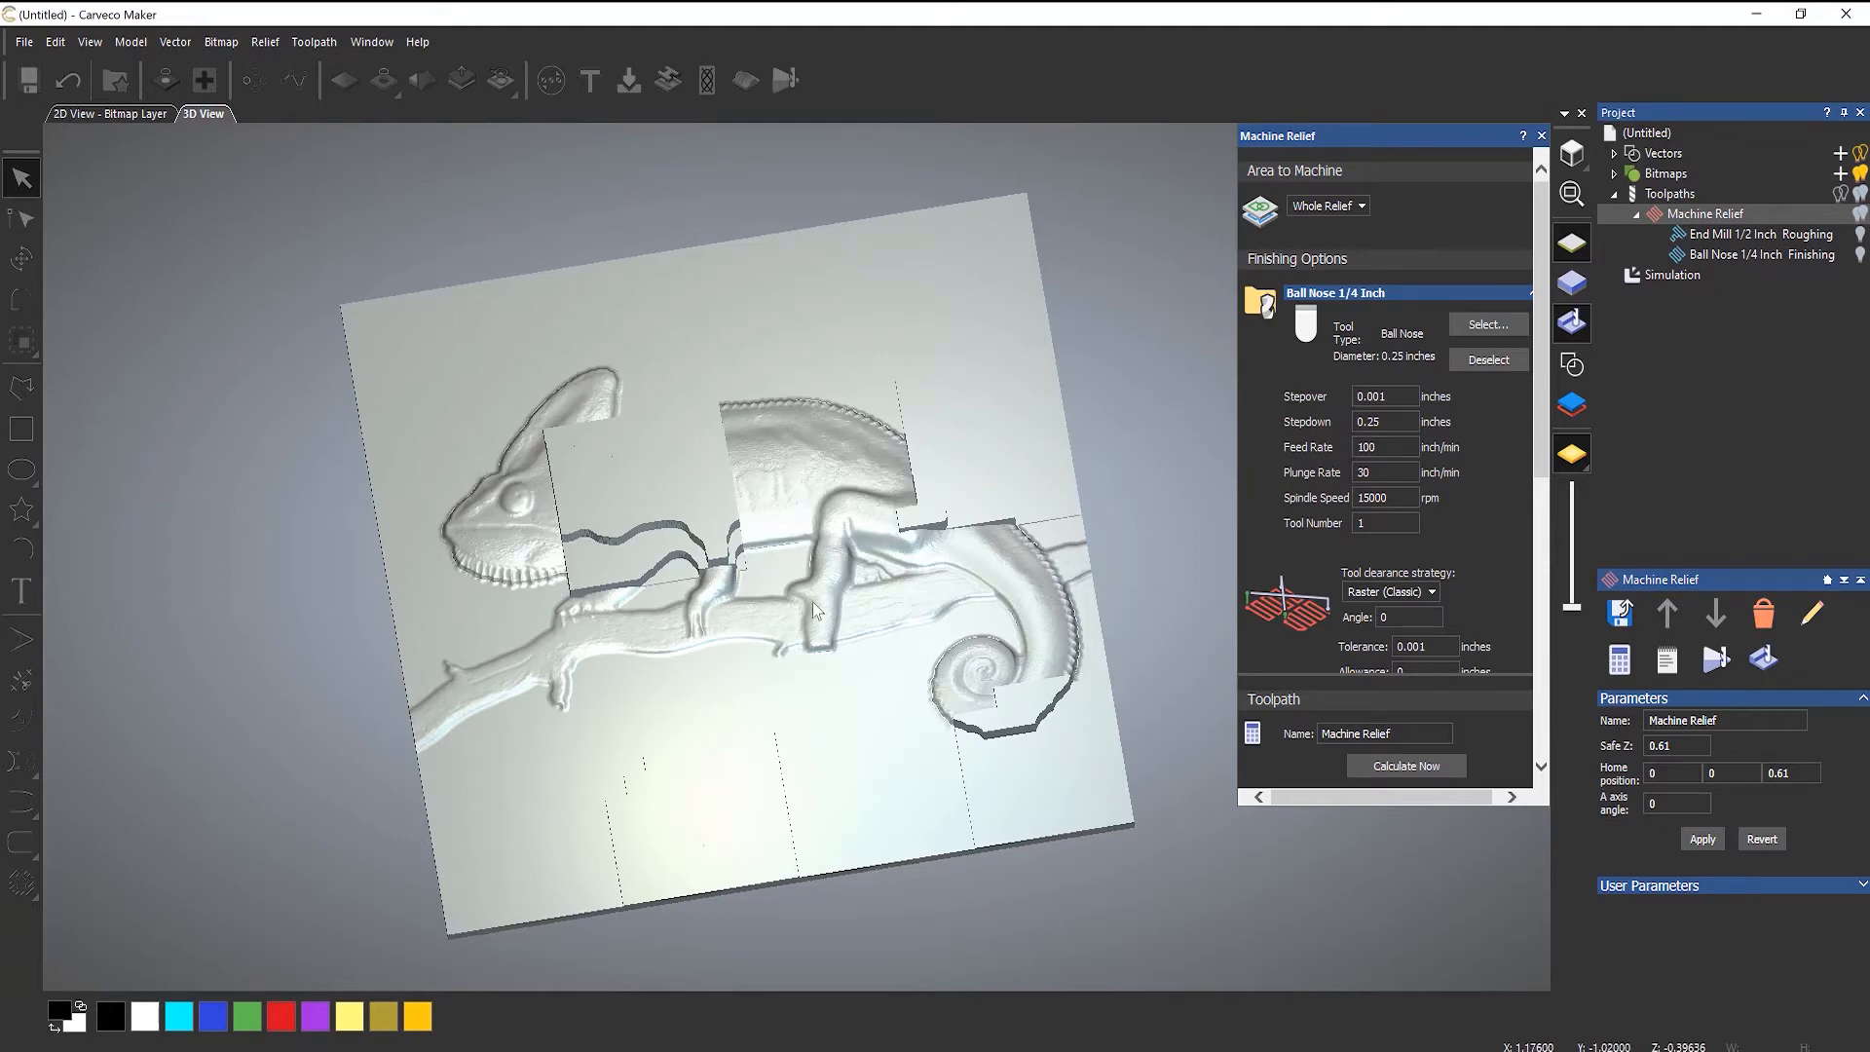
scroll(810, 604, "up", 5)
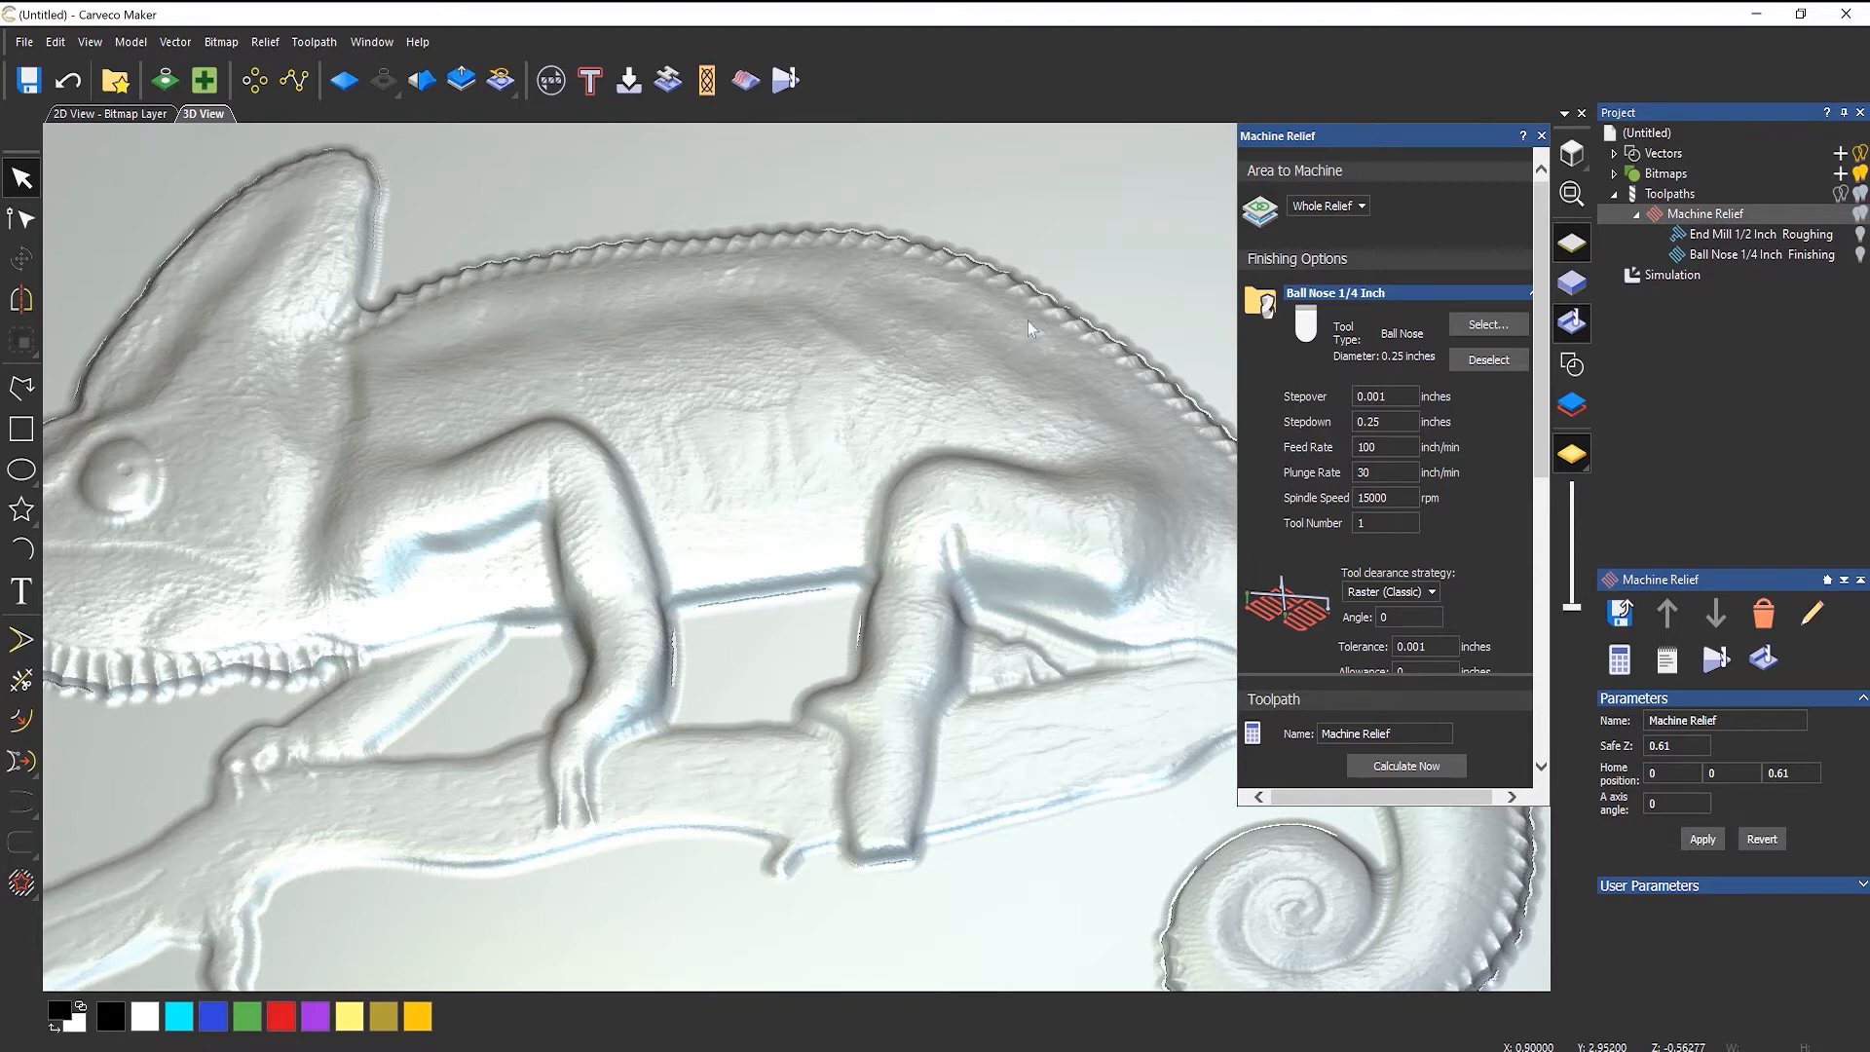
- Set the finishing stepover to 0.03 inches and recalculate the Machine Relief toolpath
left_click(1672, 275)
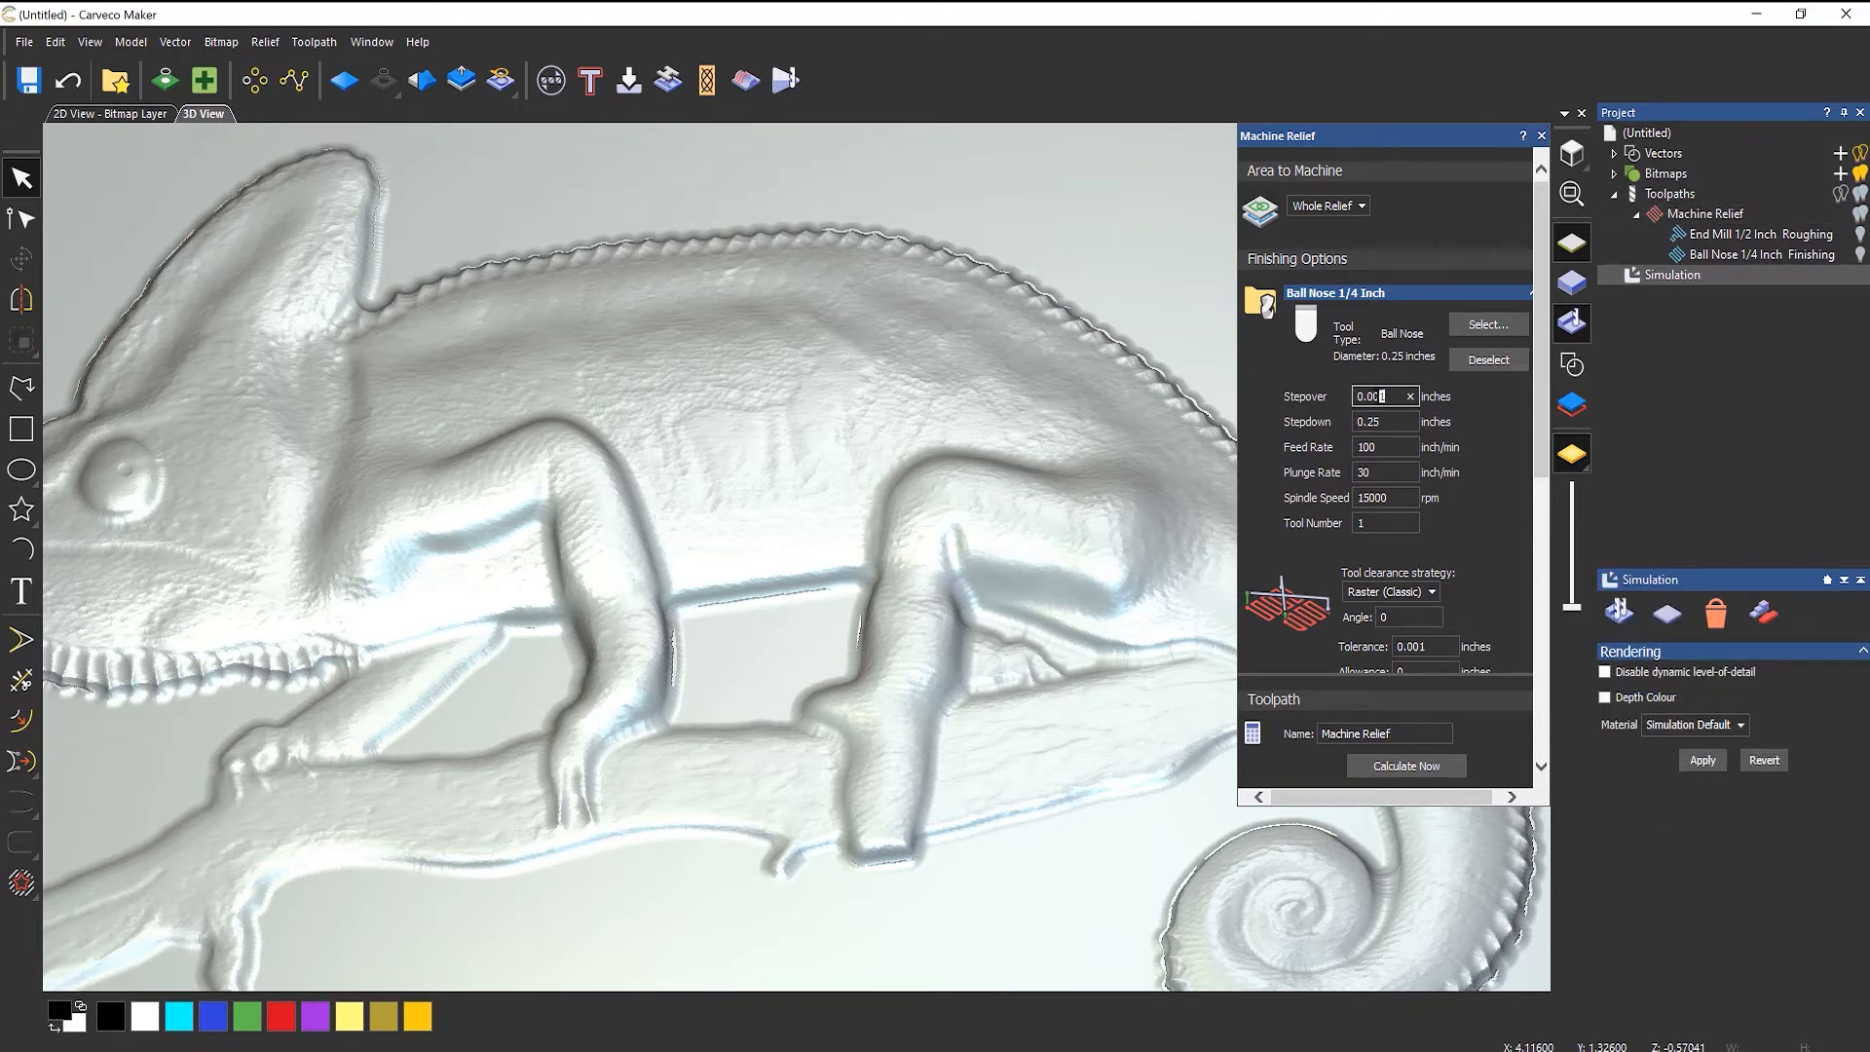
left_click_drag(1379, 397, 1376, 398)
type("3")
left_click(1431, 766)
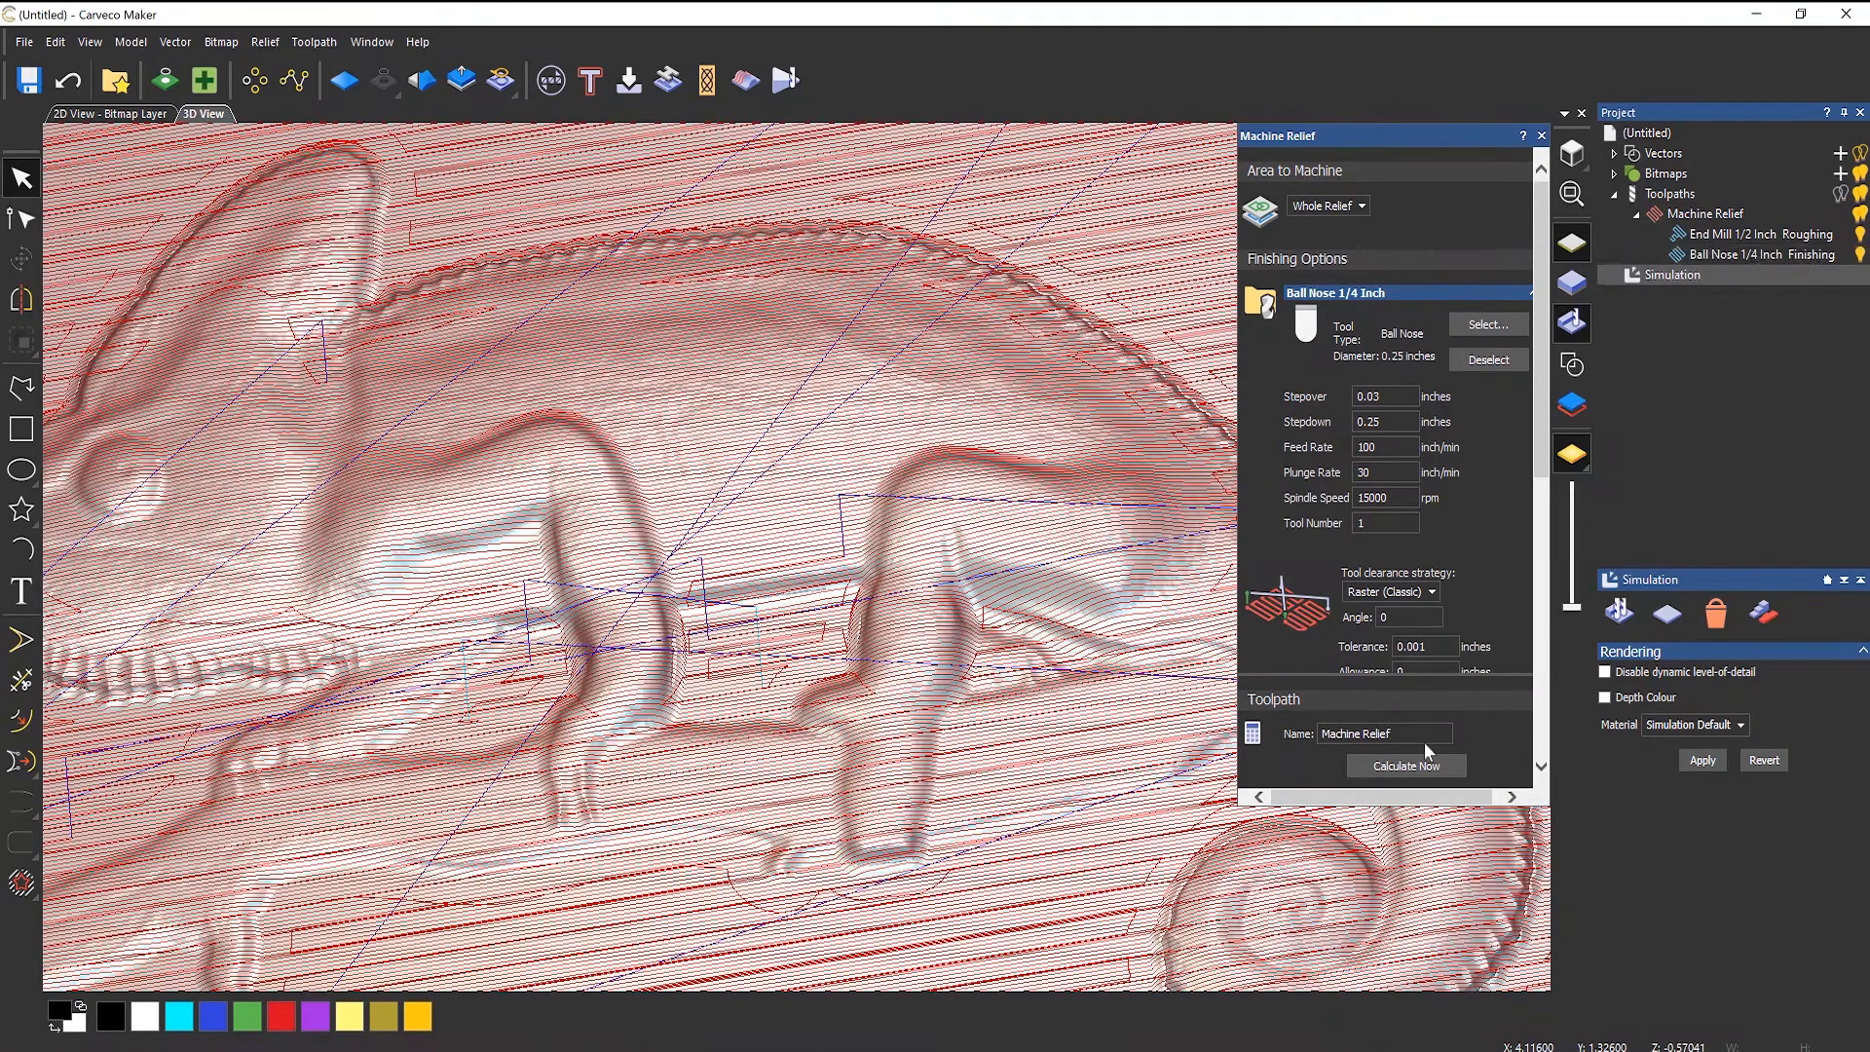
- Delete the existing simulation and simulate the complete Machine Relief toolpath with the 0.03 inch finishing stepover
right_click(1668, 280)
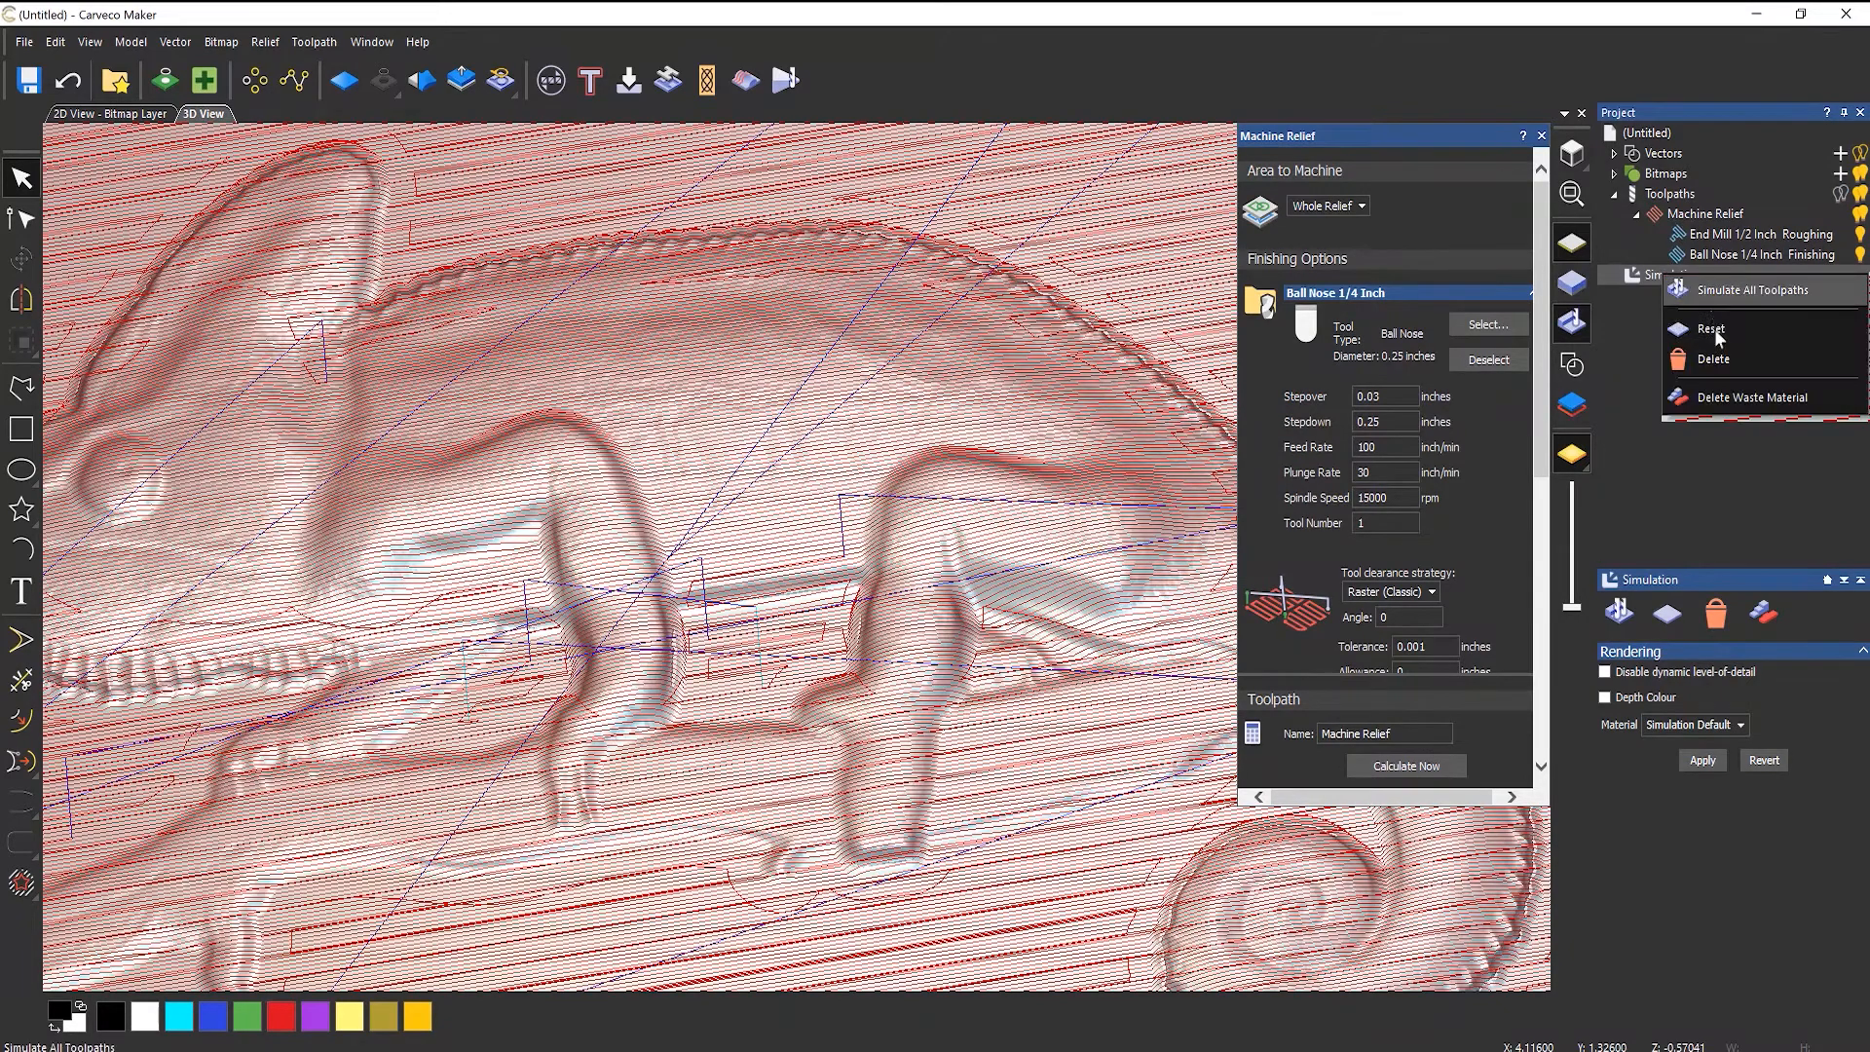
left_click(1722, 370)
right_click(1700, 215)
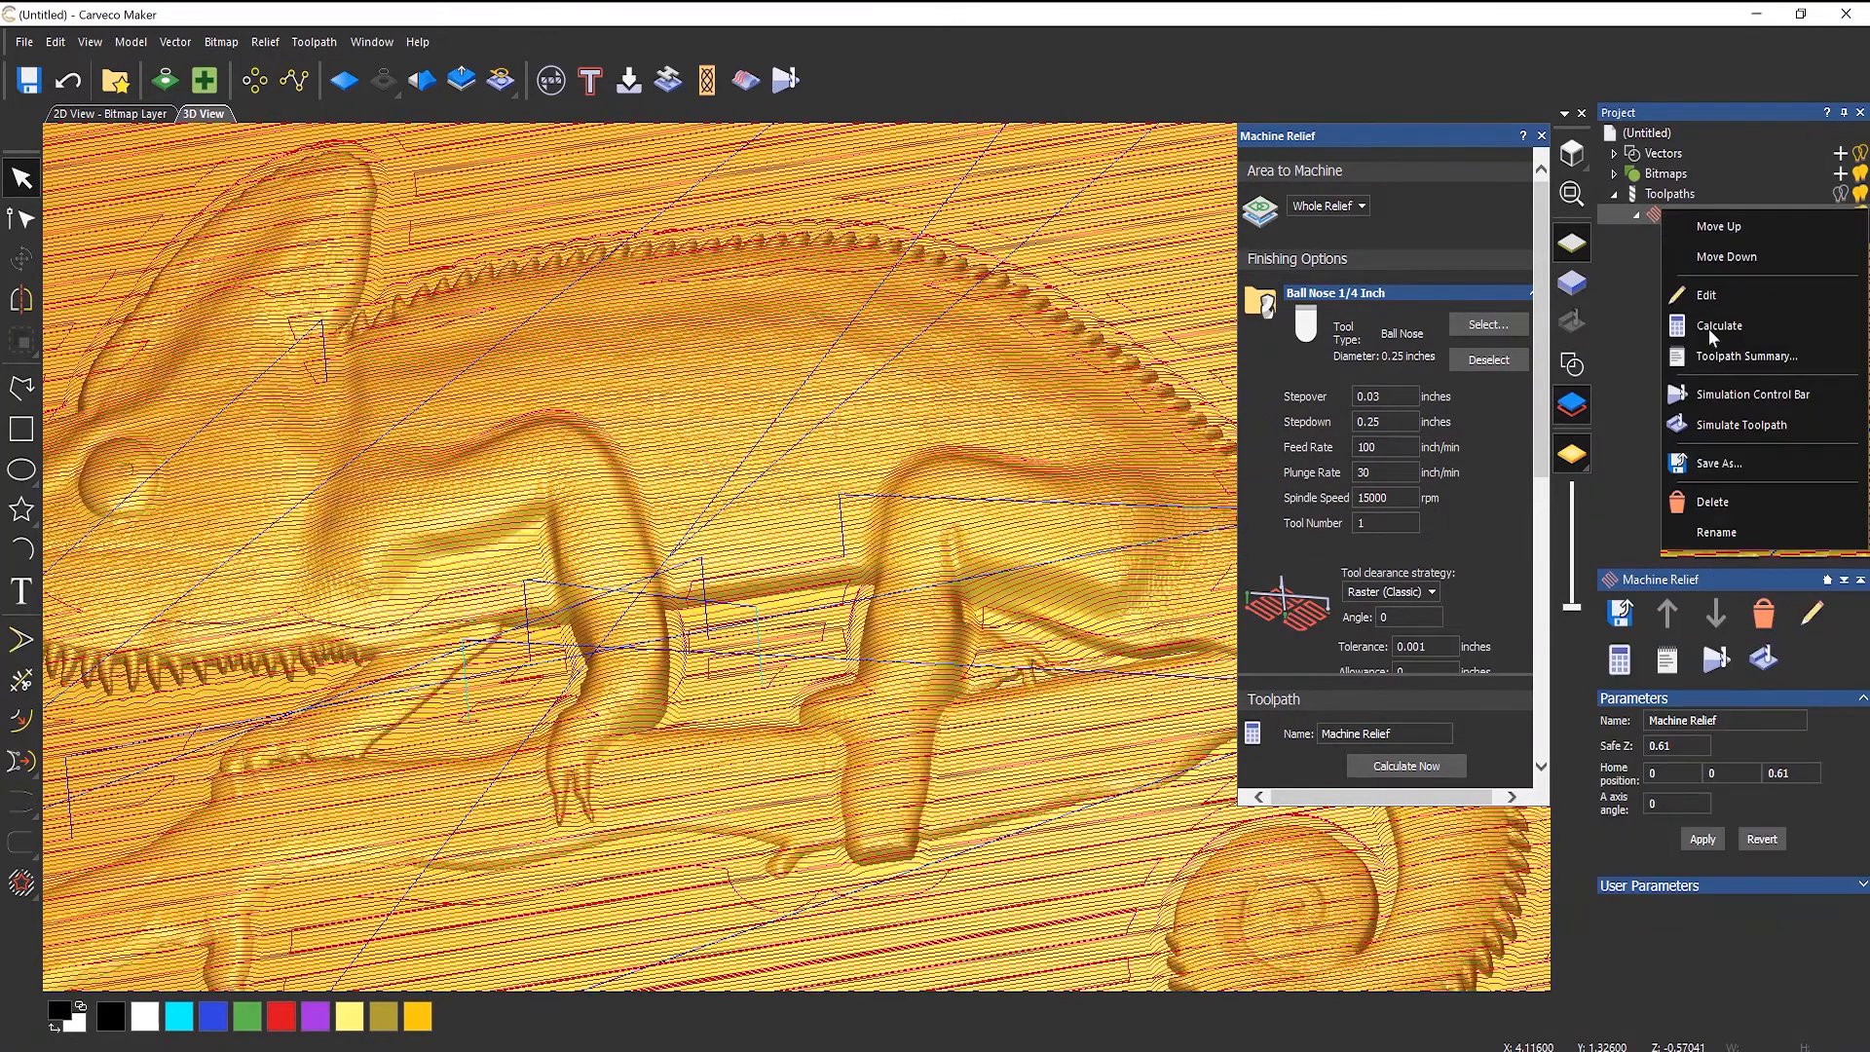
left_click(1714, 422)
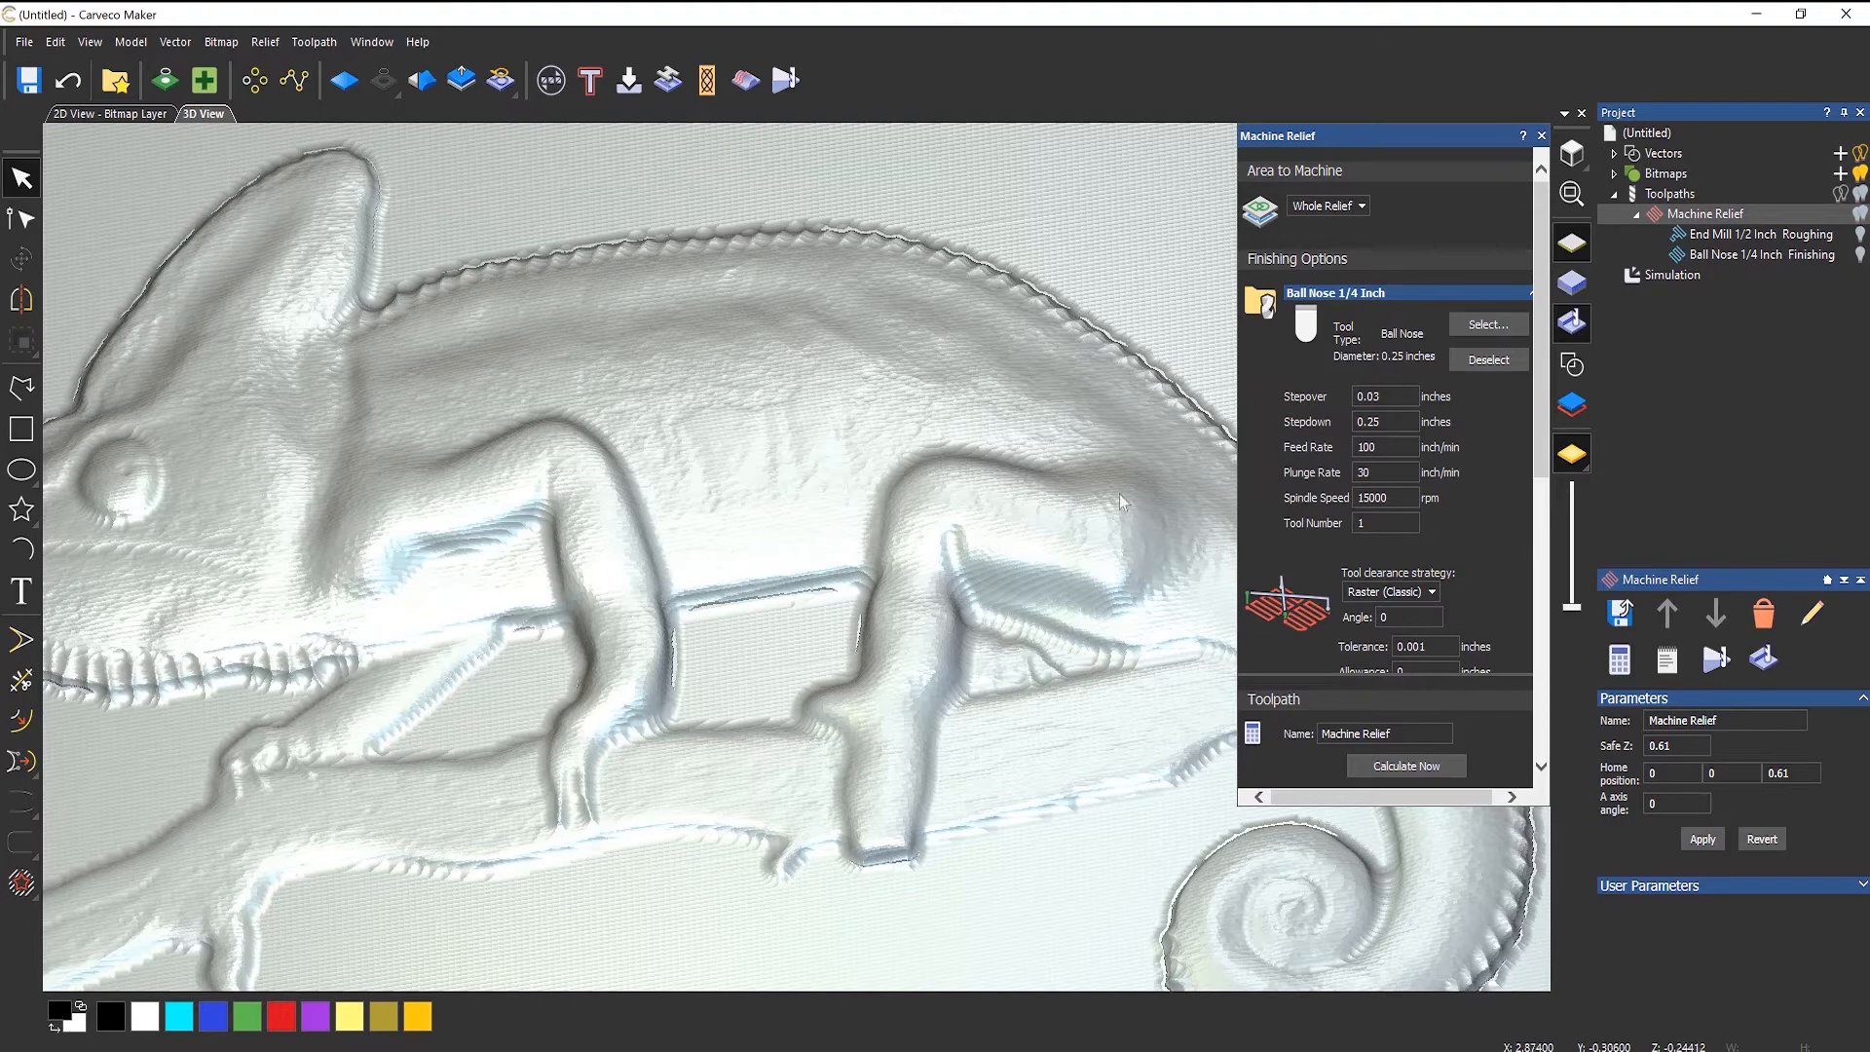
- Set the finishing stepover to 0.015 inches and recalculate the Machine Relief toolpath
left_click(1383, 397)
key("BackSpace")
type("15")
left_click(1400, 768)
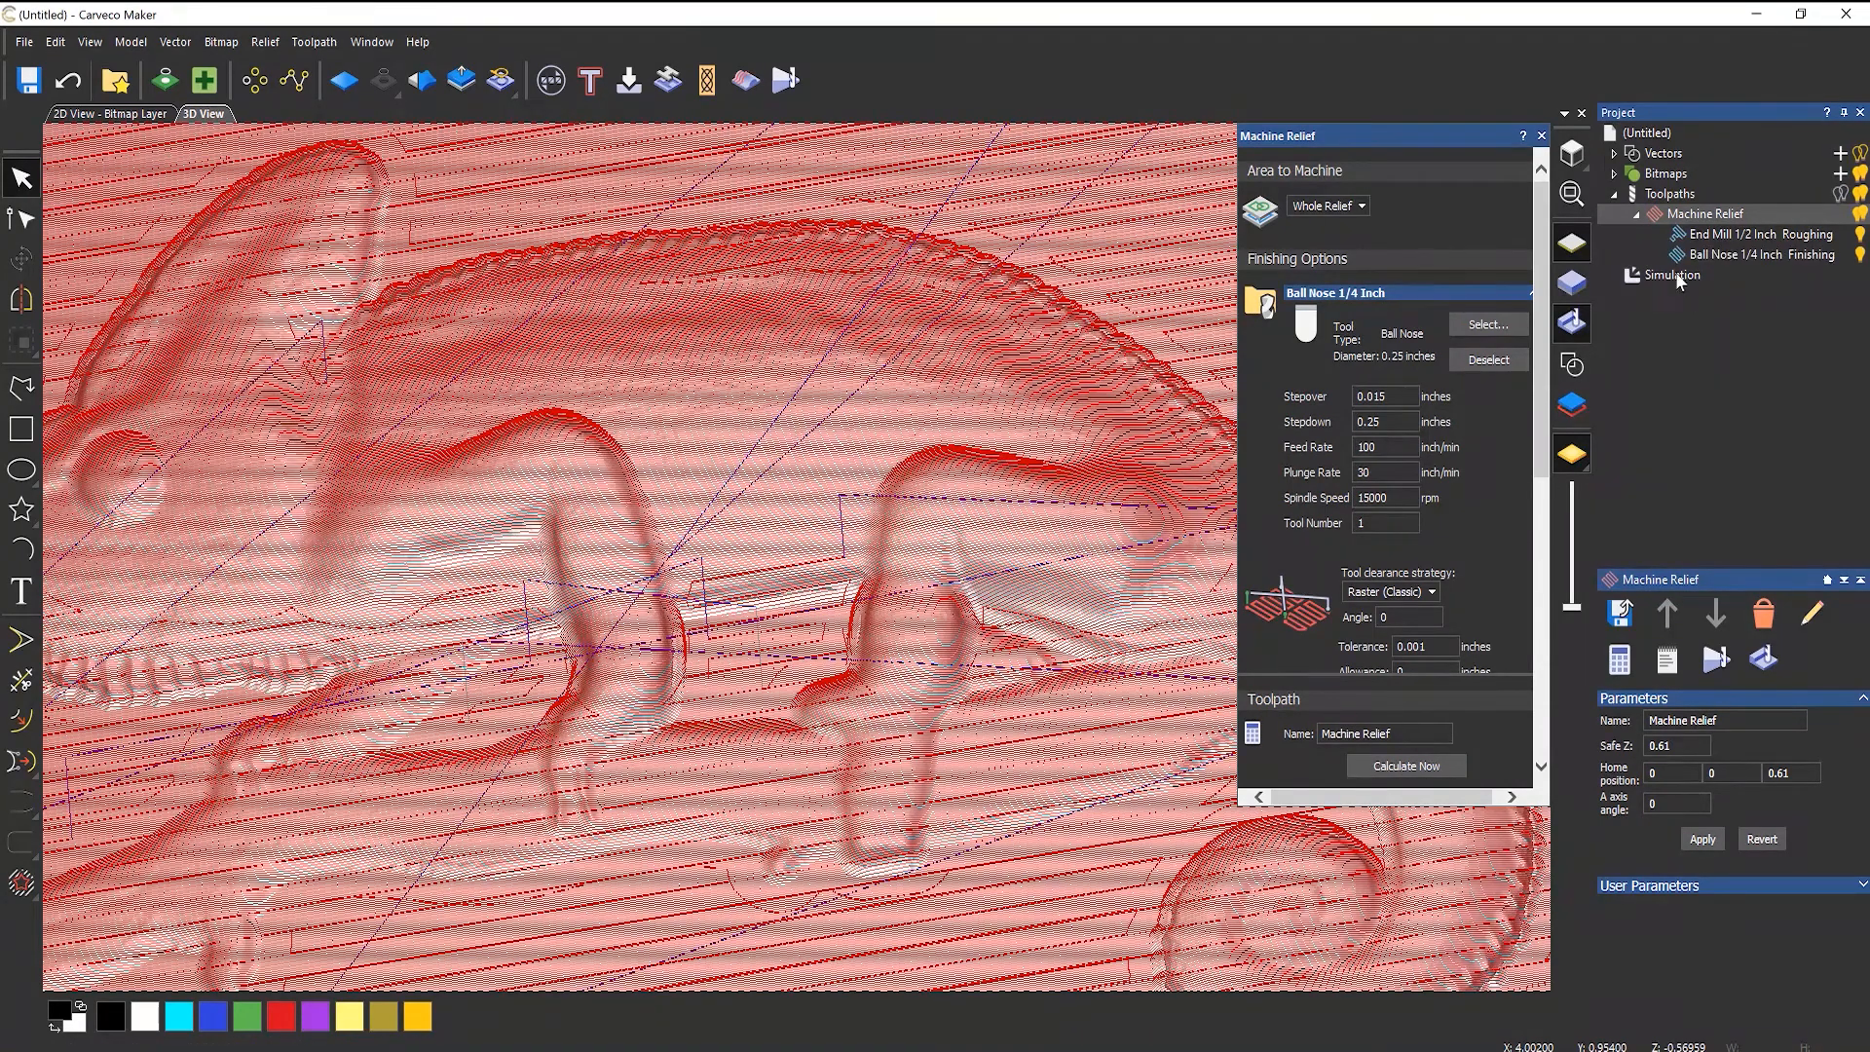
- Delete the outdated simulation and simulate the roughing and finishing passes together with the 0.015 inch stepover
left_click(1676, 273)
right_click(1675, 273)
left_click(1703, 368)
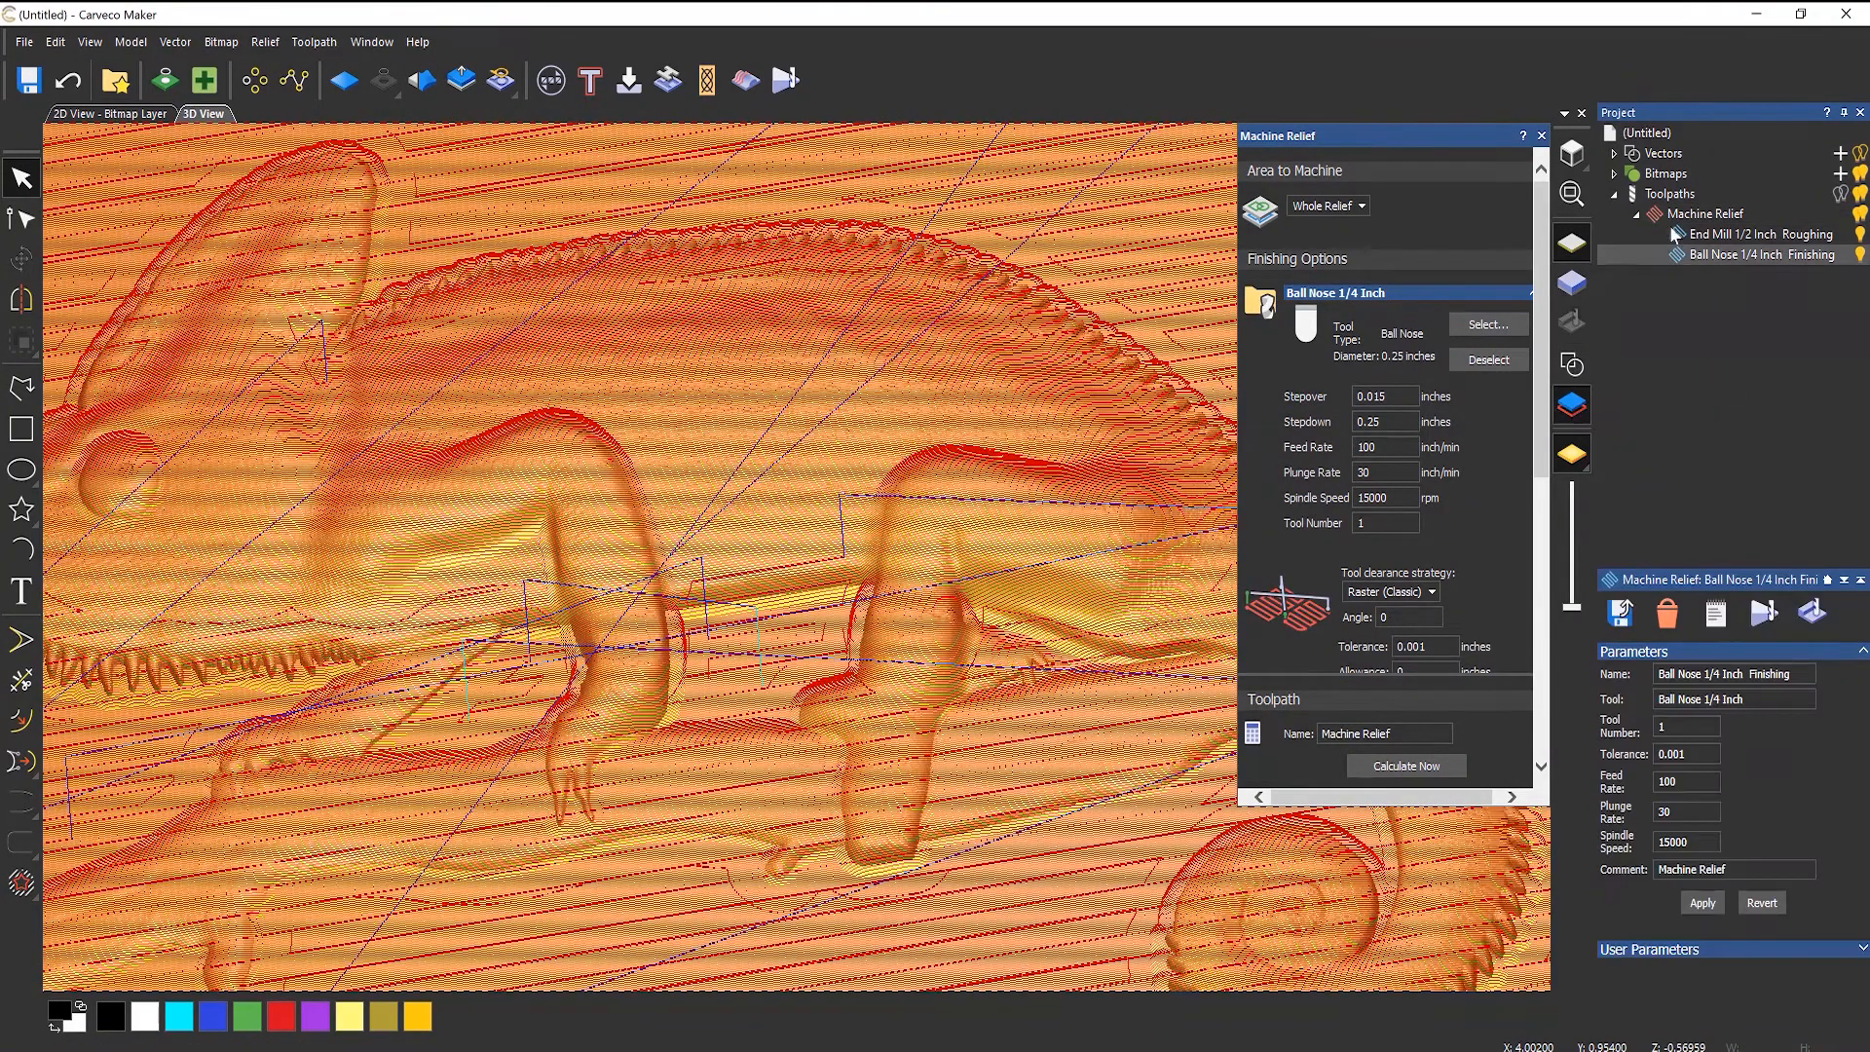
right_click(1661, 213)
left_click(1734, 425)
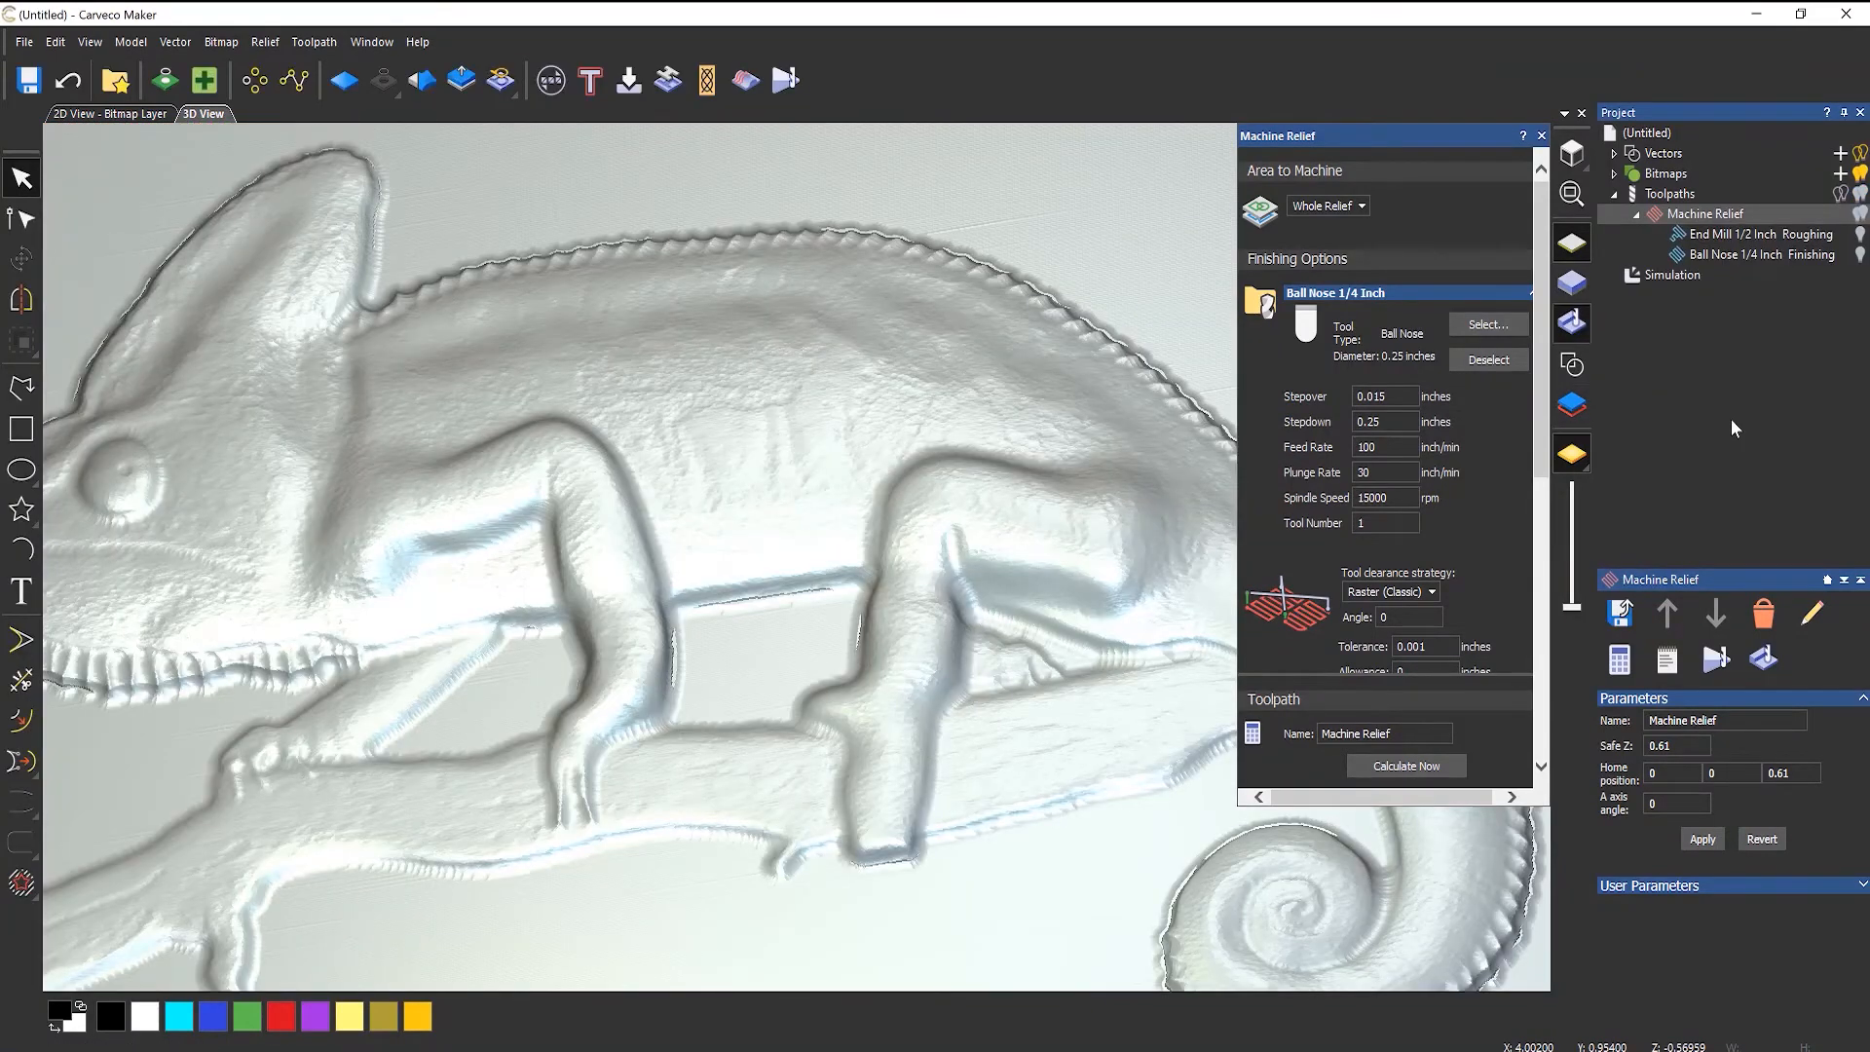
- Delete the existing simulation and simulate only the End Mill 1/2 Inch roughing toolpath
right_click_drag(816, 349, 821, 455)
left_click_drag(810, 508, 653, 611)
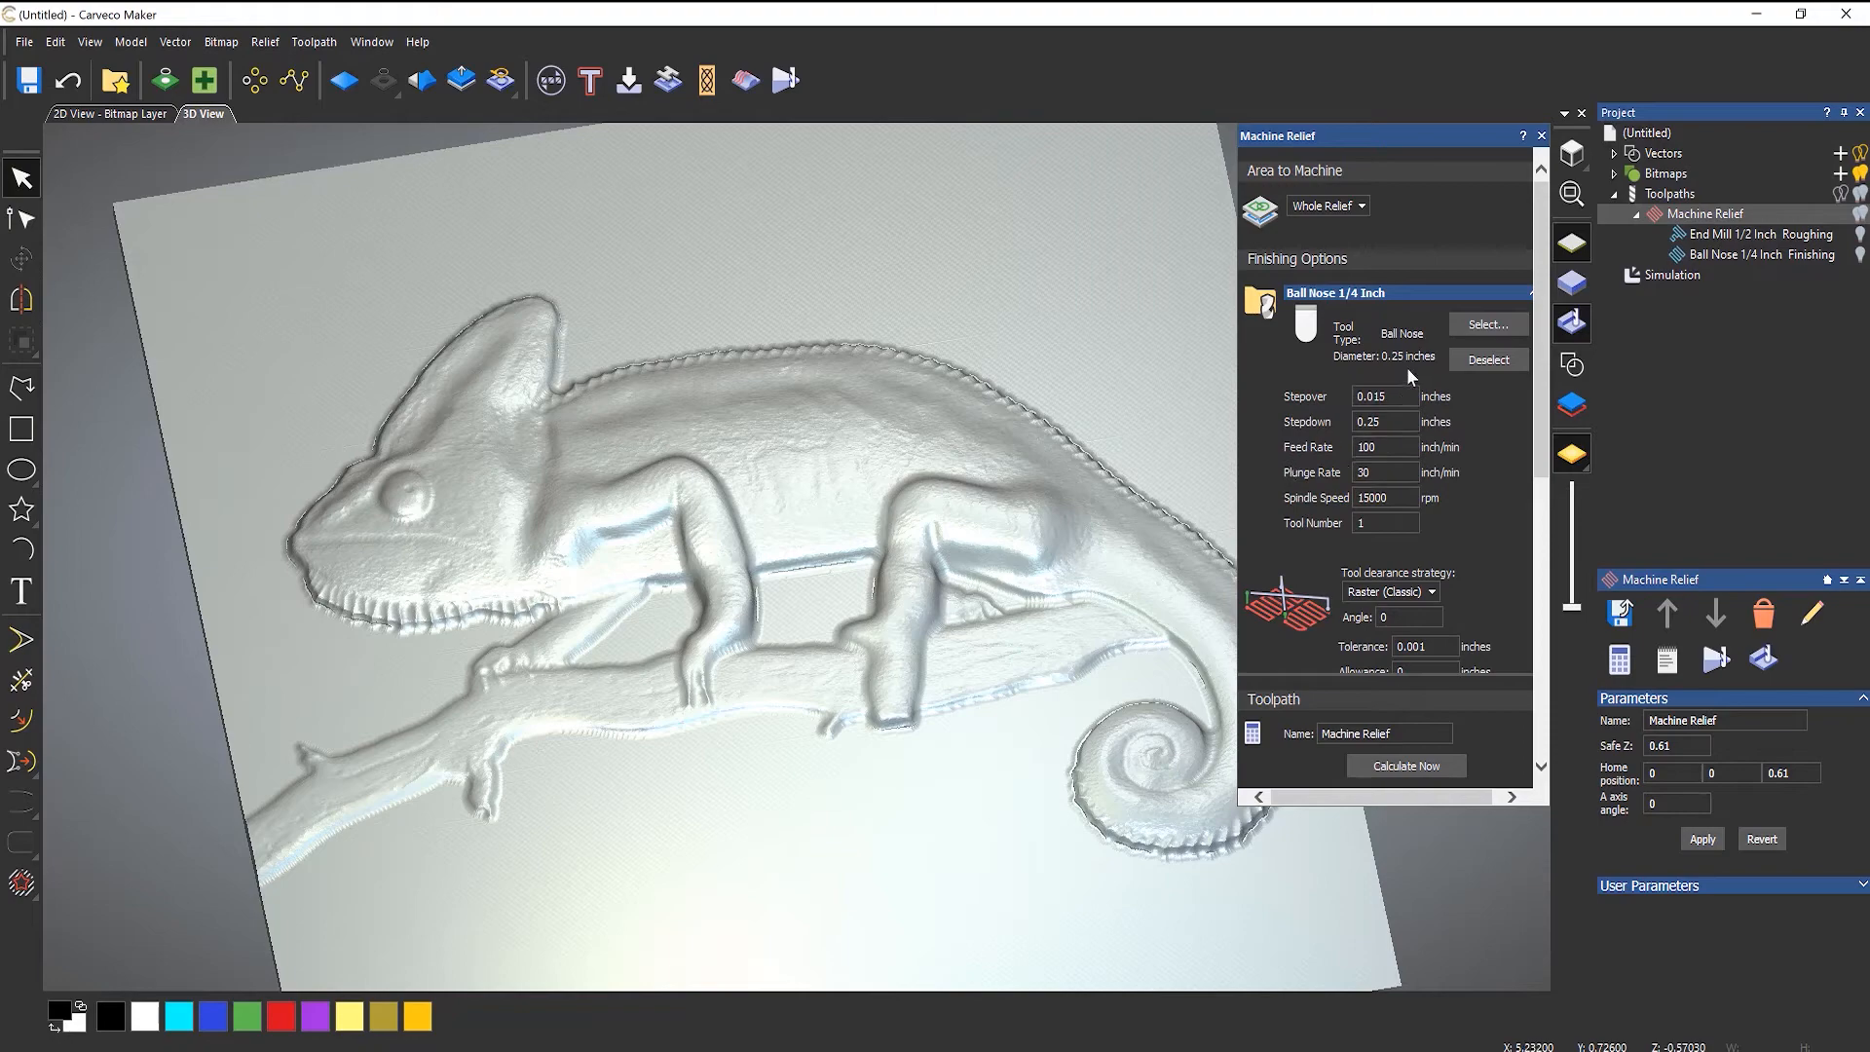
scroll(1426, 453, "down", 5)
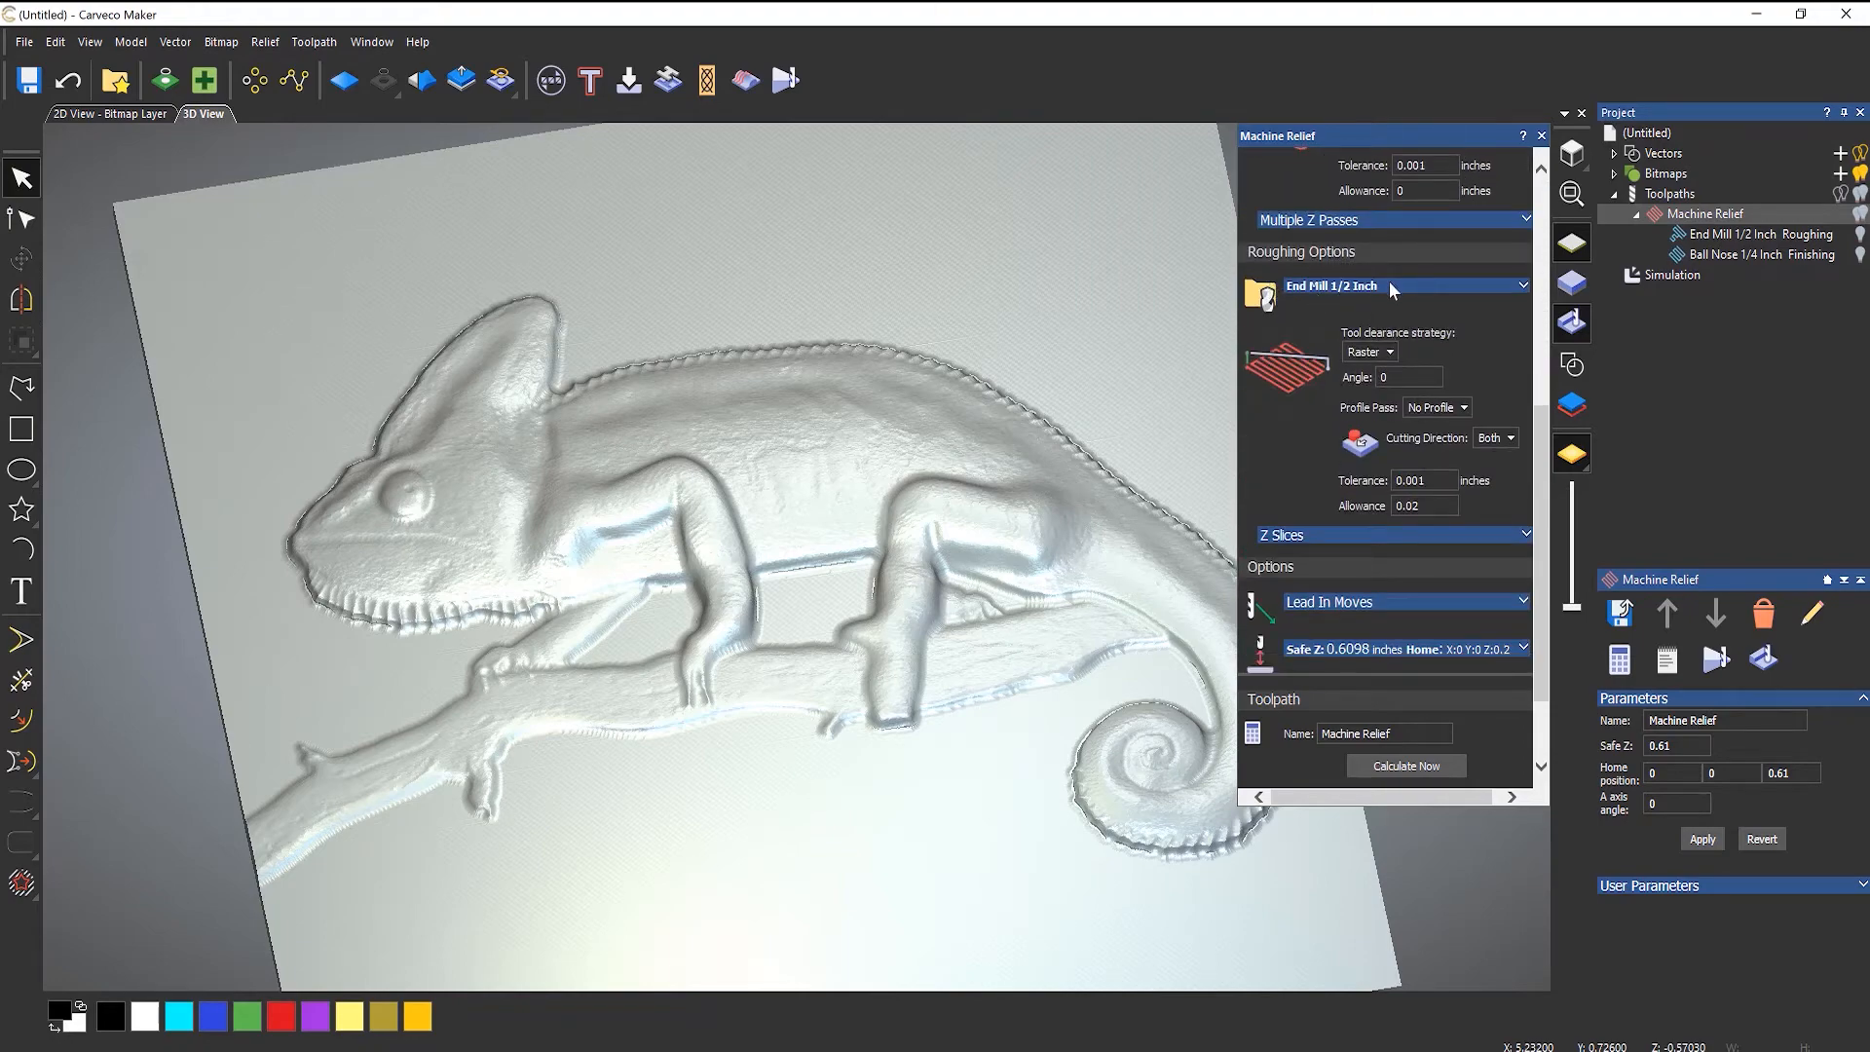
left_click(1674, 278)
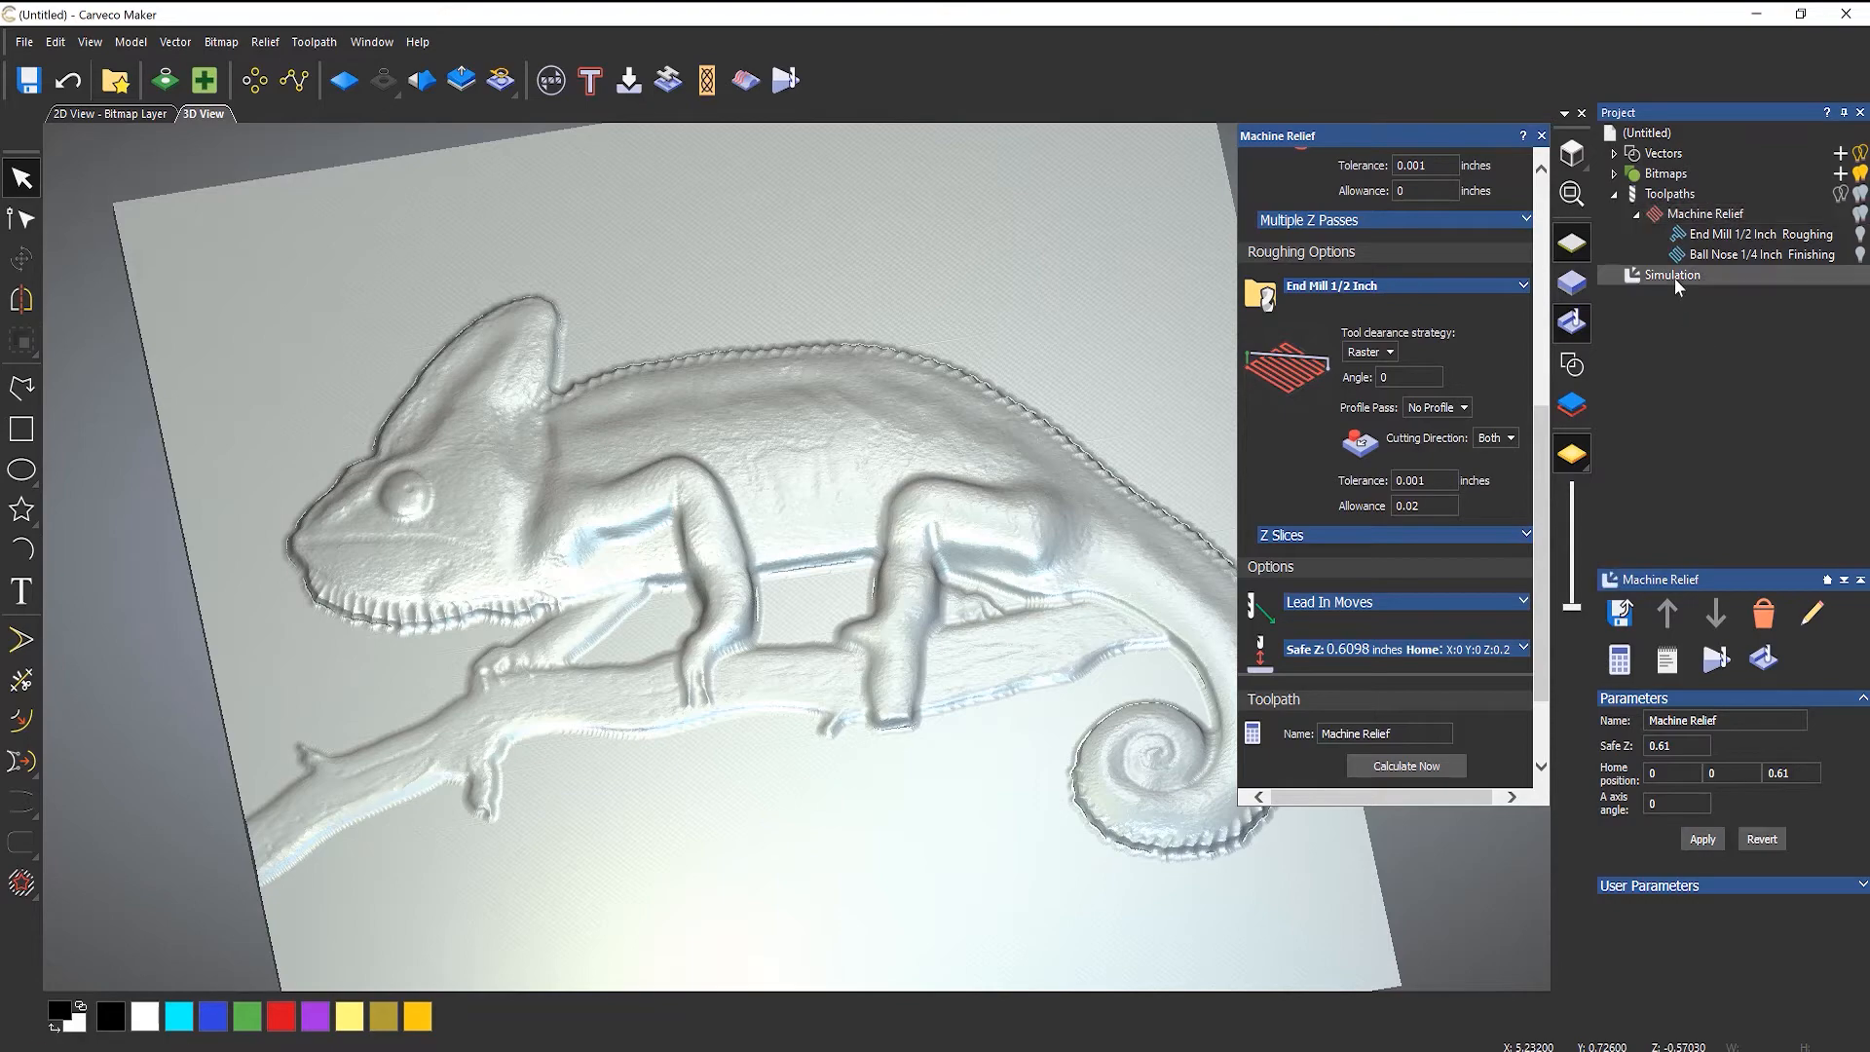
right_click(1674, 277)
left_click(1714, 374)
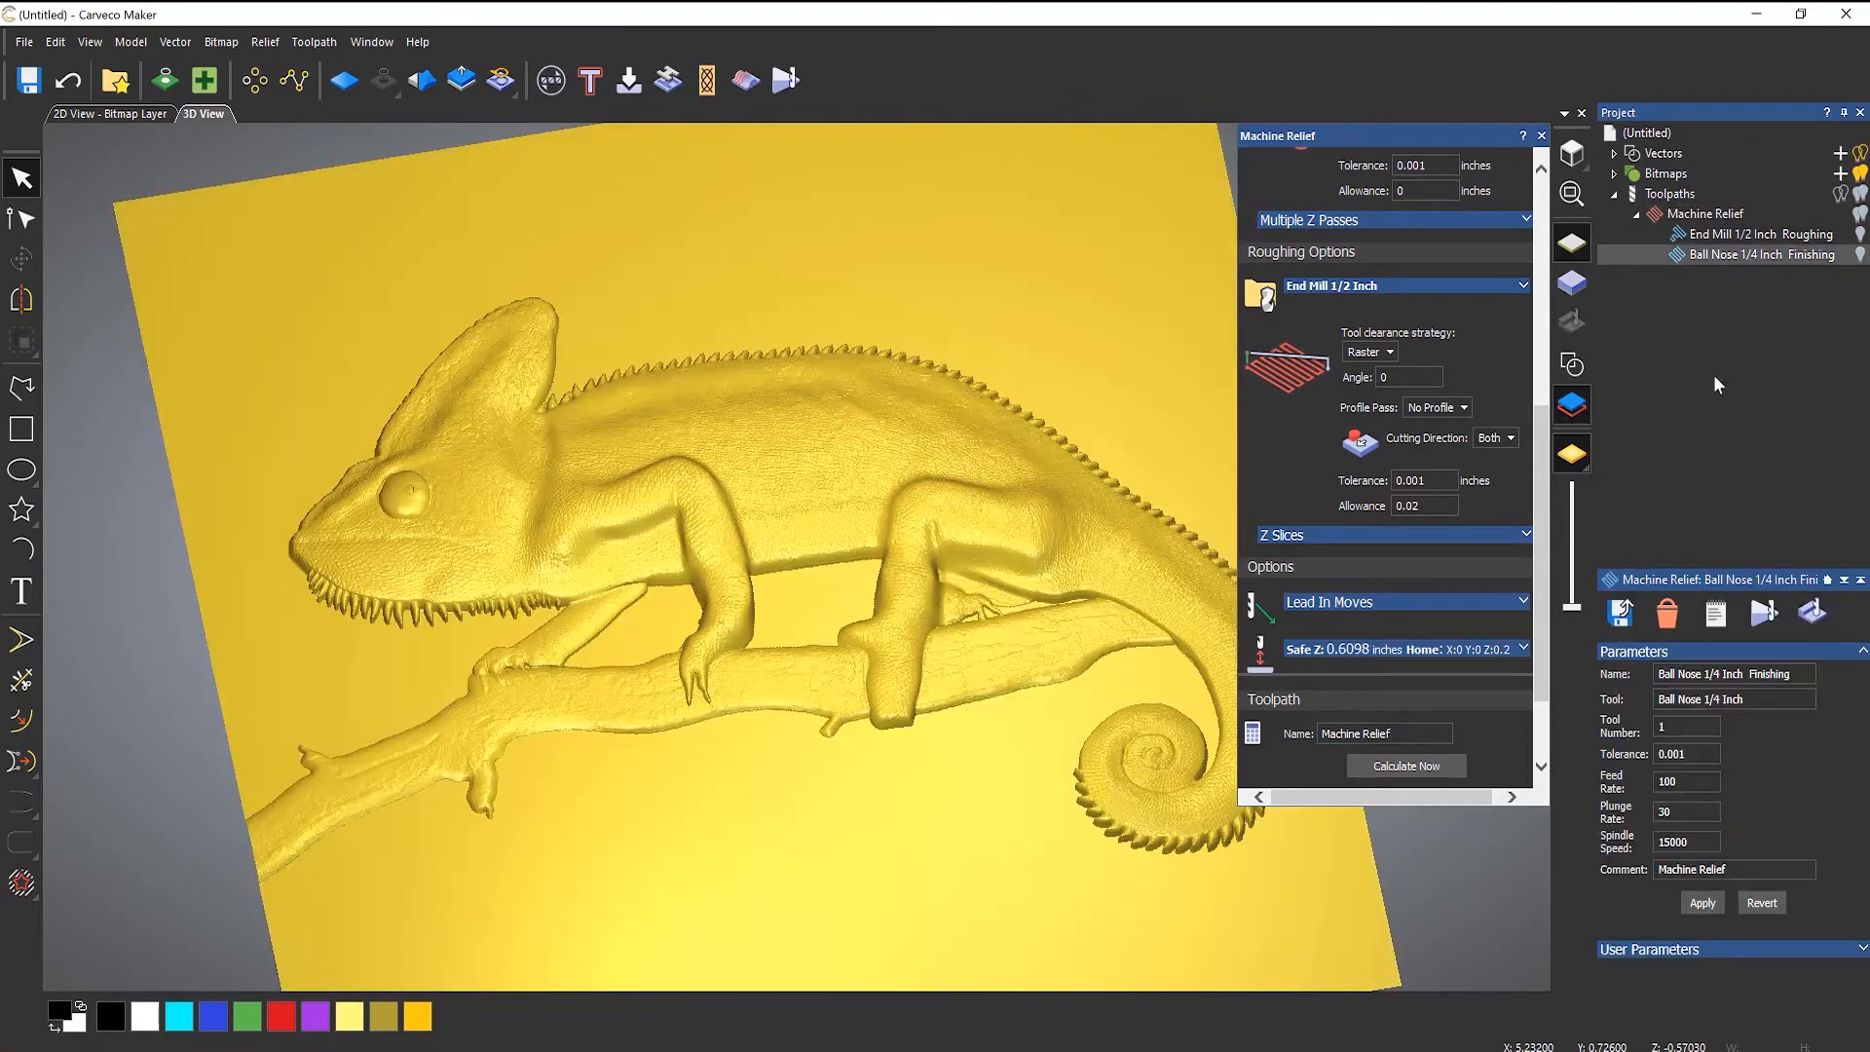
left_click(1726, 237)
right_click(1726, 236)
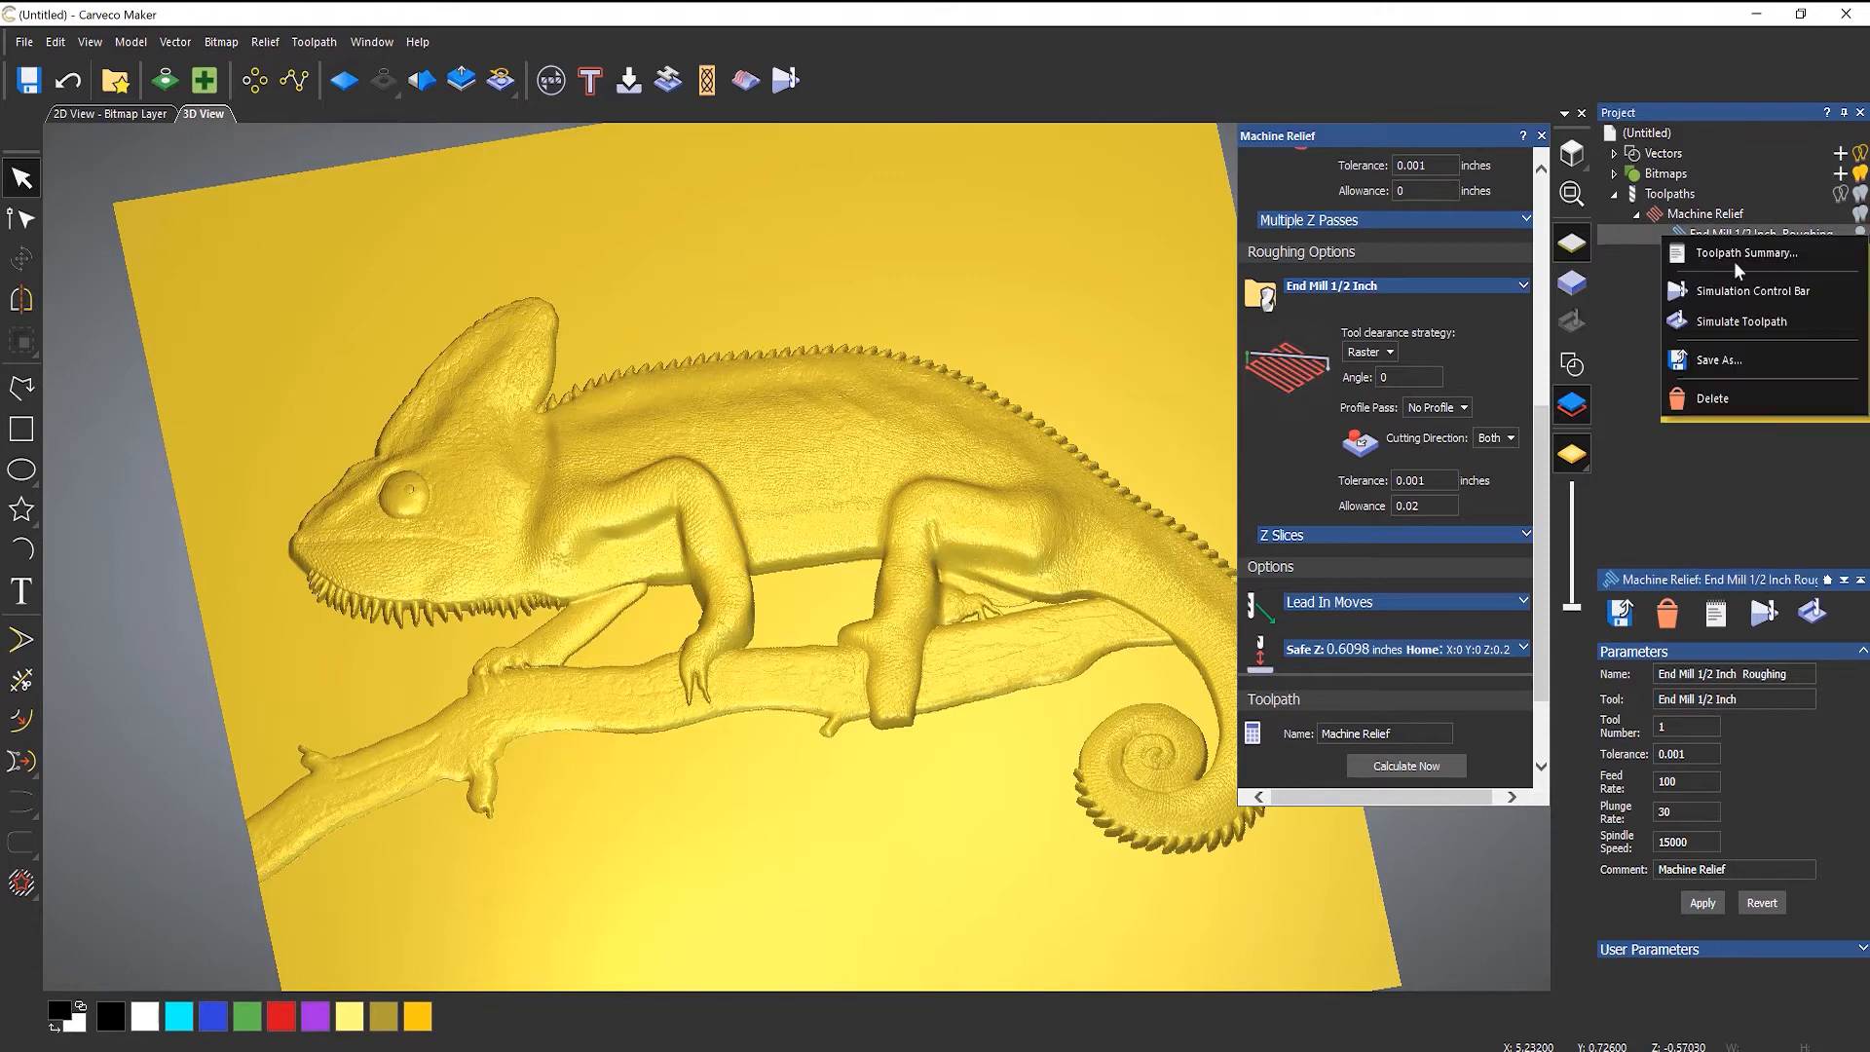
left_click(1753, 321)
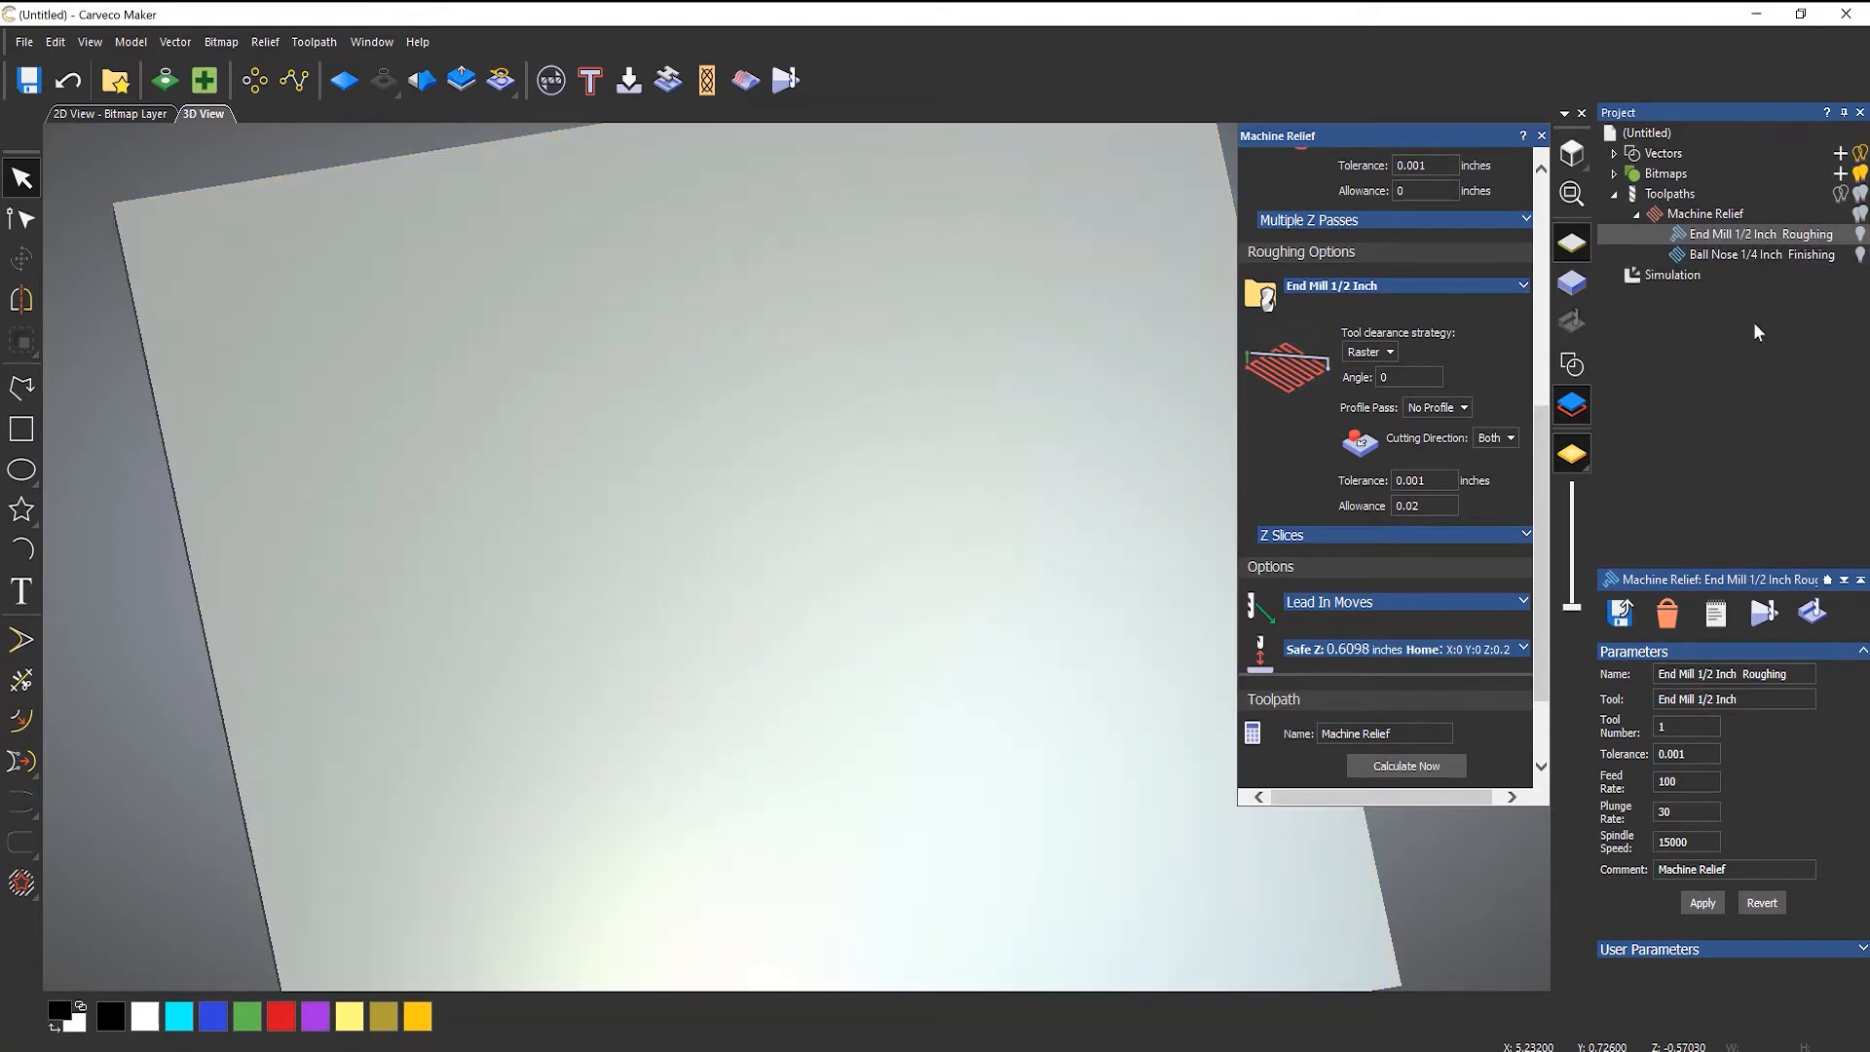
- Examine the depth steps left by the simulated roughing pass around the chameleon's body, legs and branch
left_click_drag(665, 613, 720, 640)
scroll(722, 641, "up", 2)
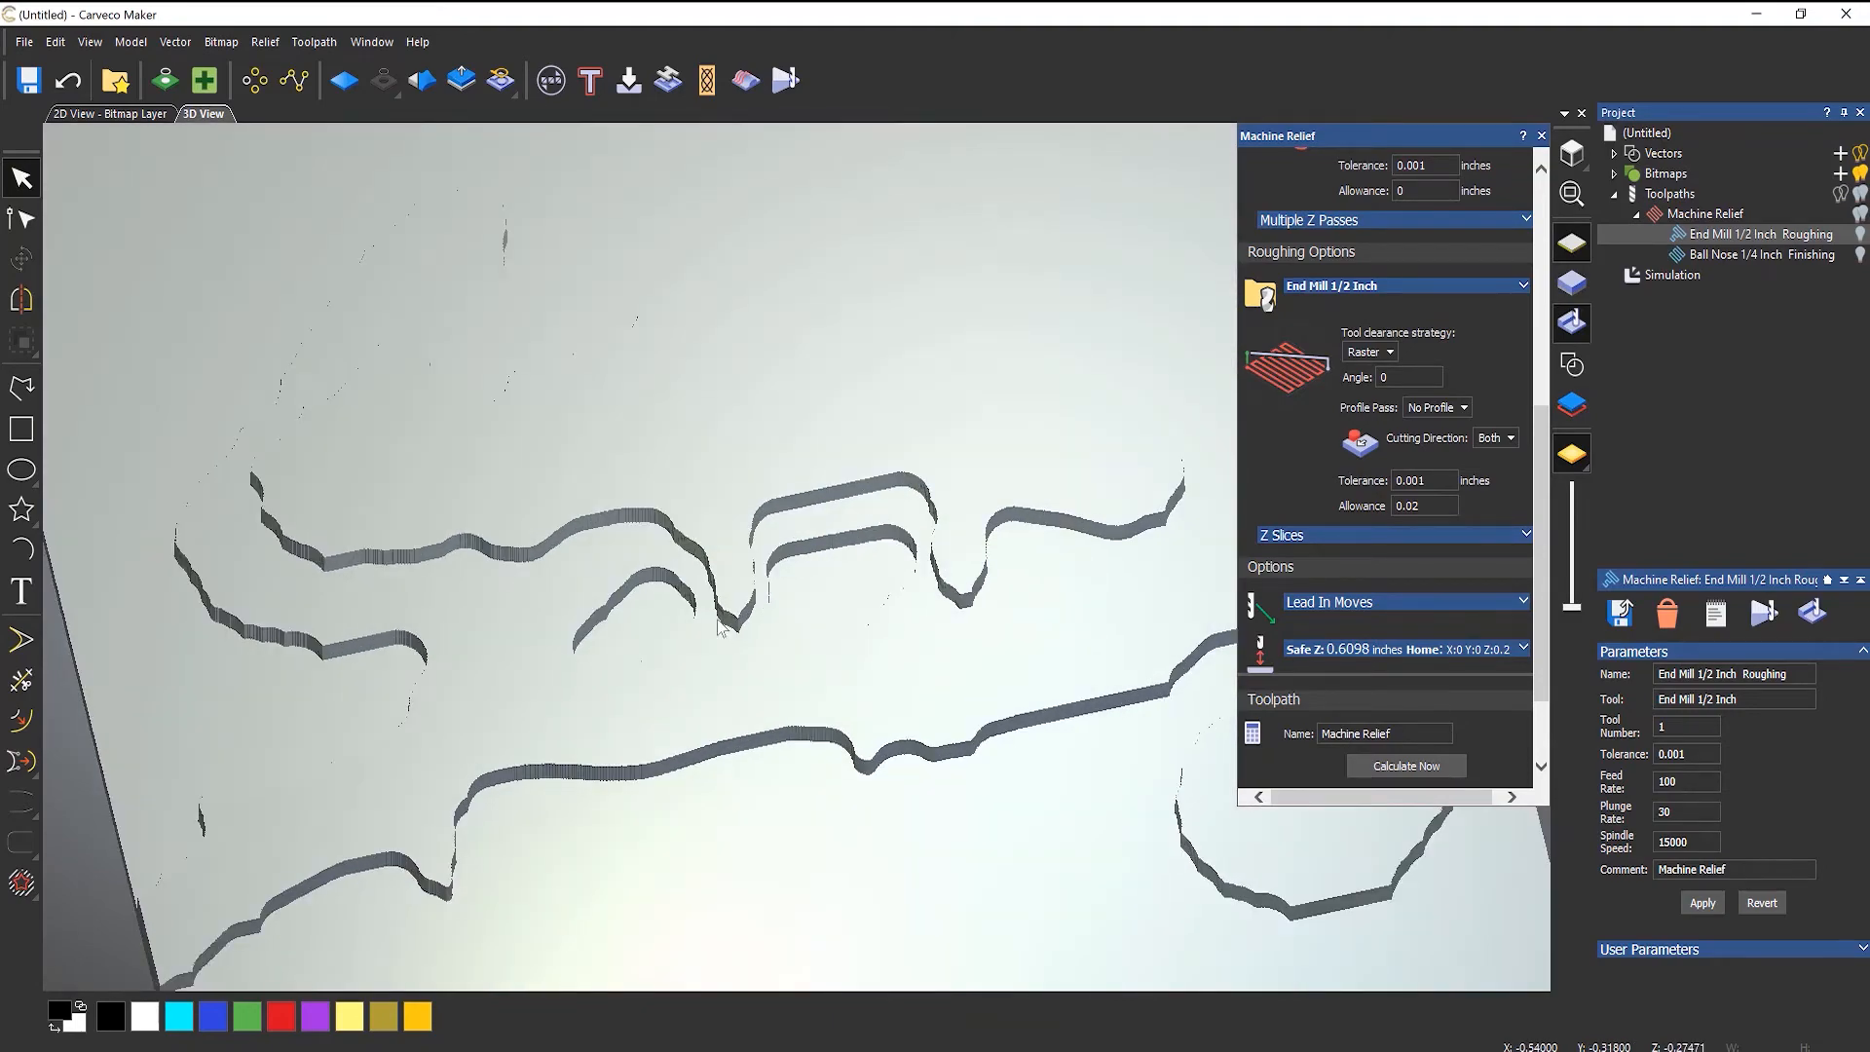
scroll(721, 623, "down", 2)
scroll(704, 588, "up", 2)
scroll(563, 557, "up", 2)
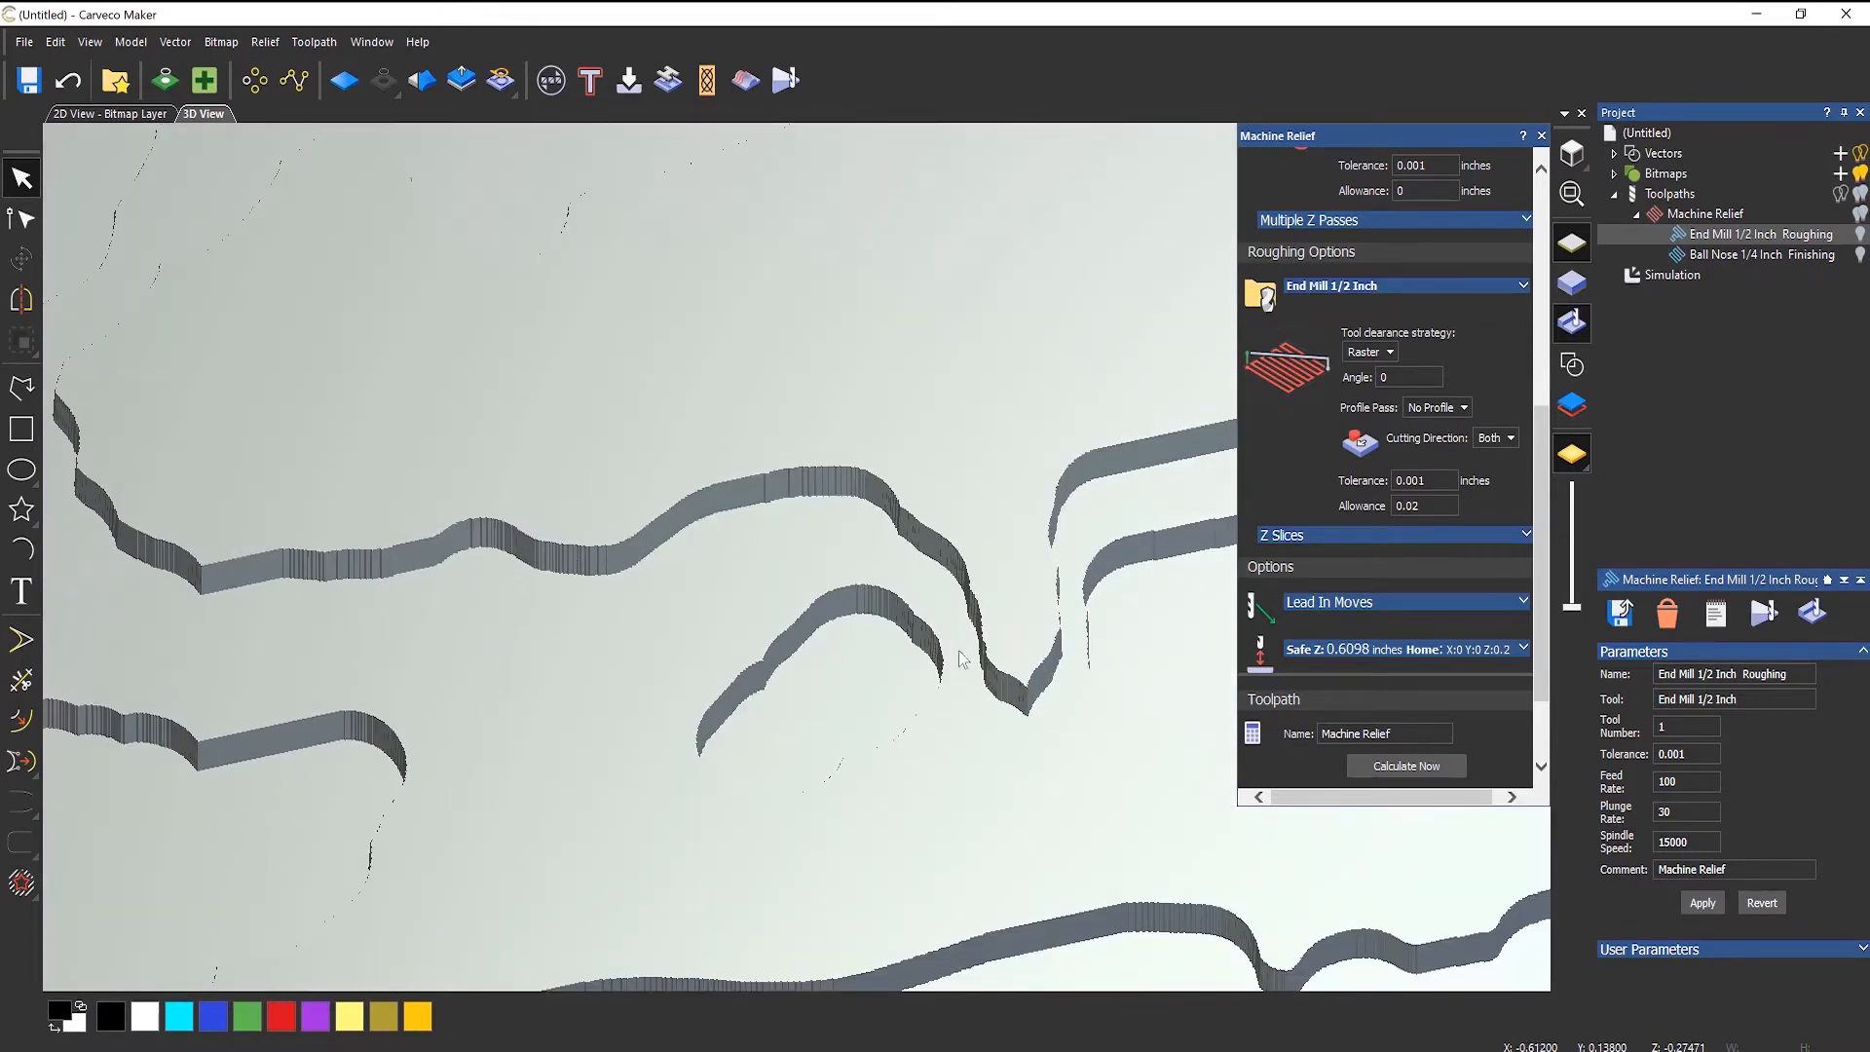
scroll(990, 533, "up", 3)
left_click_drag(1089, 466, 1114, 388)
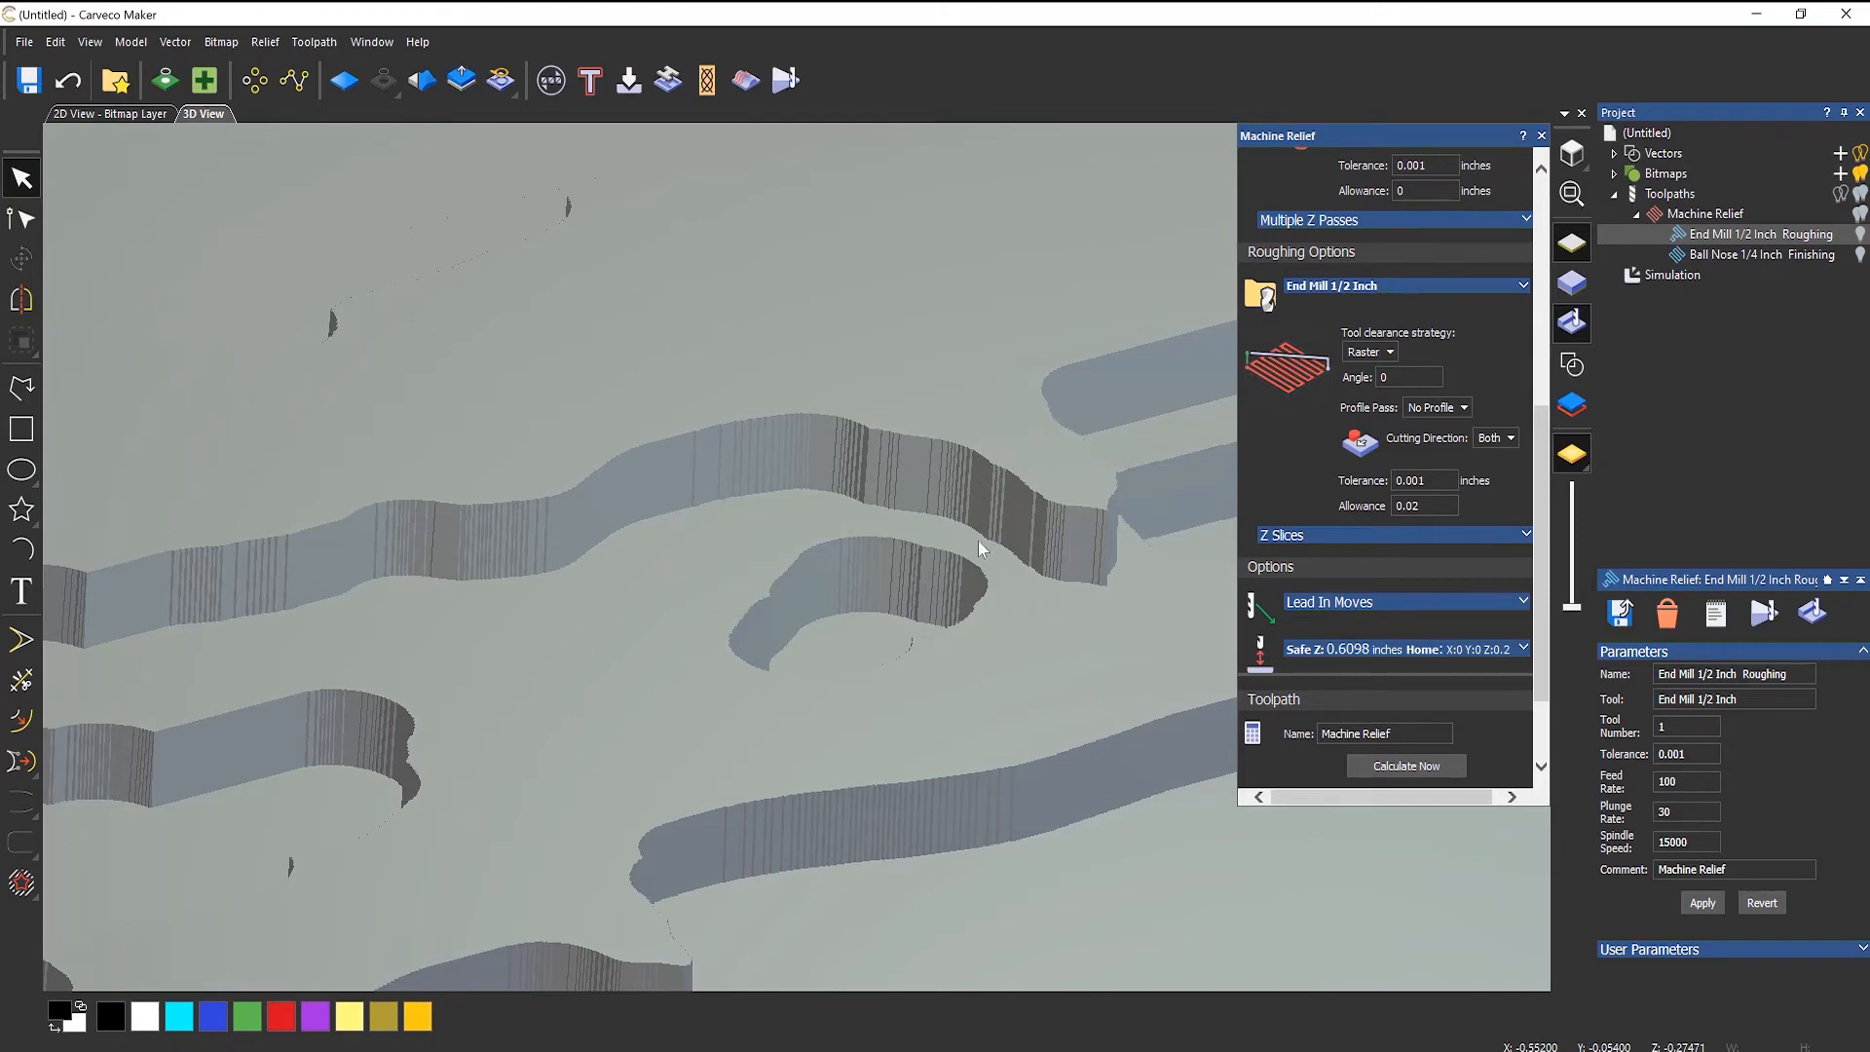
scroll(886, 493, "down", 3)
left_click_drag(909, 544, 791, 621)
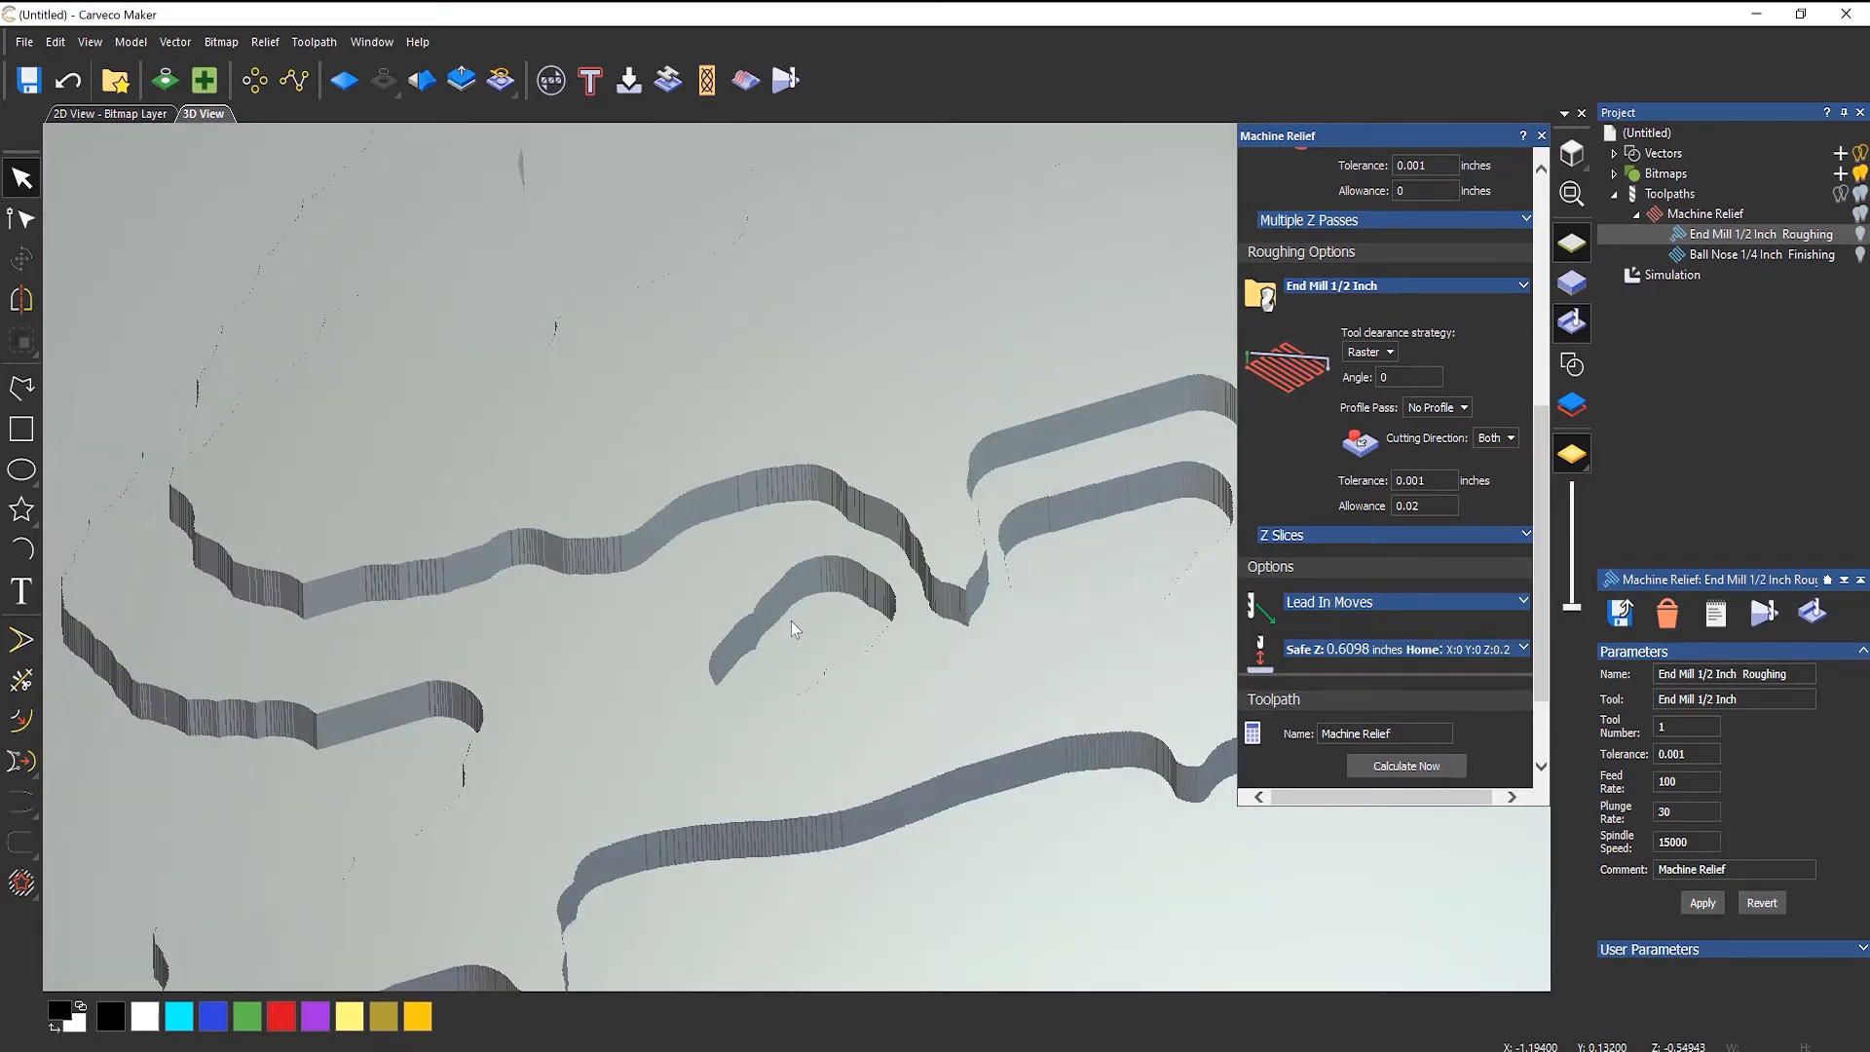
scroll(788, 624, "down", 2)
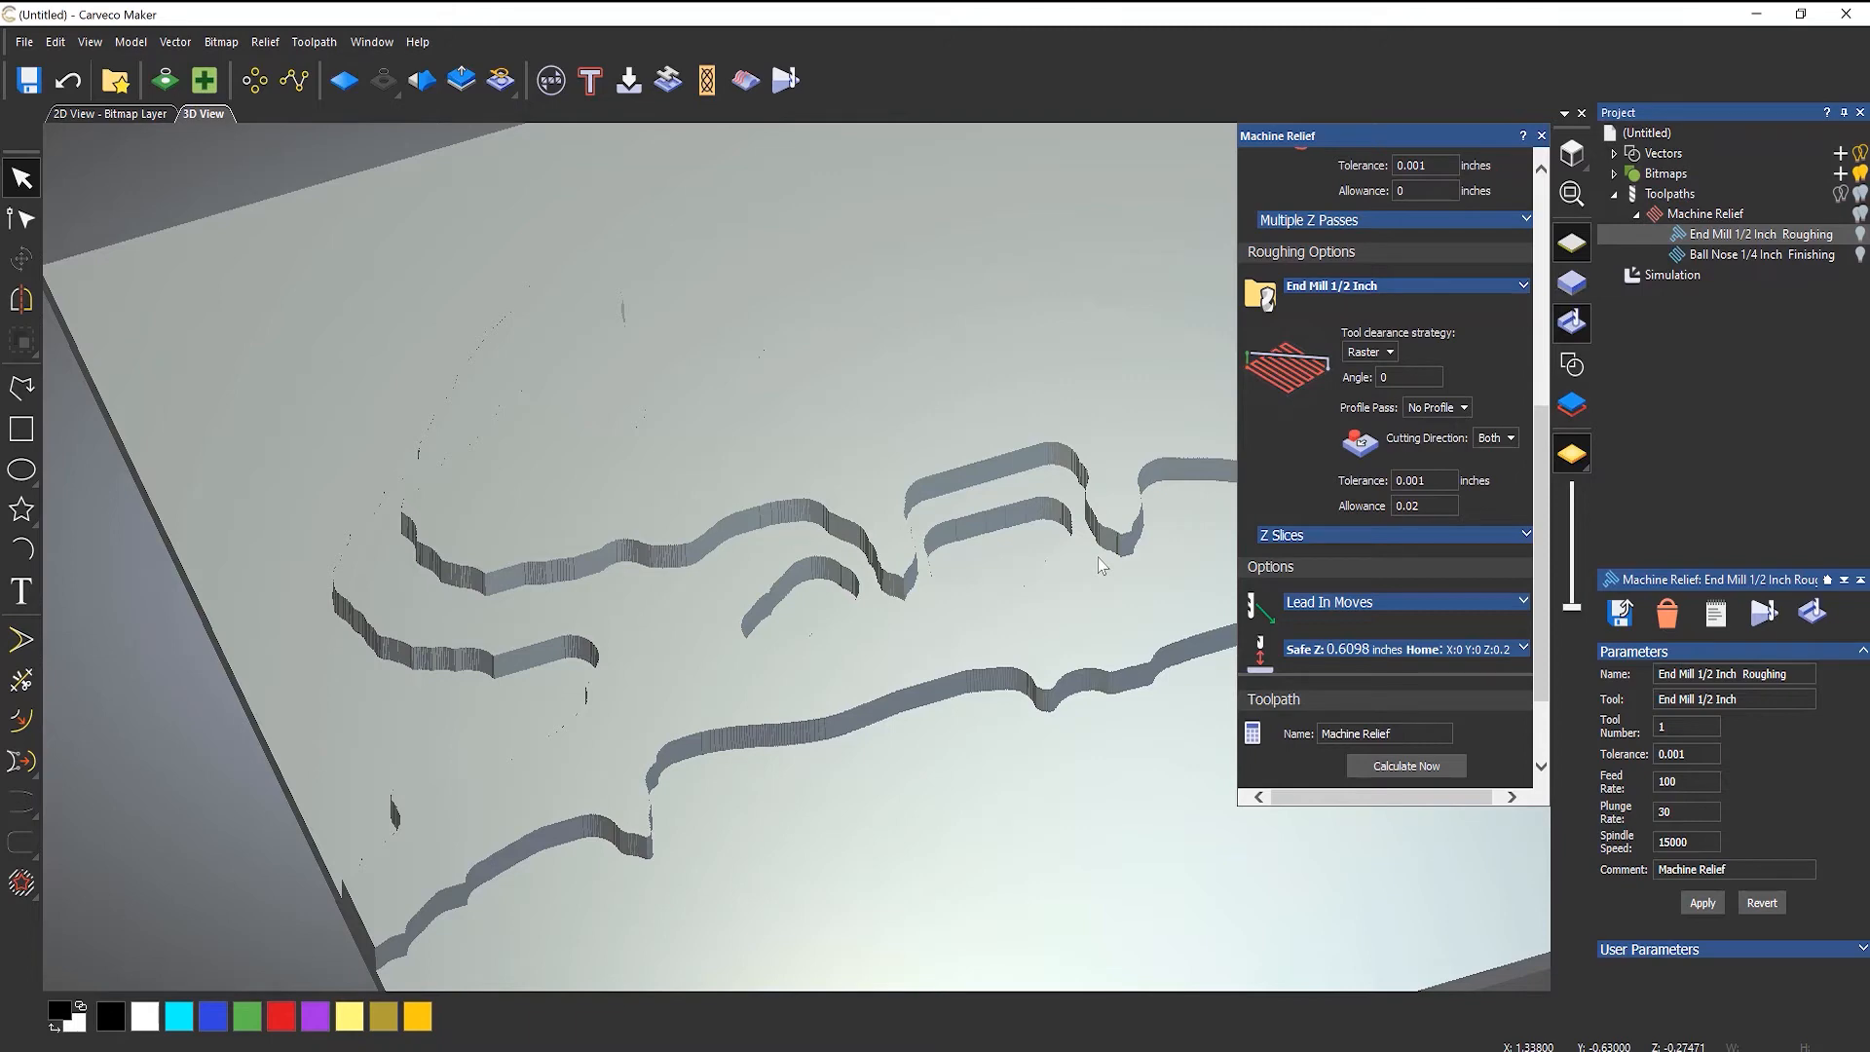
- Set the End Mill 1/2 Inch roughing stepdown to 0.2 inches and recalculate the Machine Relief toolpath
left_click(1344, 286)
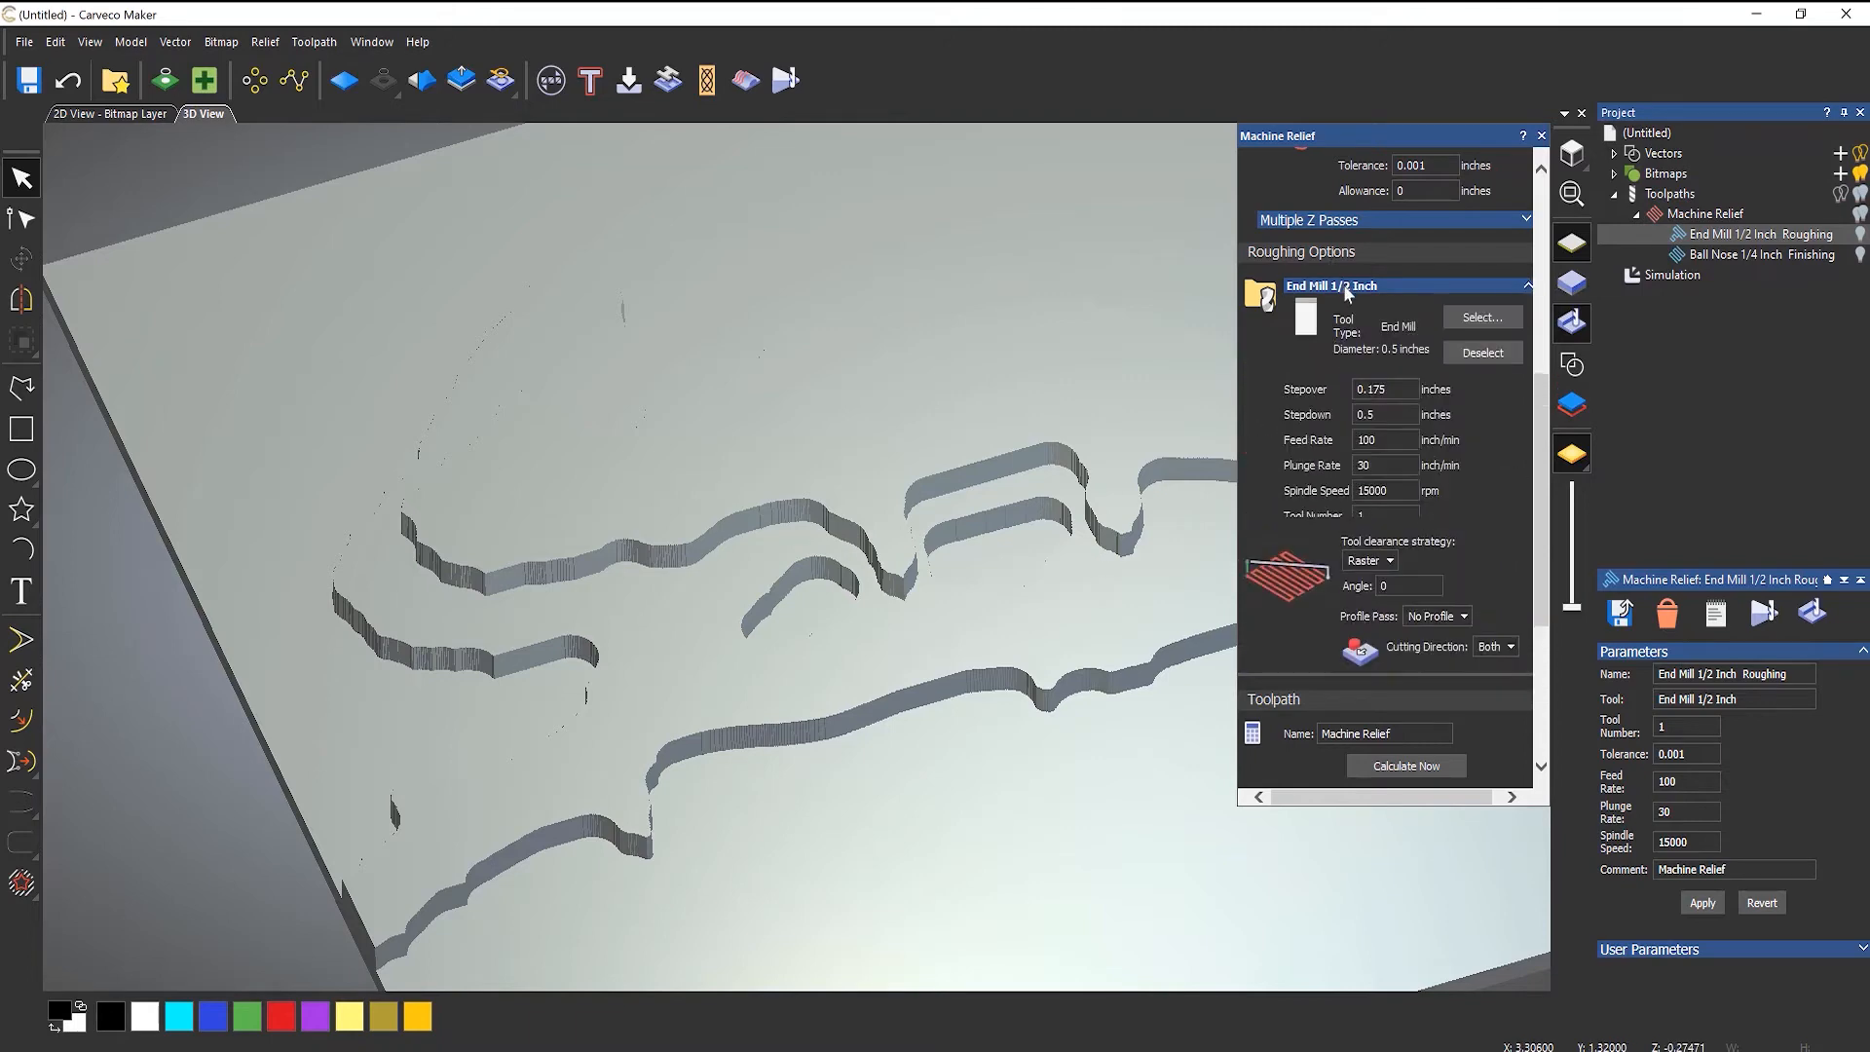
double_click(1369, 415)
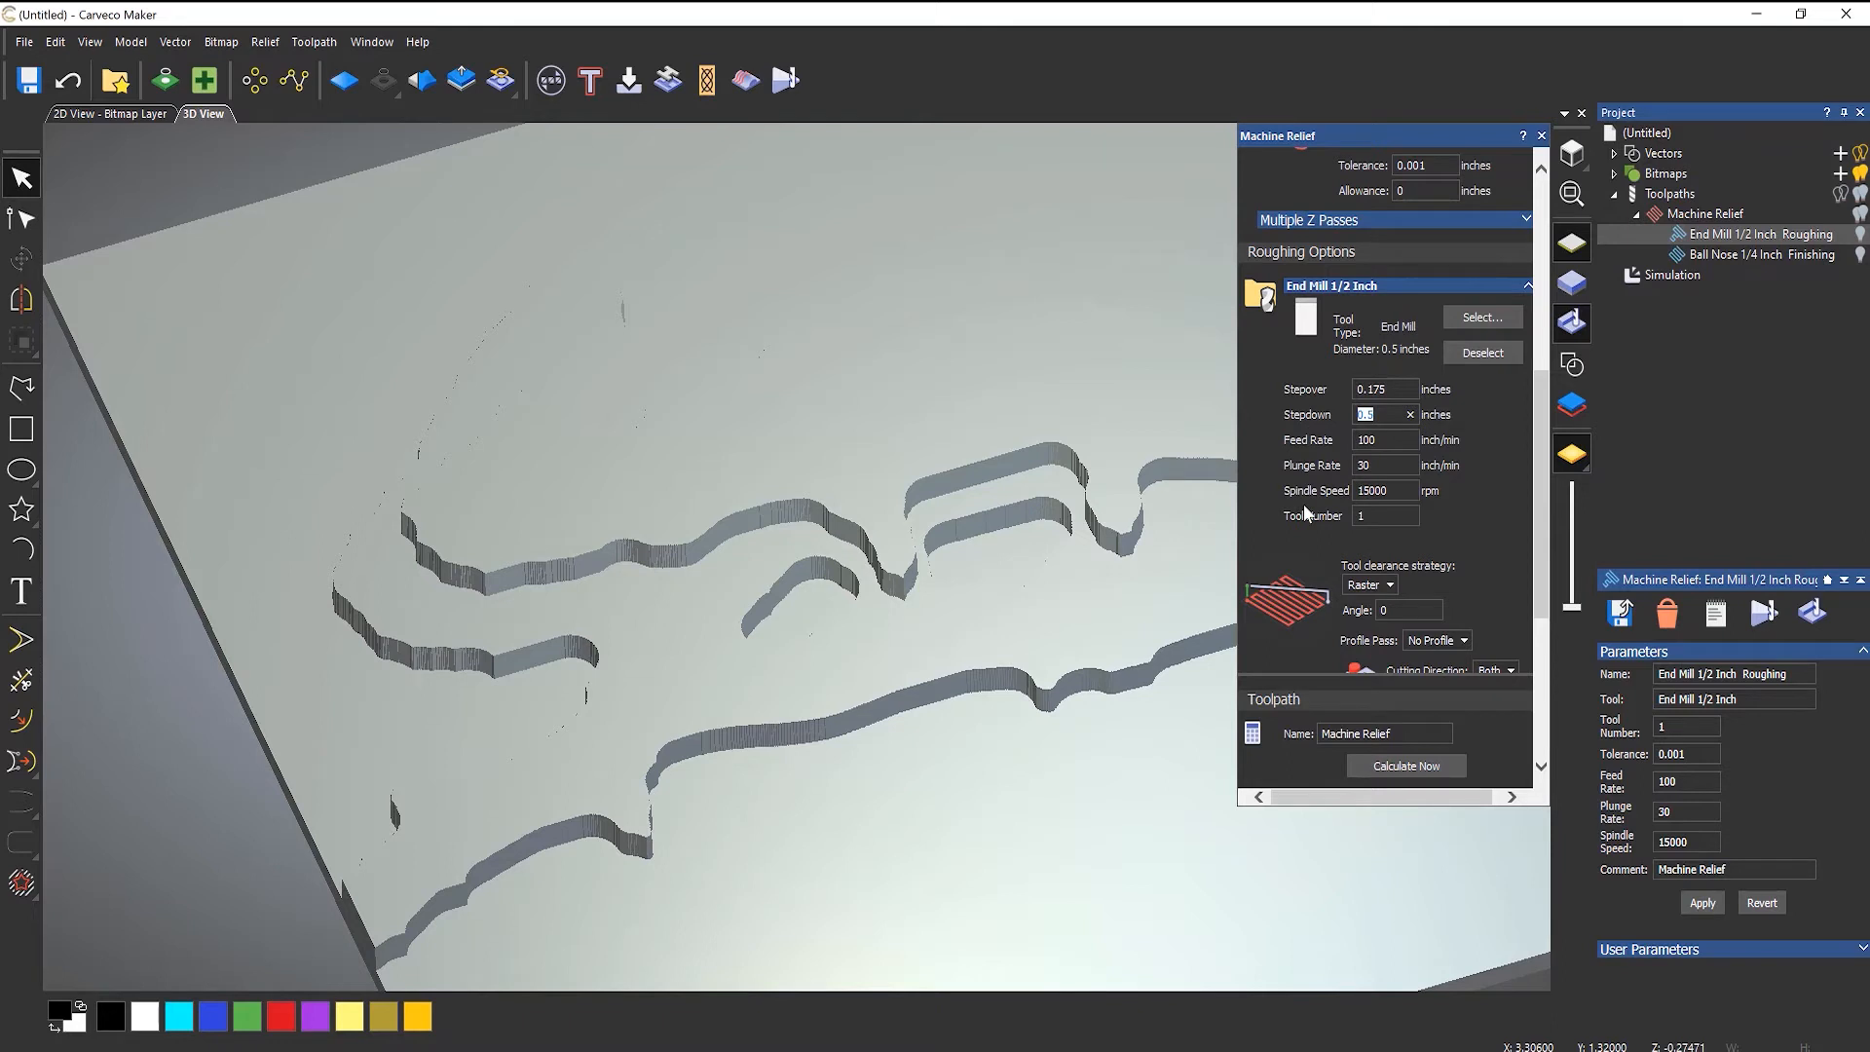
type("0.2")
left_click(1403, 766)
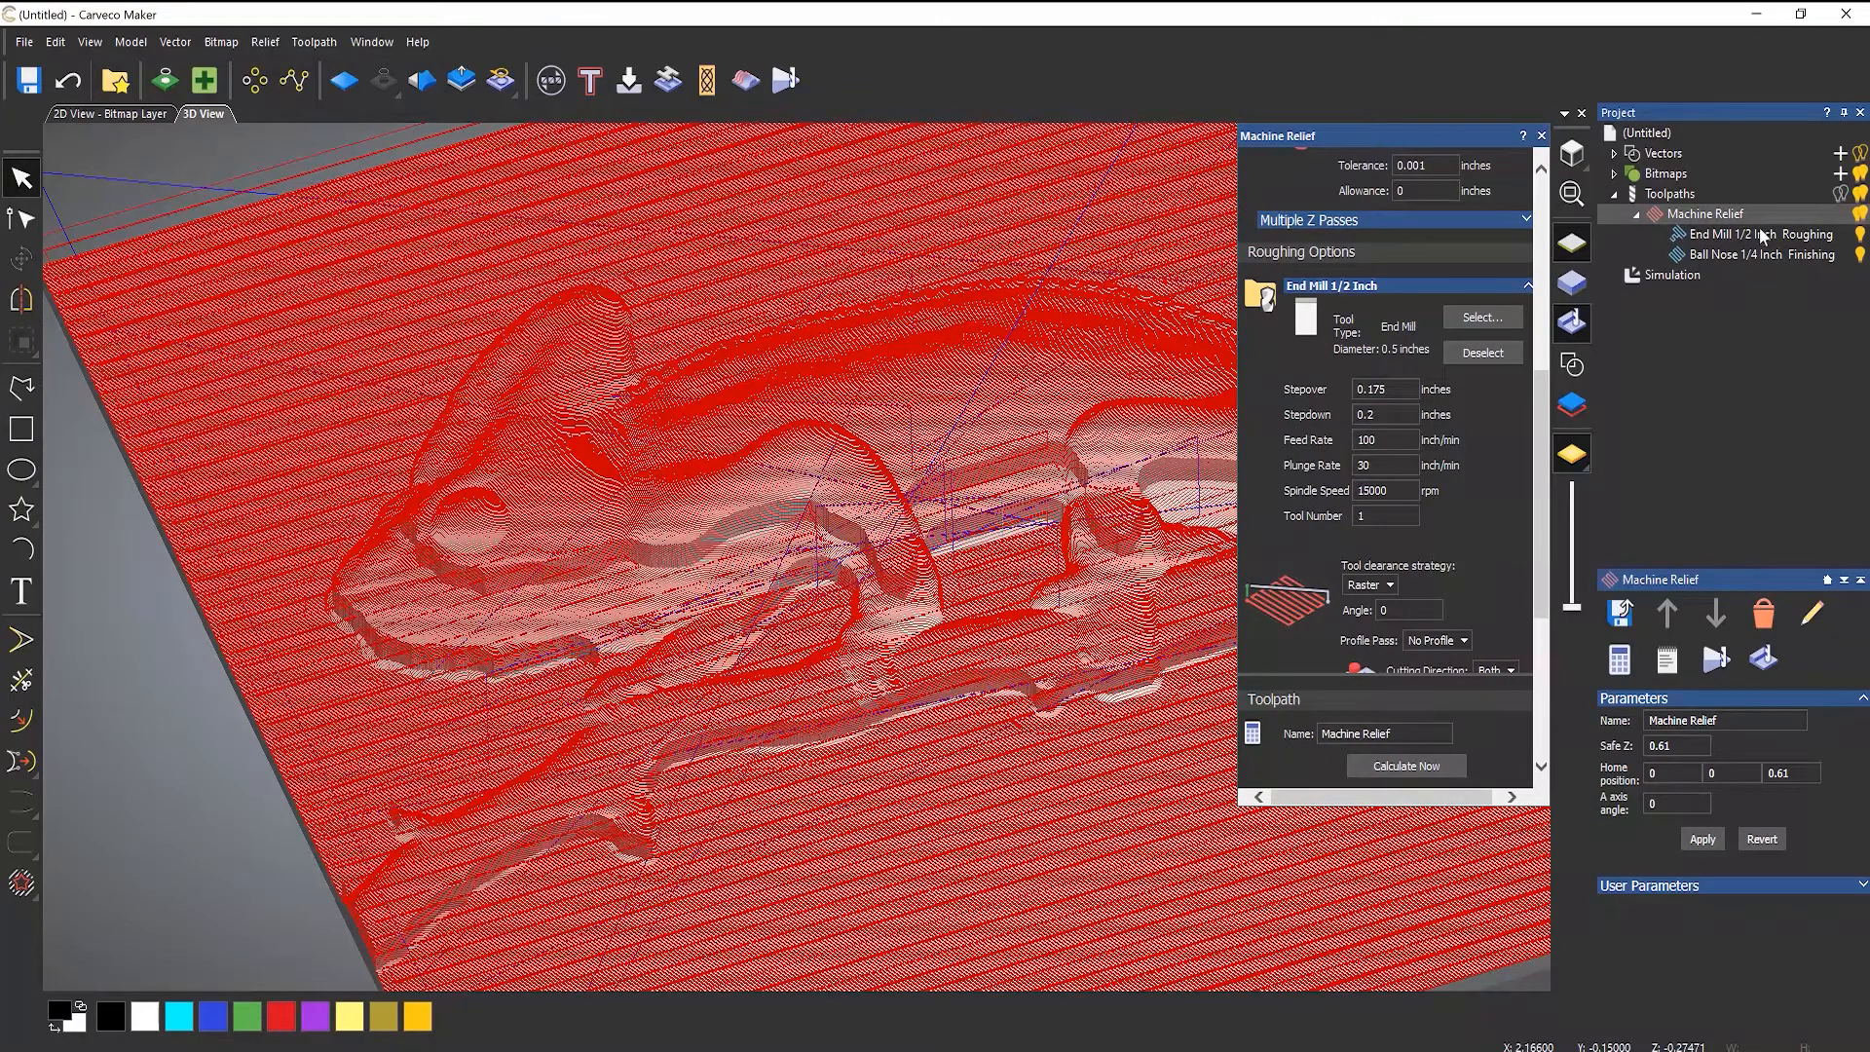
- Delete the outdated simulation, then play the roughing toolpath simulation with the 0.2 inch stepdown and inspect its layers
right_click(1694, 275)
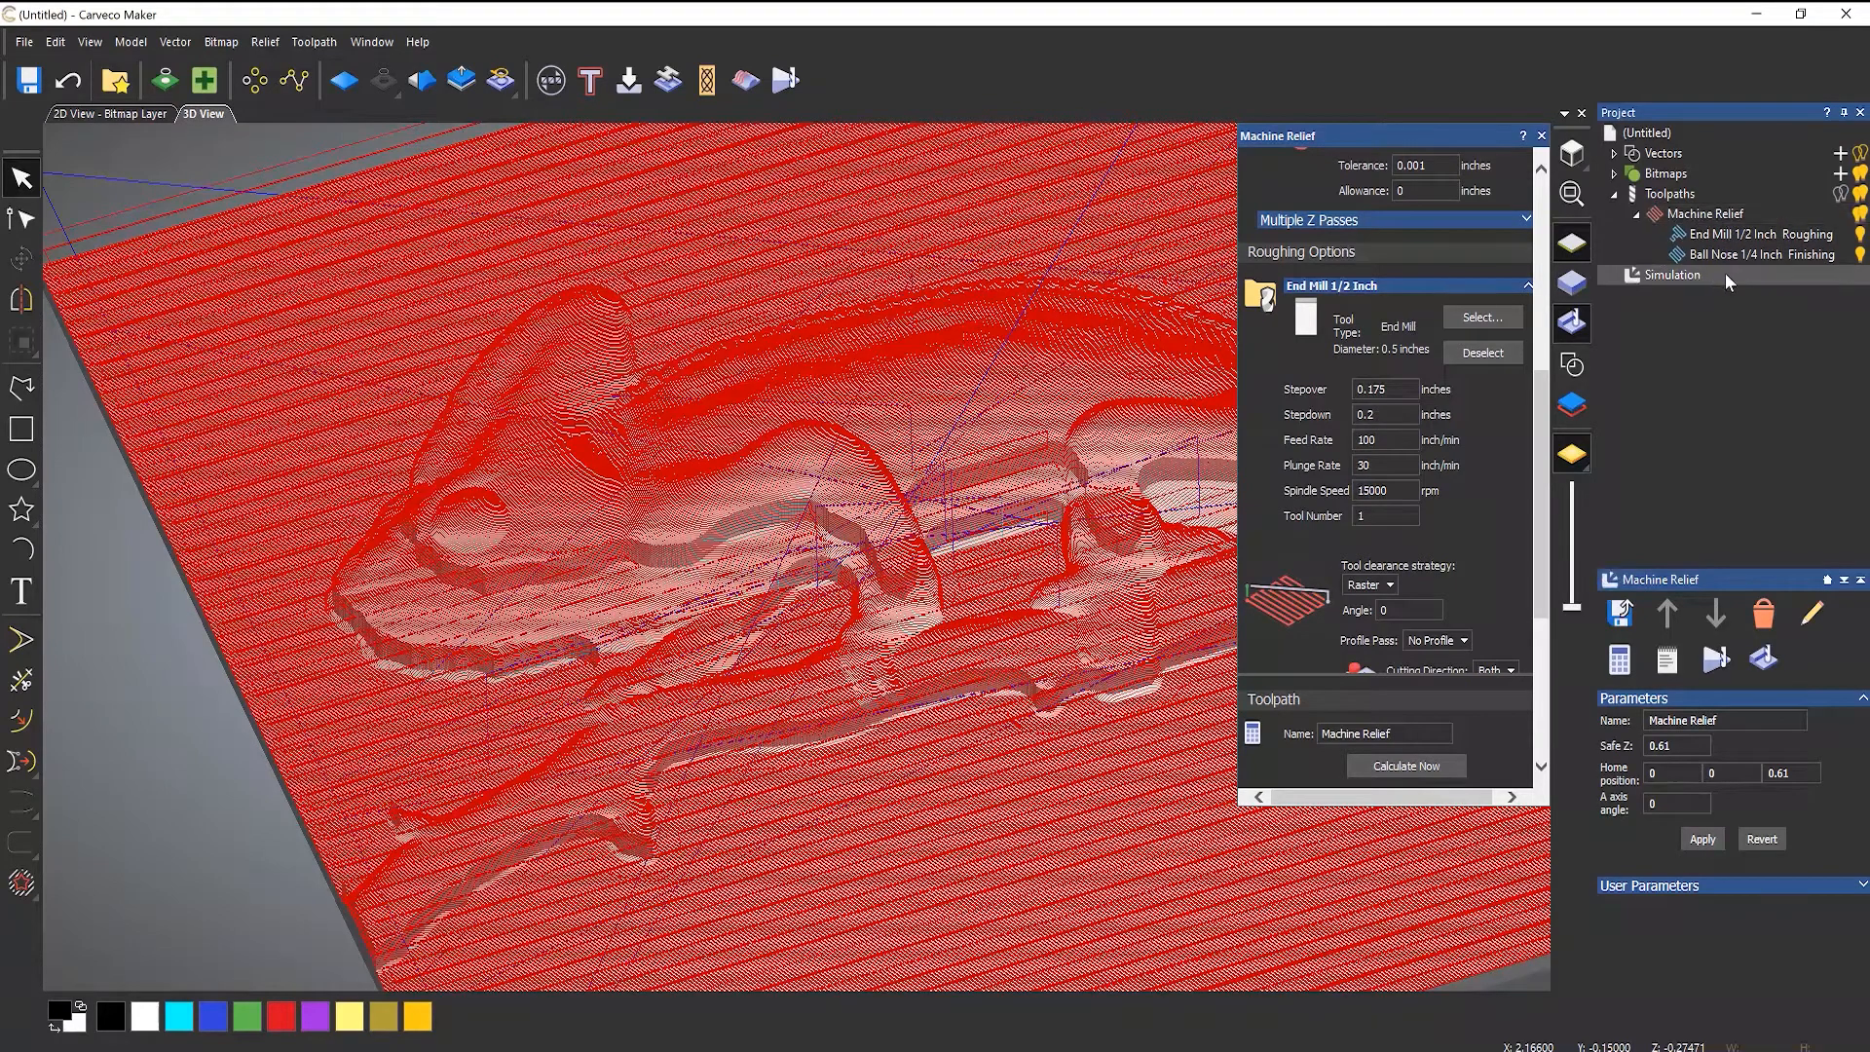
left_click(1725, 358)
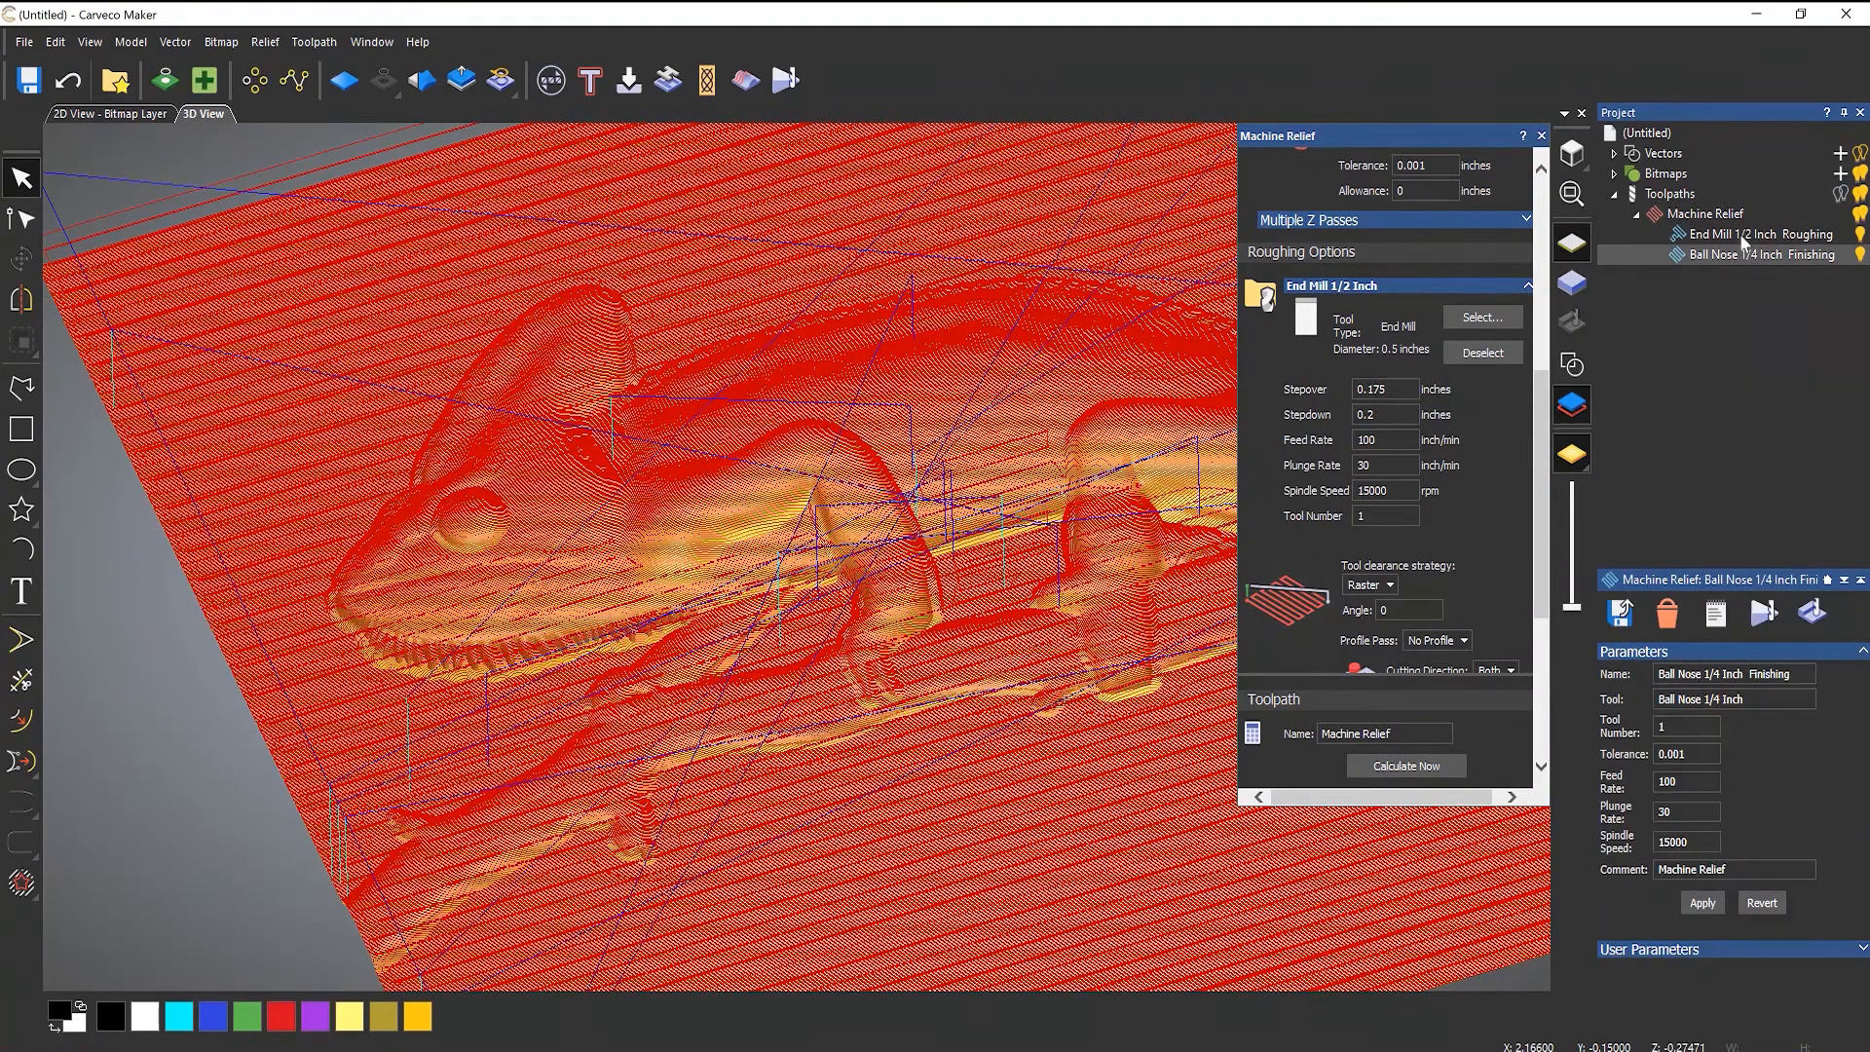
right_click(1743, 238)
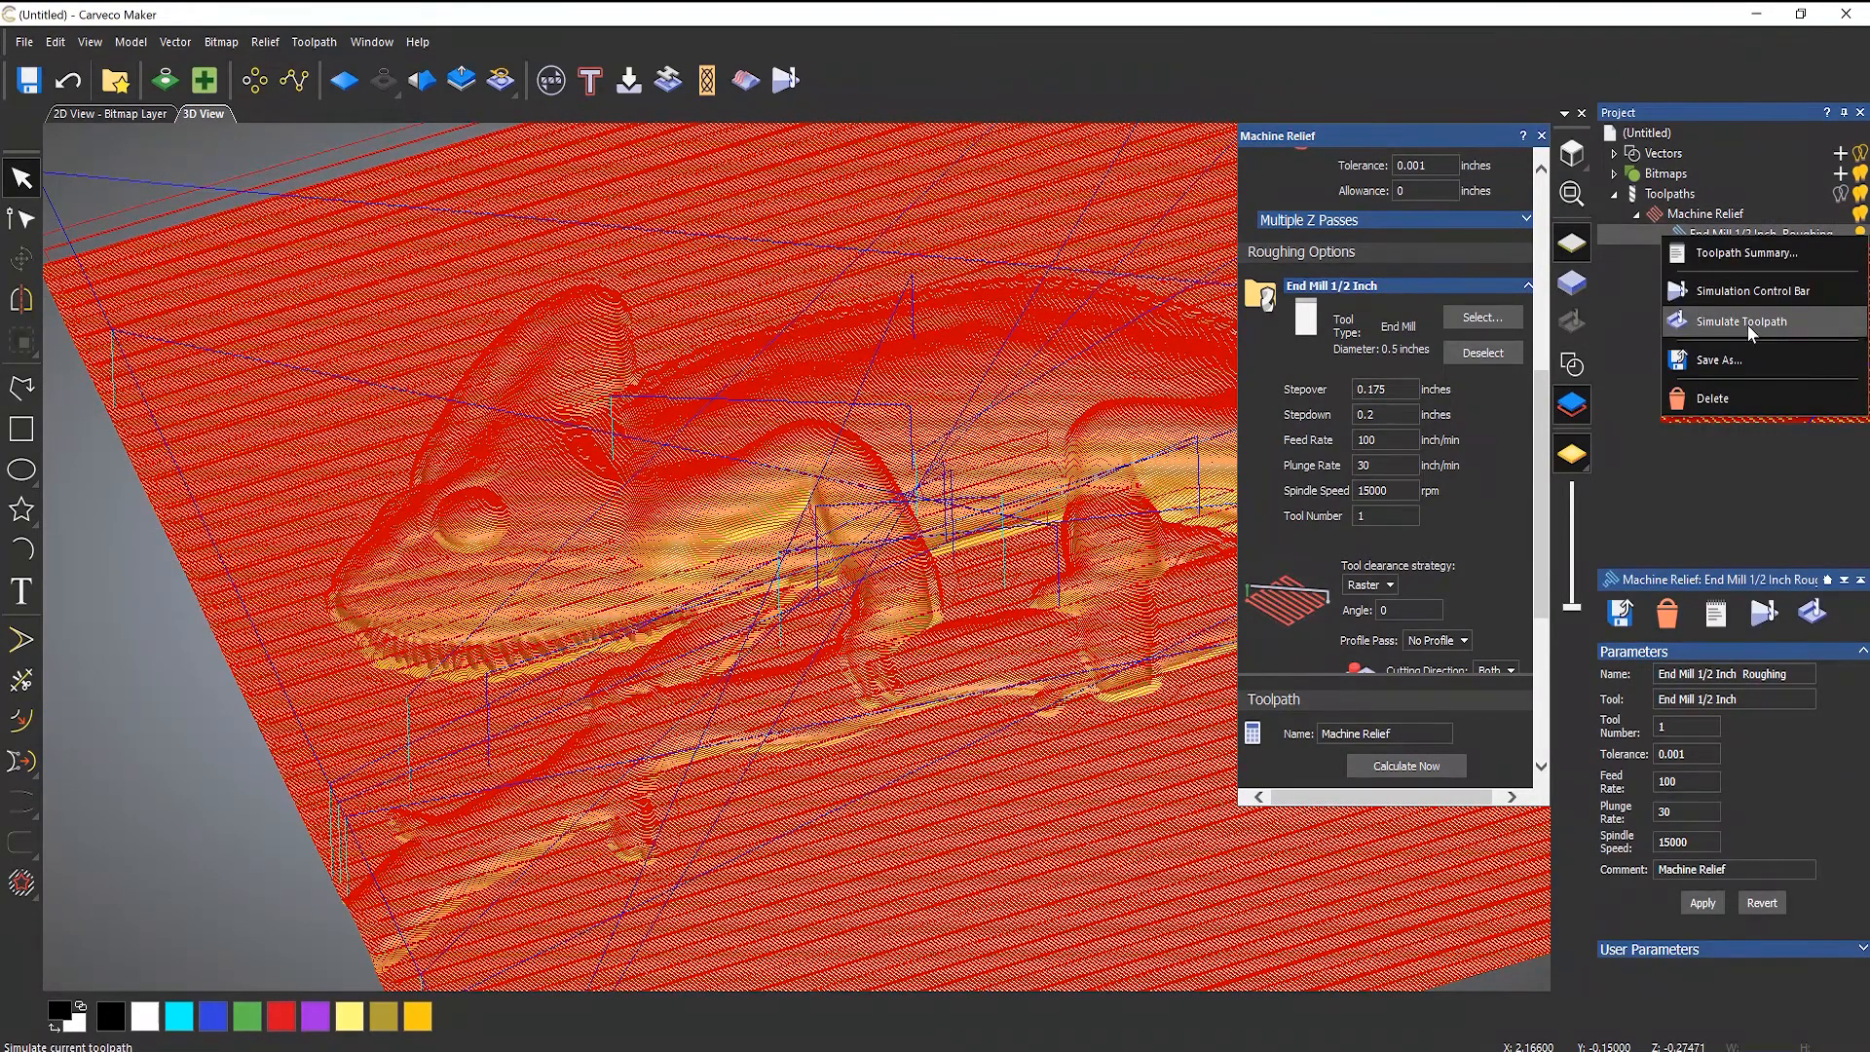
left_click(1743, 290)
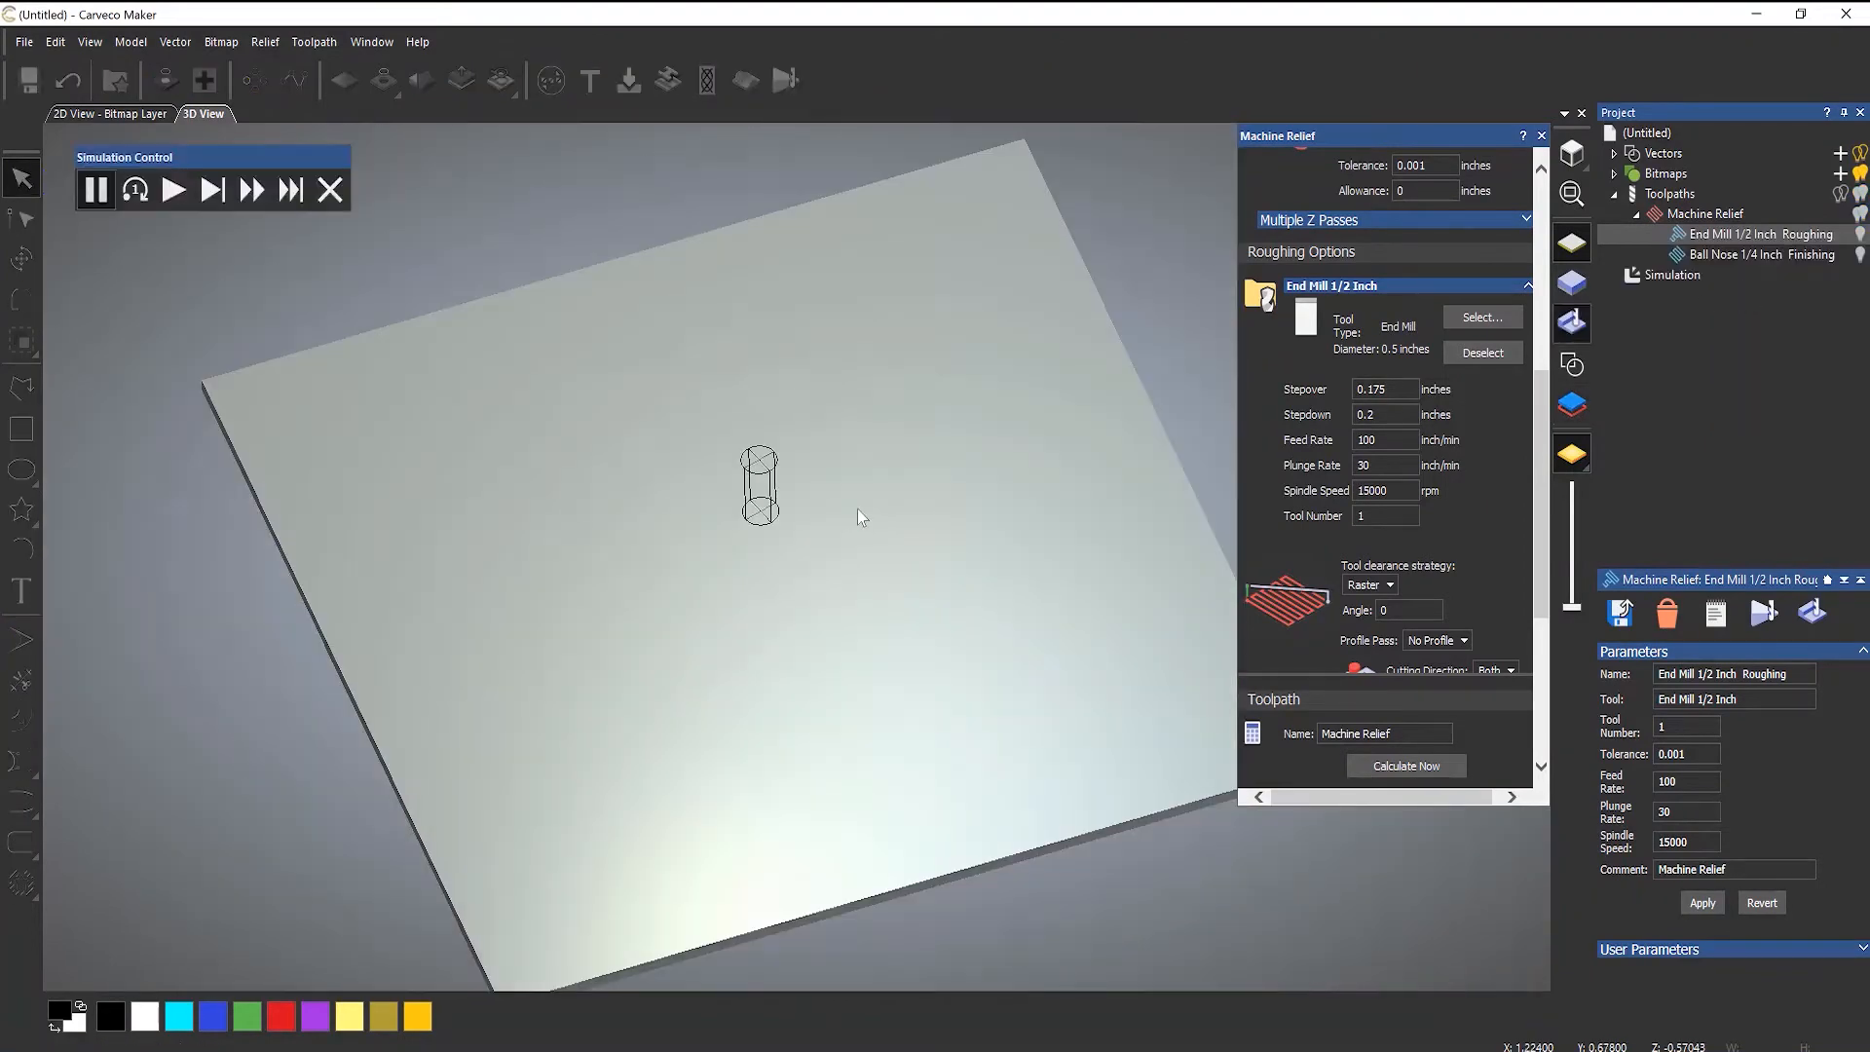
mouse_move(857, 516)
left_mouse_down()
mouse_move(837, 545)
mouse_move(862, 534)
left_mouse_up()
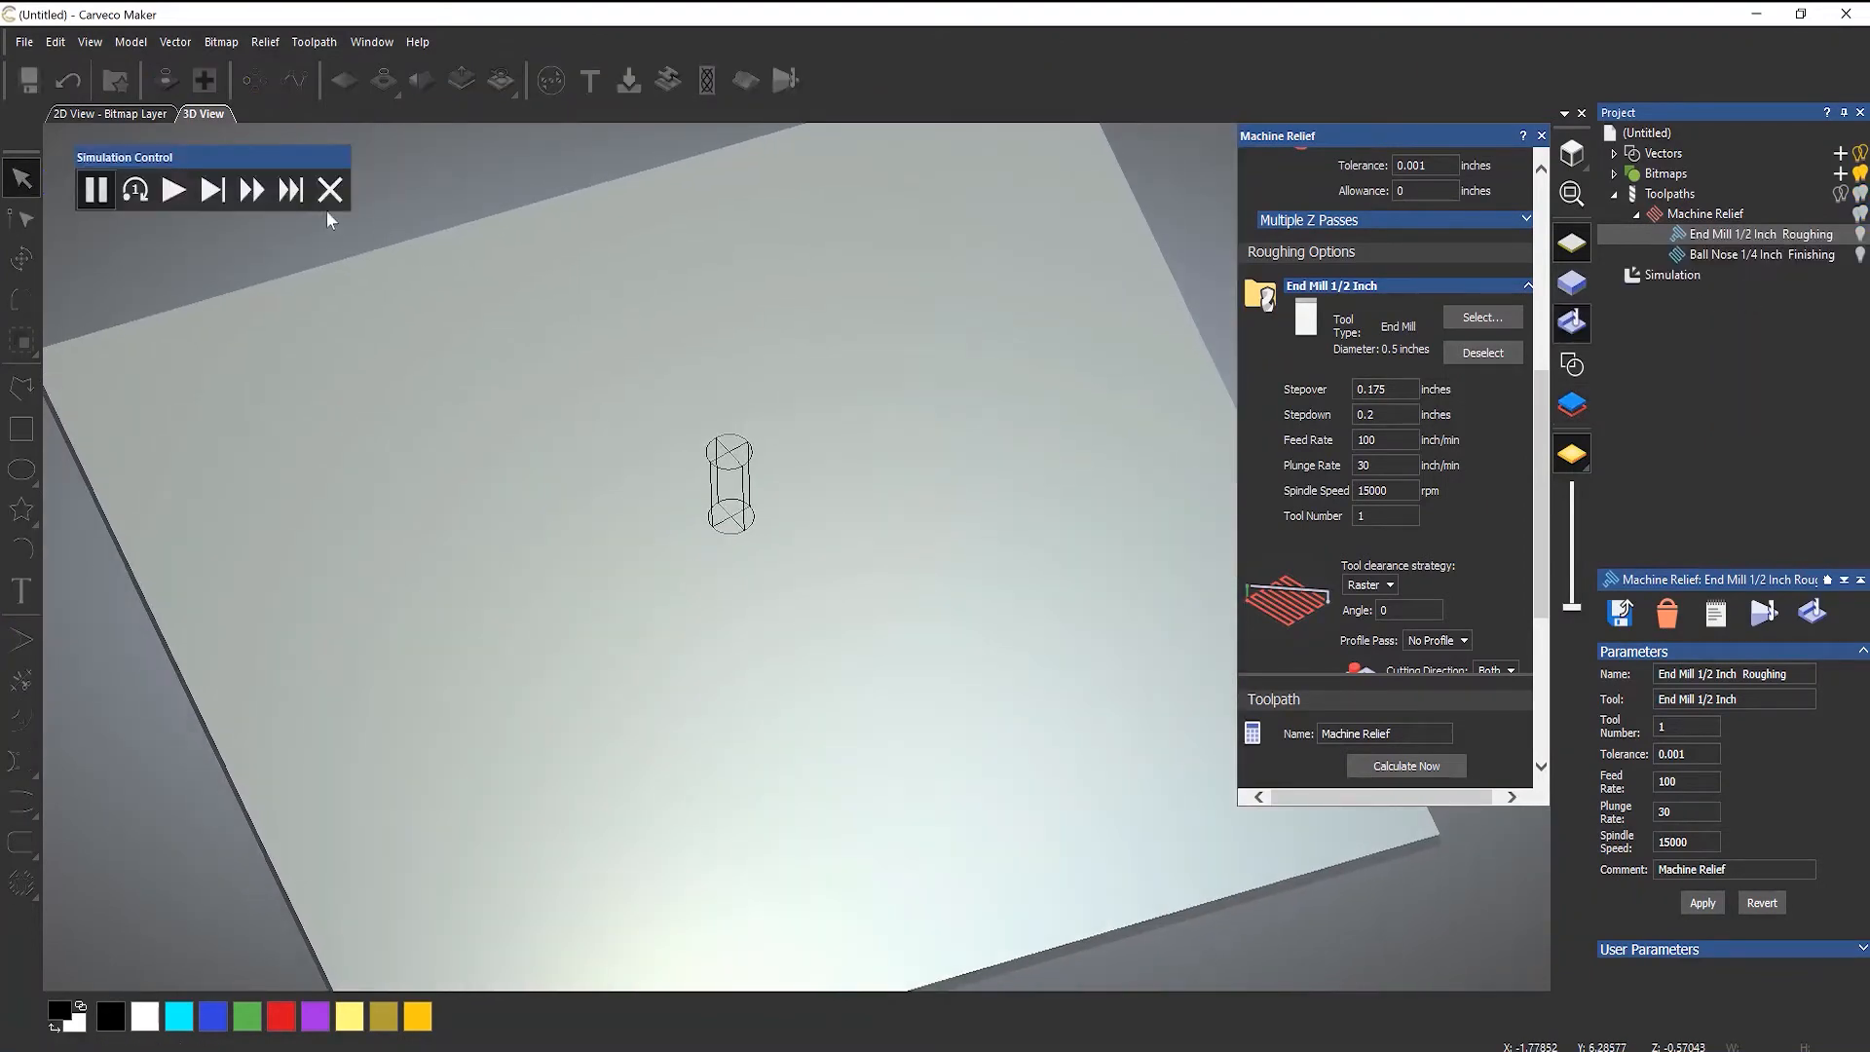
left_click(172, 191)
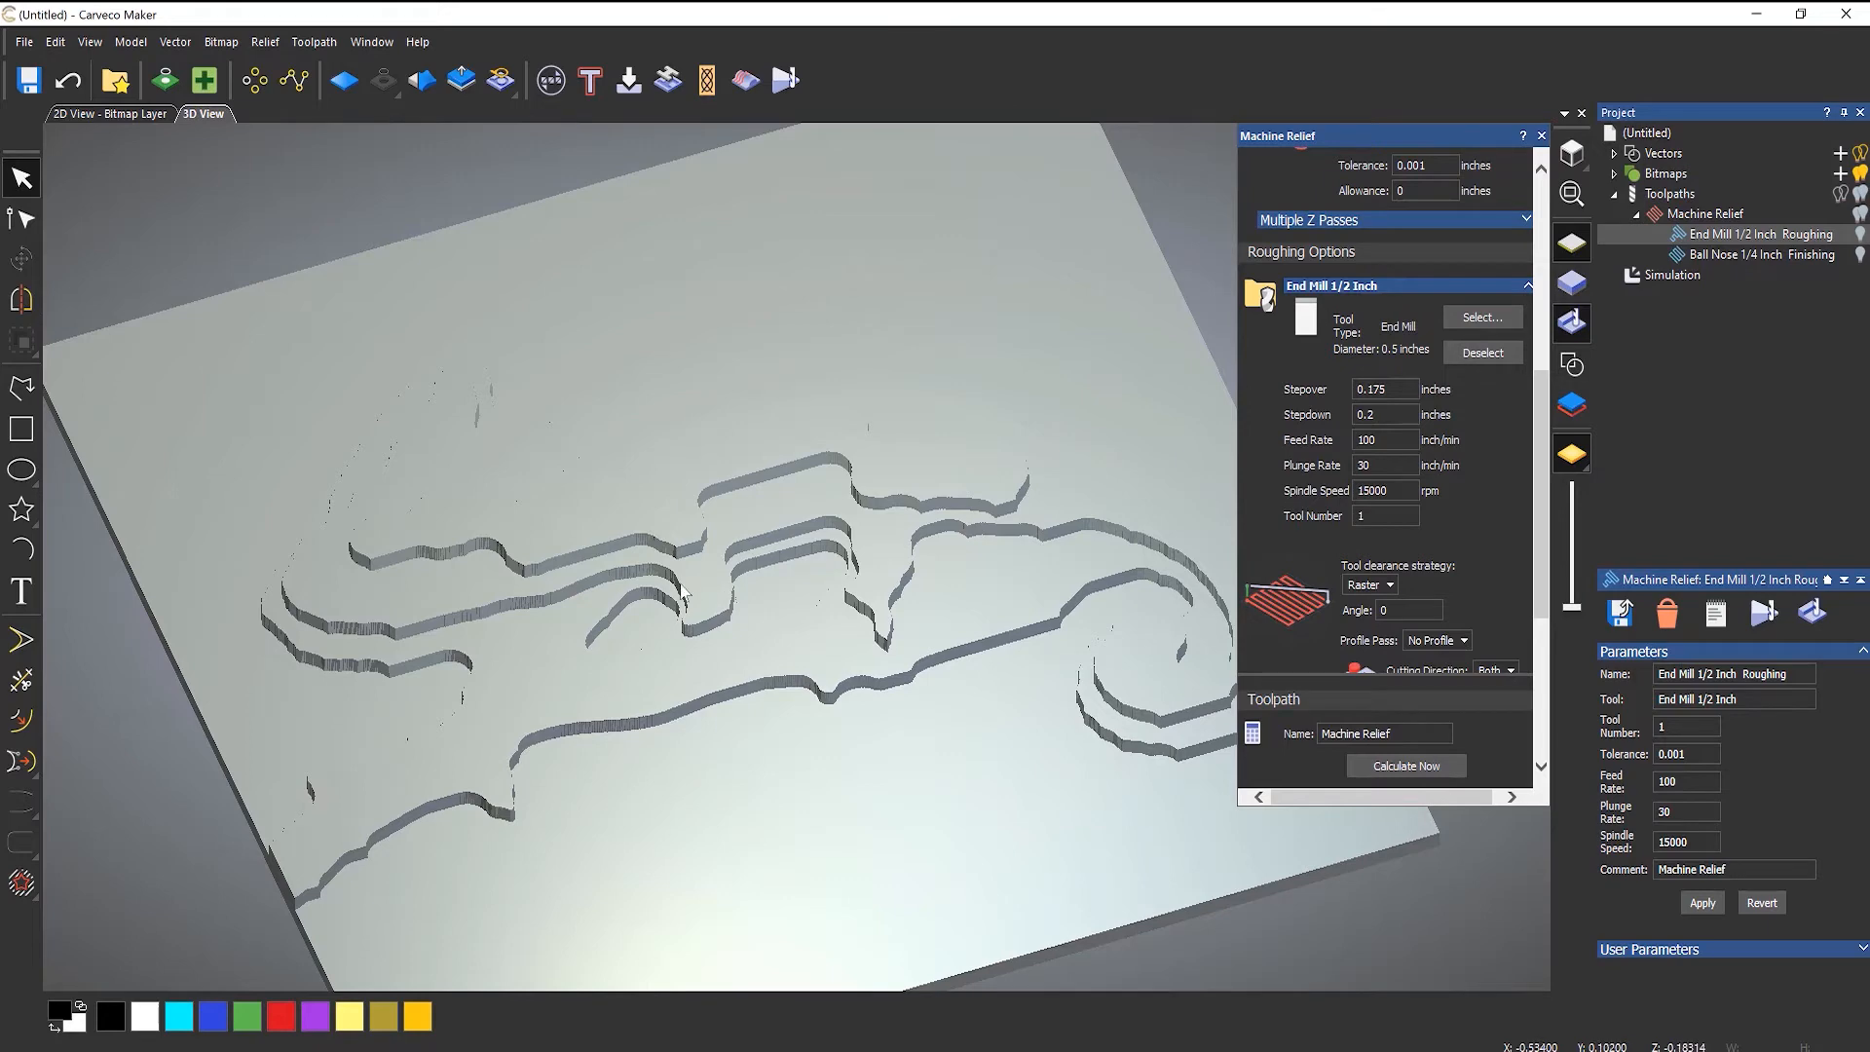
scroll(681, 591, "up", 2)
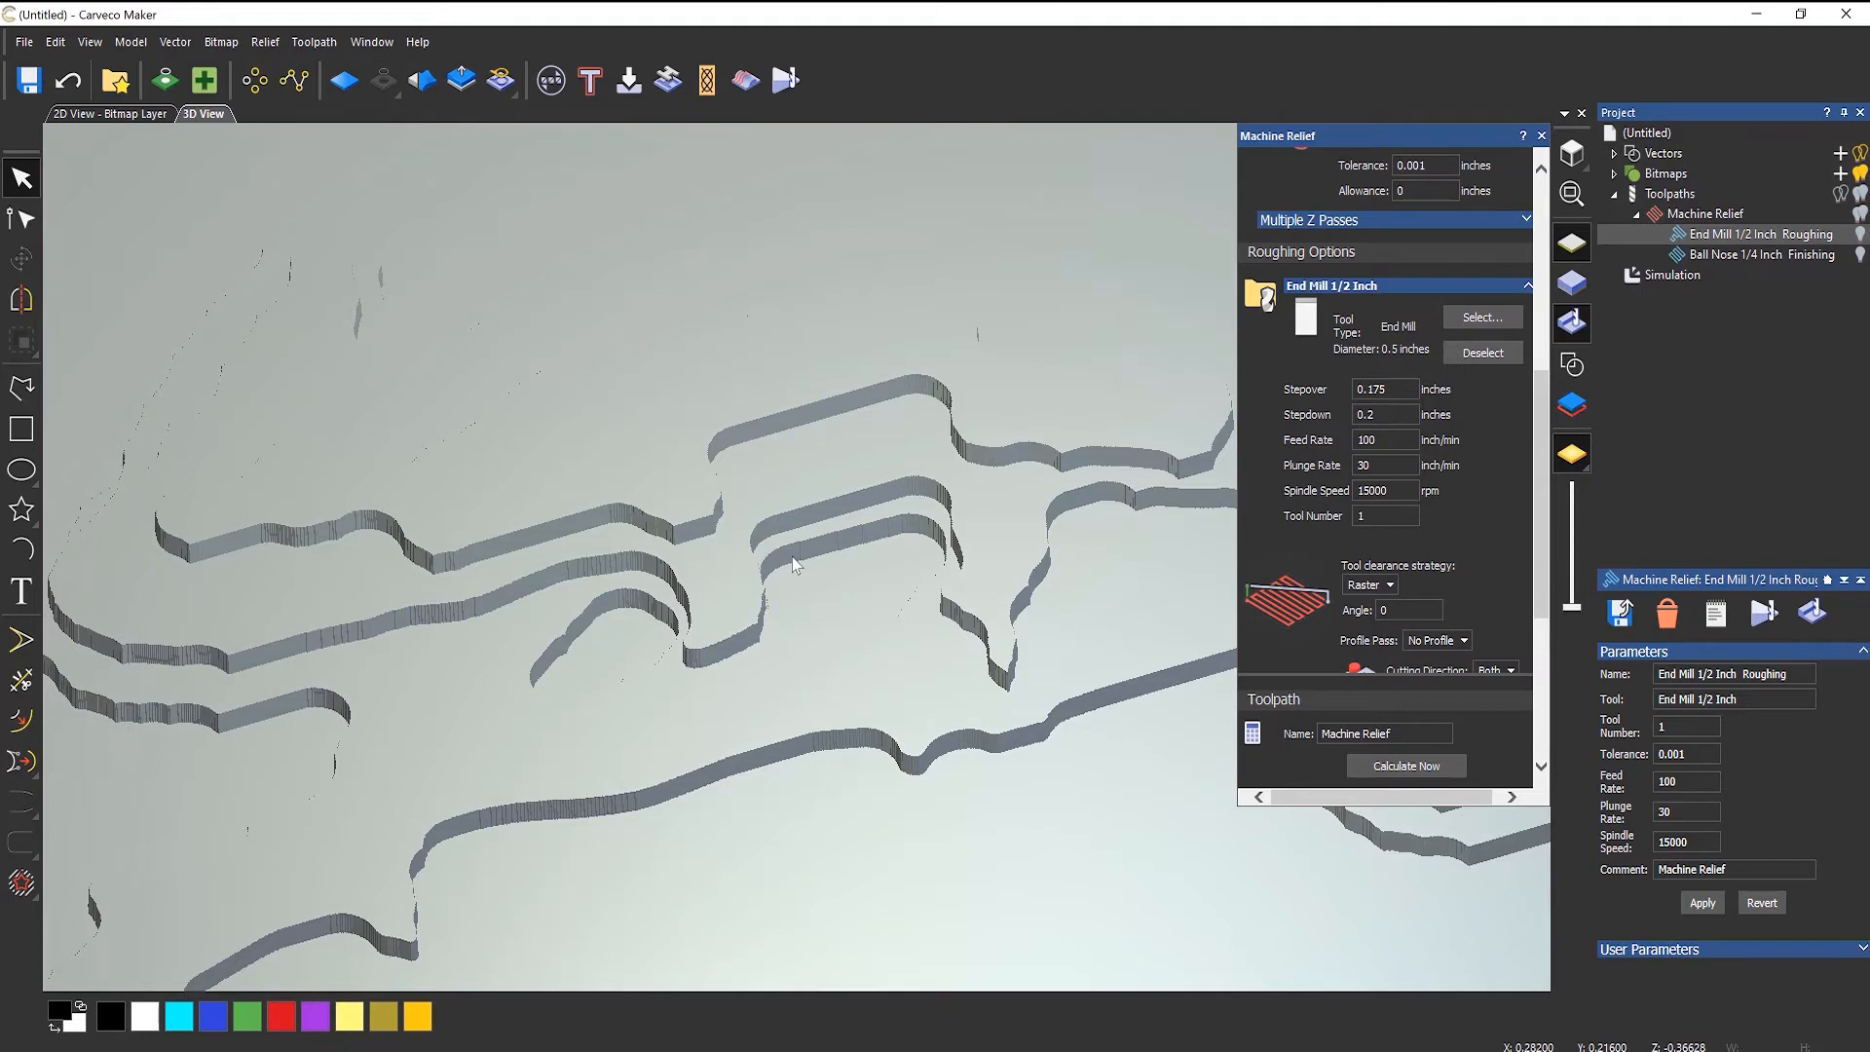
scroll(791, 542, "down", 5)
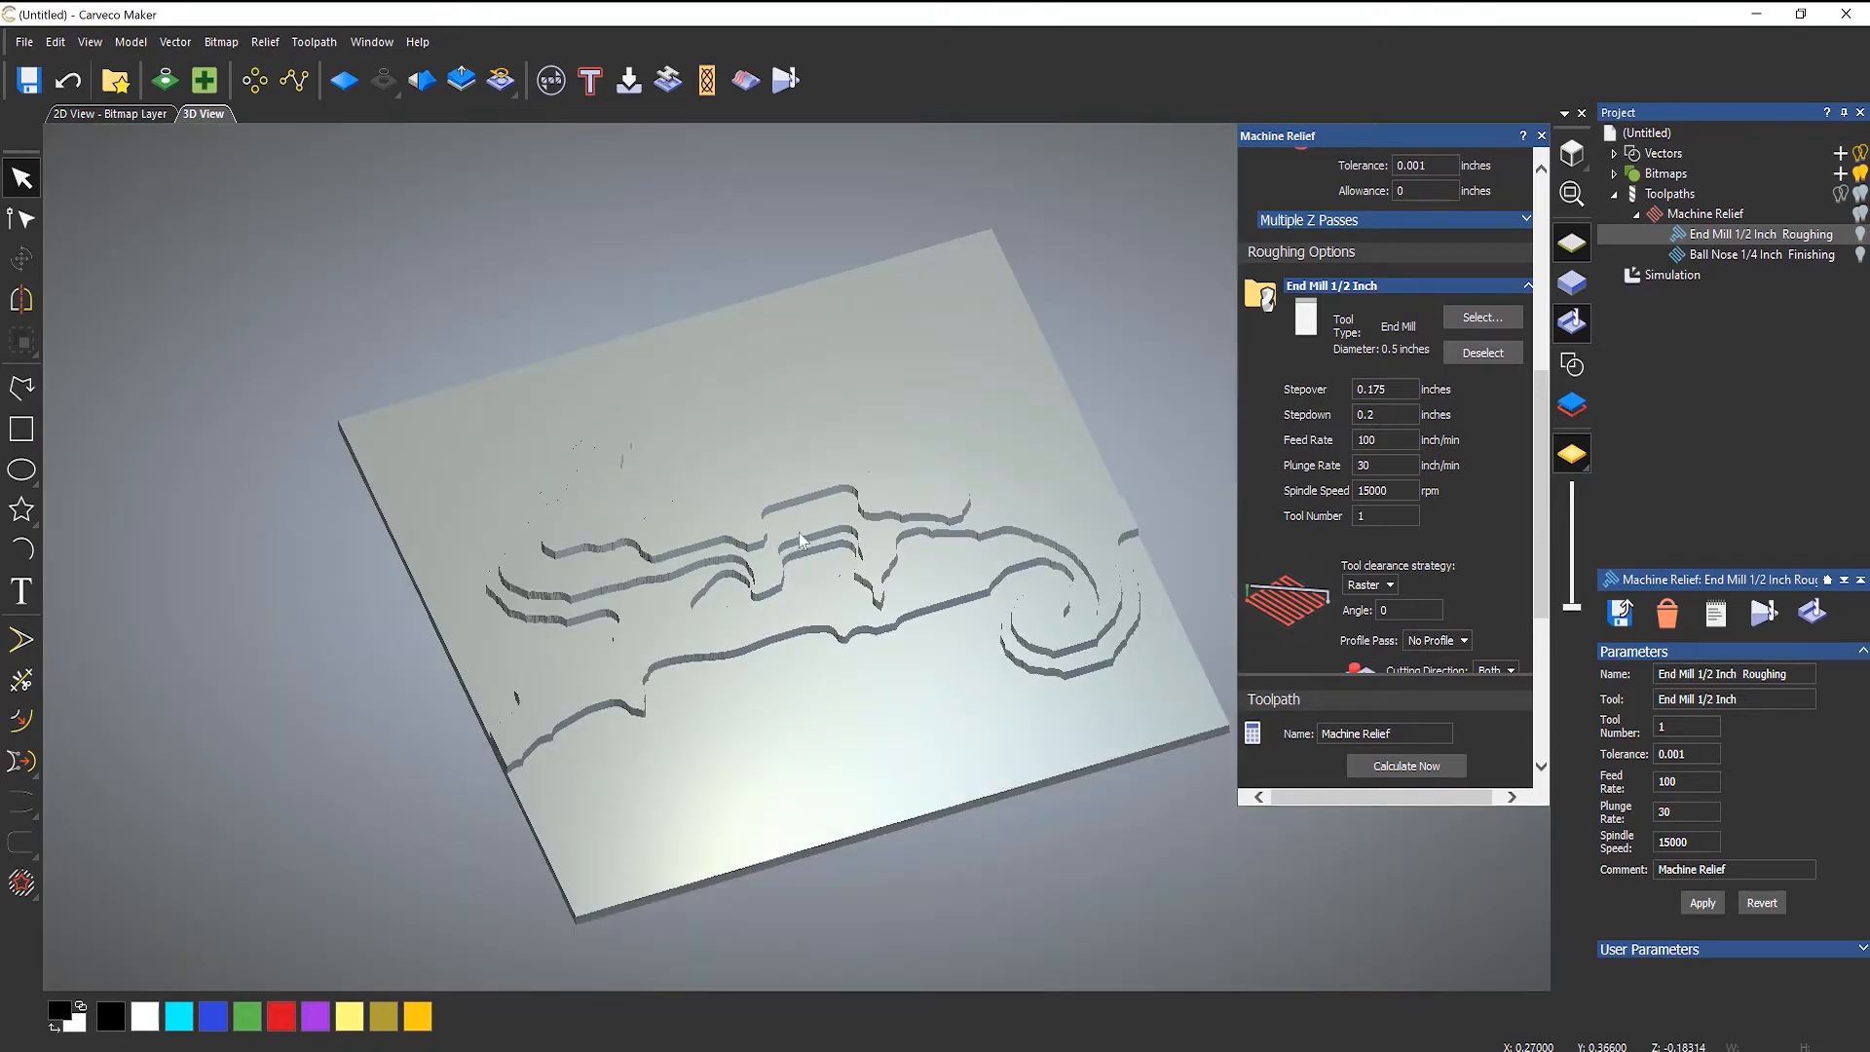
scroll(879, 570, "up", 3)
scroll(1510, 471, "up", 2)
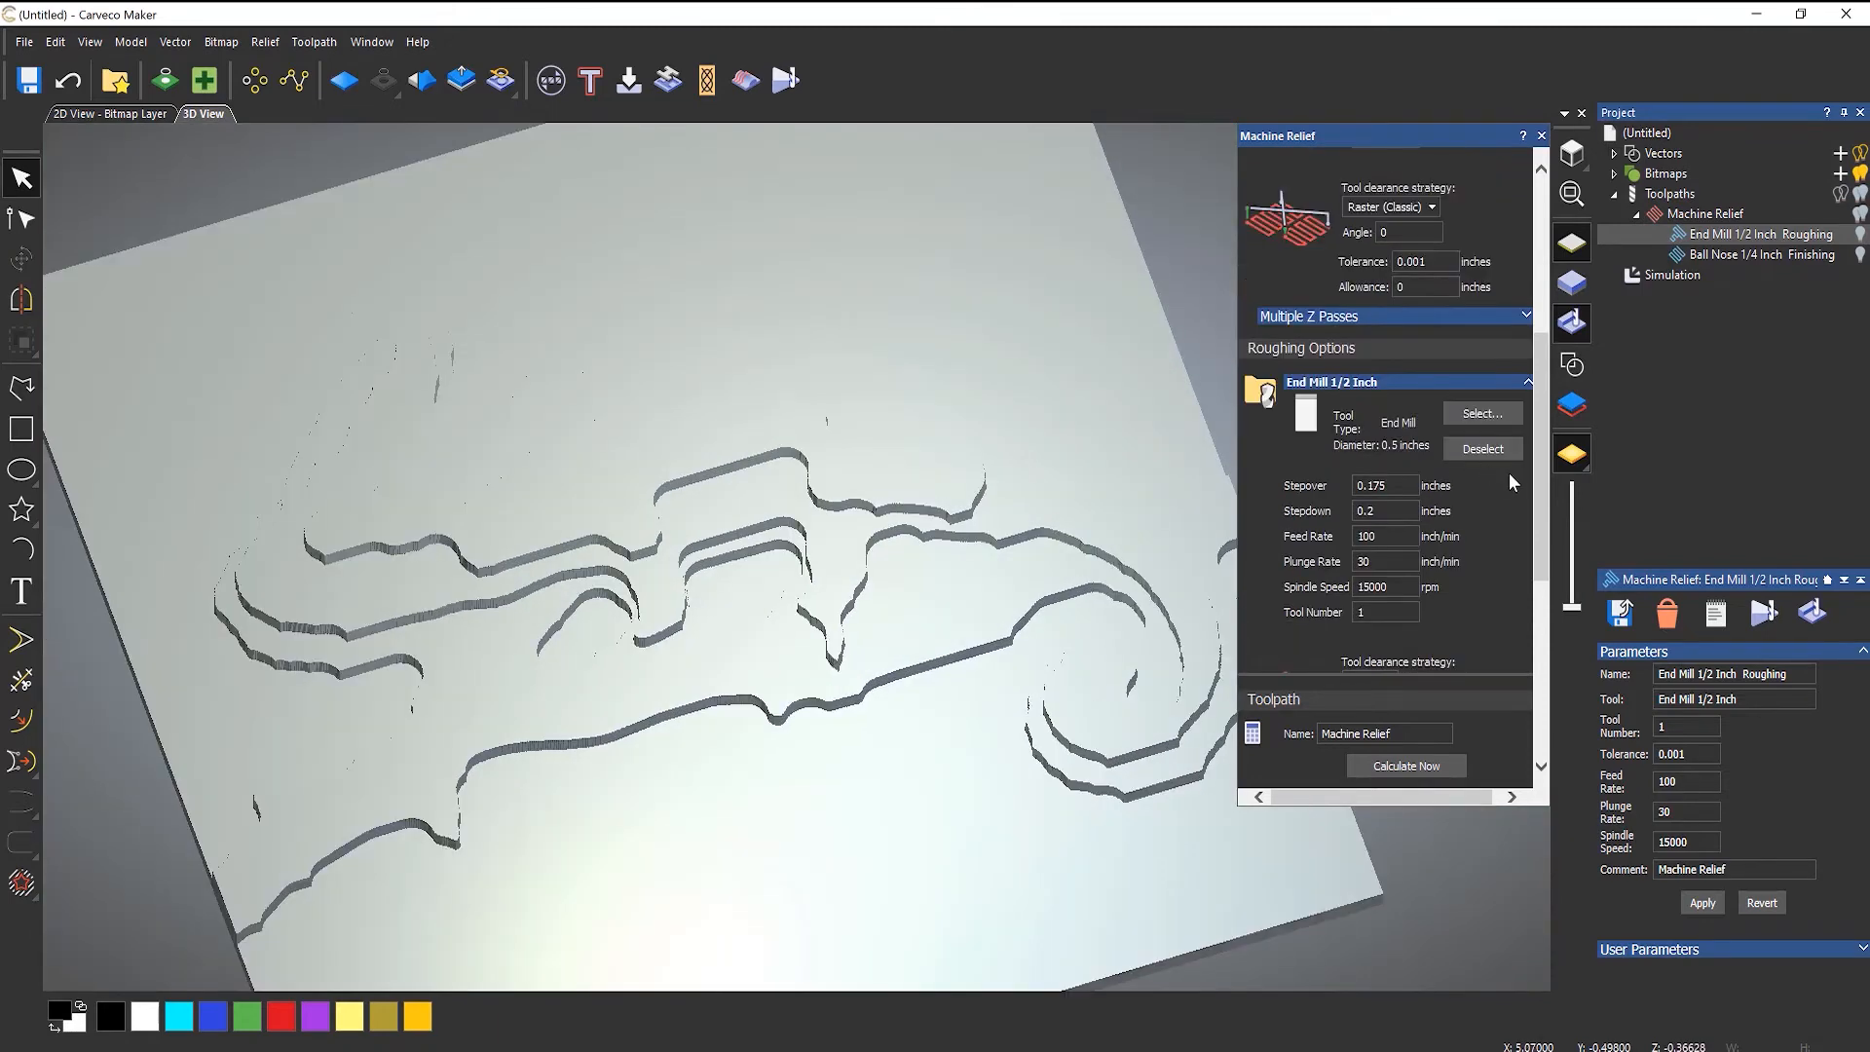
- Change the finishing tool clearance strategy to Spiral (Classic) and recalculate the Machine Relief toolpath
left_click_drag(1537, 483, 1552, 337)
scroll(1549, 339, "down", 3)
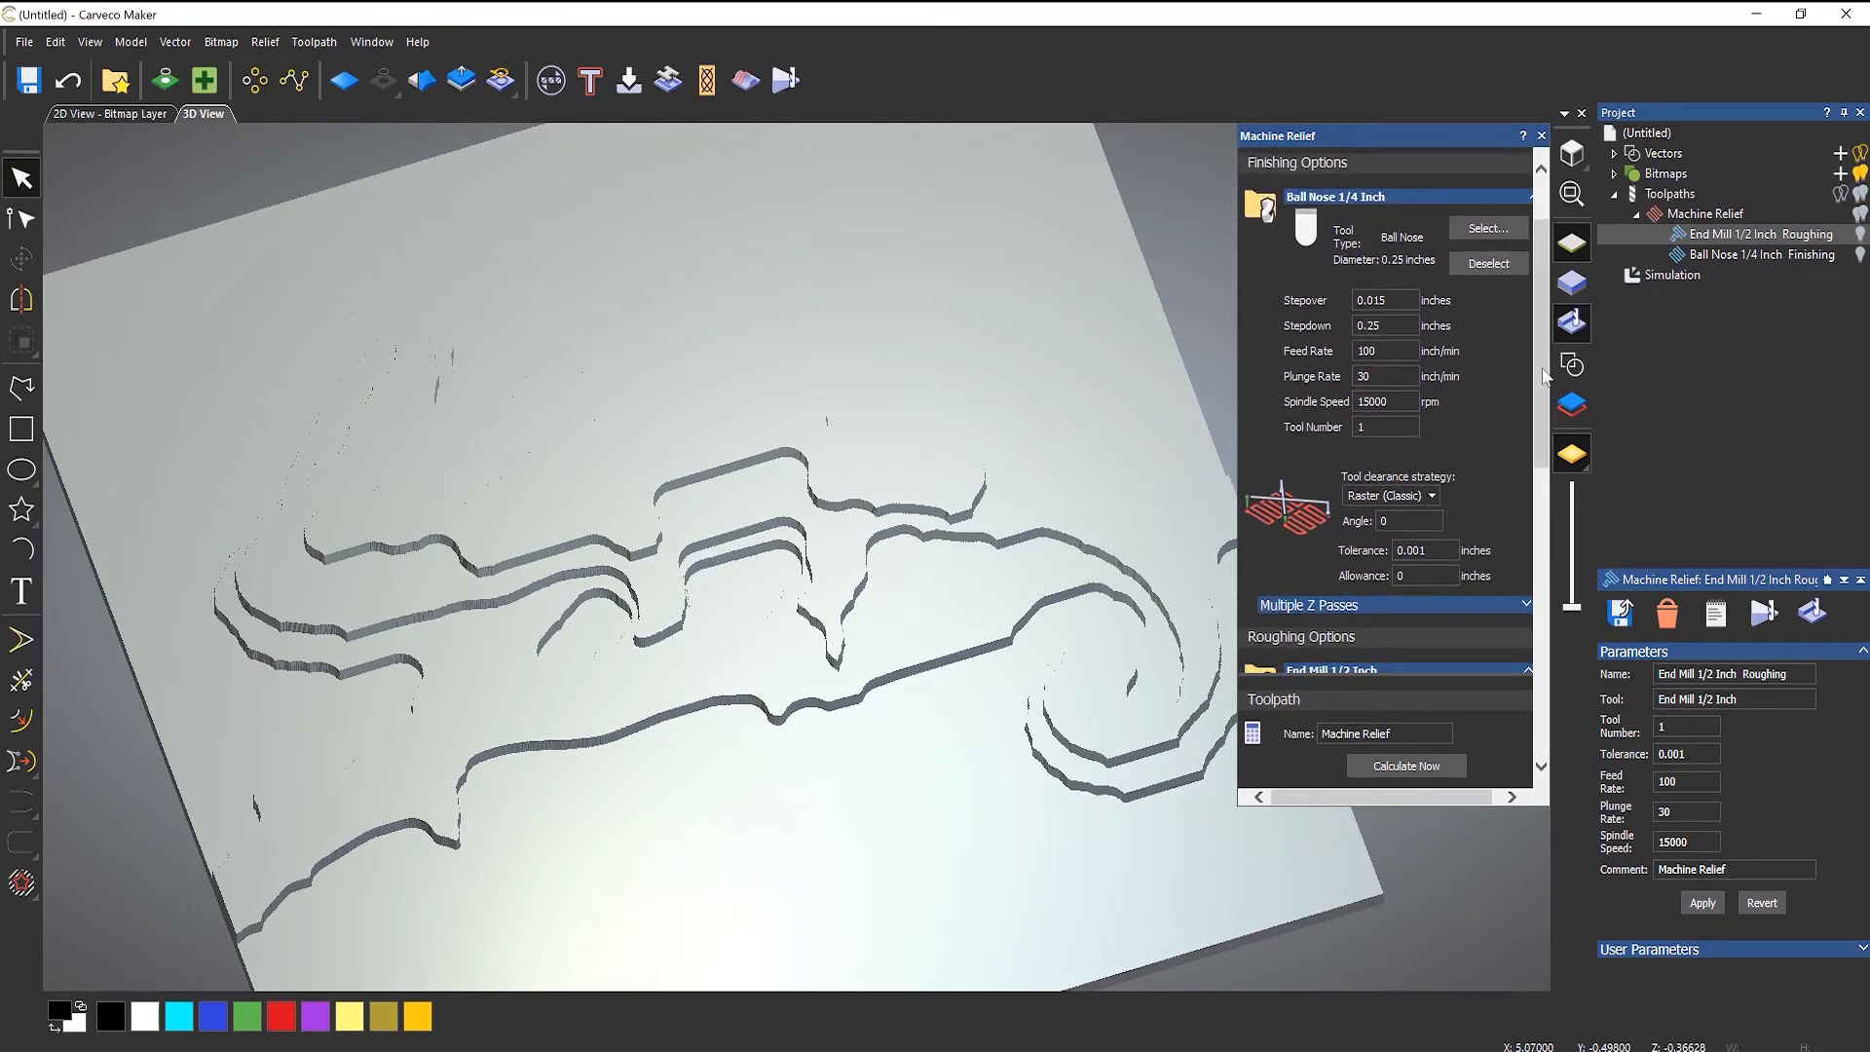
left_click(1403, 497)
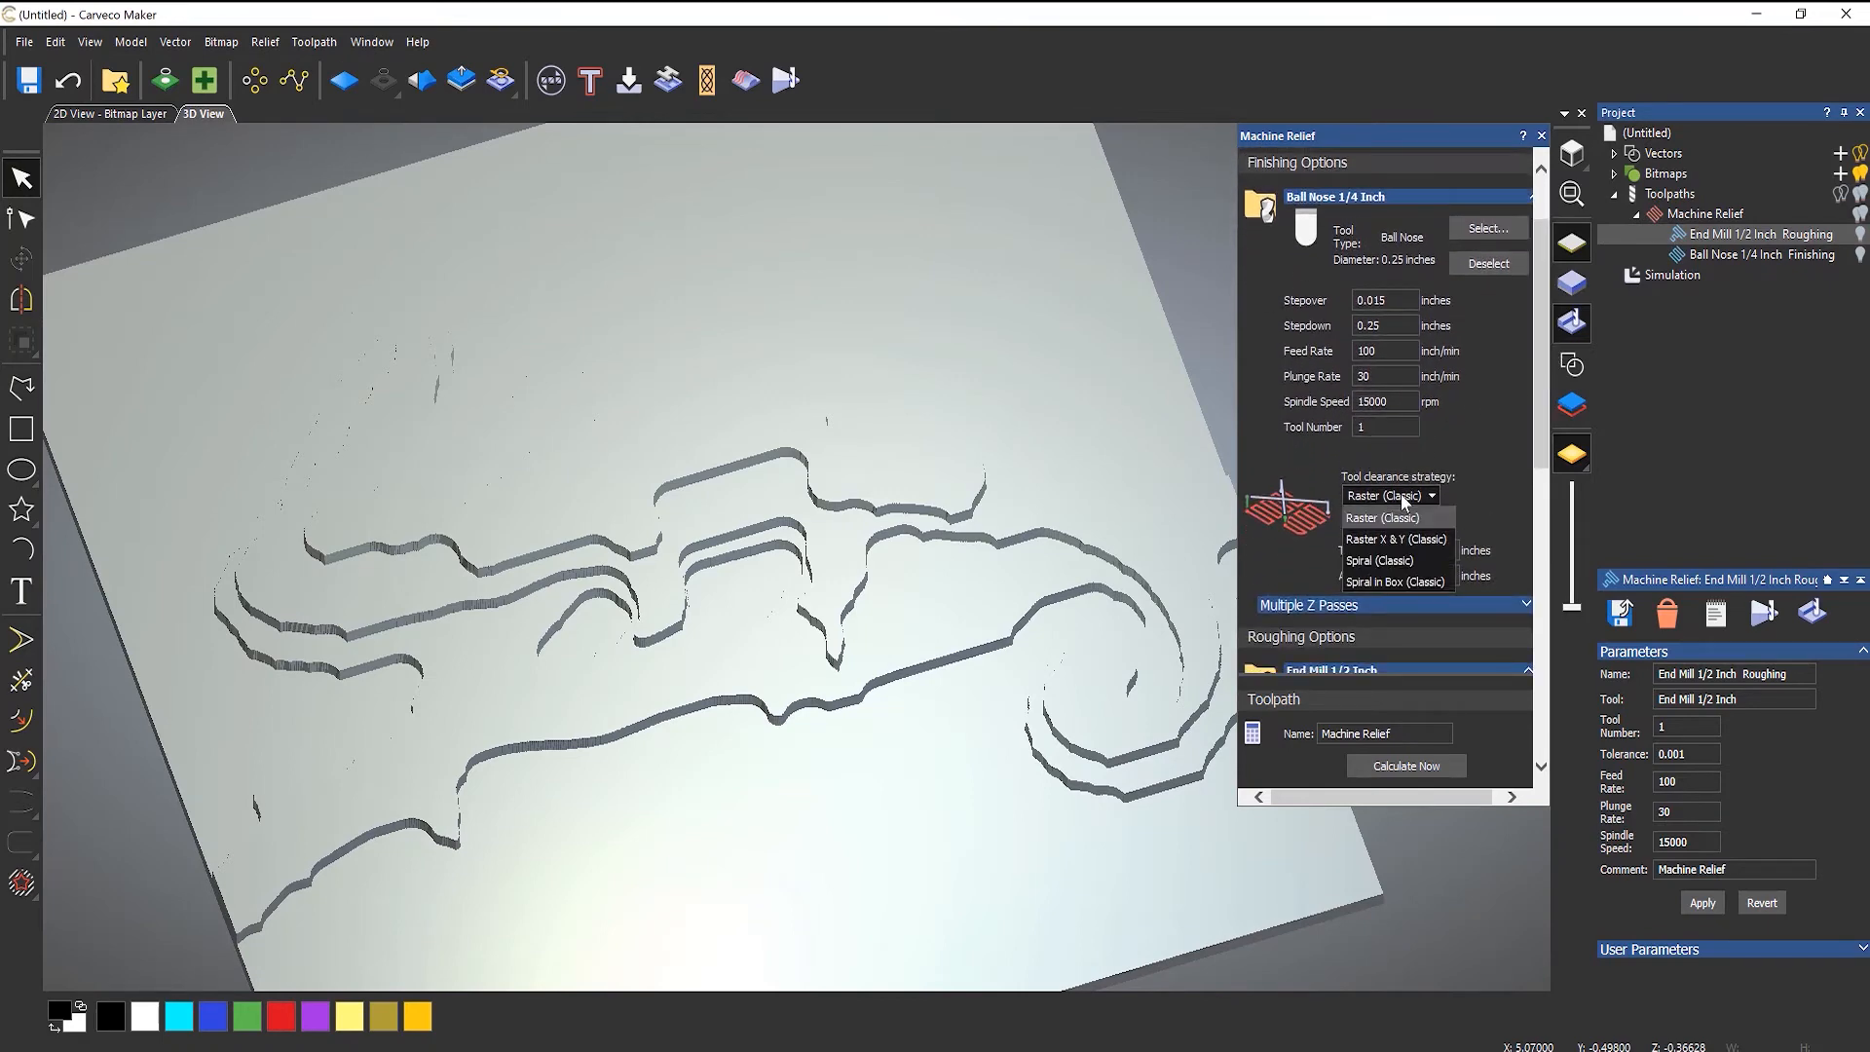
left_click(1495, 482)
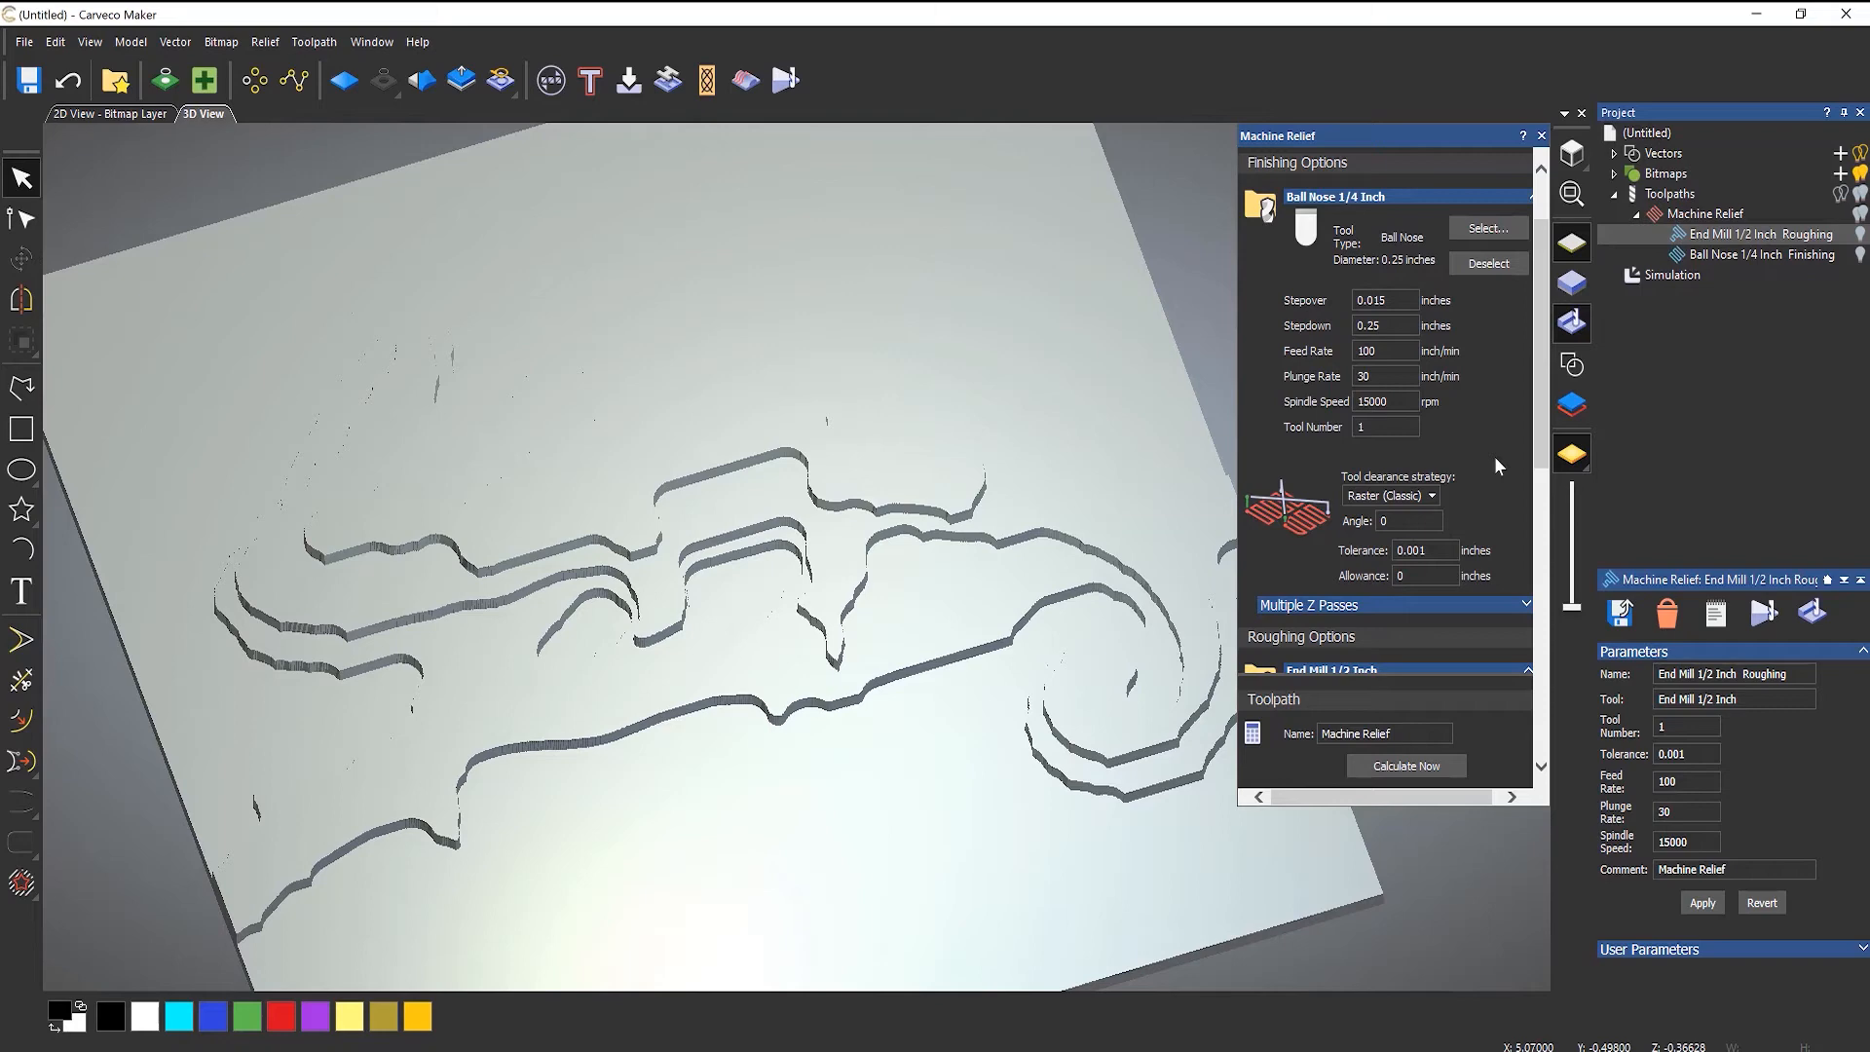
left_click(1393, 497)
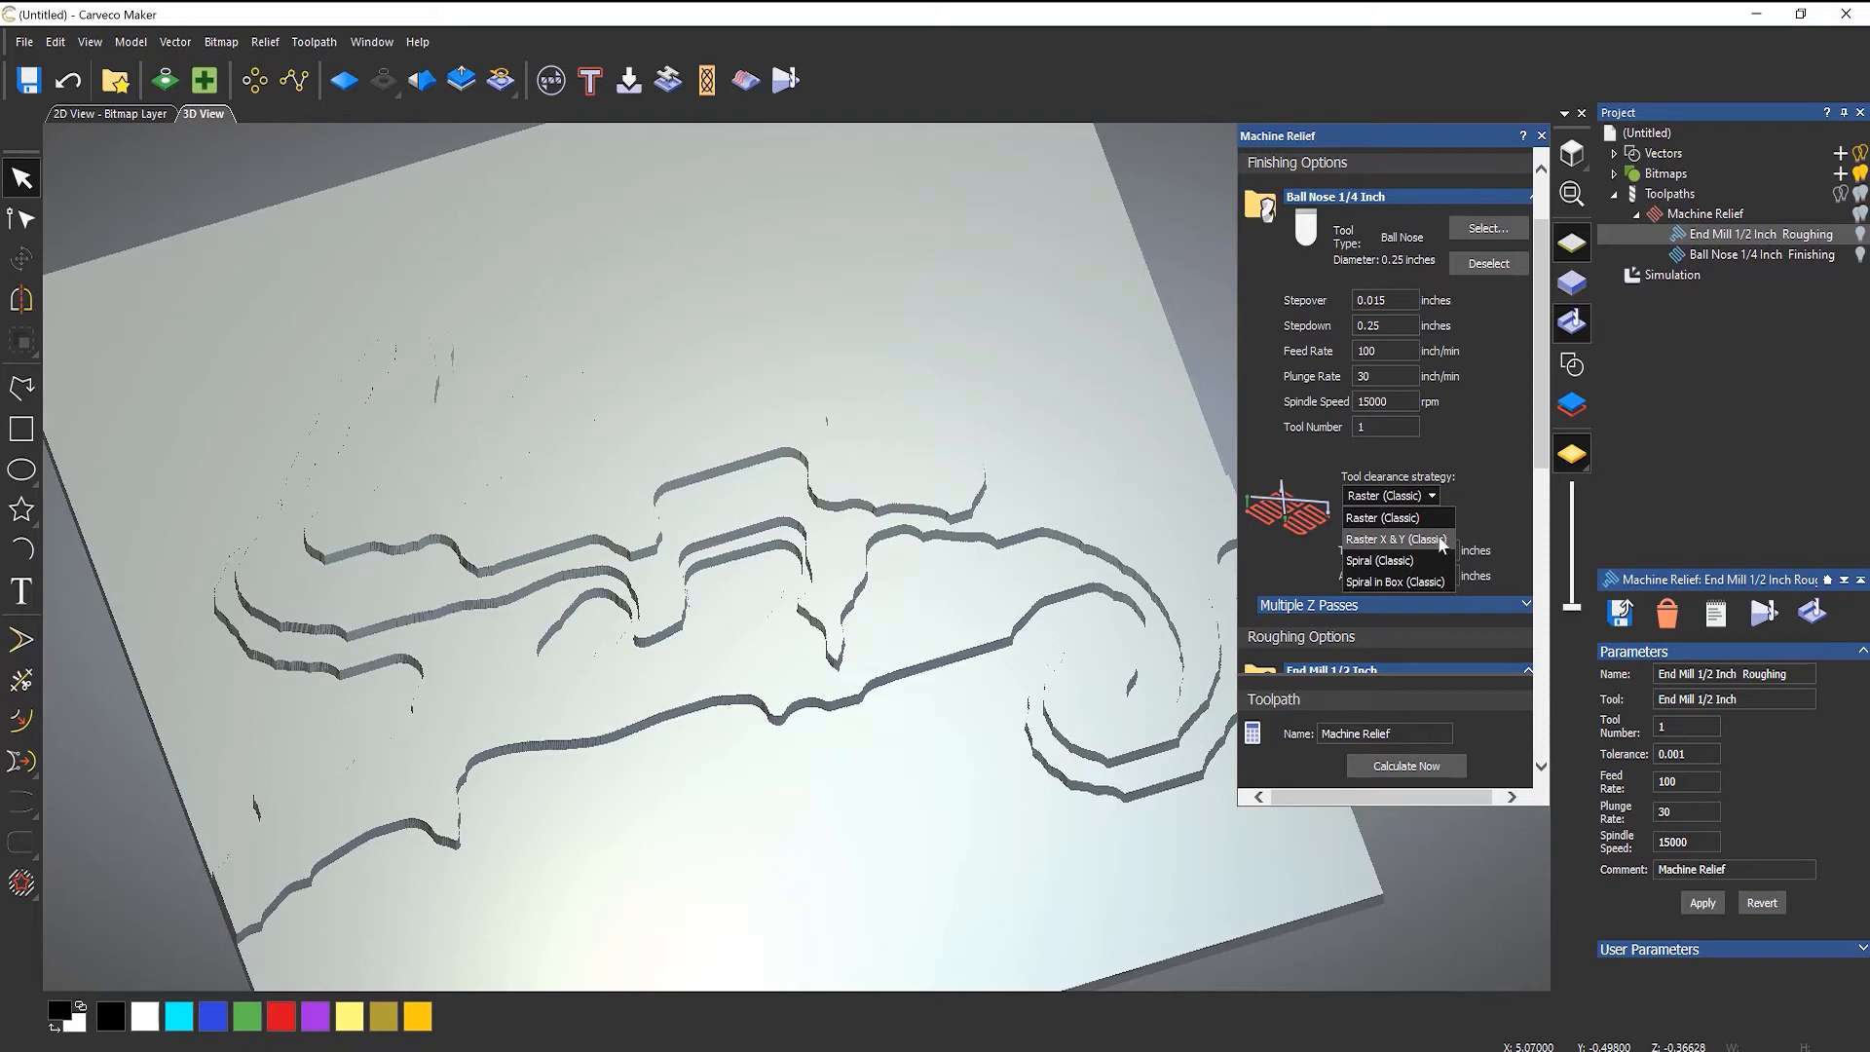
left_click(1381, 561)
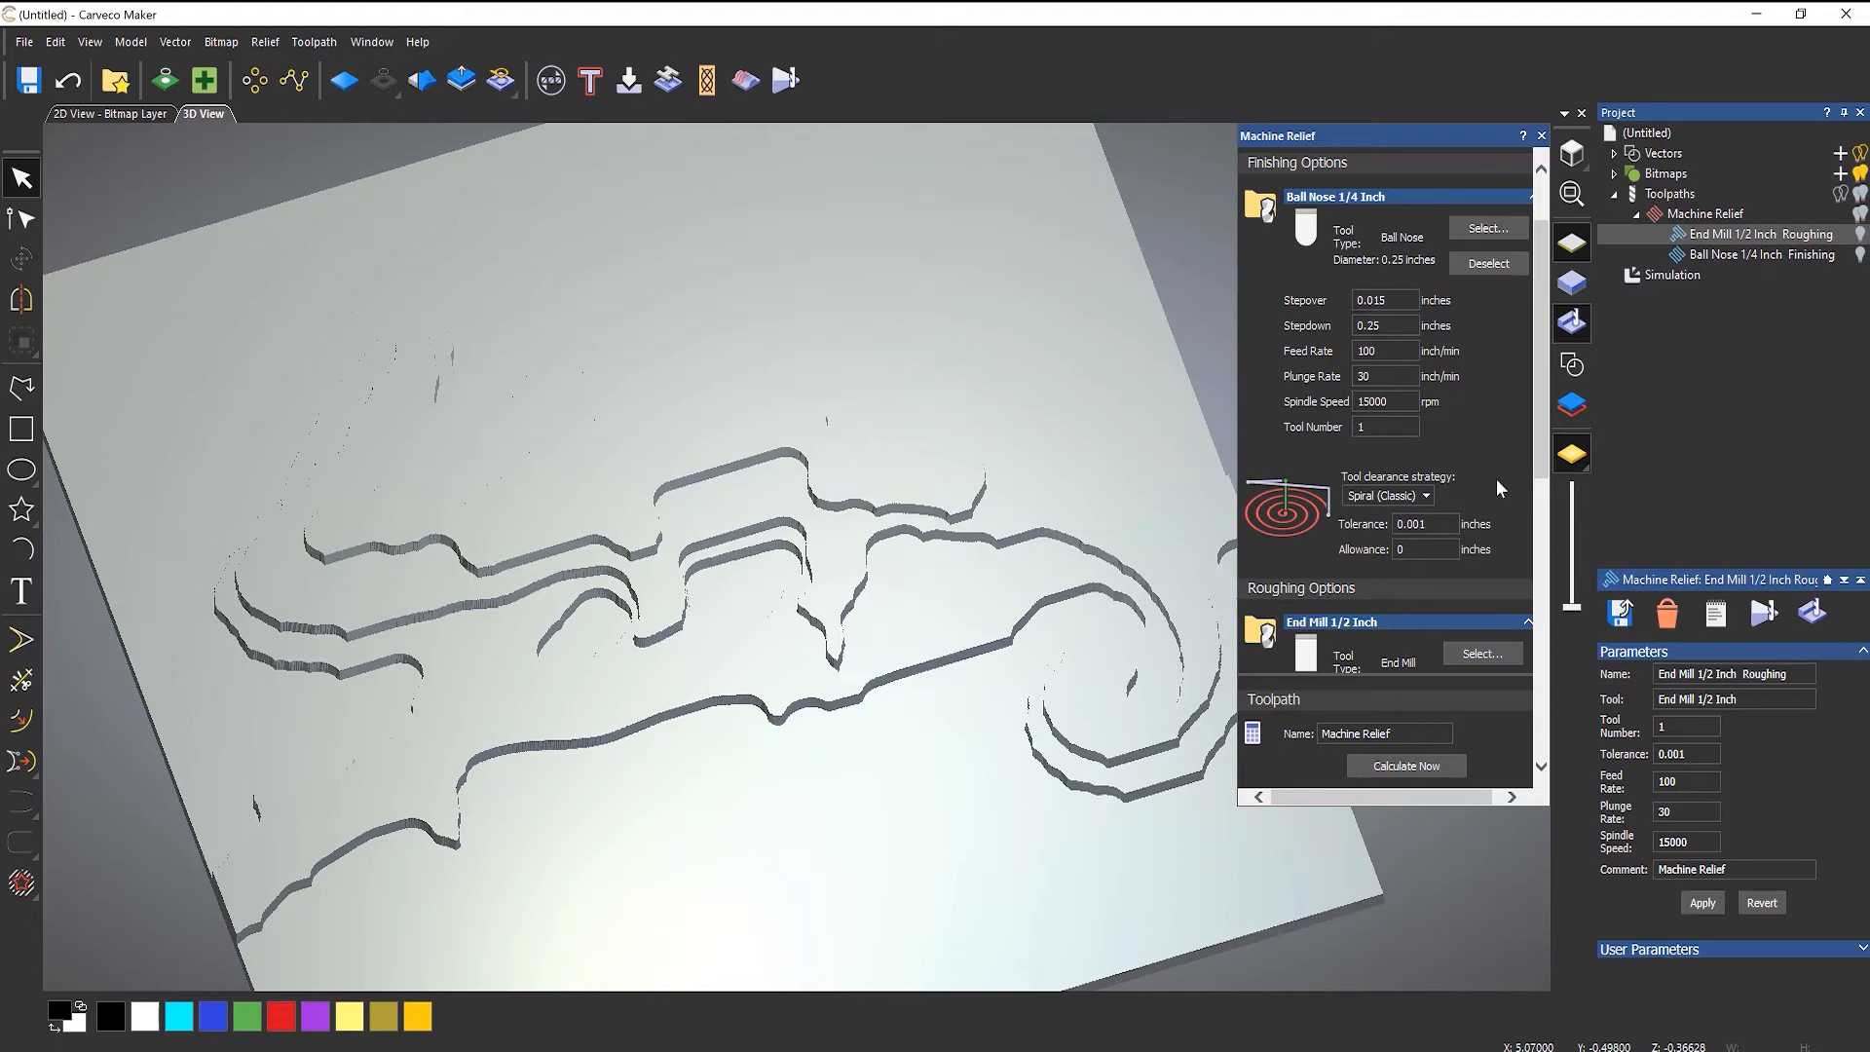
left_click(1405, 766)
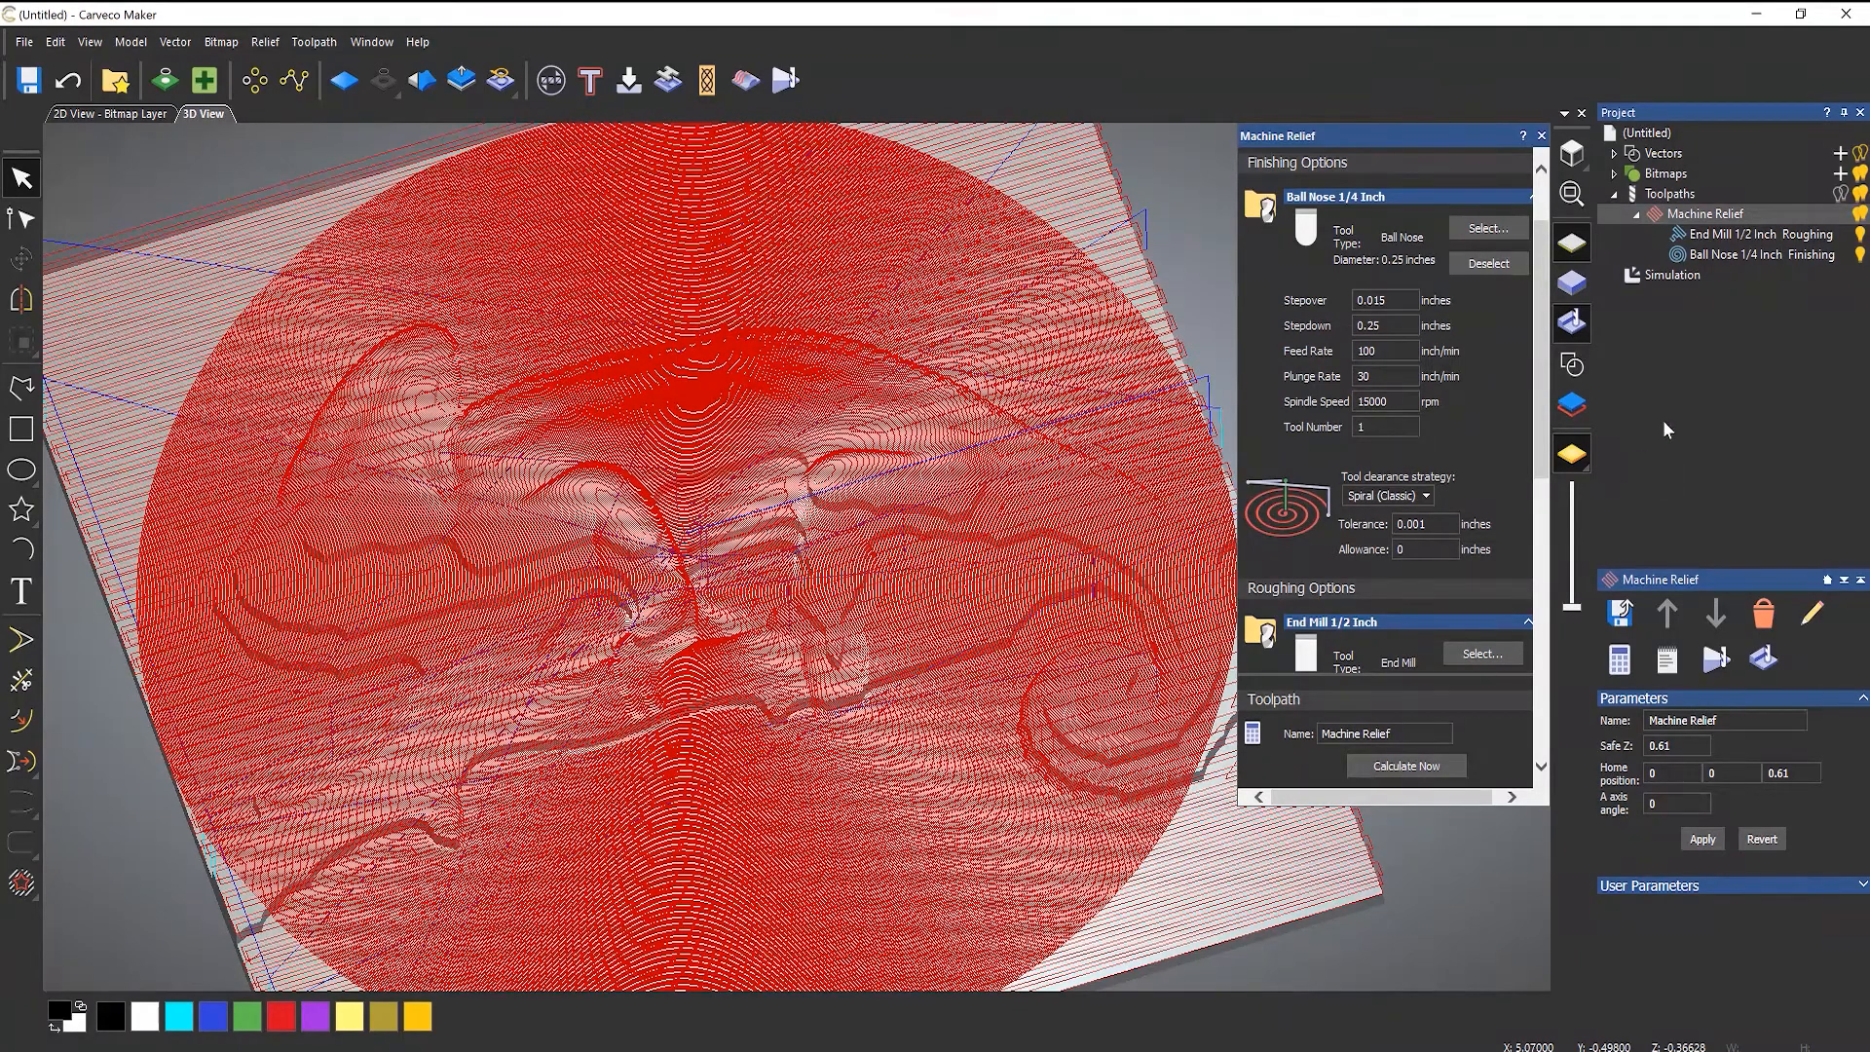
- Delete the outdated simulation and simulate the End Mill 1/2 Inch roughing toolpath again
right_click(1679, 271)
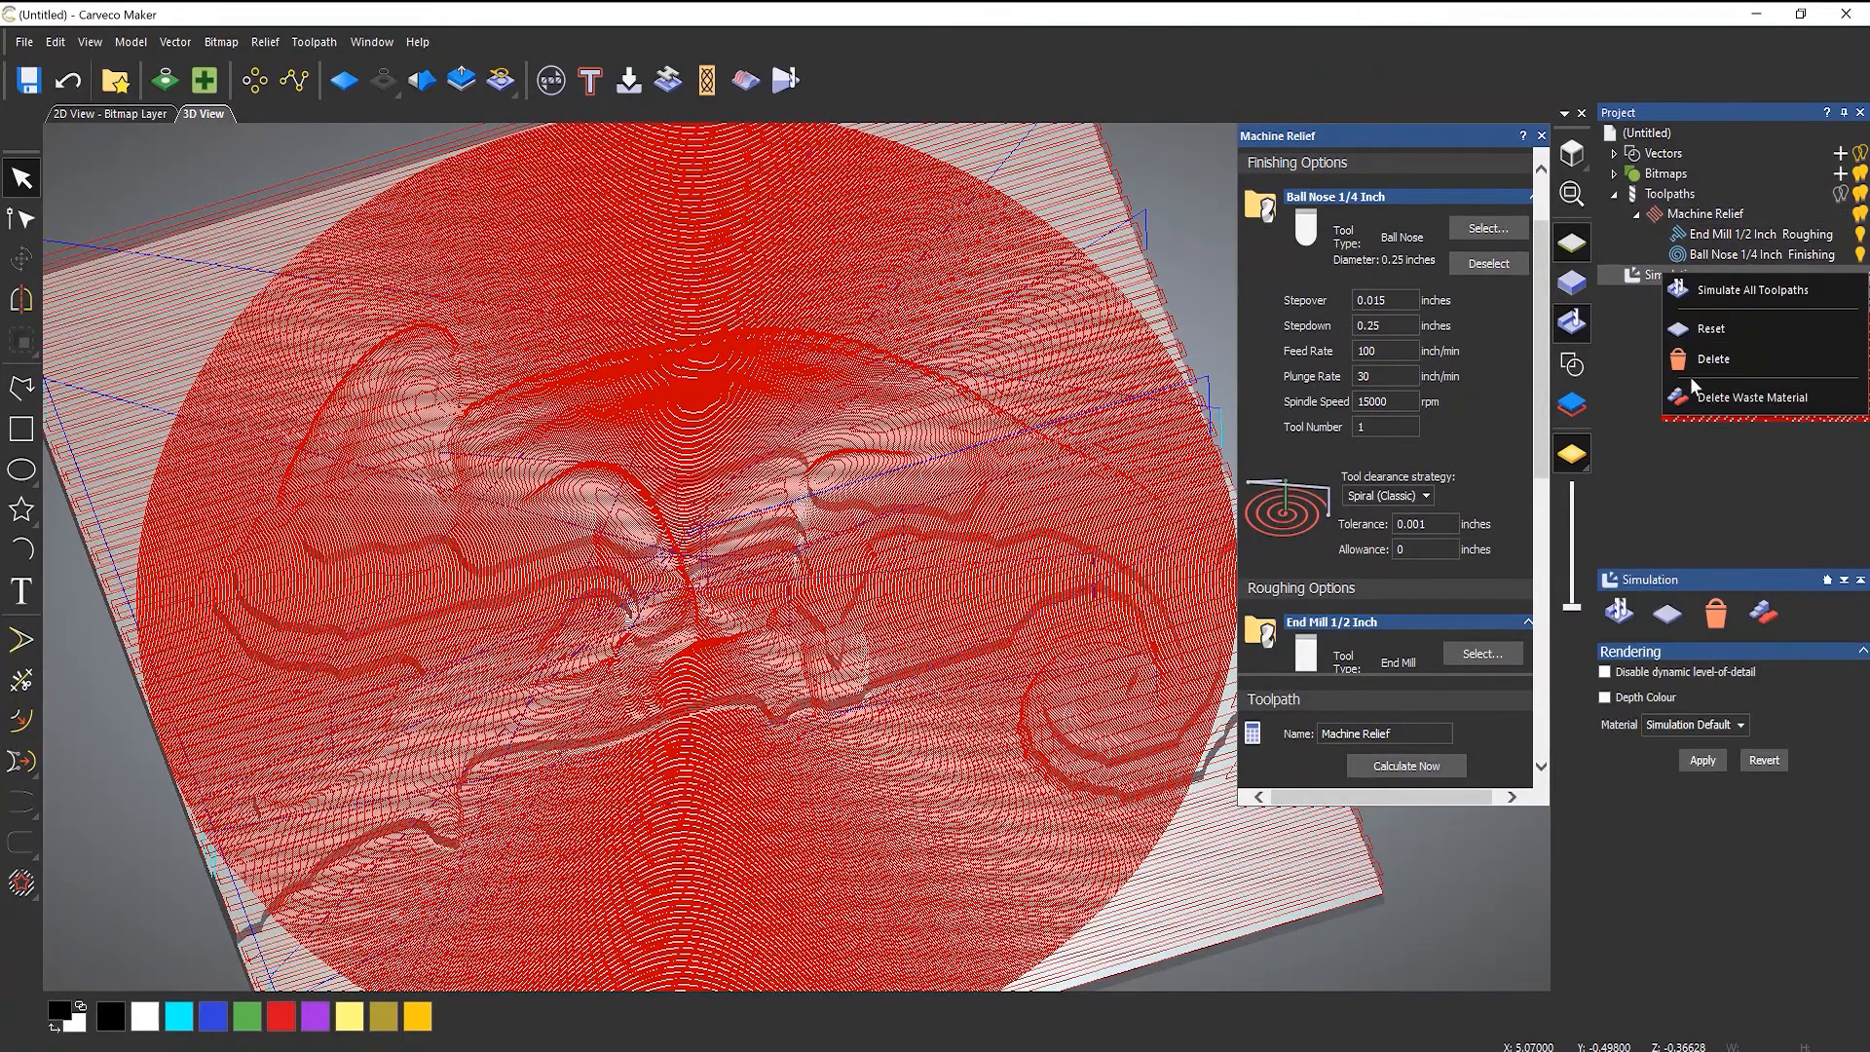
left_click(1704, 383)
right_click(1661, 235)
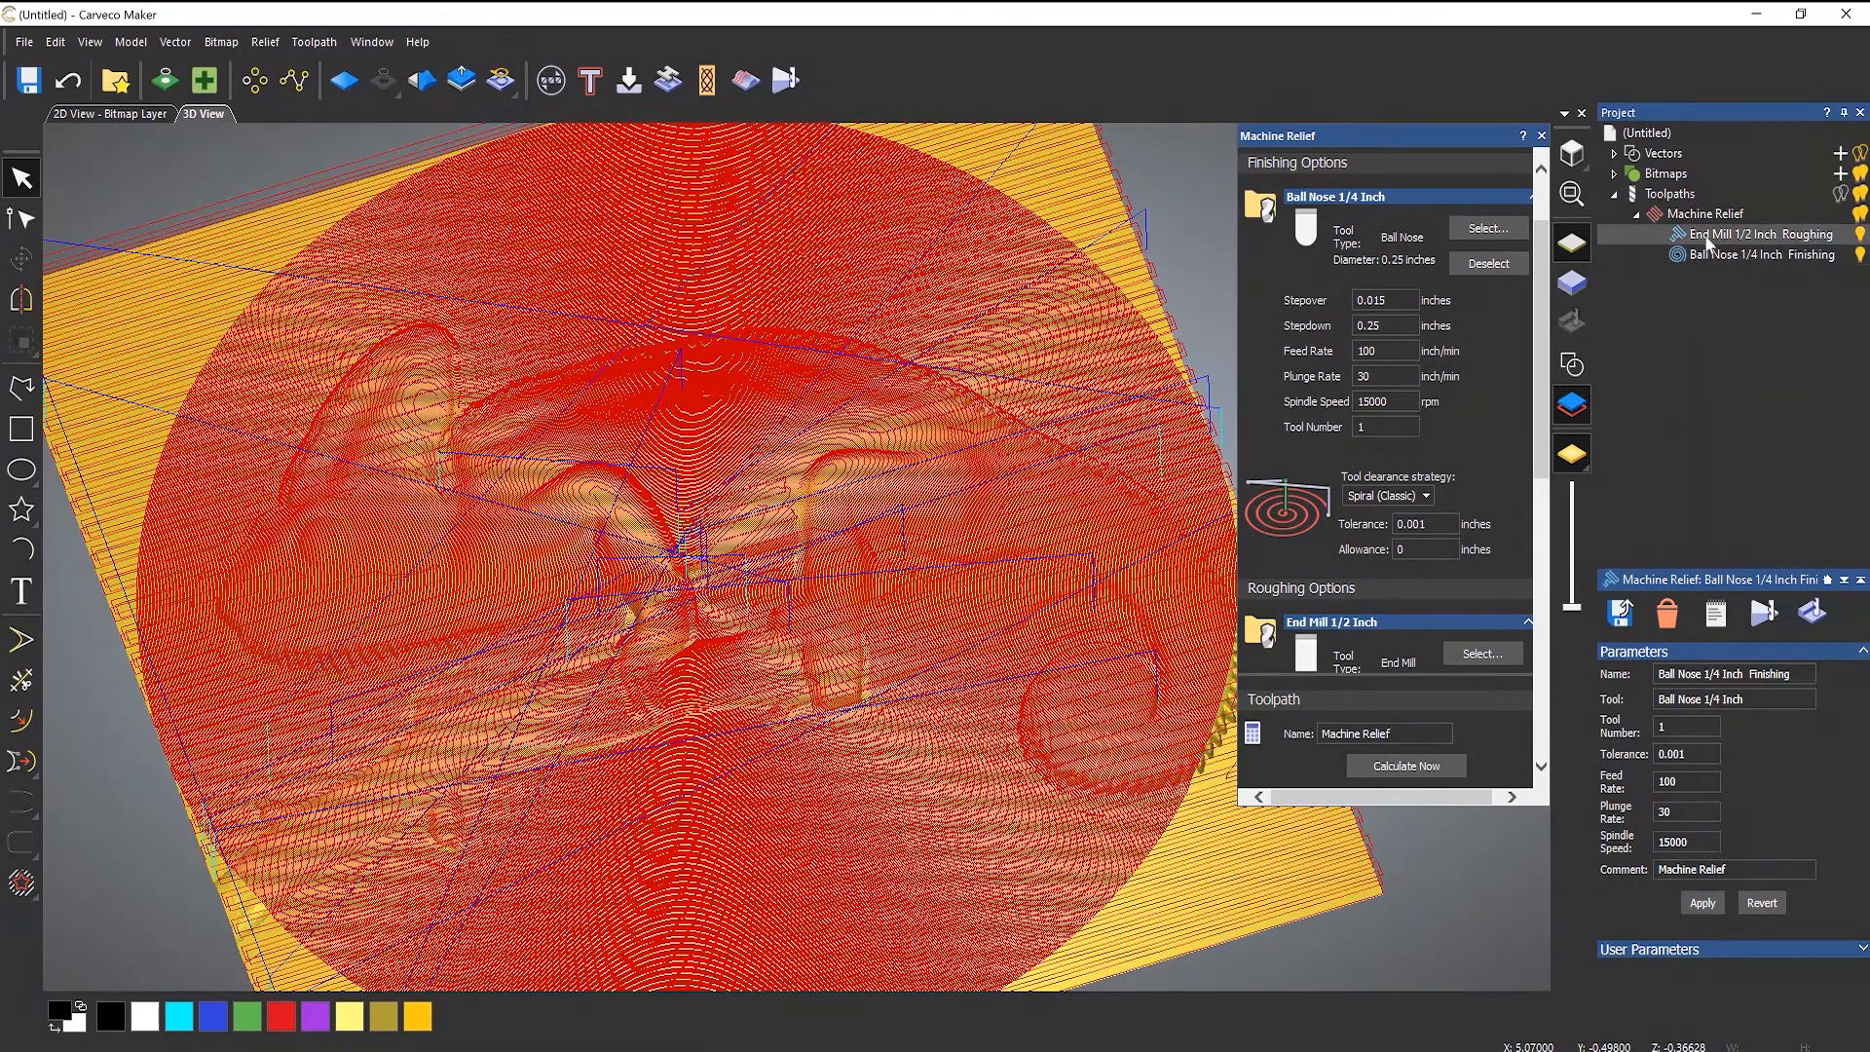
left_click(1722, 323)
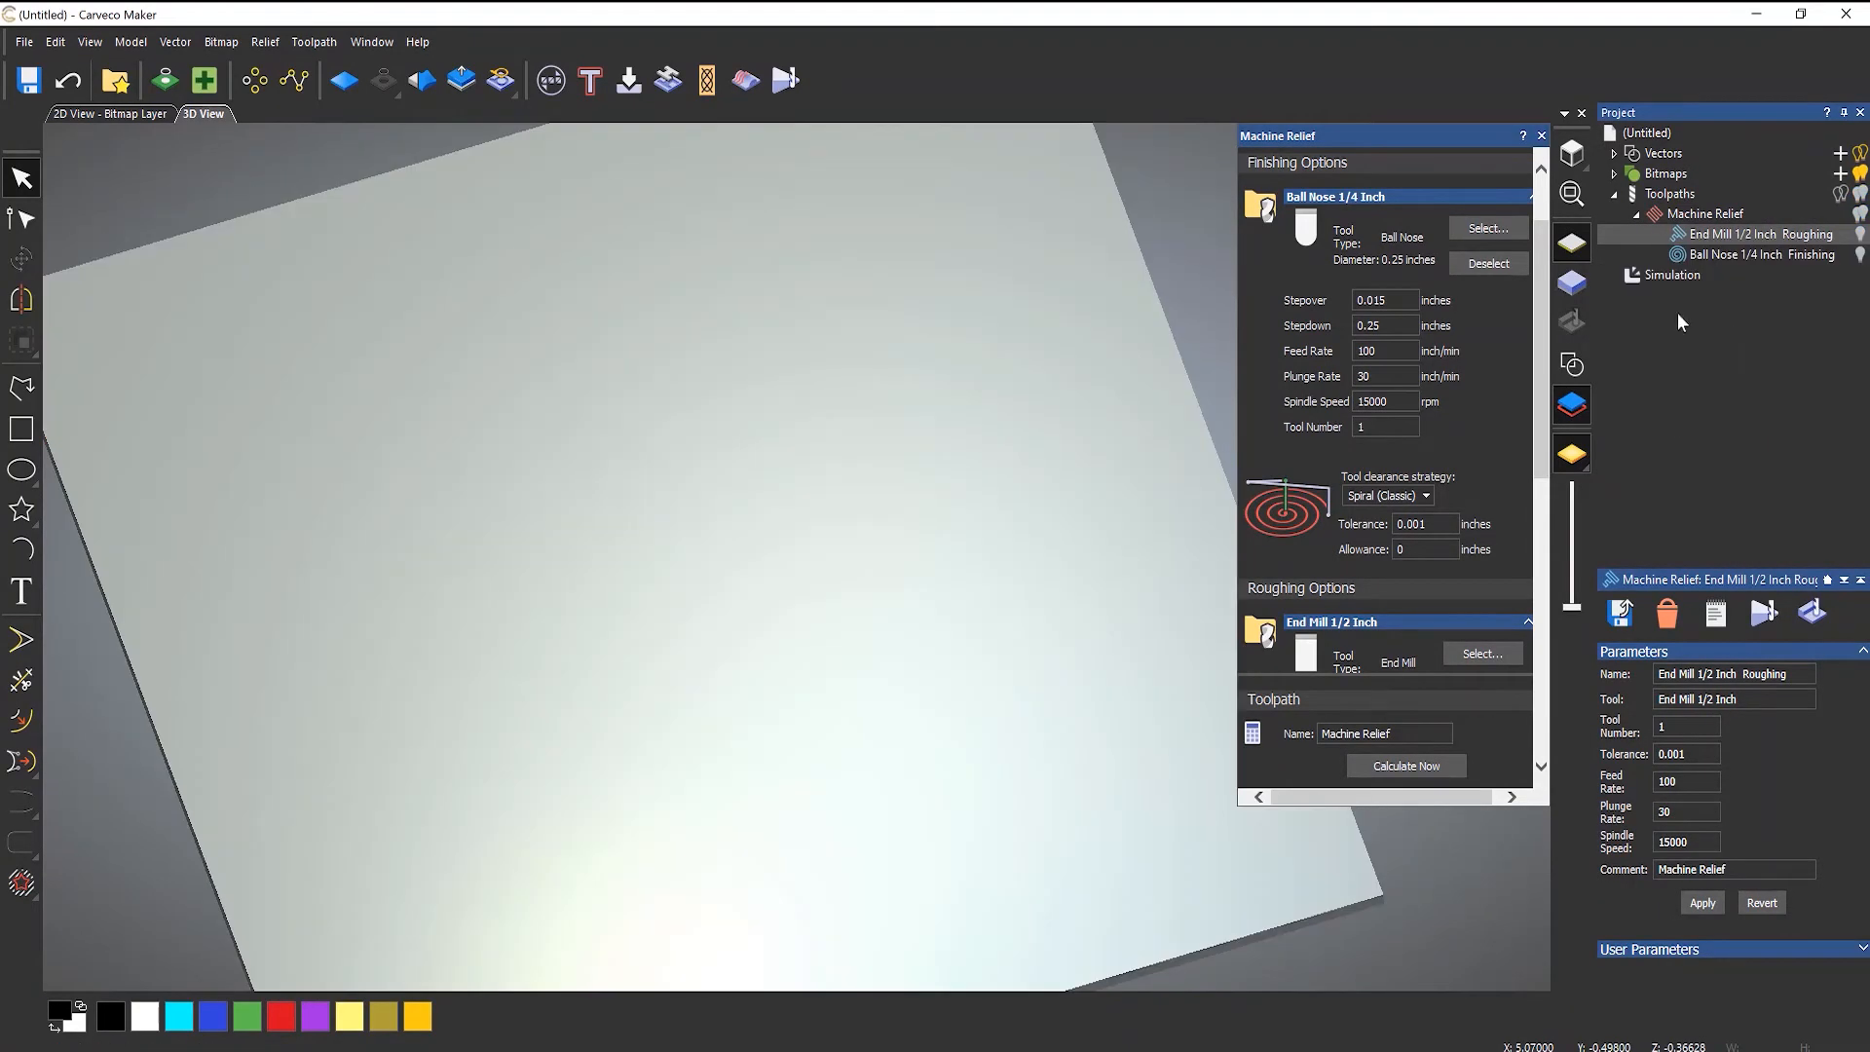
- Play the simulation of the Ball Nose 1/4 Inch spiral finishing toolpath at normal speed with the simulation controls
right_click(1696, 255)
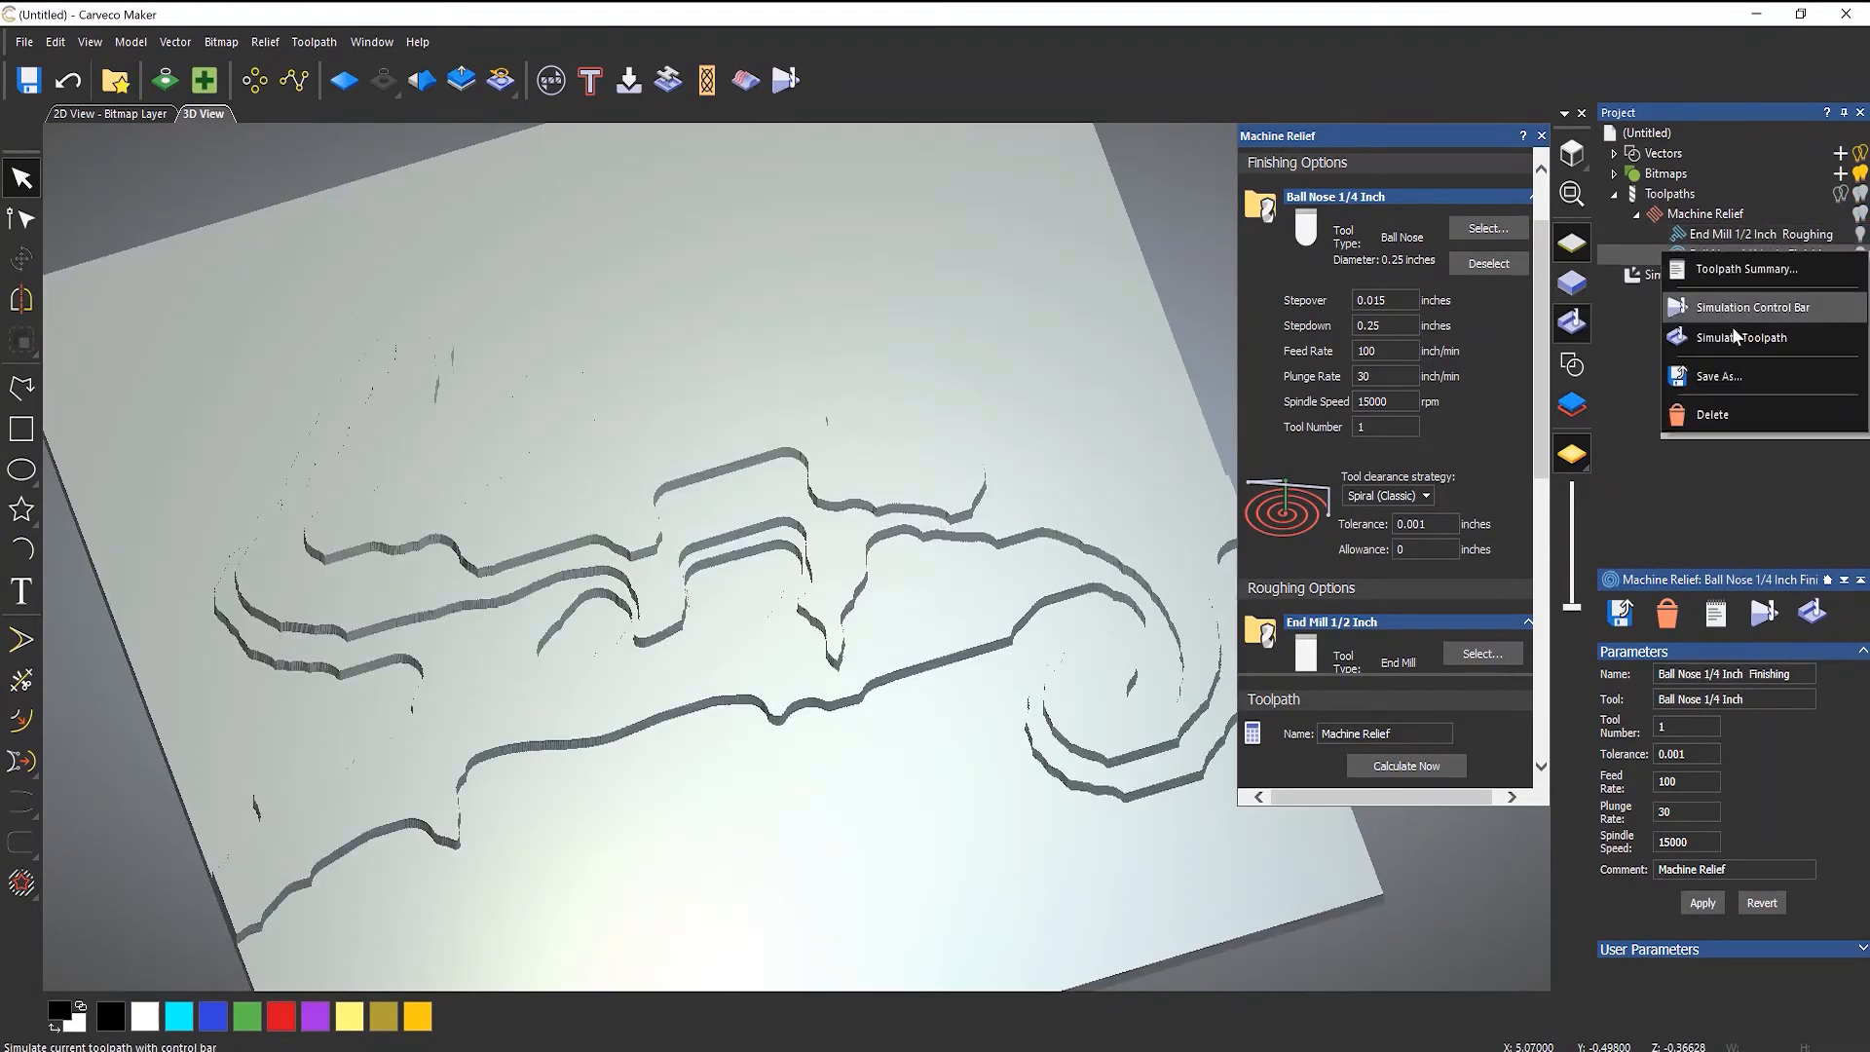
left_click(1741, 308)
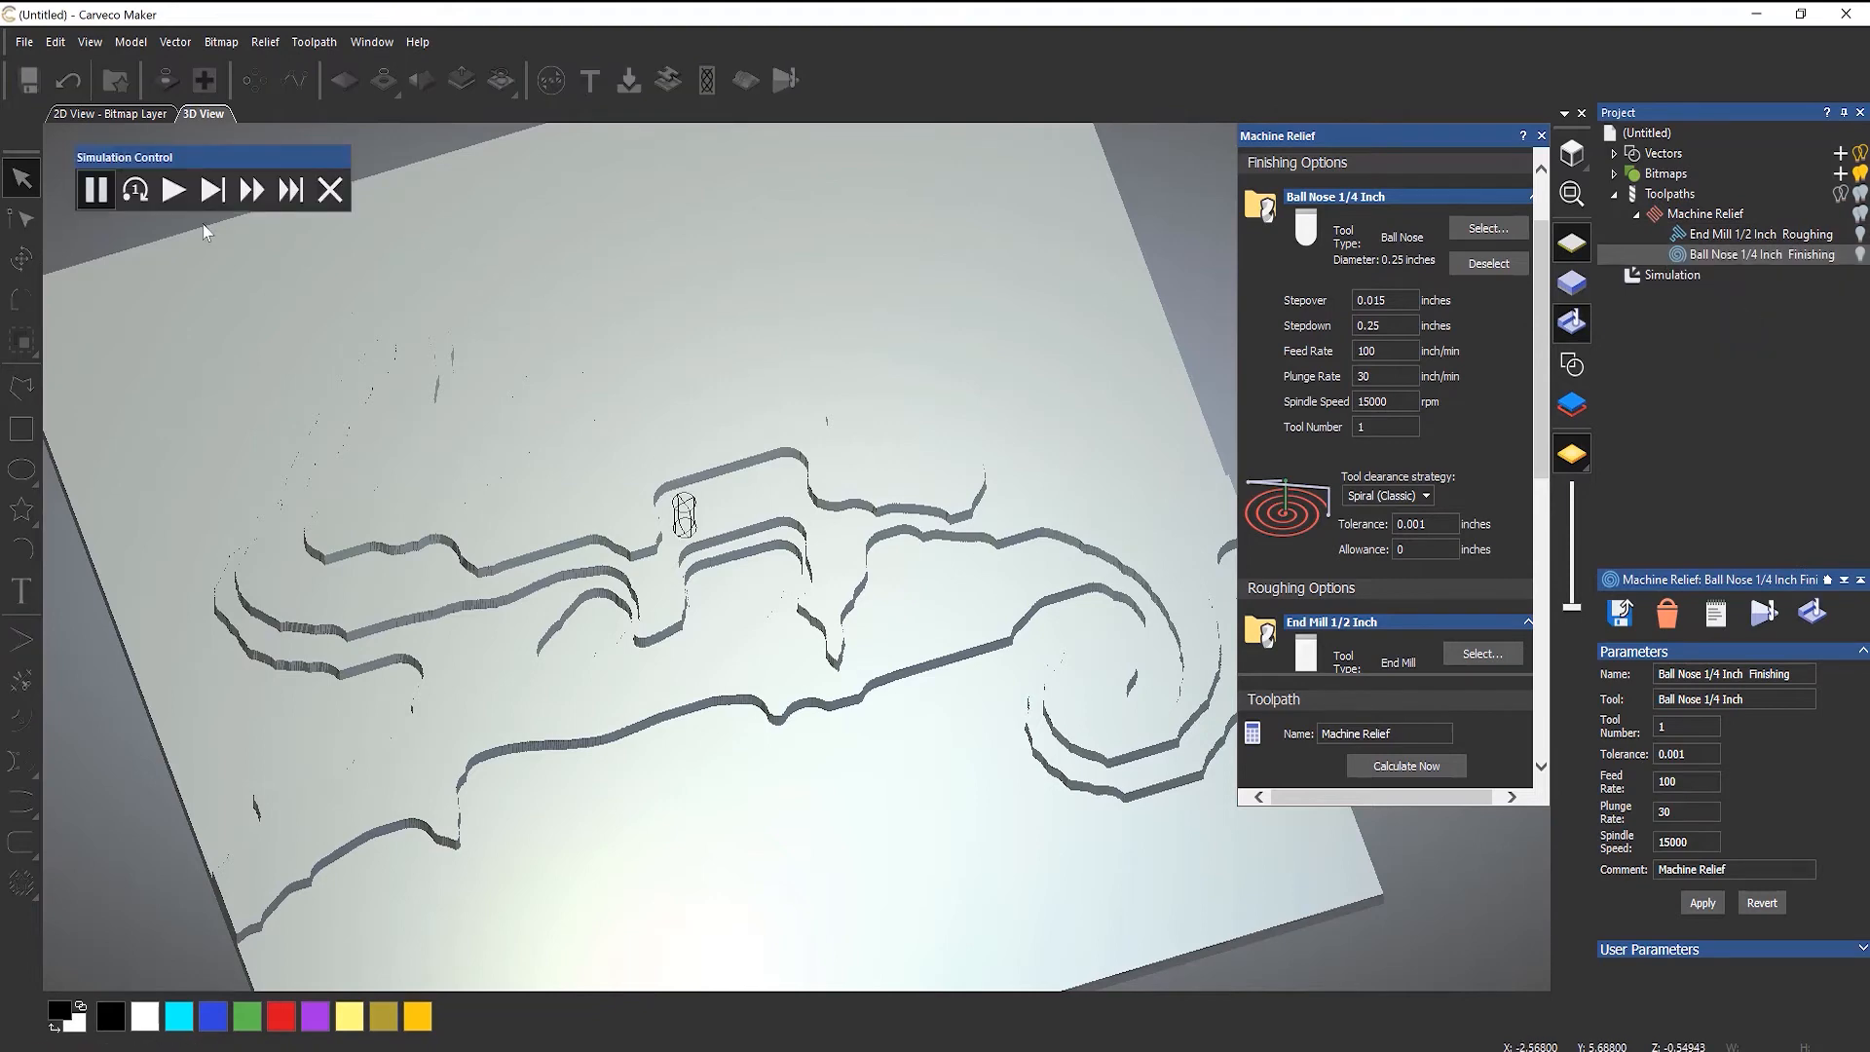
left_click(174, 192)
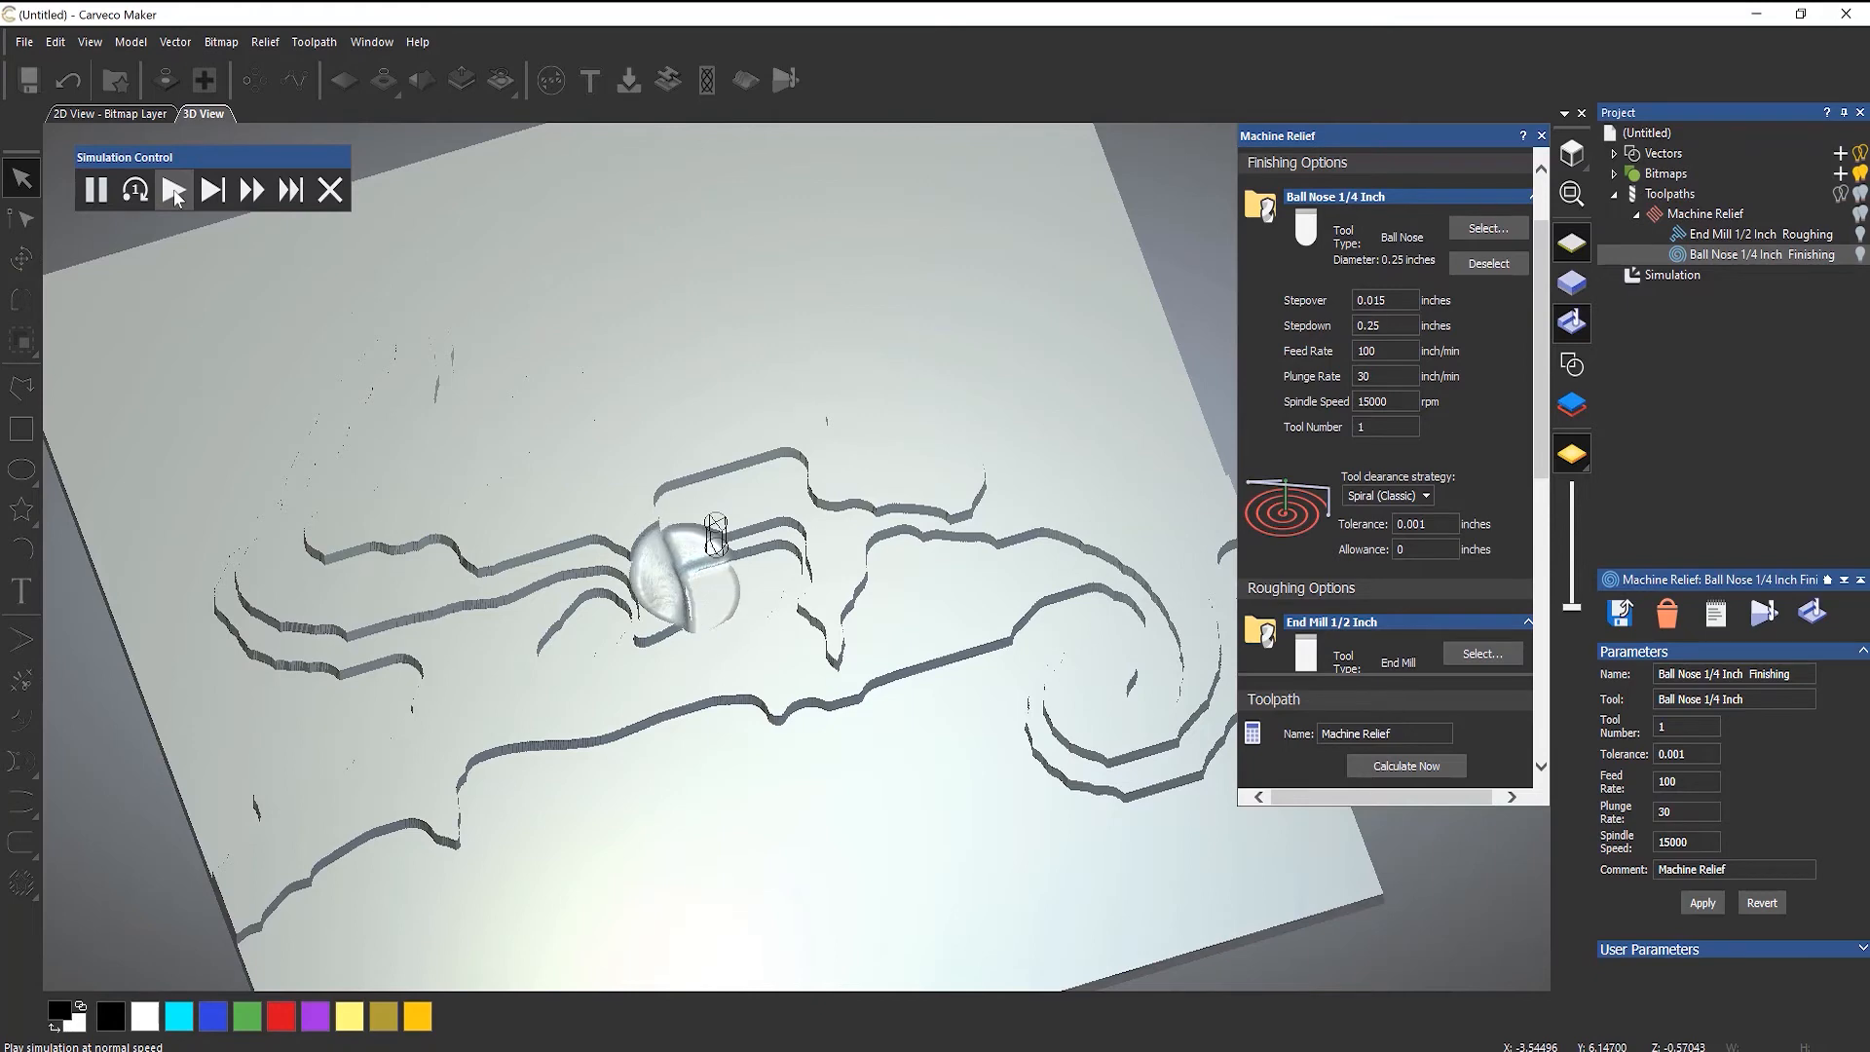
- Play the Ball Nose 1/4 Inch spiral finishing simulation through to the end, alternating between fast and normal speed
left_click(250, 190)
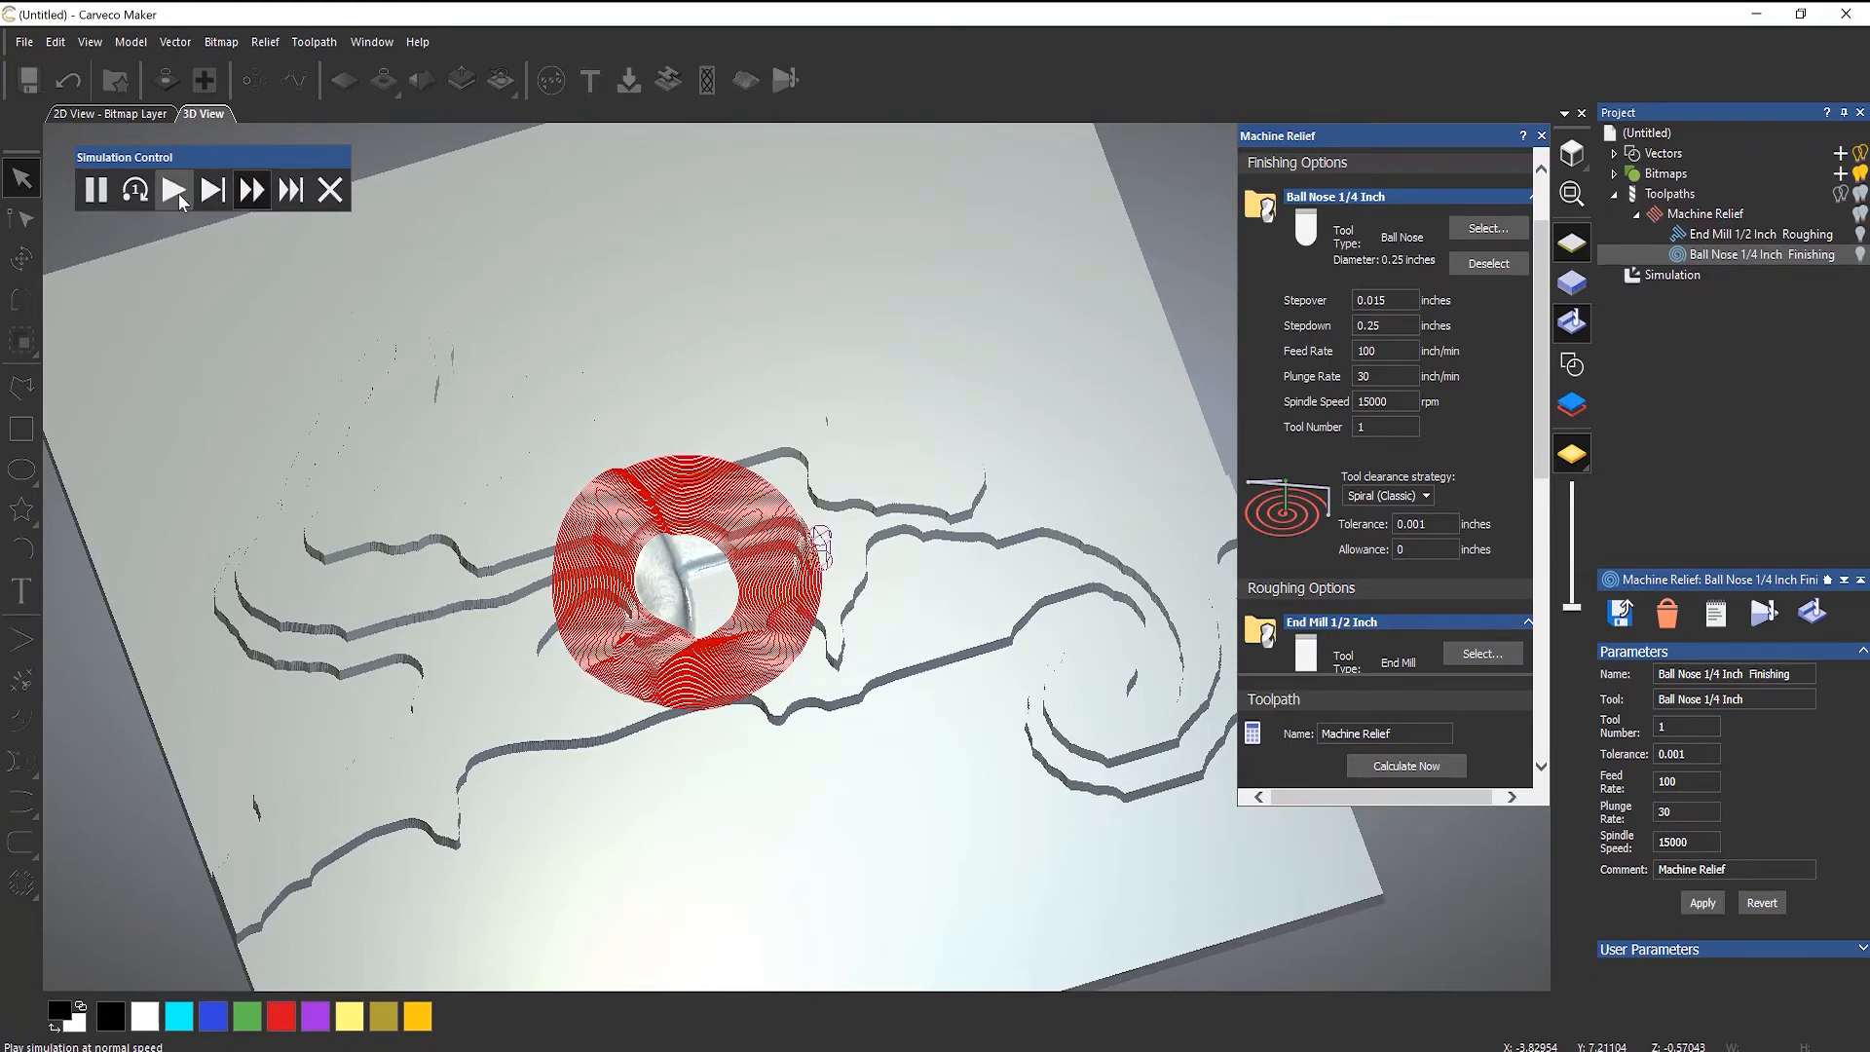
left_click(176, 192)
left_click(243, 190)
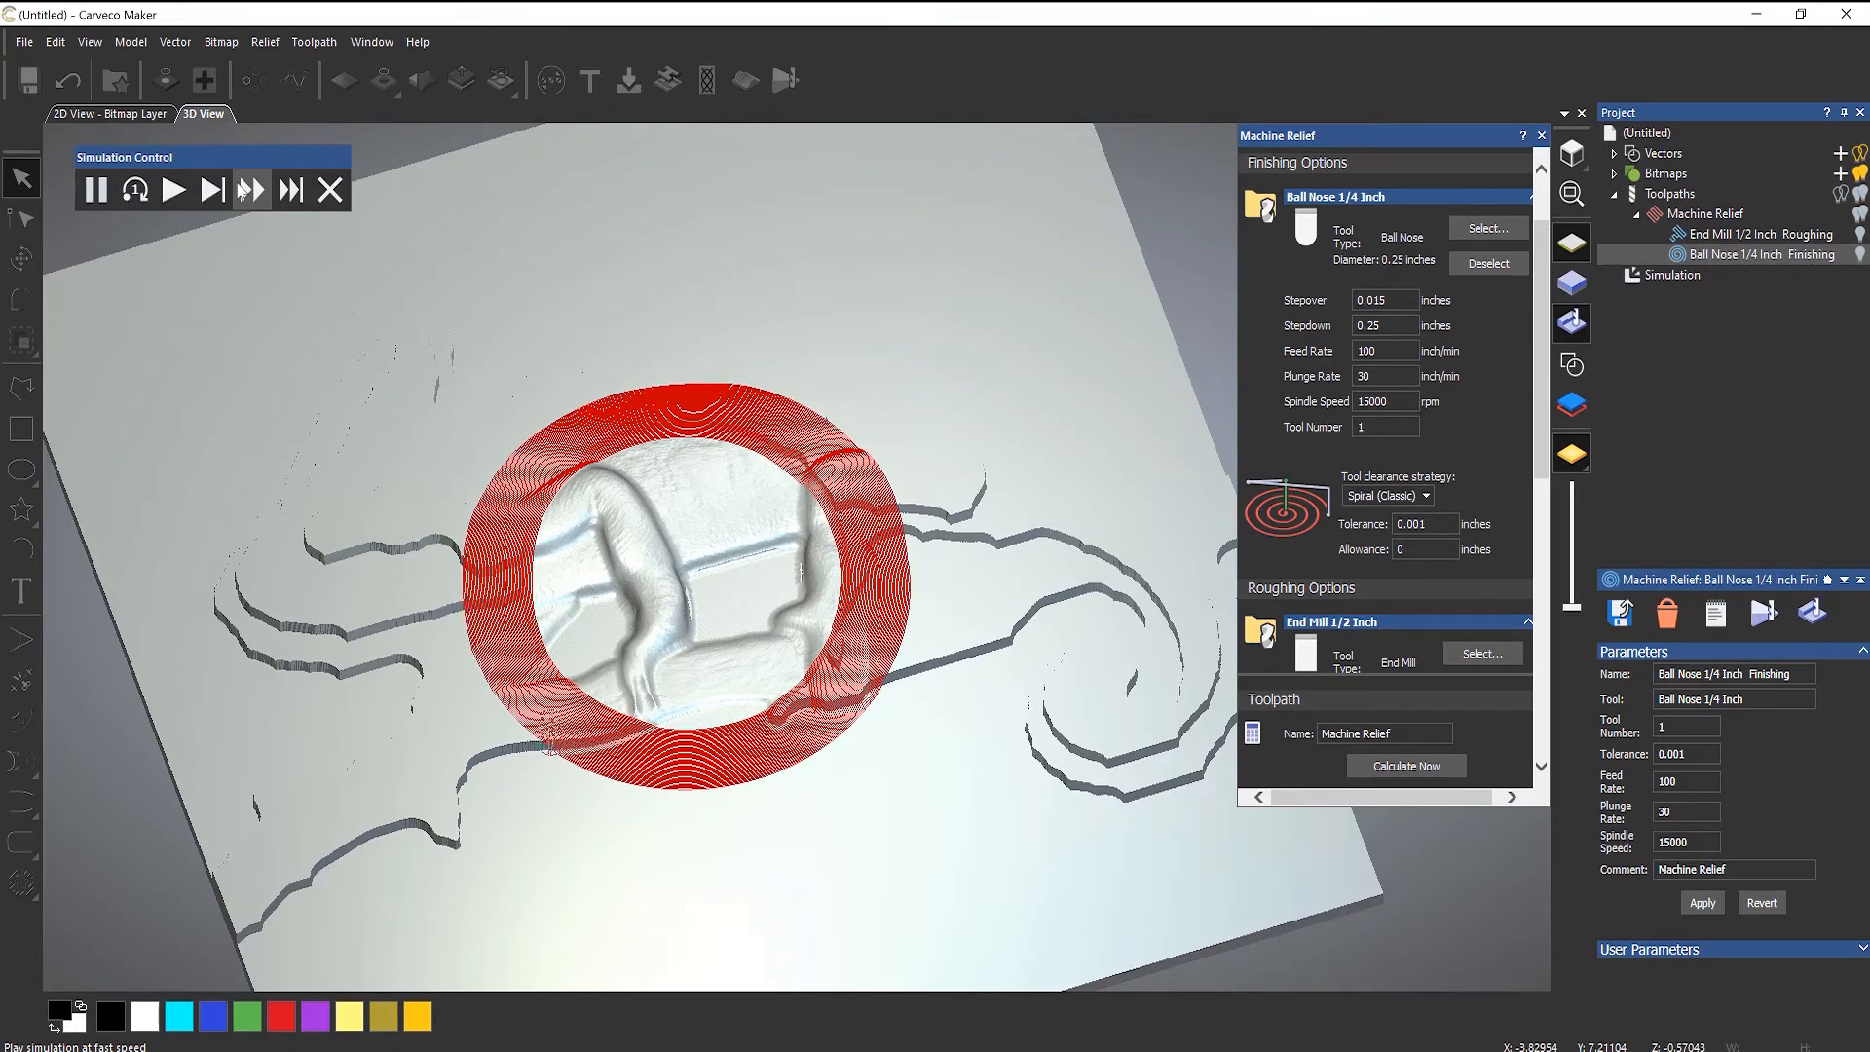
left_click(170, 192)
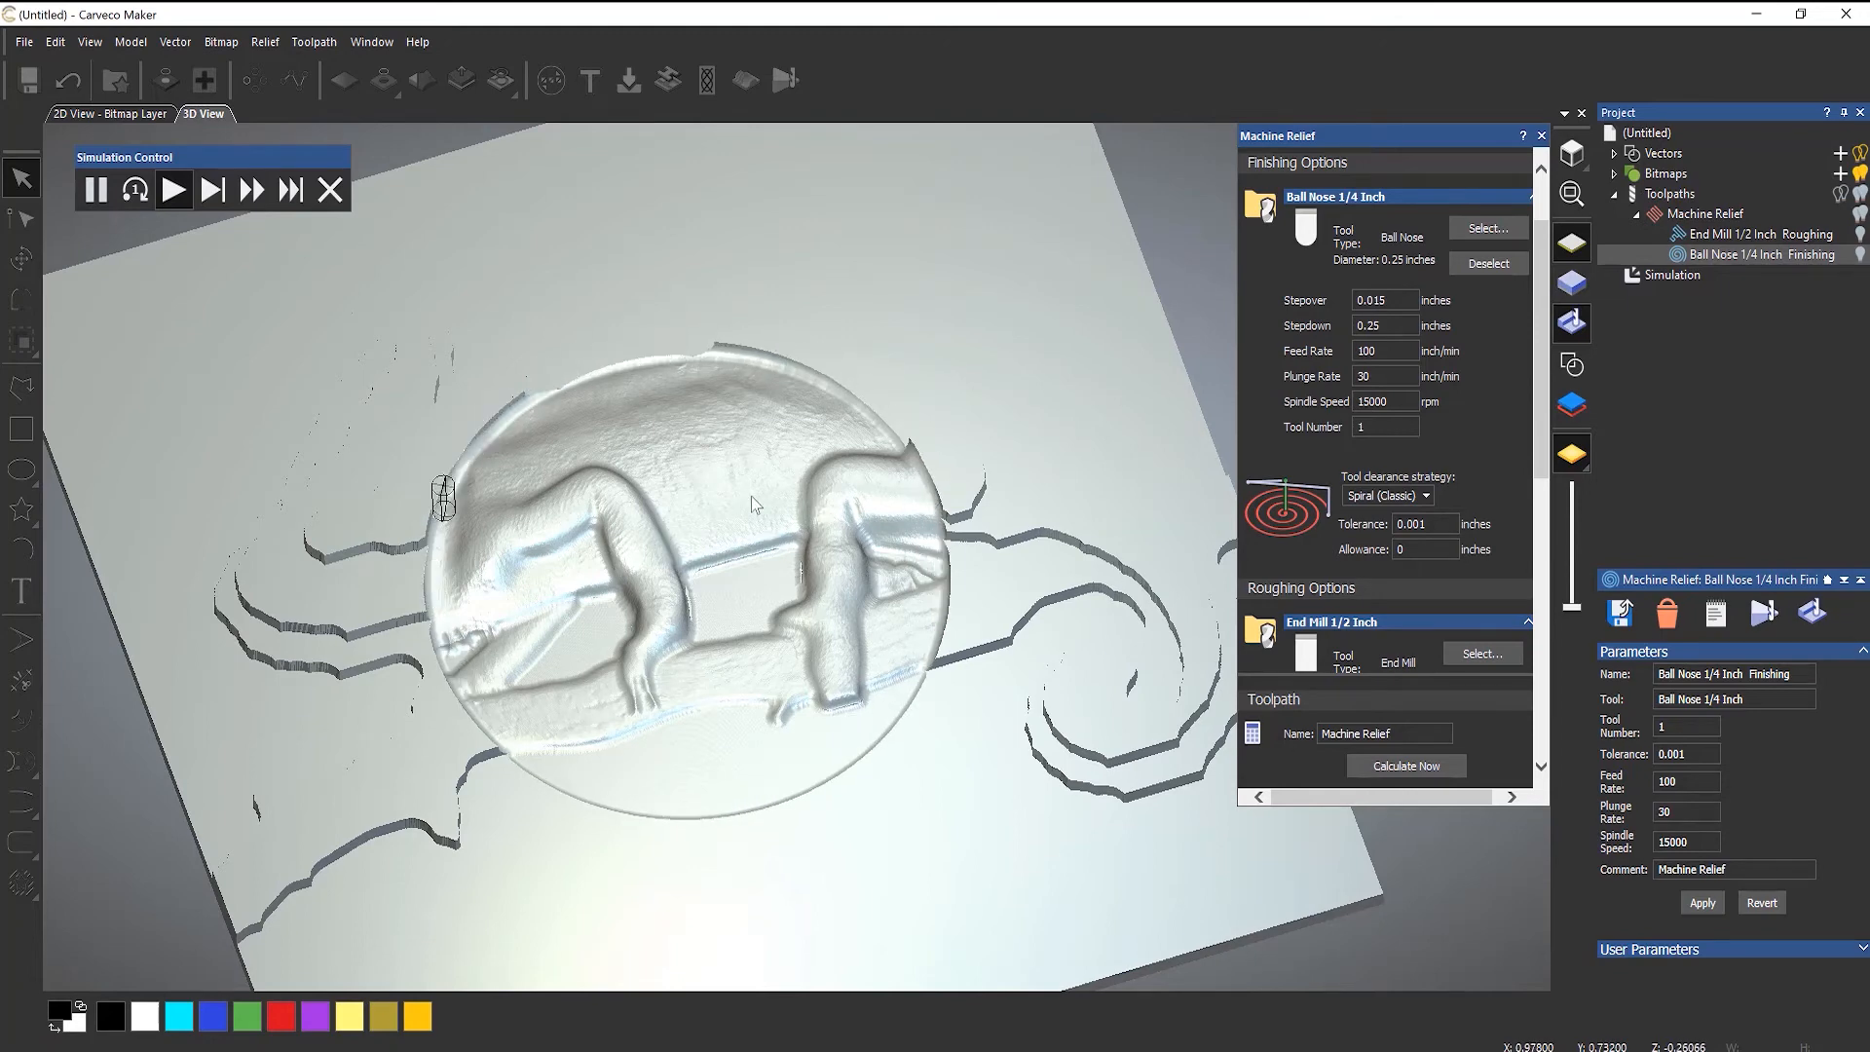
left_click(255, 190)
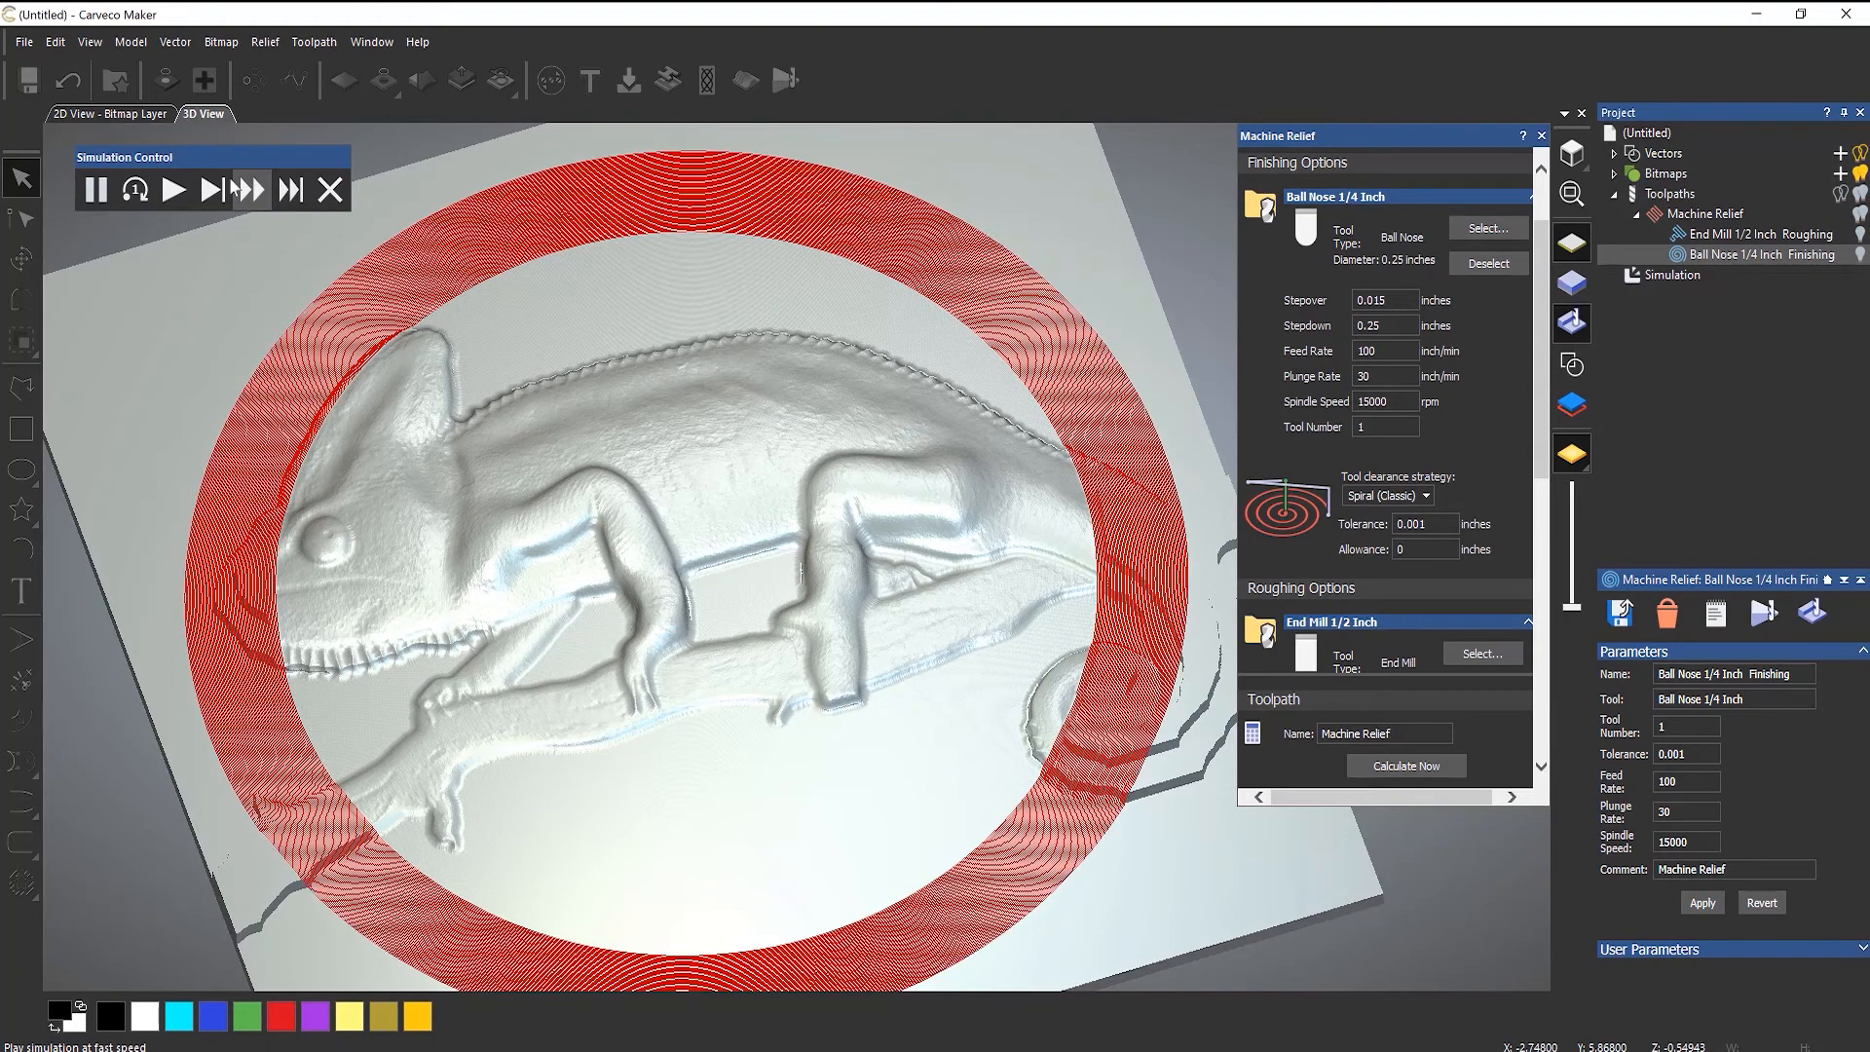
left_click(198, 192)
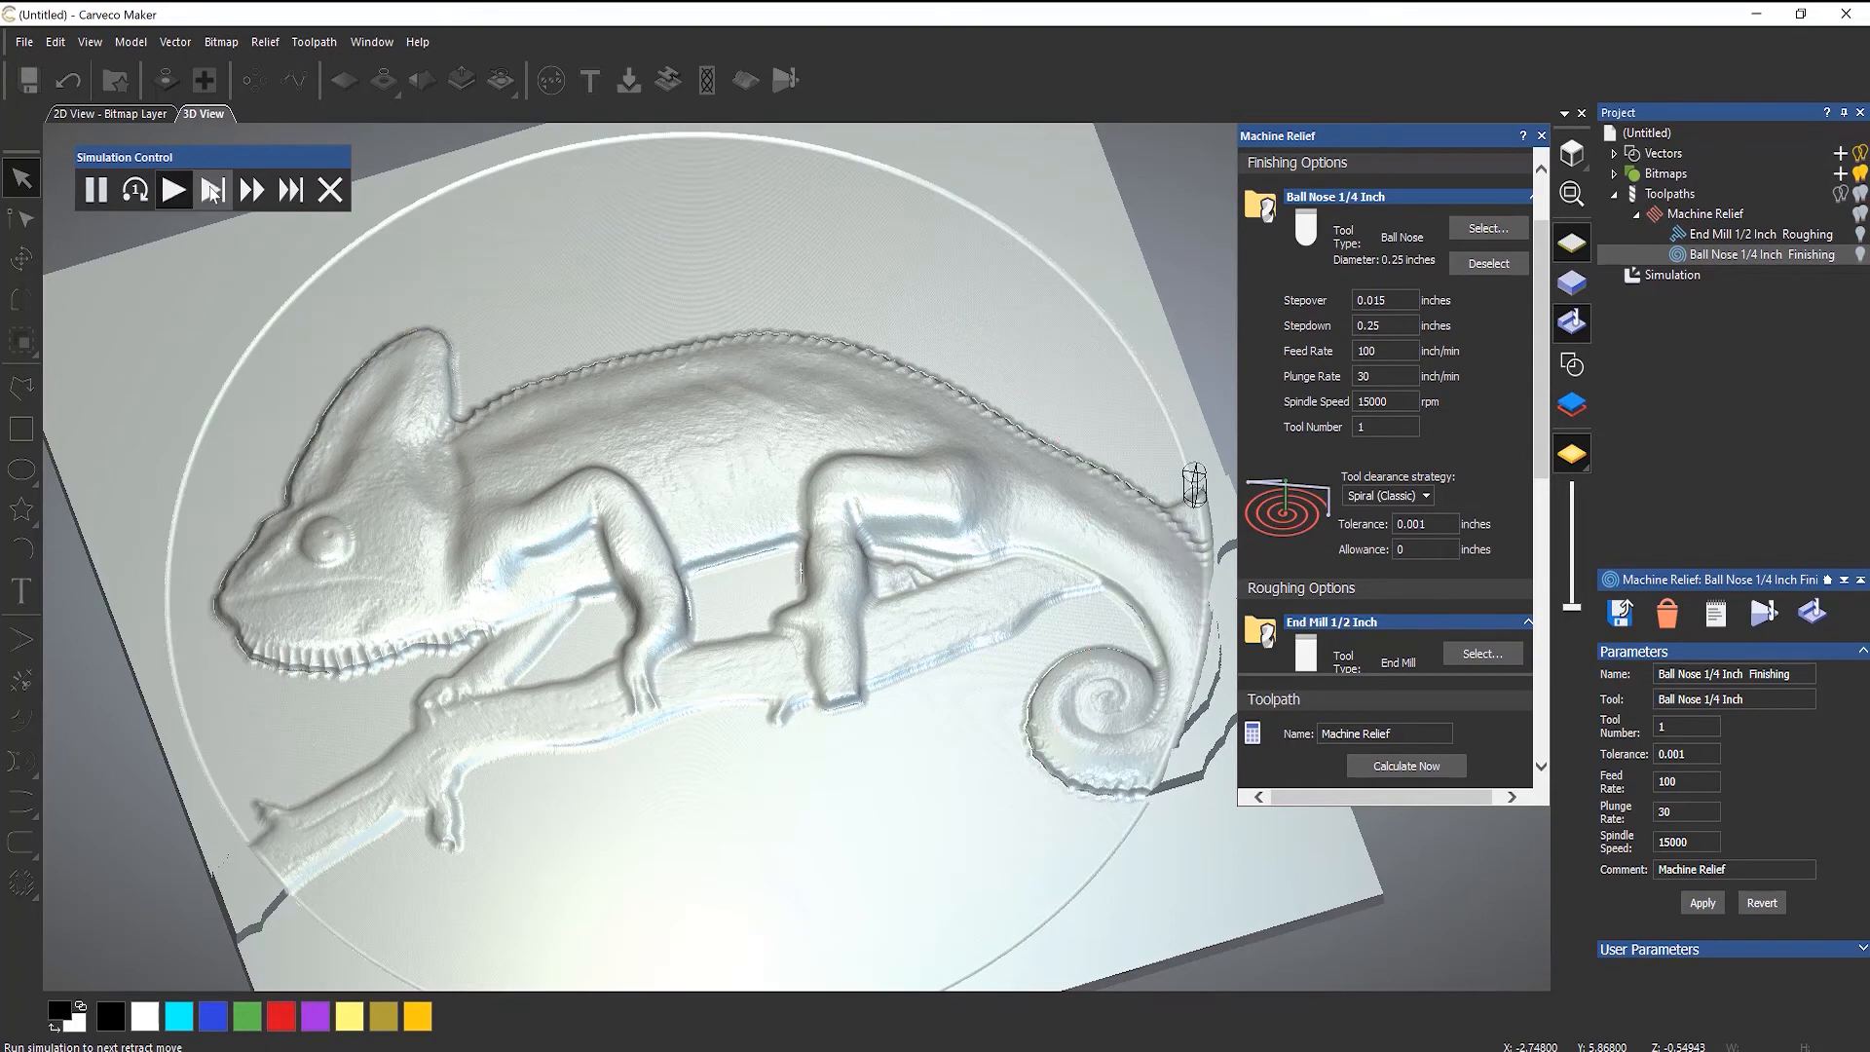
left_click(251, 190)
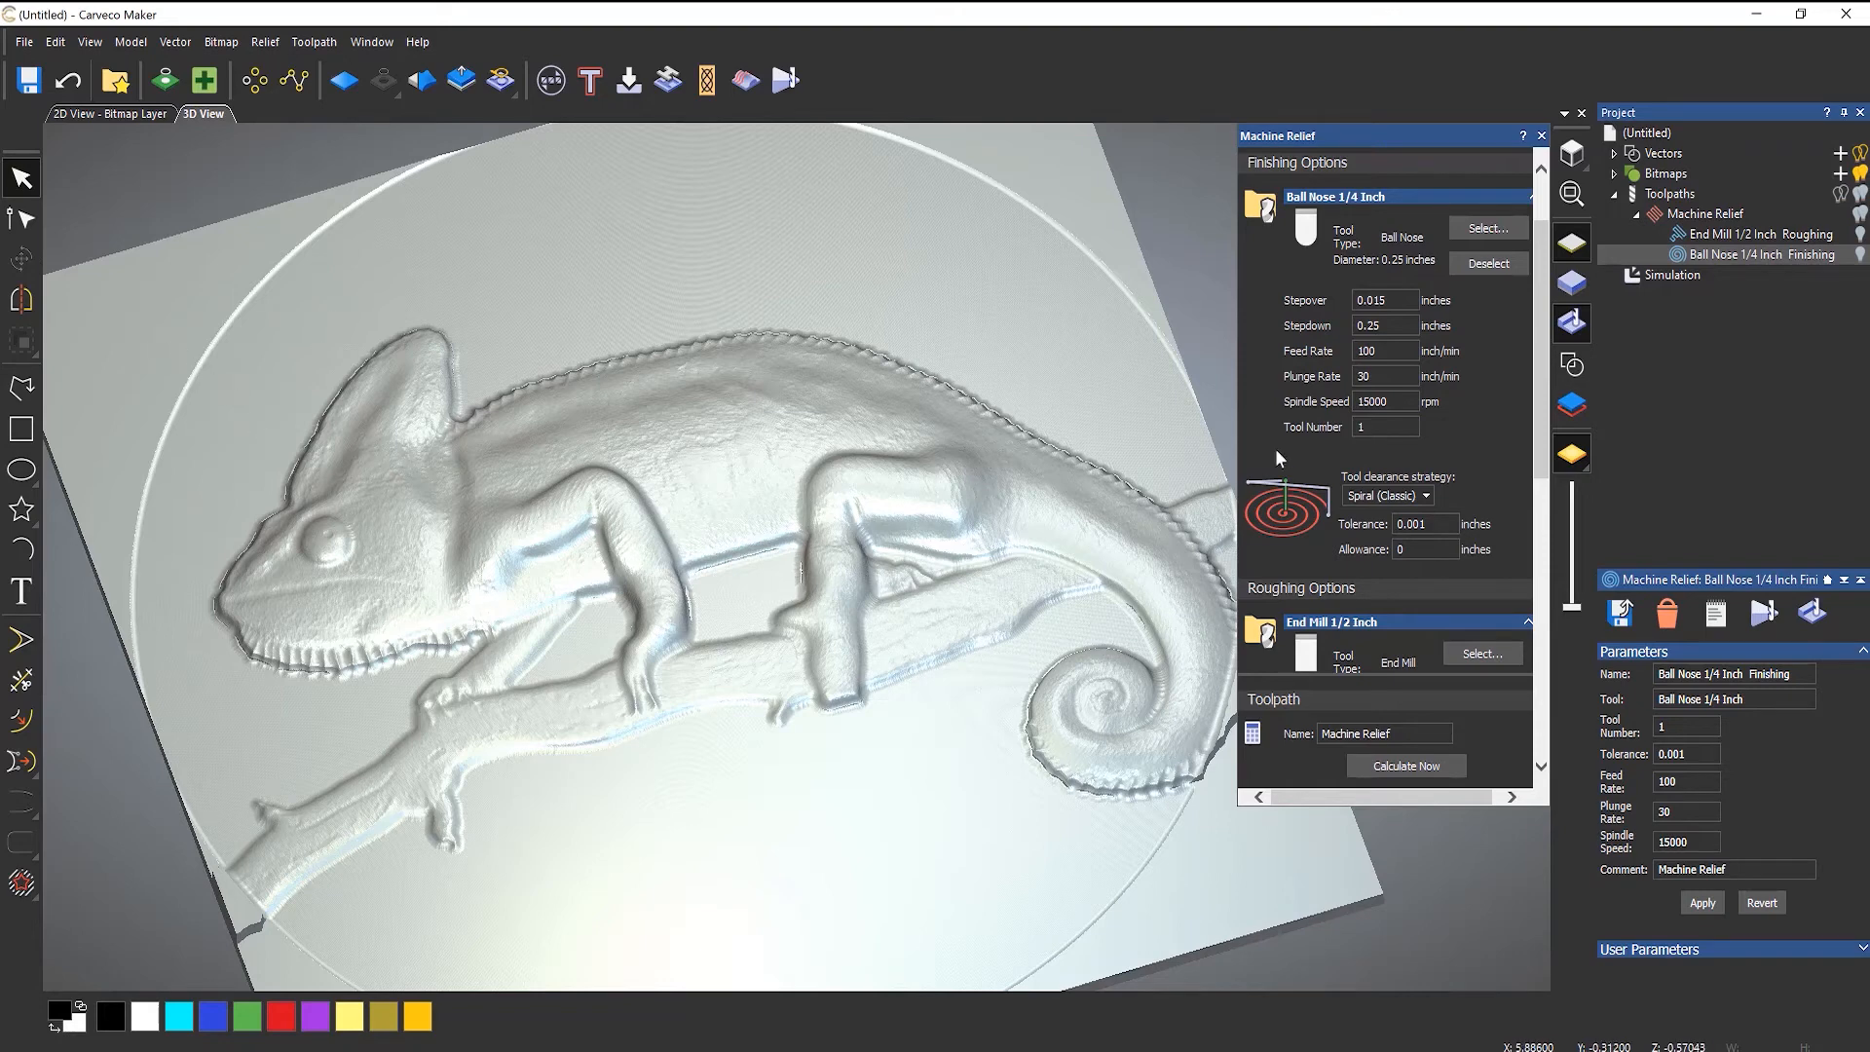
- Review the roughing tool's clearance and allowance settings and examine the simulated relief closely around the chameleon's curled tail
scroll(1544, 366, "down", 4)
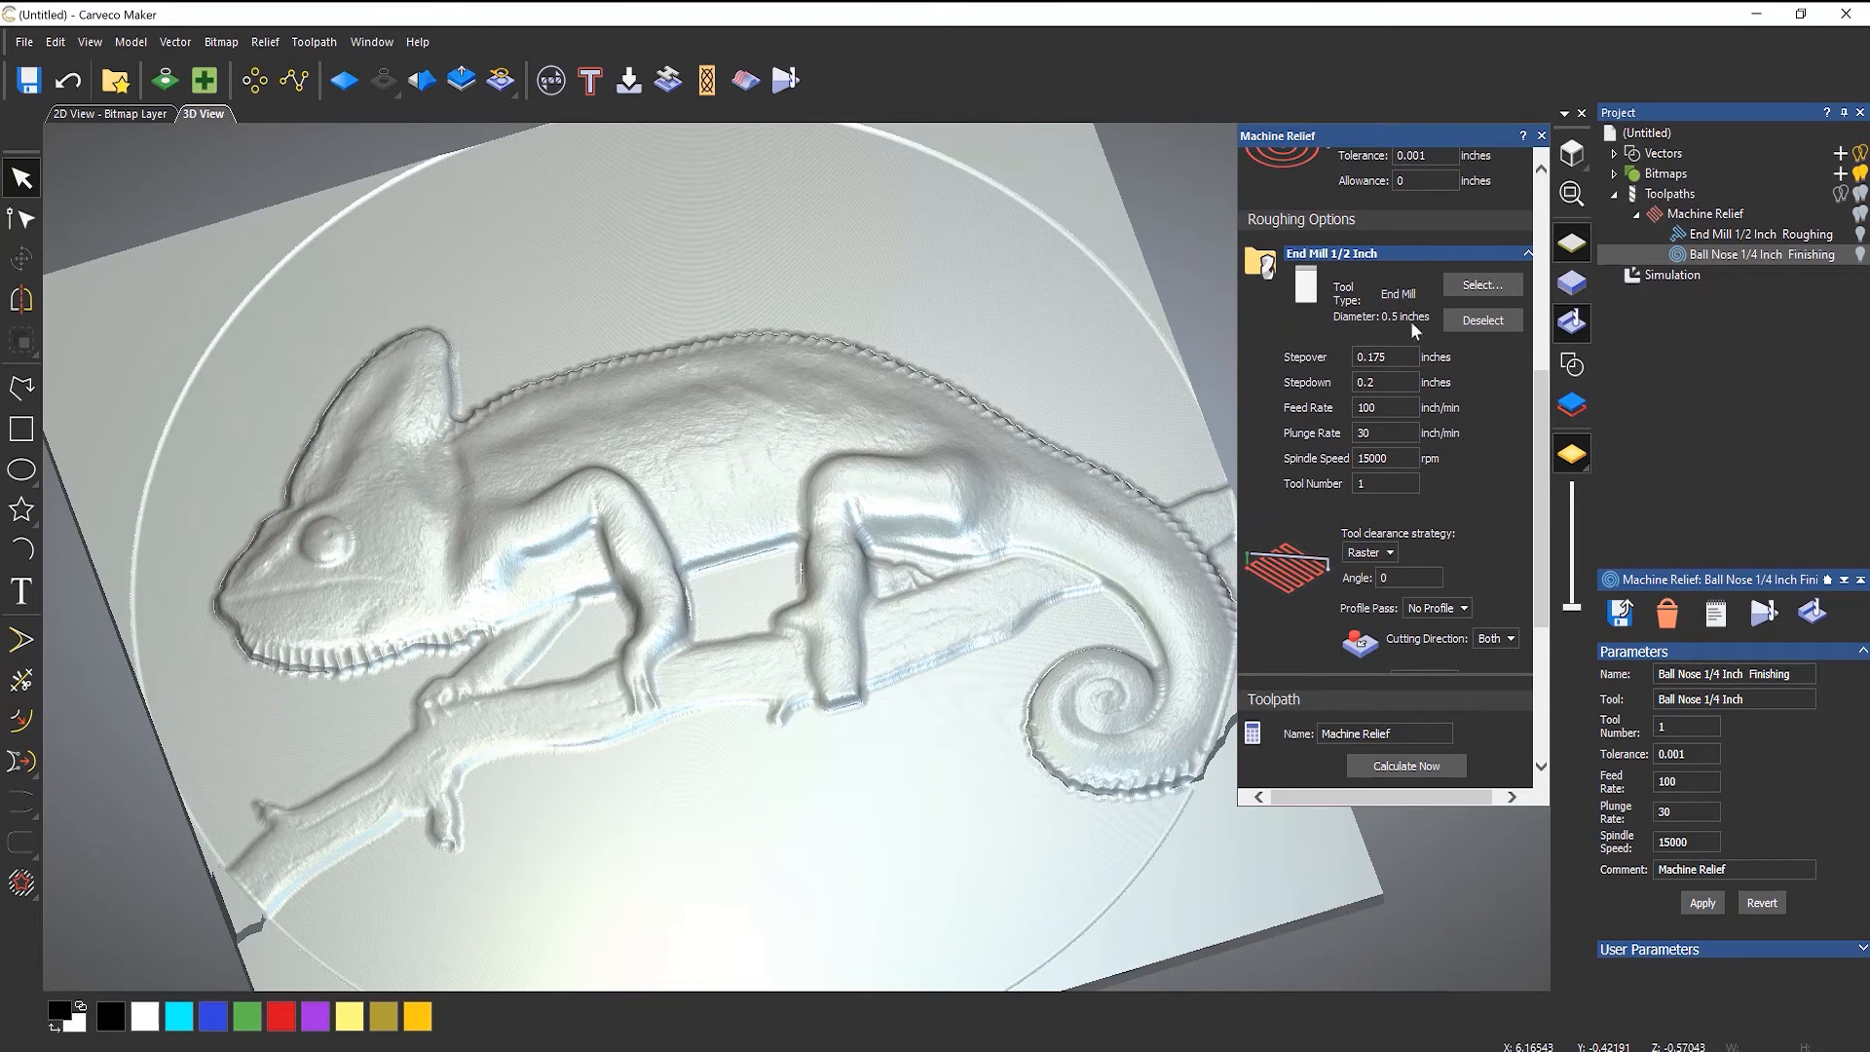
left_click(1377, 254)
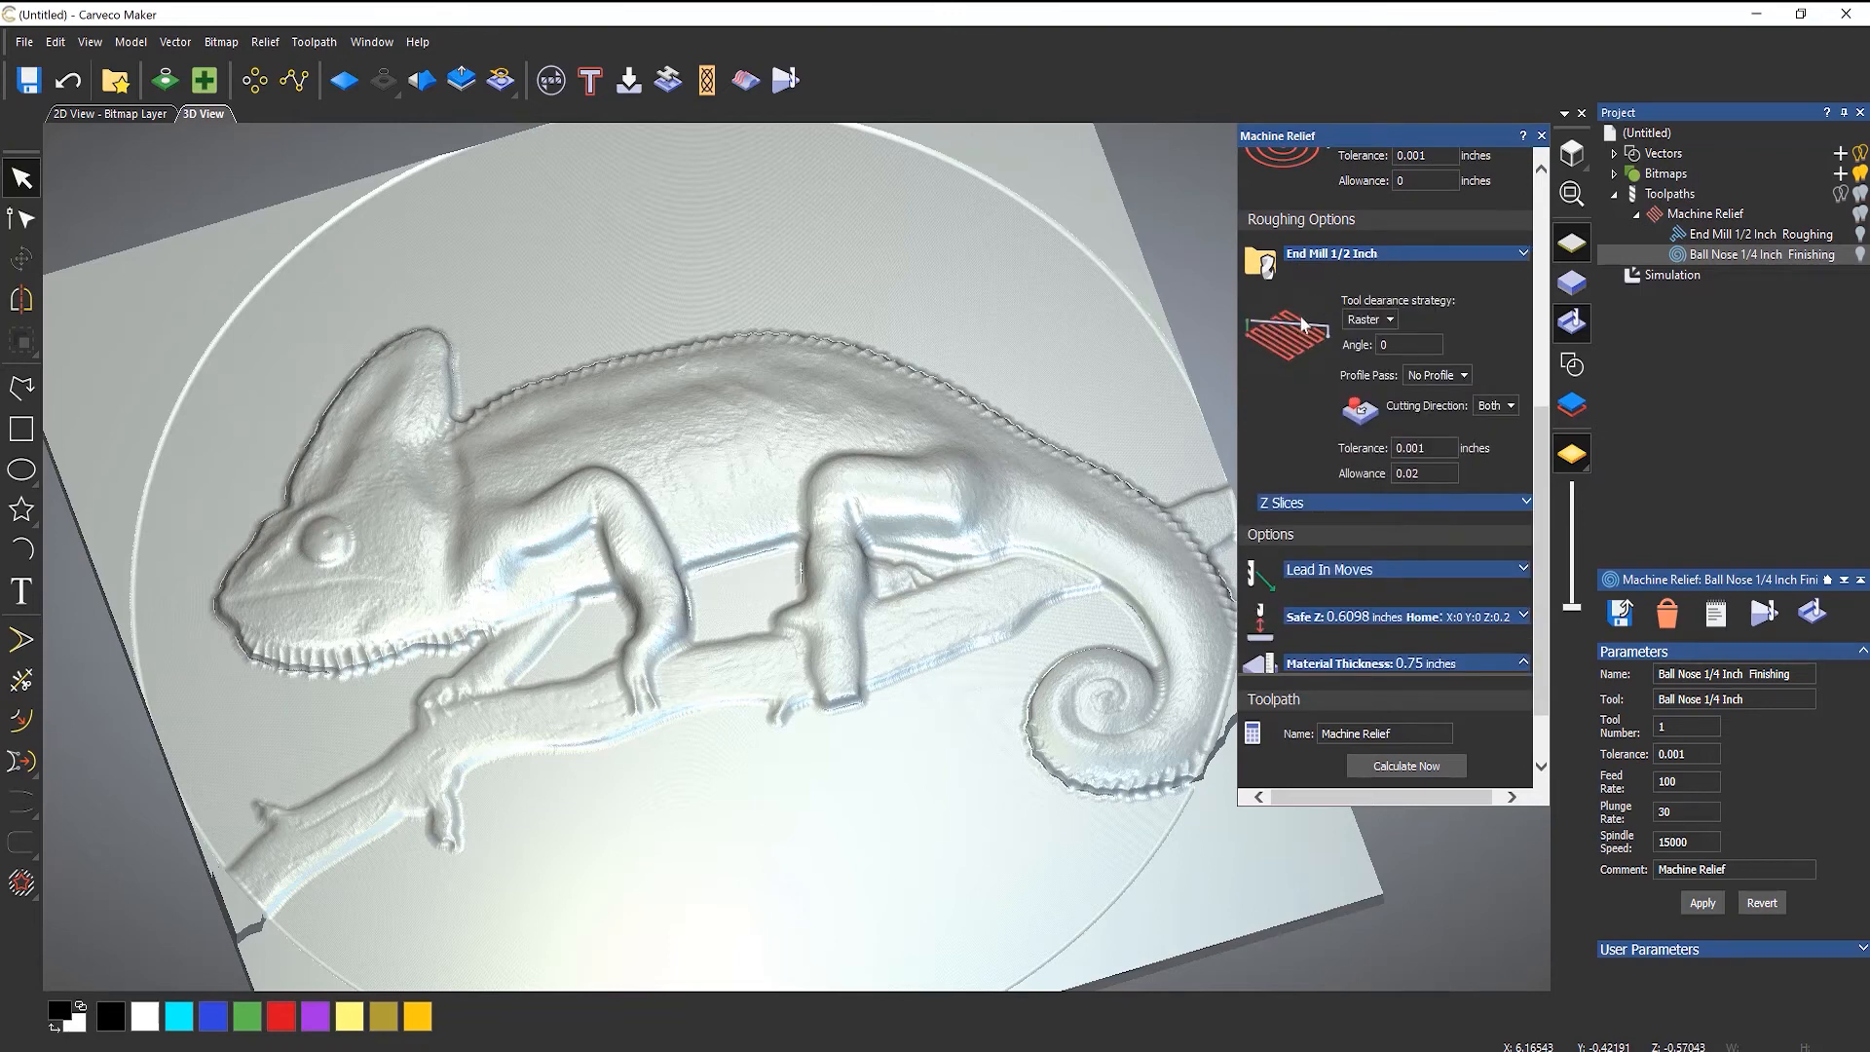
left_click(1421, 474)
middle_click_drag(800, 624, 555, 520)
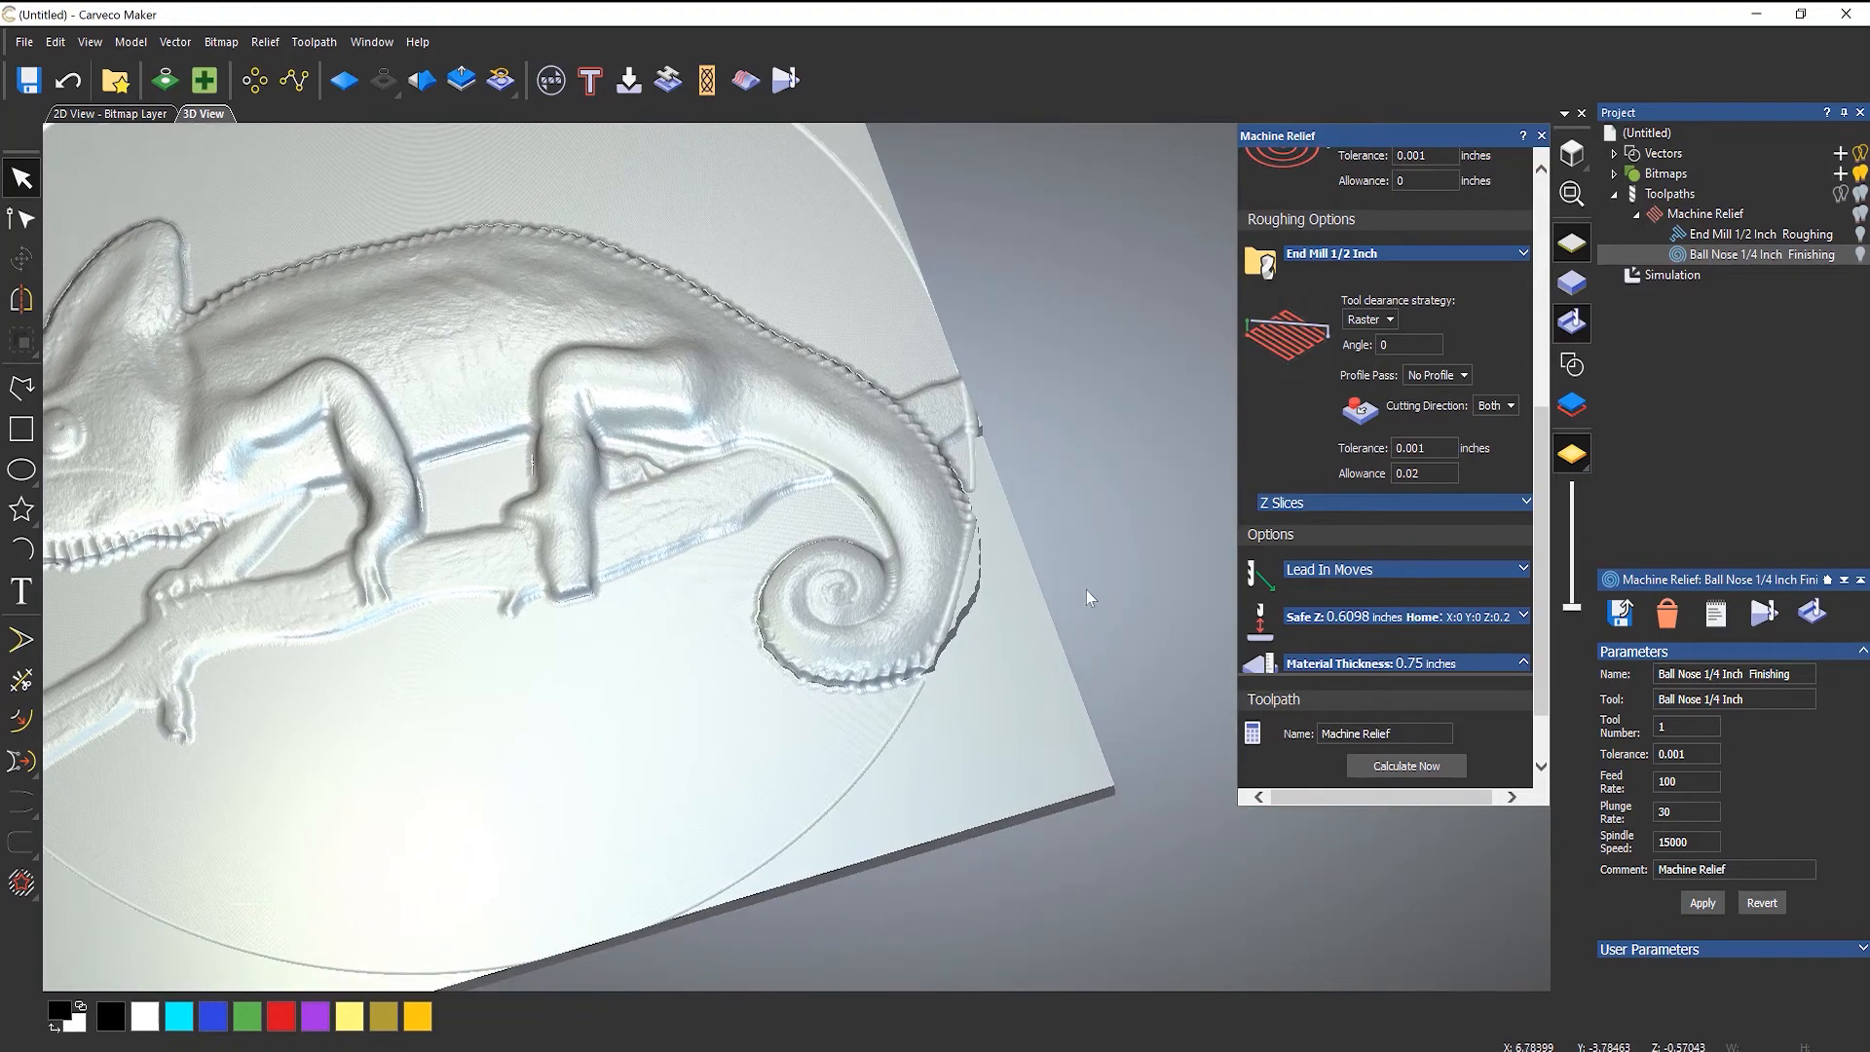
scroll(1085, 588, "up", 5)
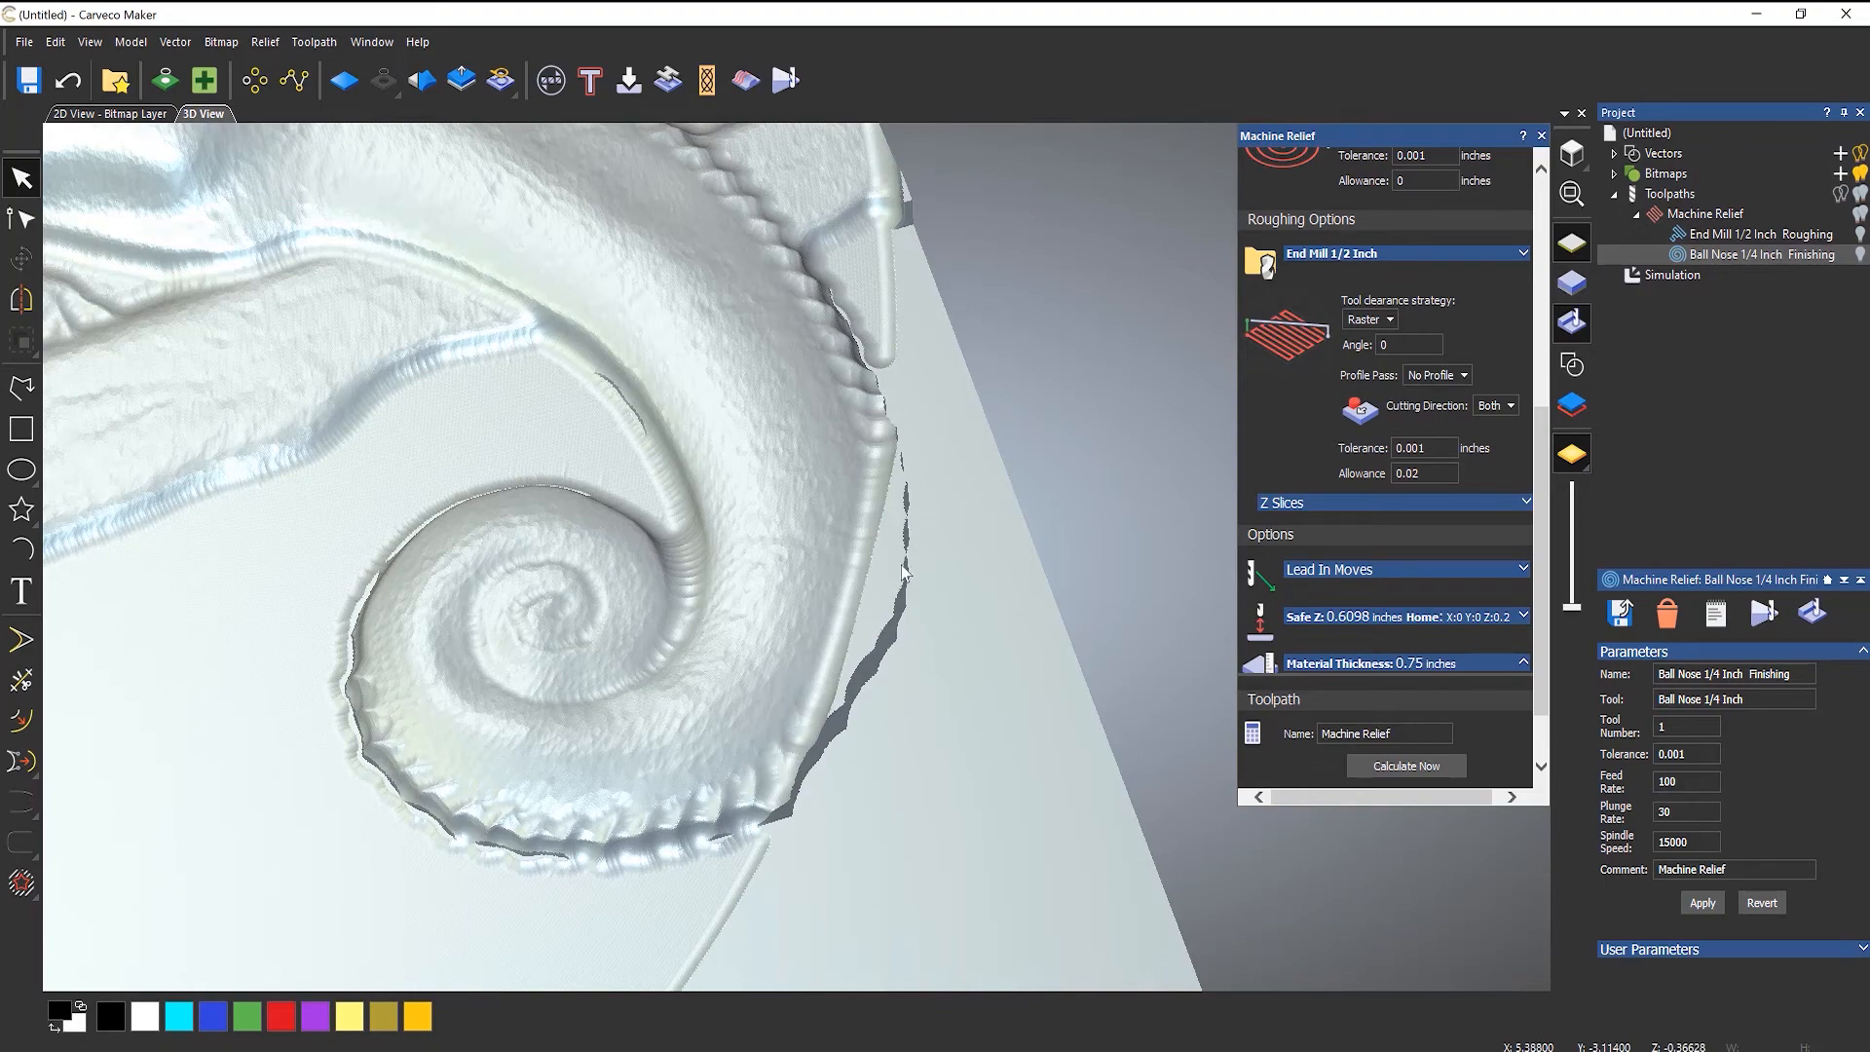
scroll(835, 504, "down", 5)
middle_click_drag(707, 510, 941, 565)
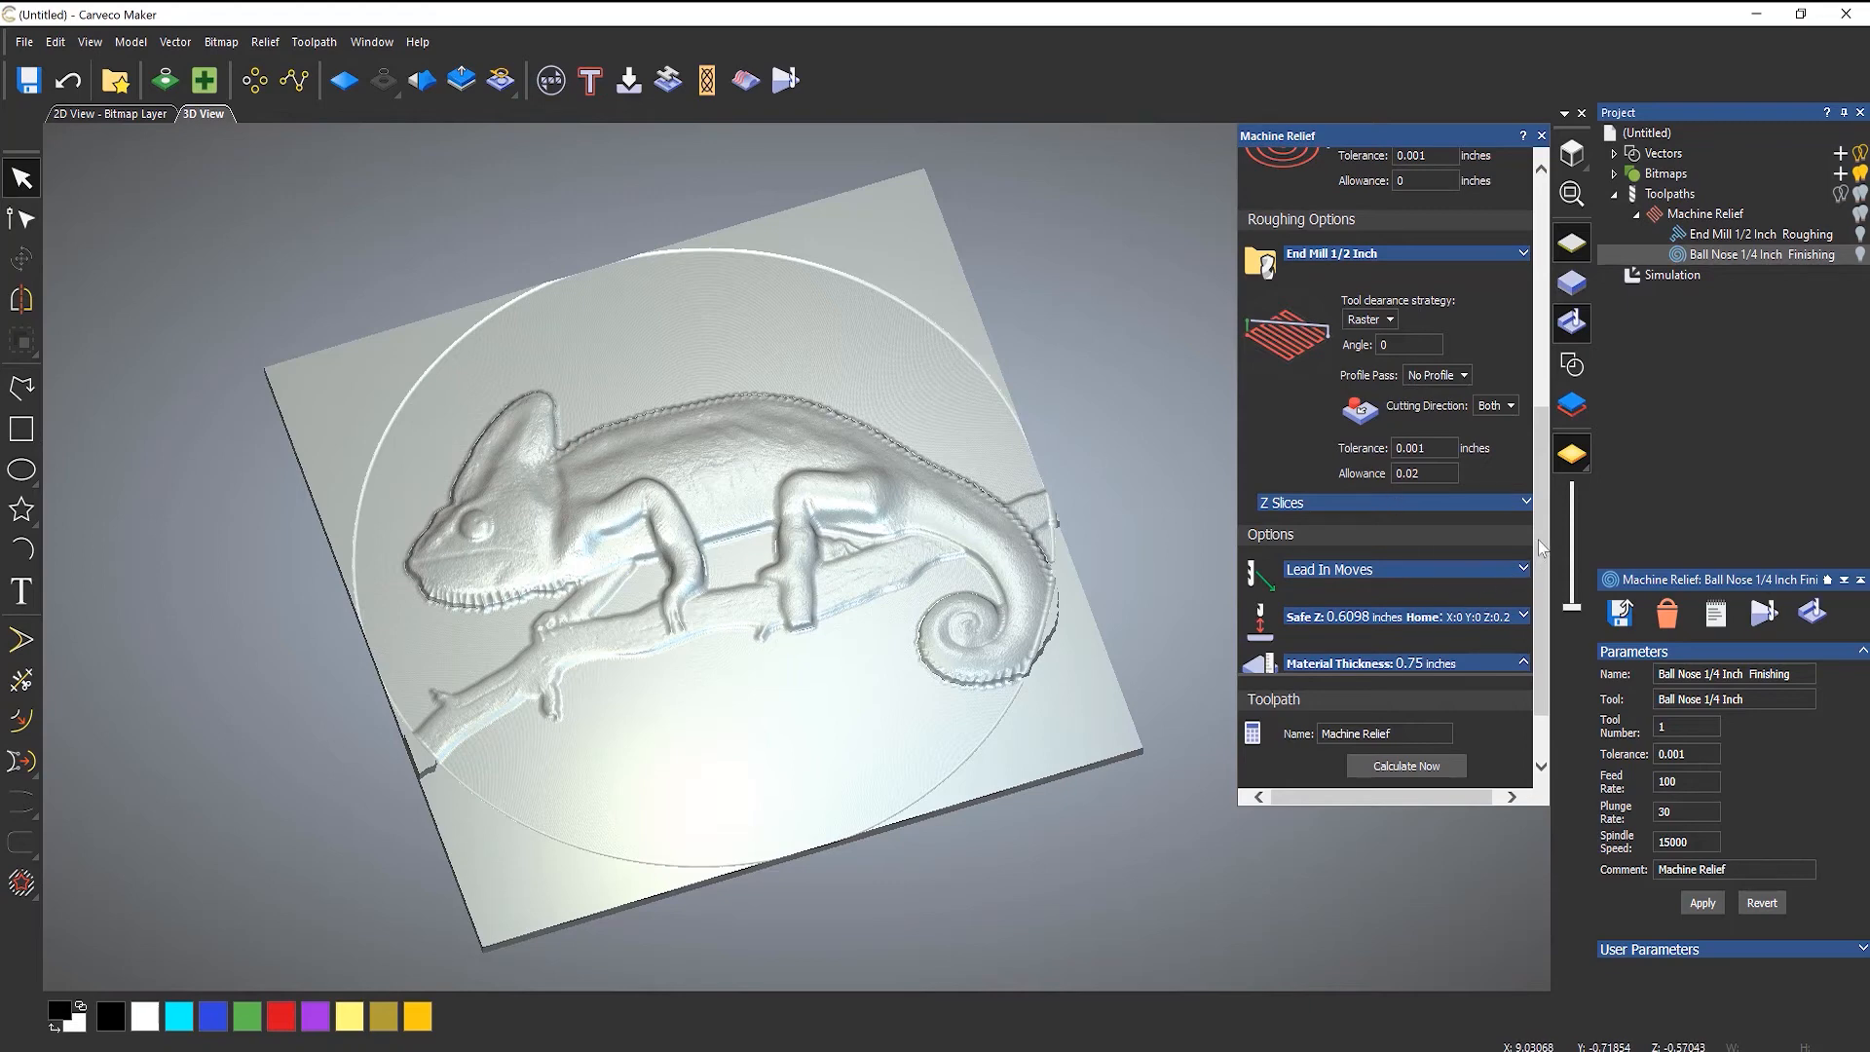
- Change the finishing tool clearance strategy to Spiral in Box (Classic) and recalculate the Machine Relief toolpath
scroll(1406, 337, "up", 3)
left_click(1406, 333)
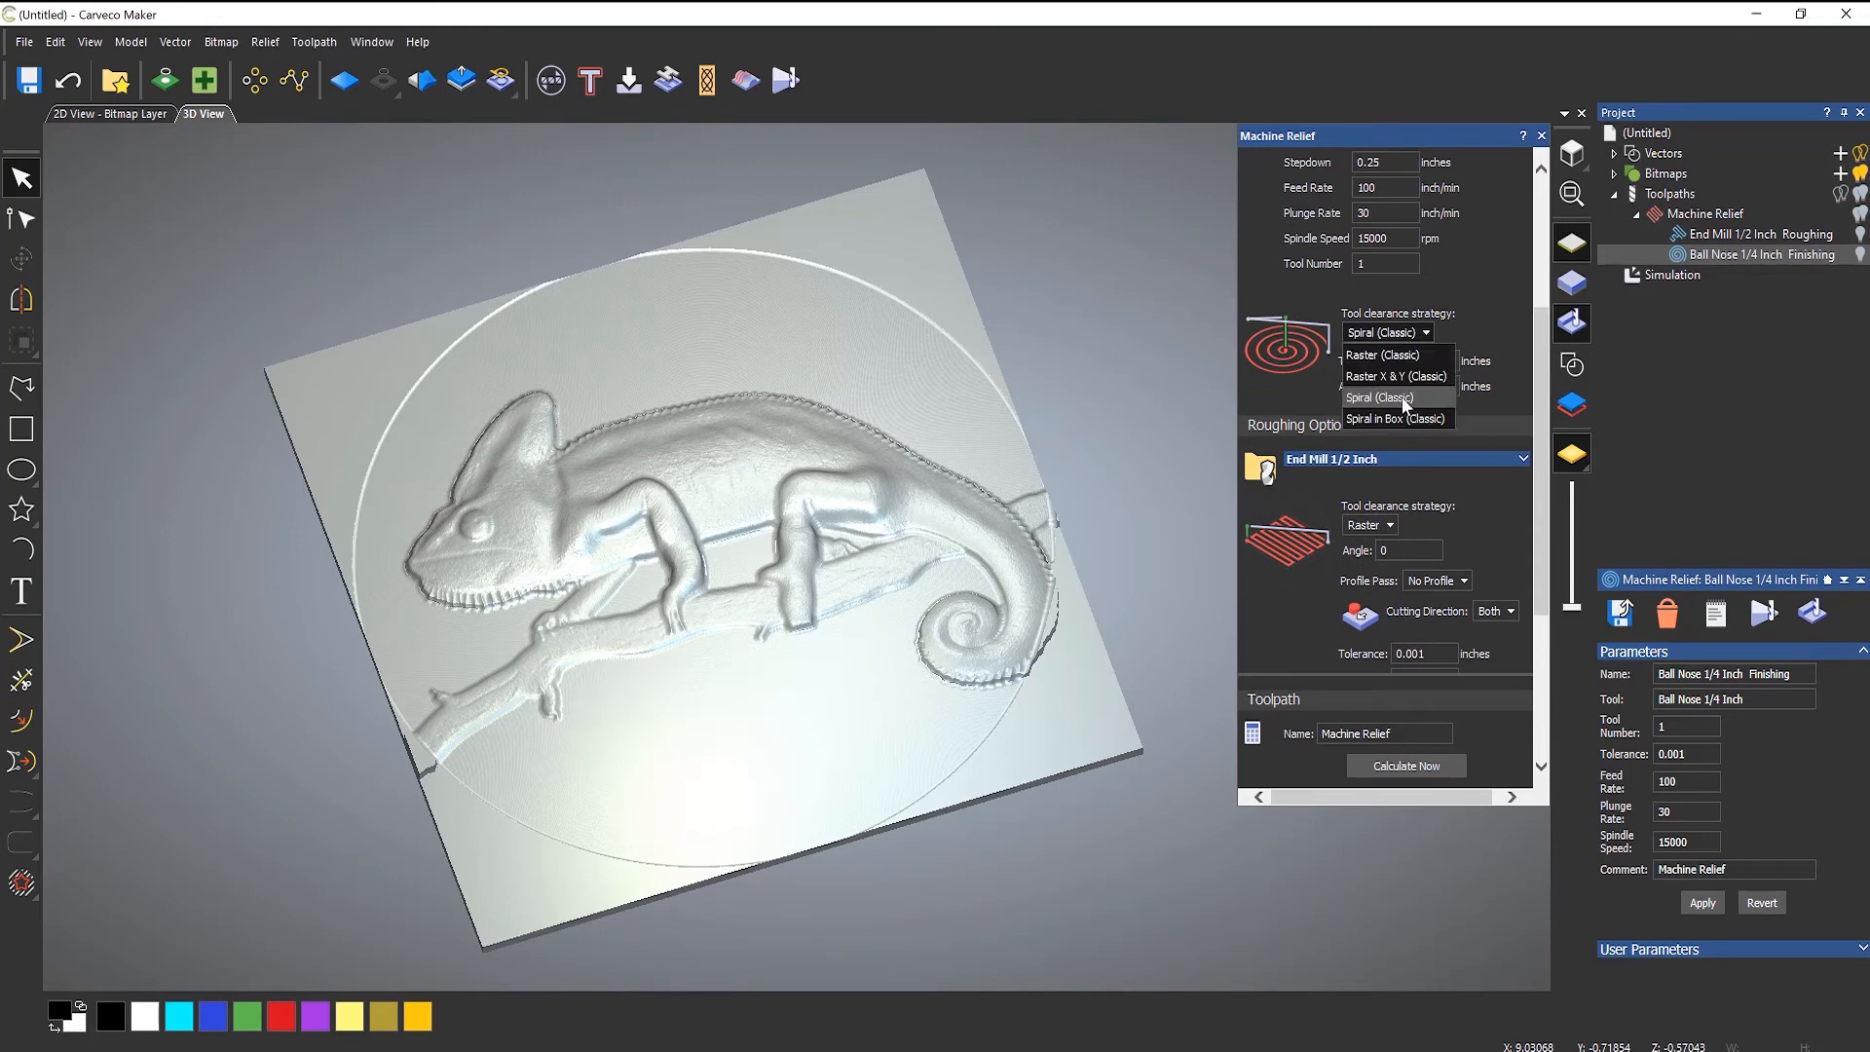
left_click(1404, 419)
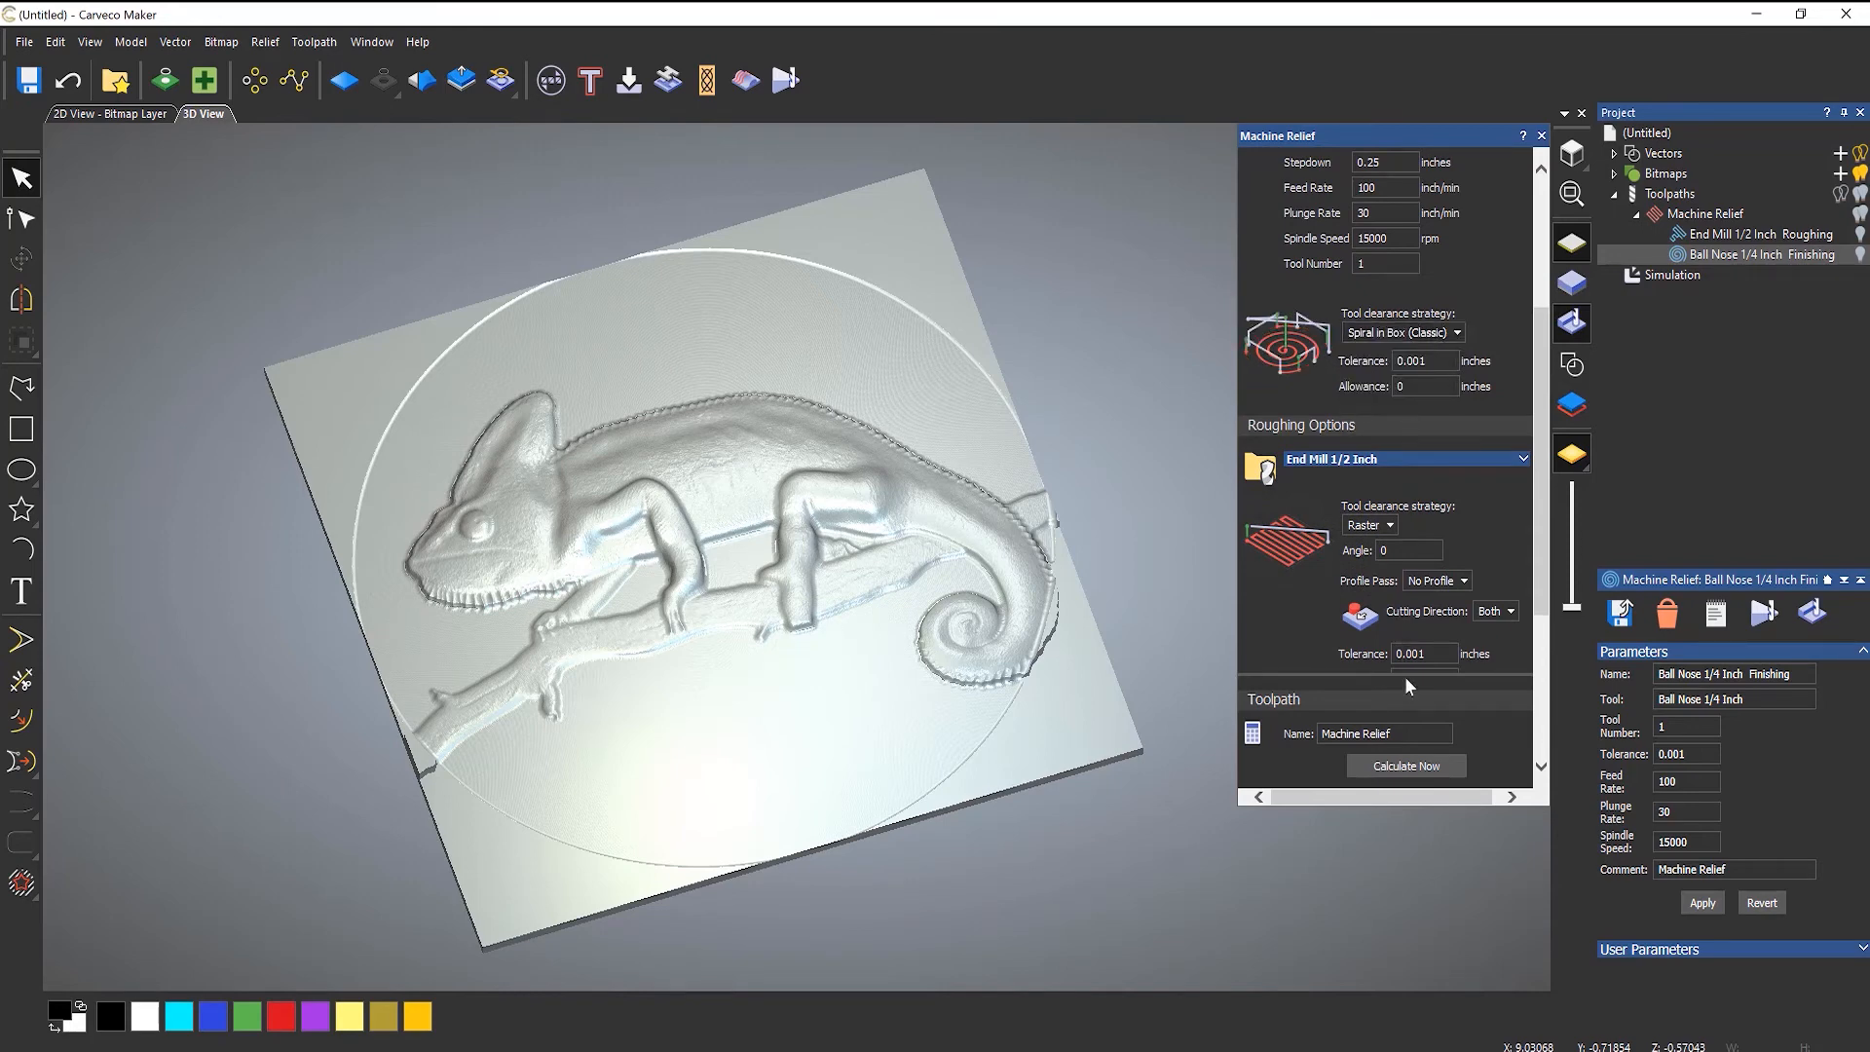
left_click(1412, 766)
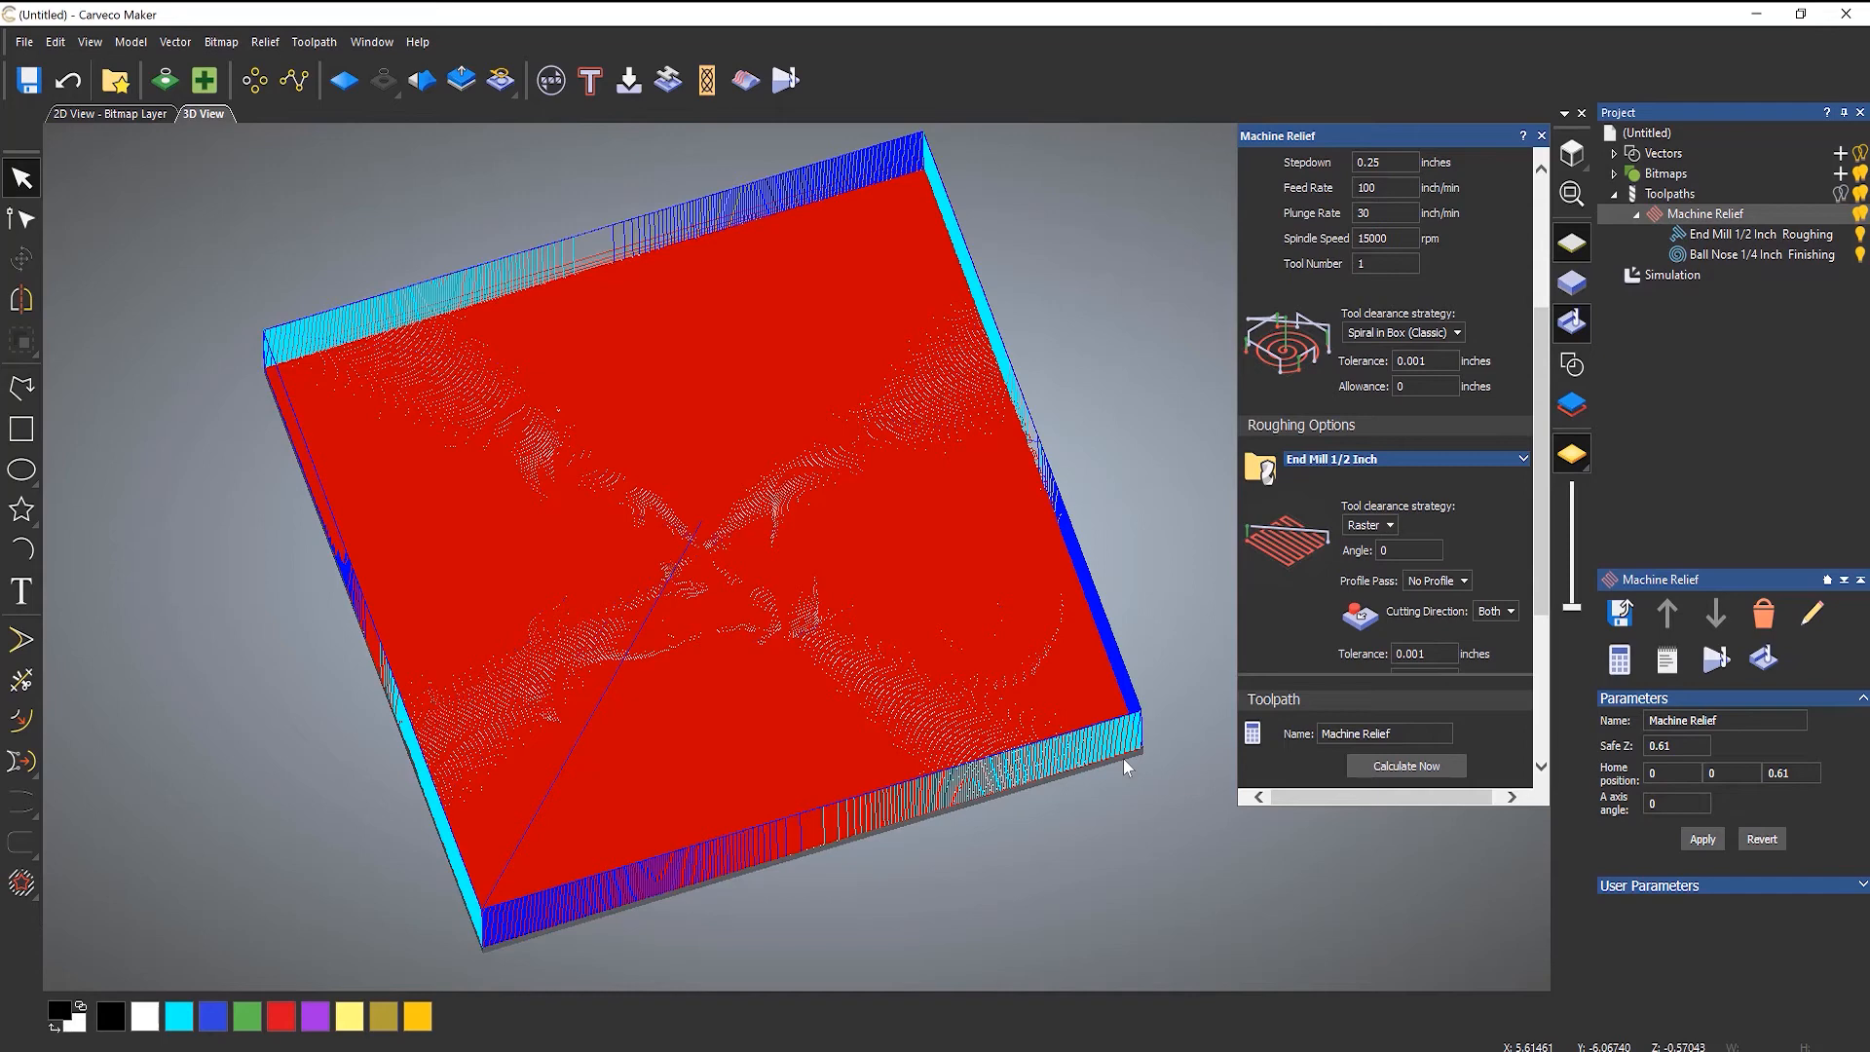
- Delete the outdated spiral simulation and simulate the complete Machine Relief toolpath, both roughing and finishing, without playback controls
right_click(1662, 275)
left_click(1713, 357)
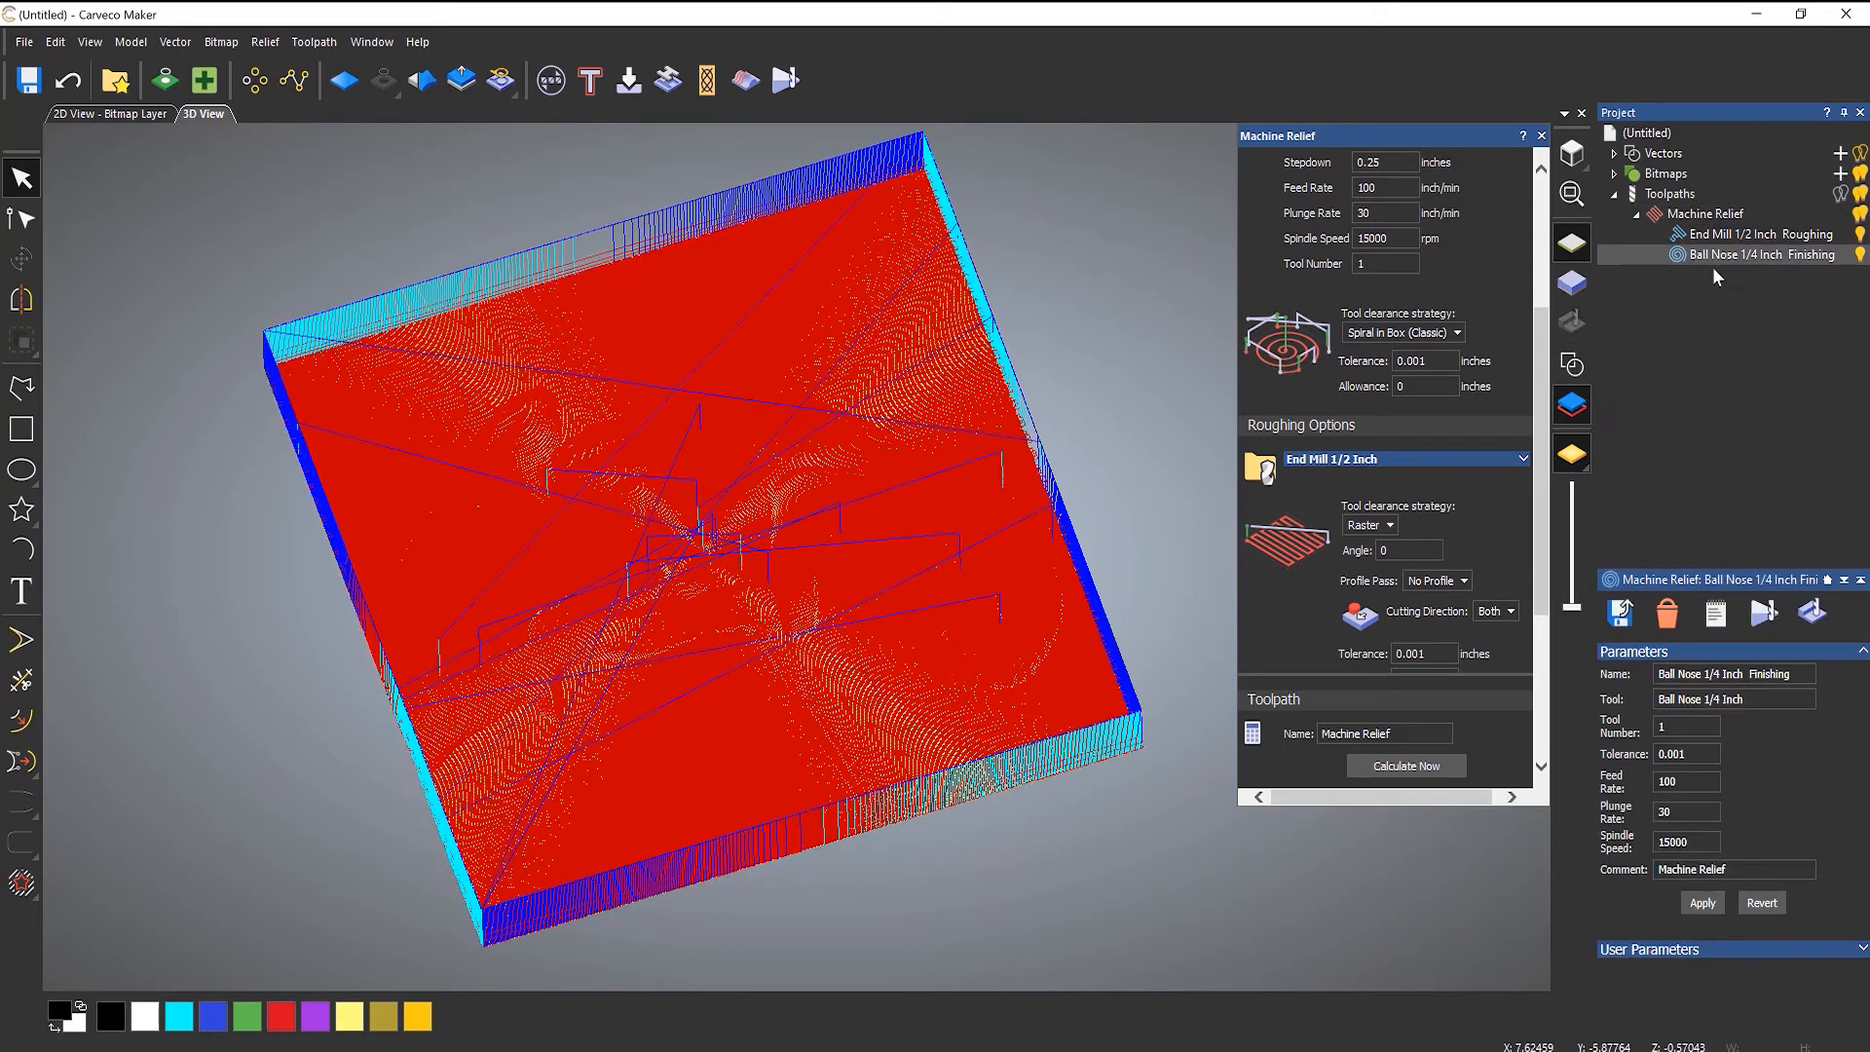
right_click(1704, 214)
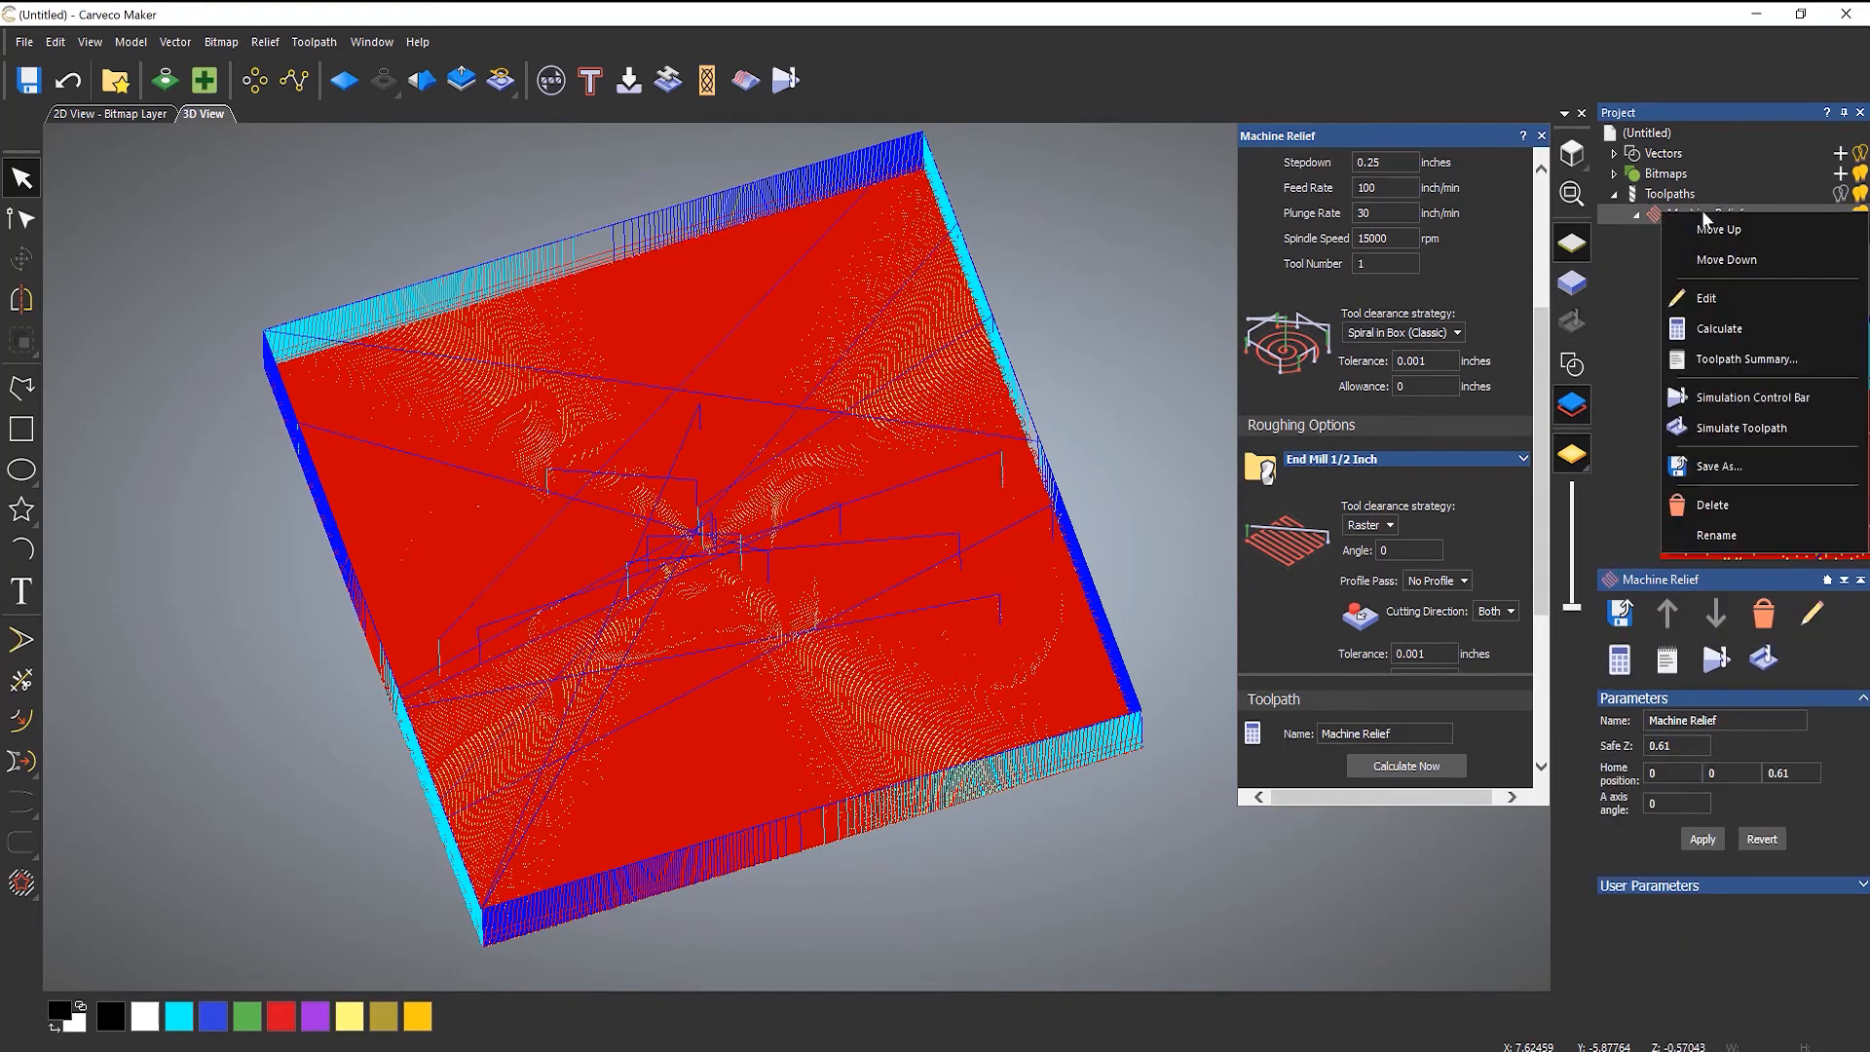
left_click(1719, 426)
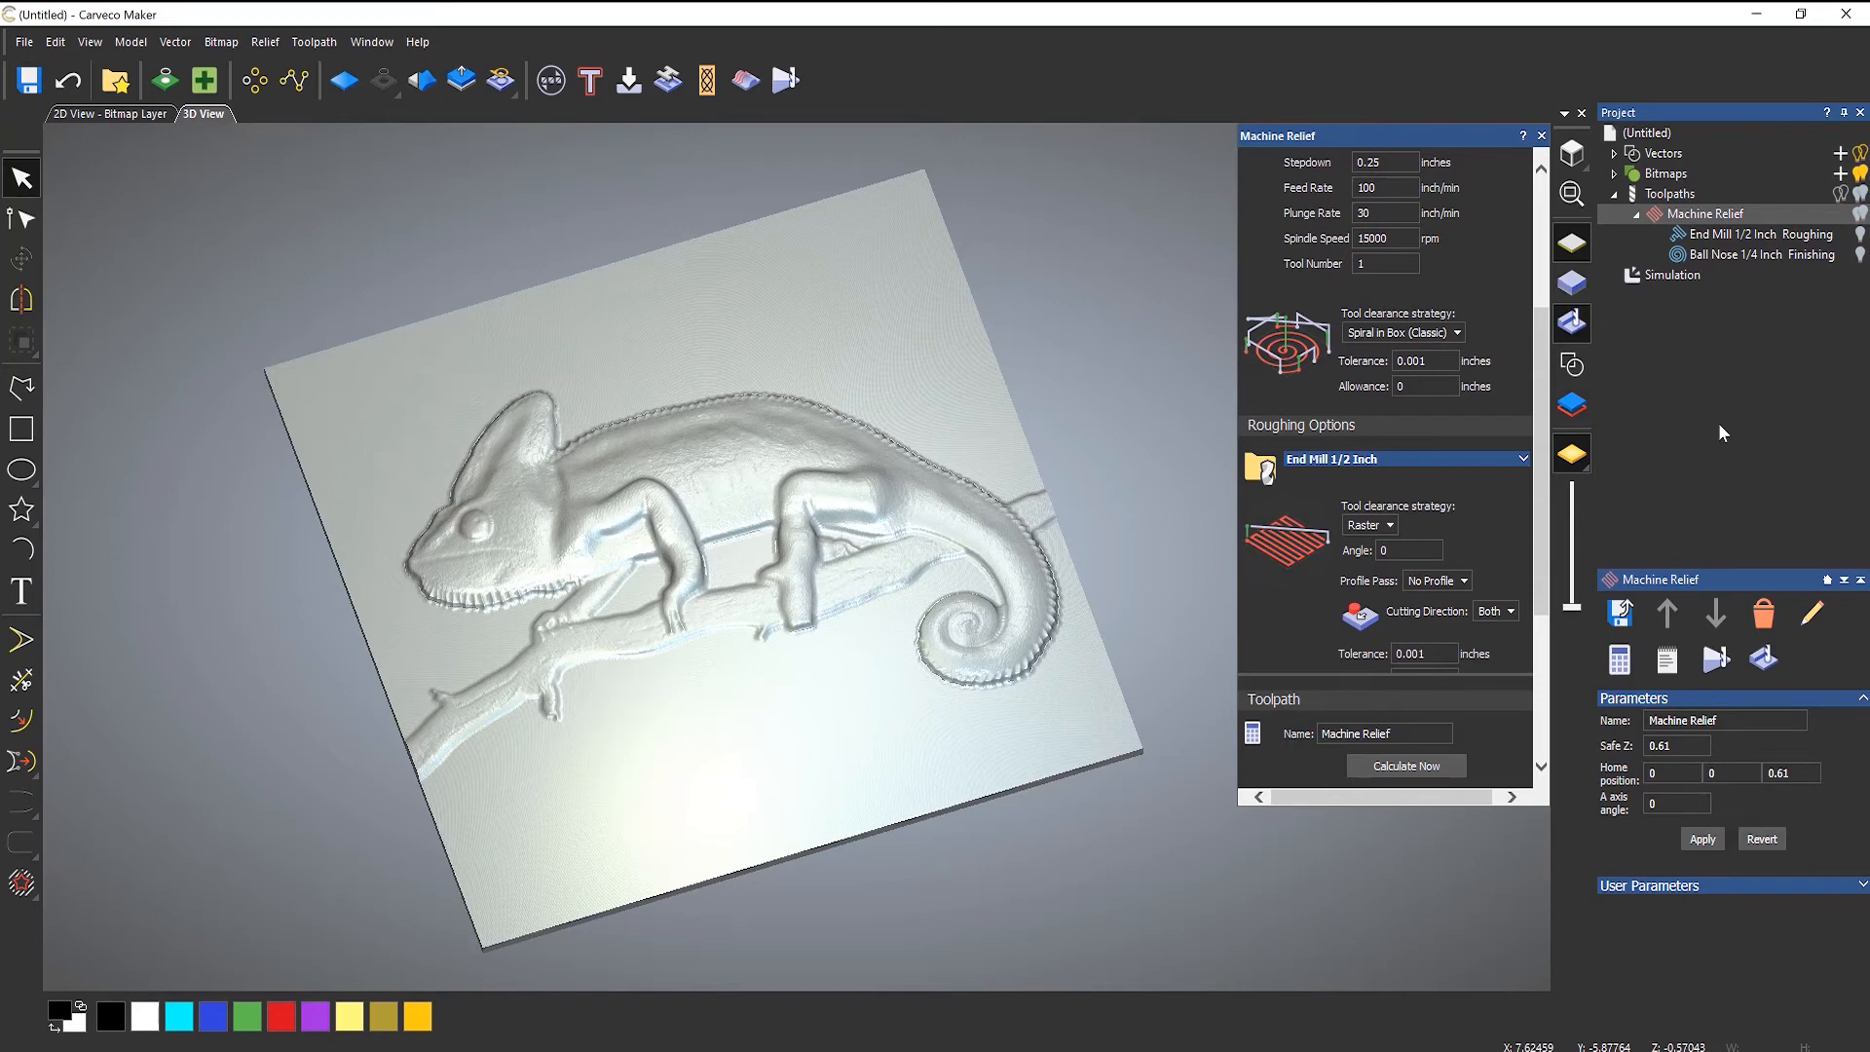
- Review the Machine Relief settings up to the area to machine and delete the Spiral in Box simulation
scroll(1527, 594, "up", 2)
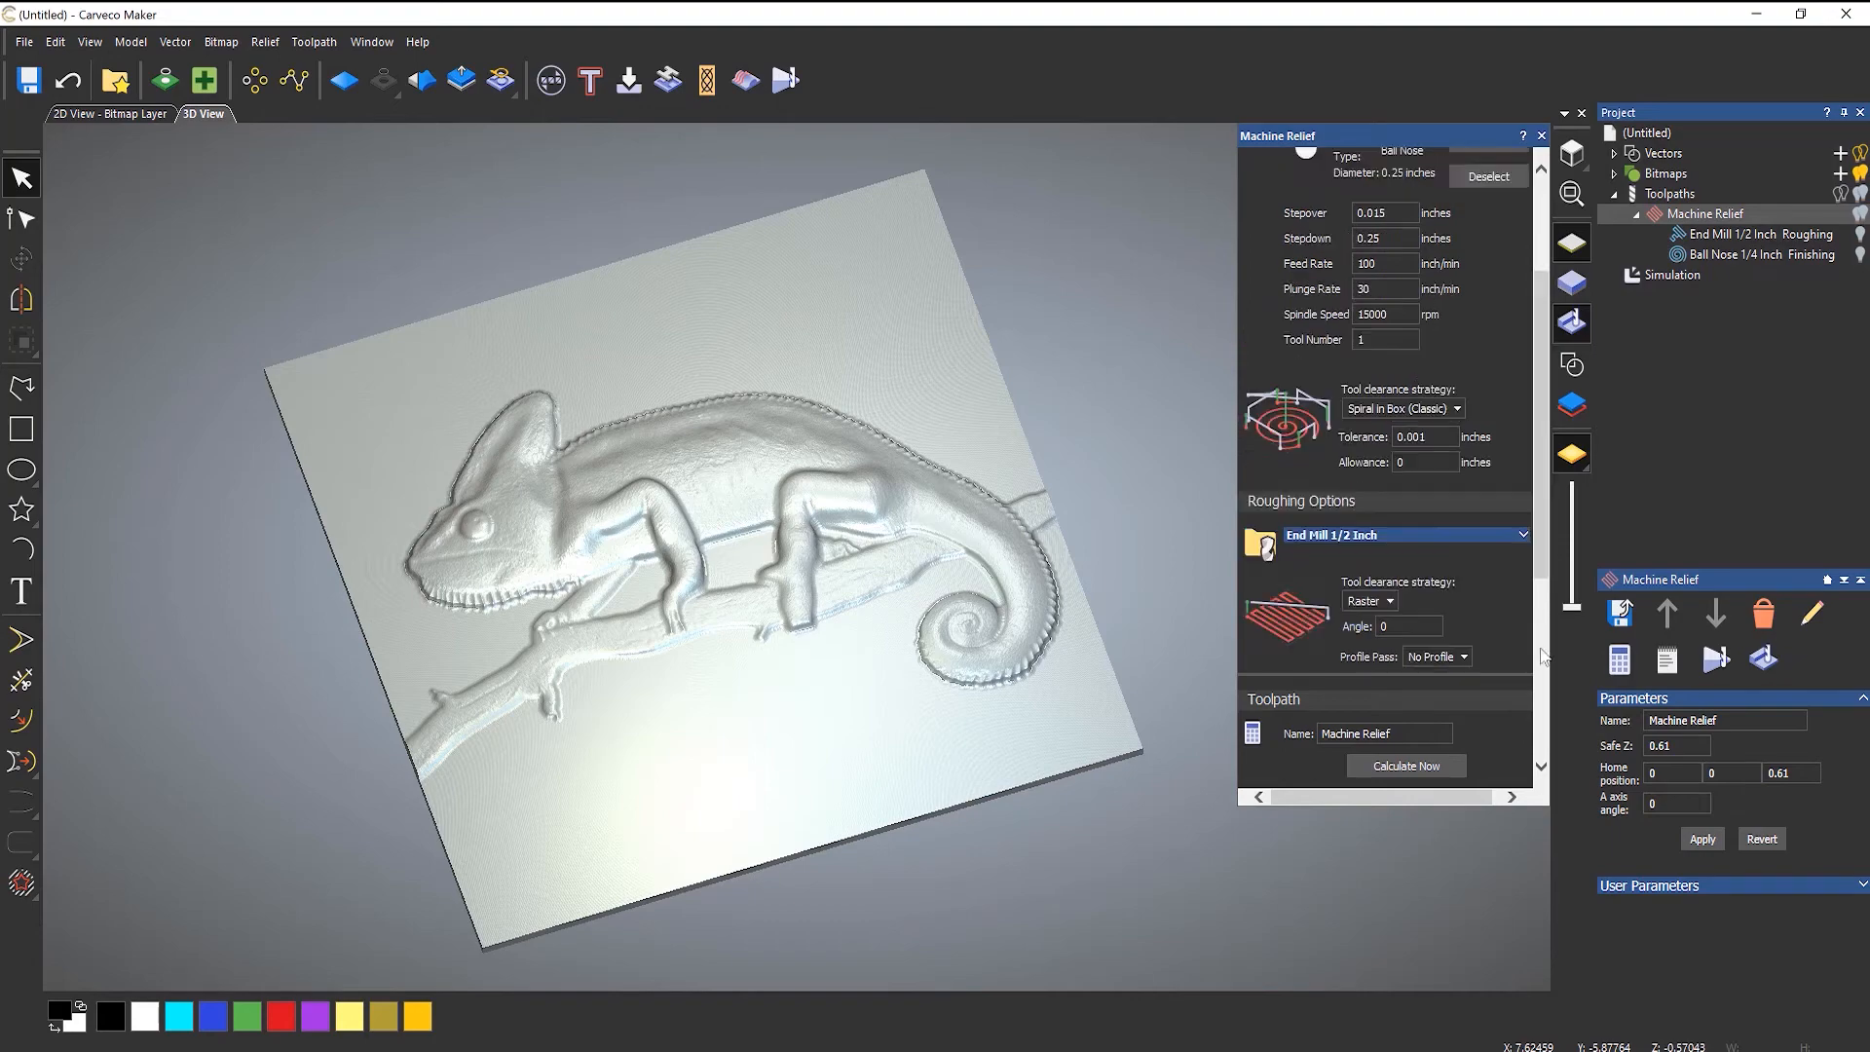
scroll(1546, 555, "up", 4)
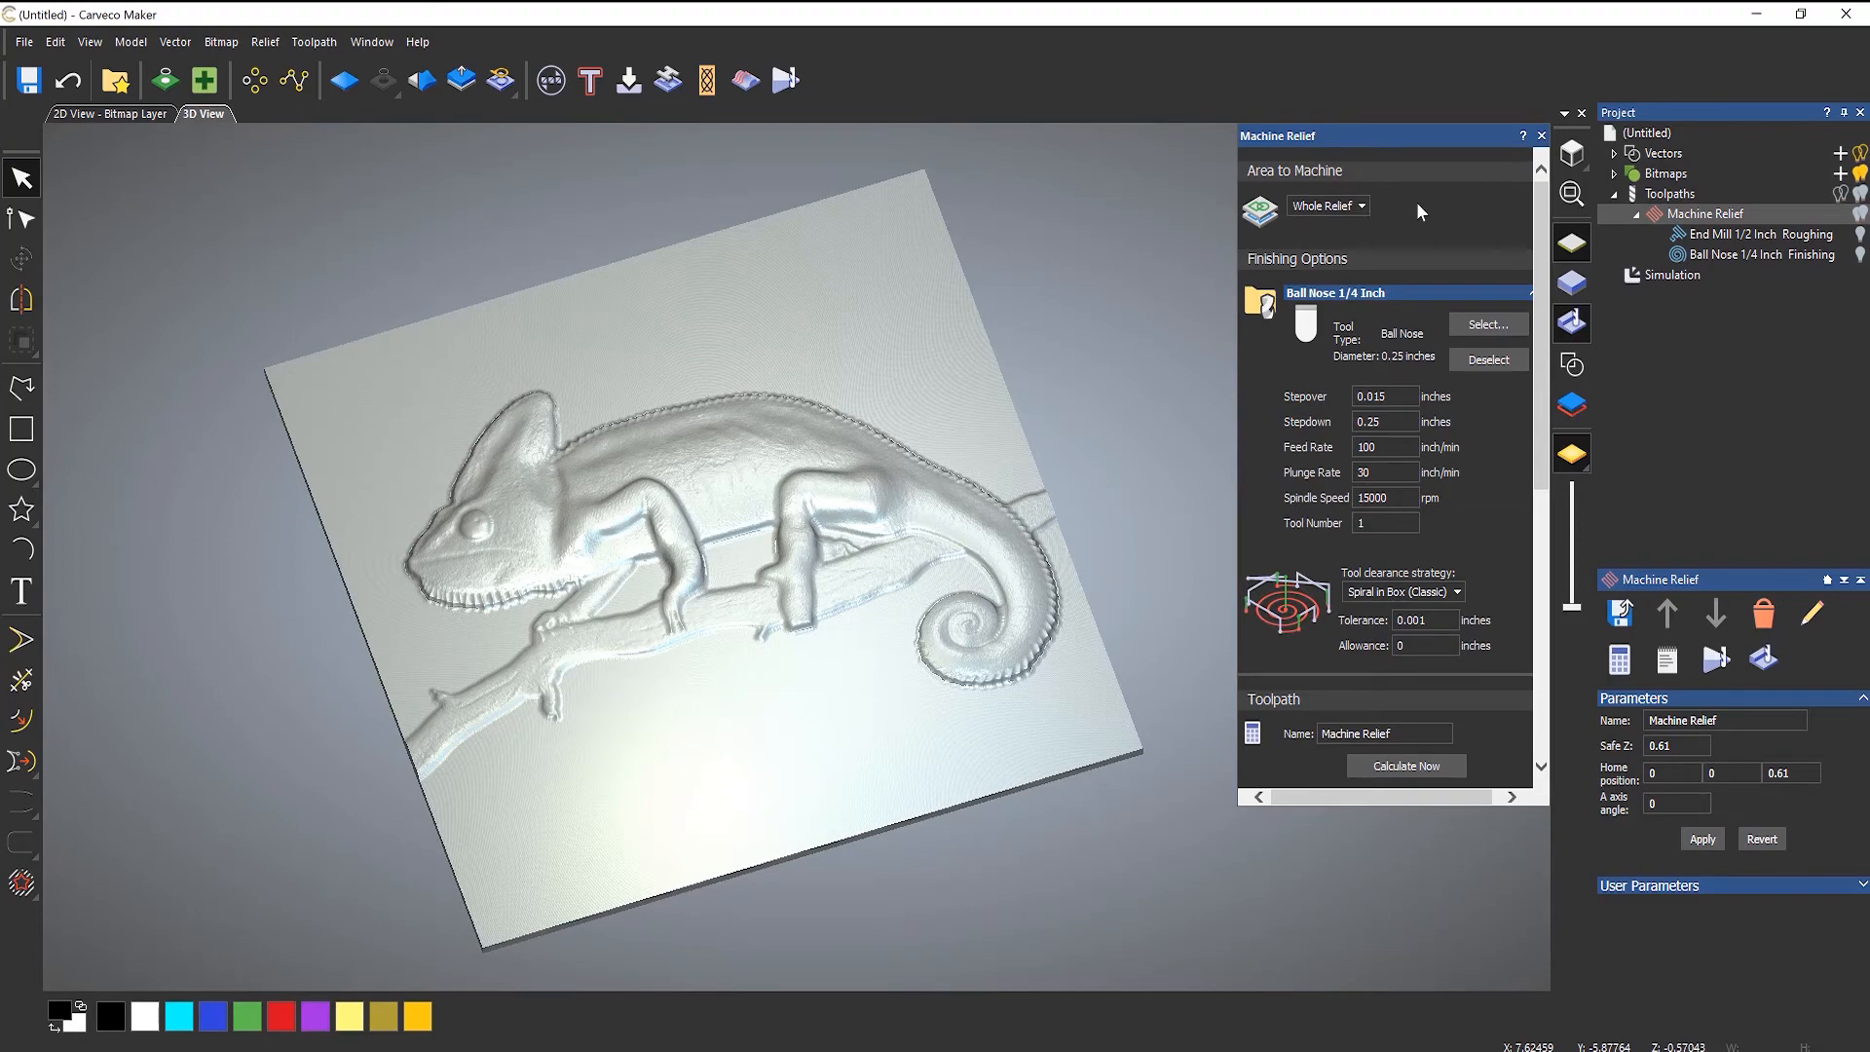
right_click(1657, 277)
left_click(1699, 366)
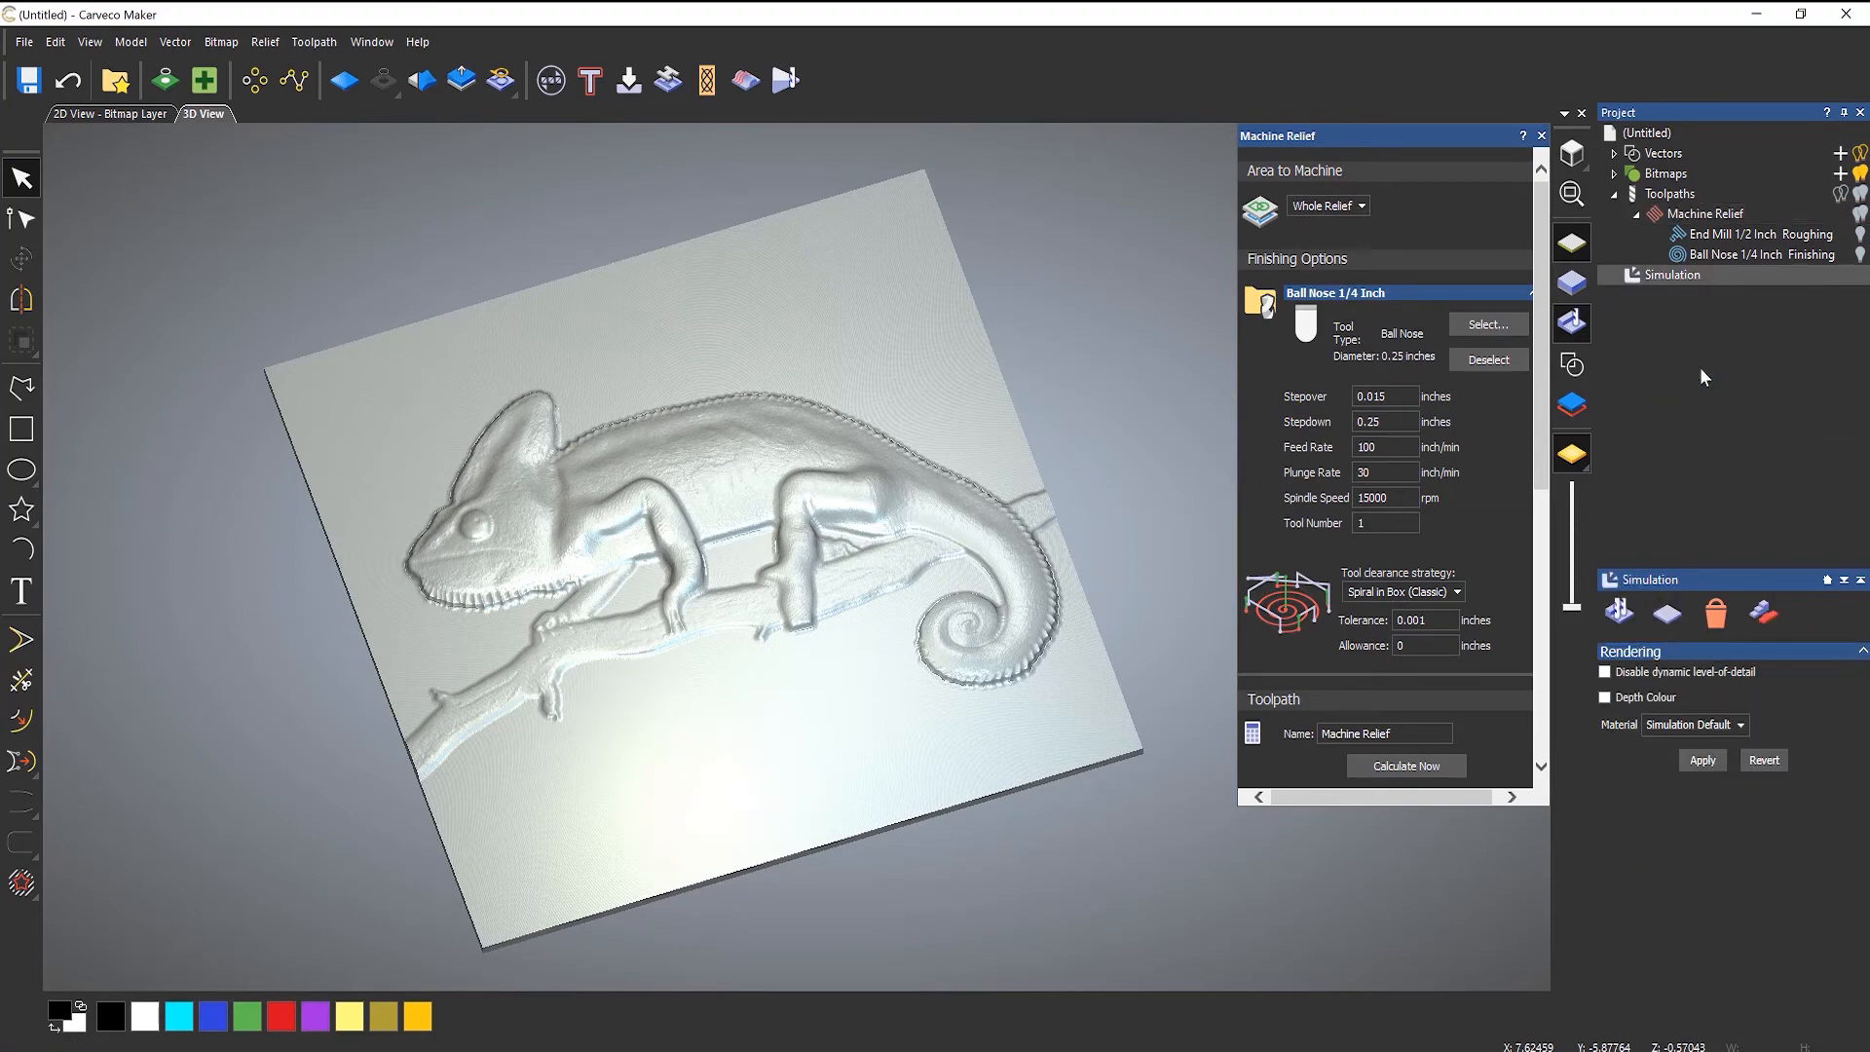
- Set the area to machine to Automatic Boundary, keeping Inside Vector and a 0 inch offset, and recalculate the toolpath
left_click(1369, 204)
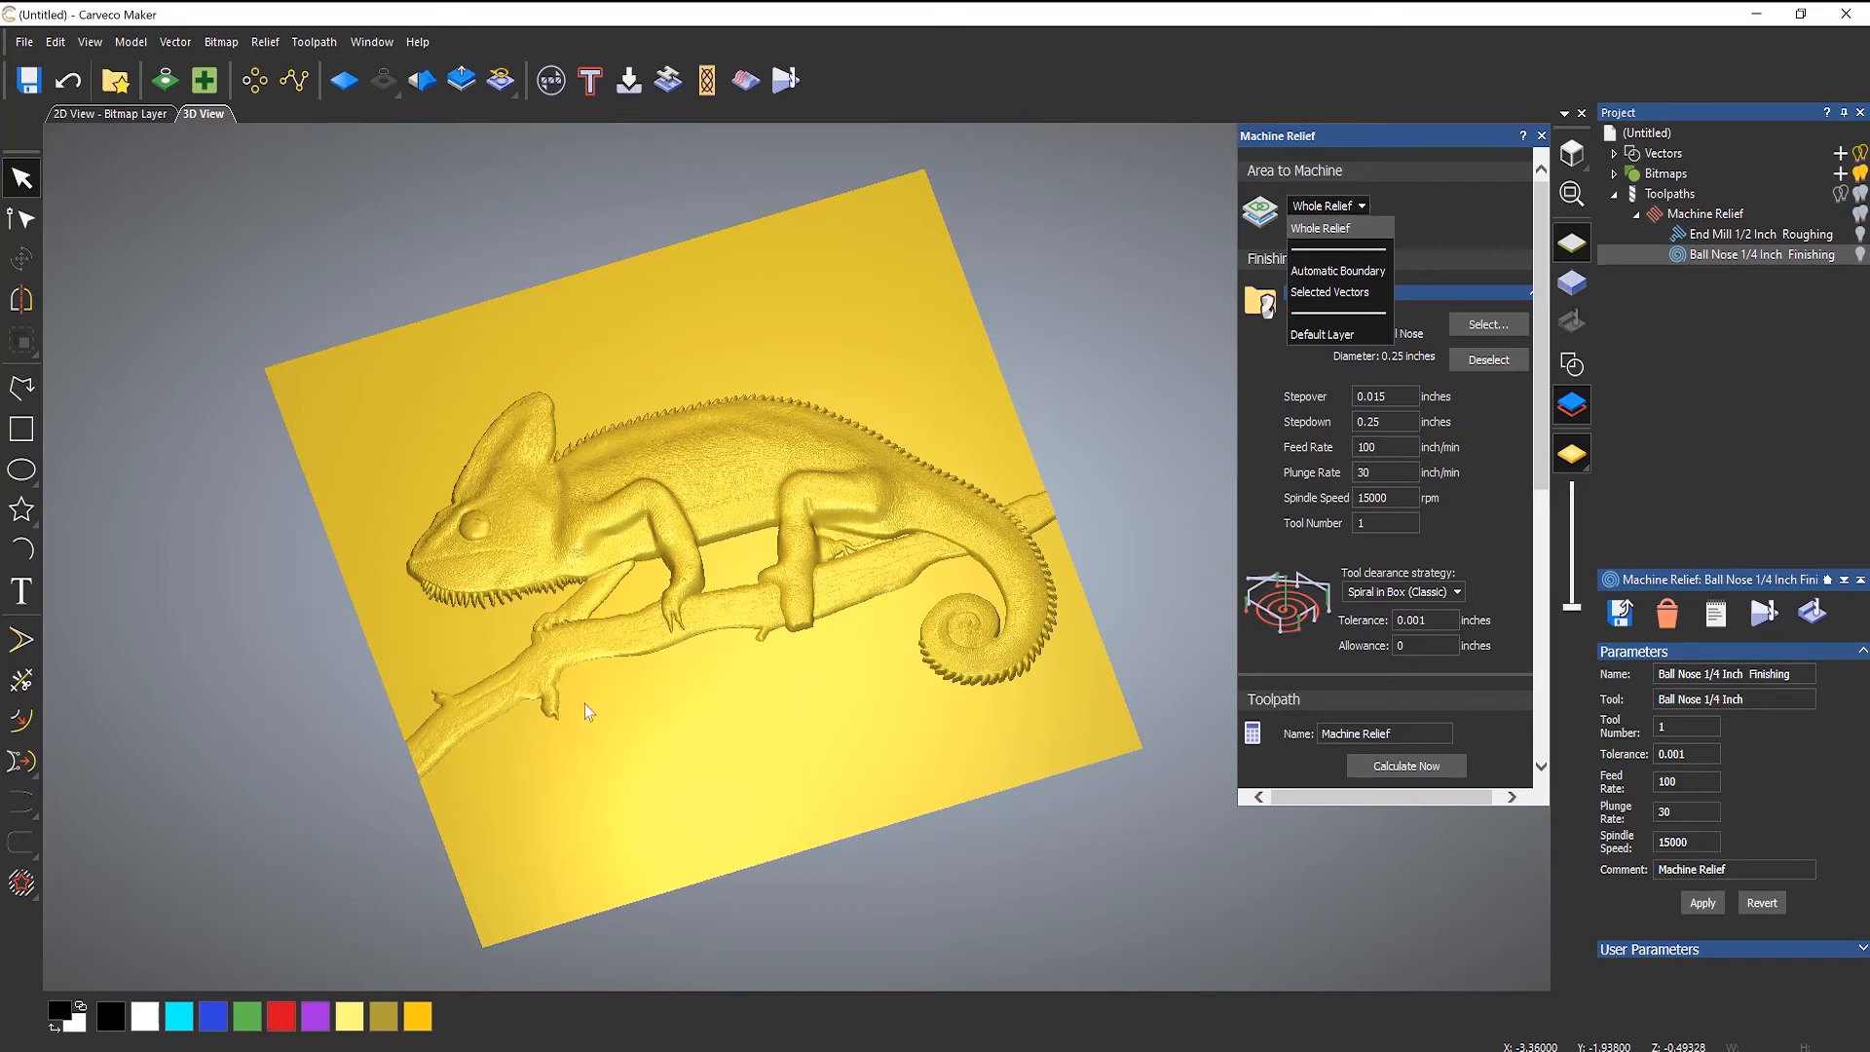
left_click(736, 720)
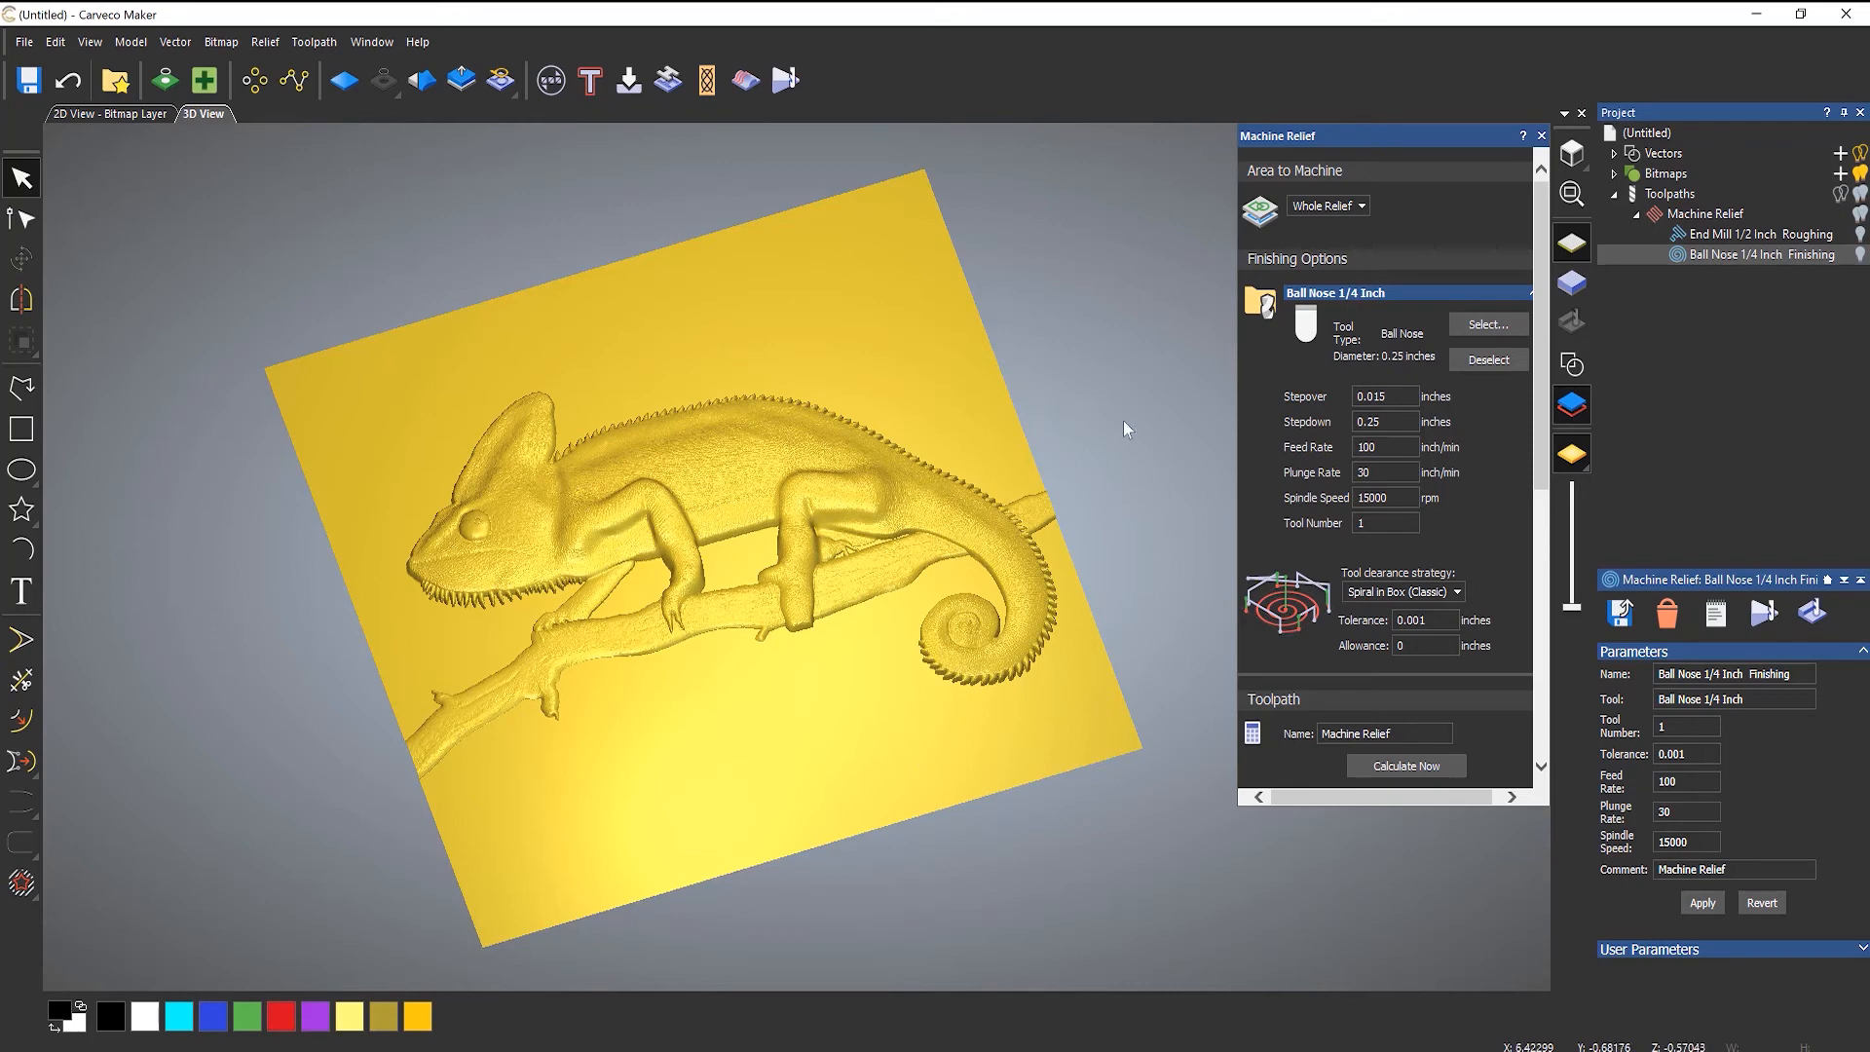
left_click(1323, 208)
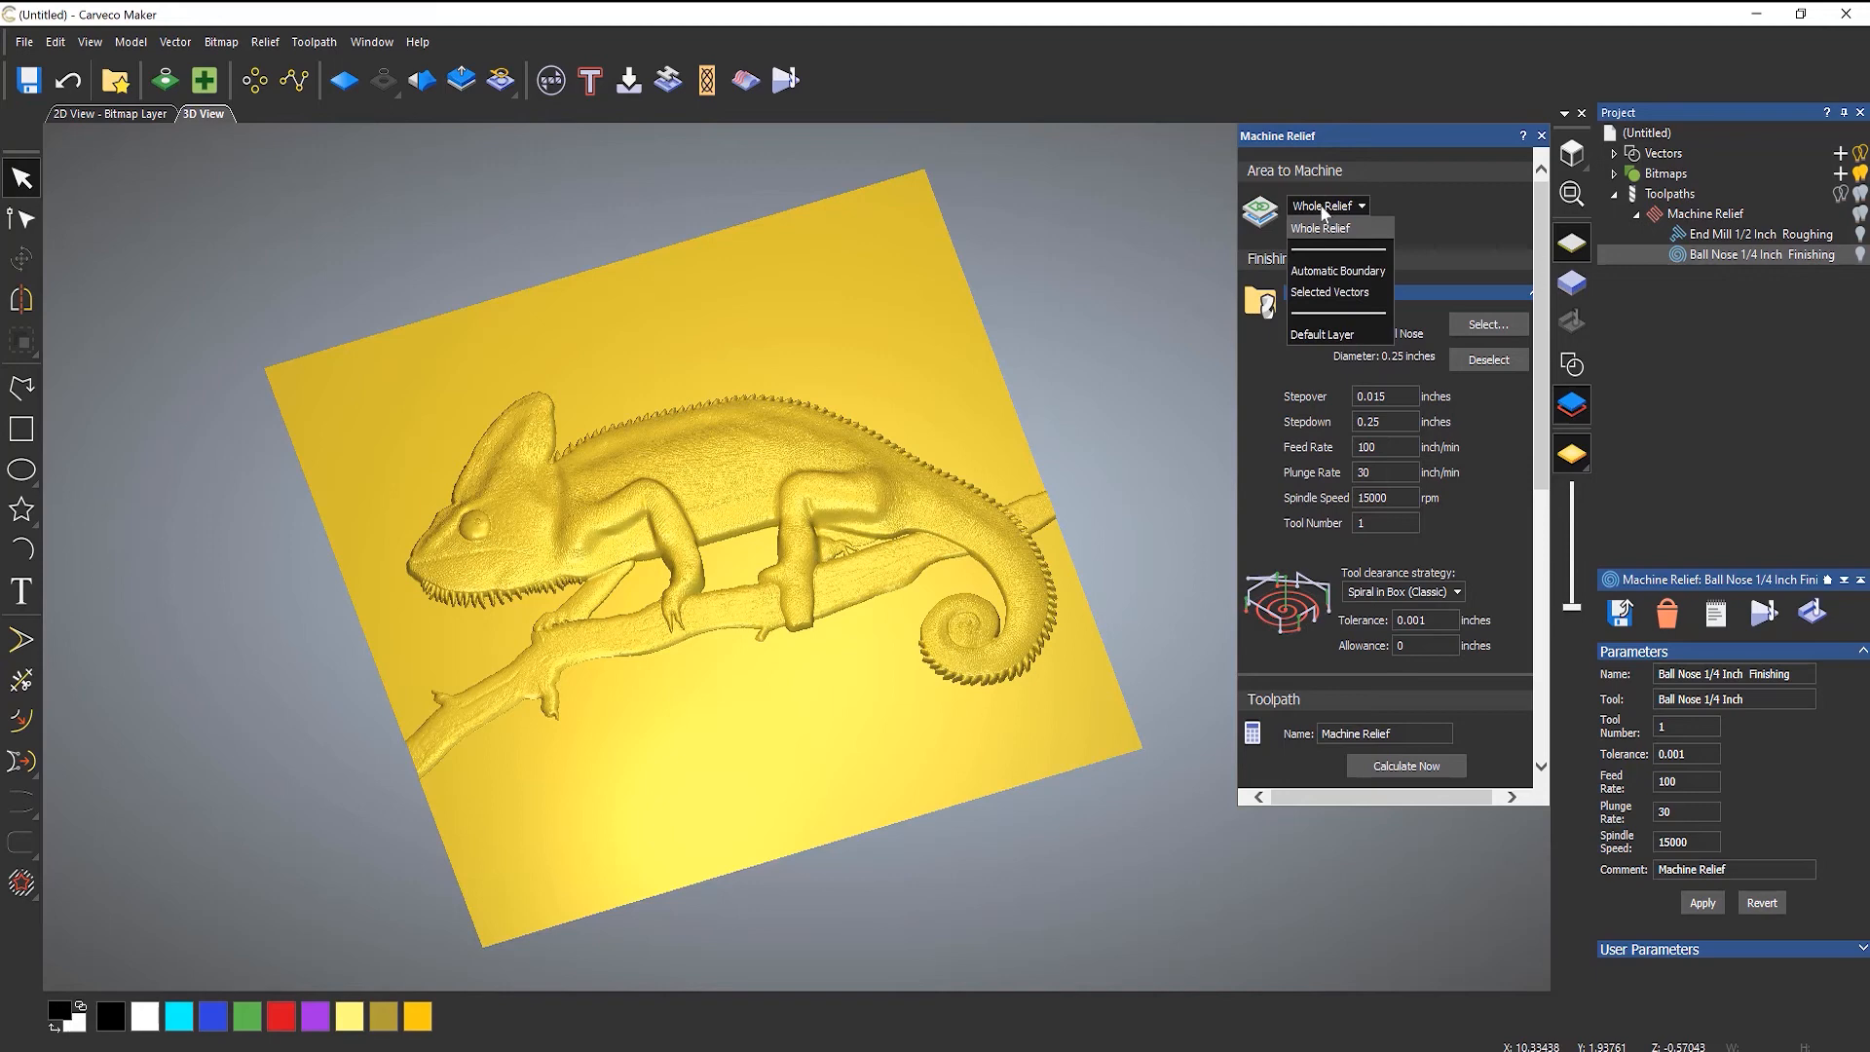
left_click(1350, 275)
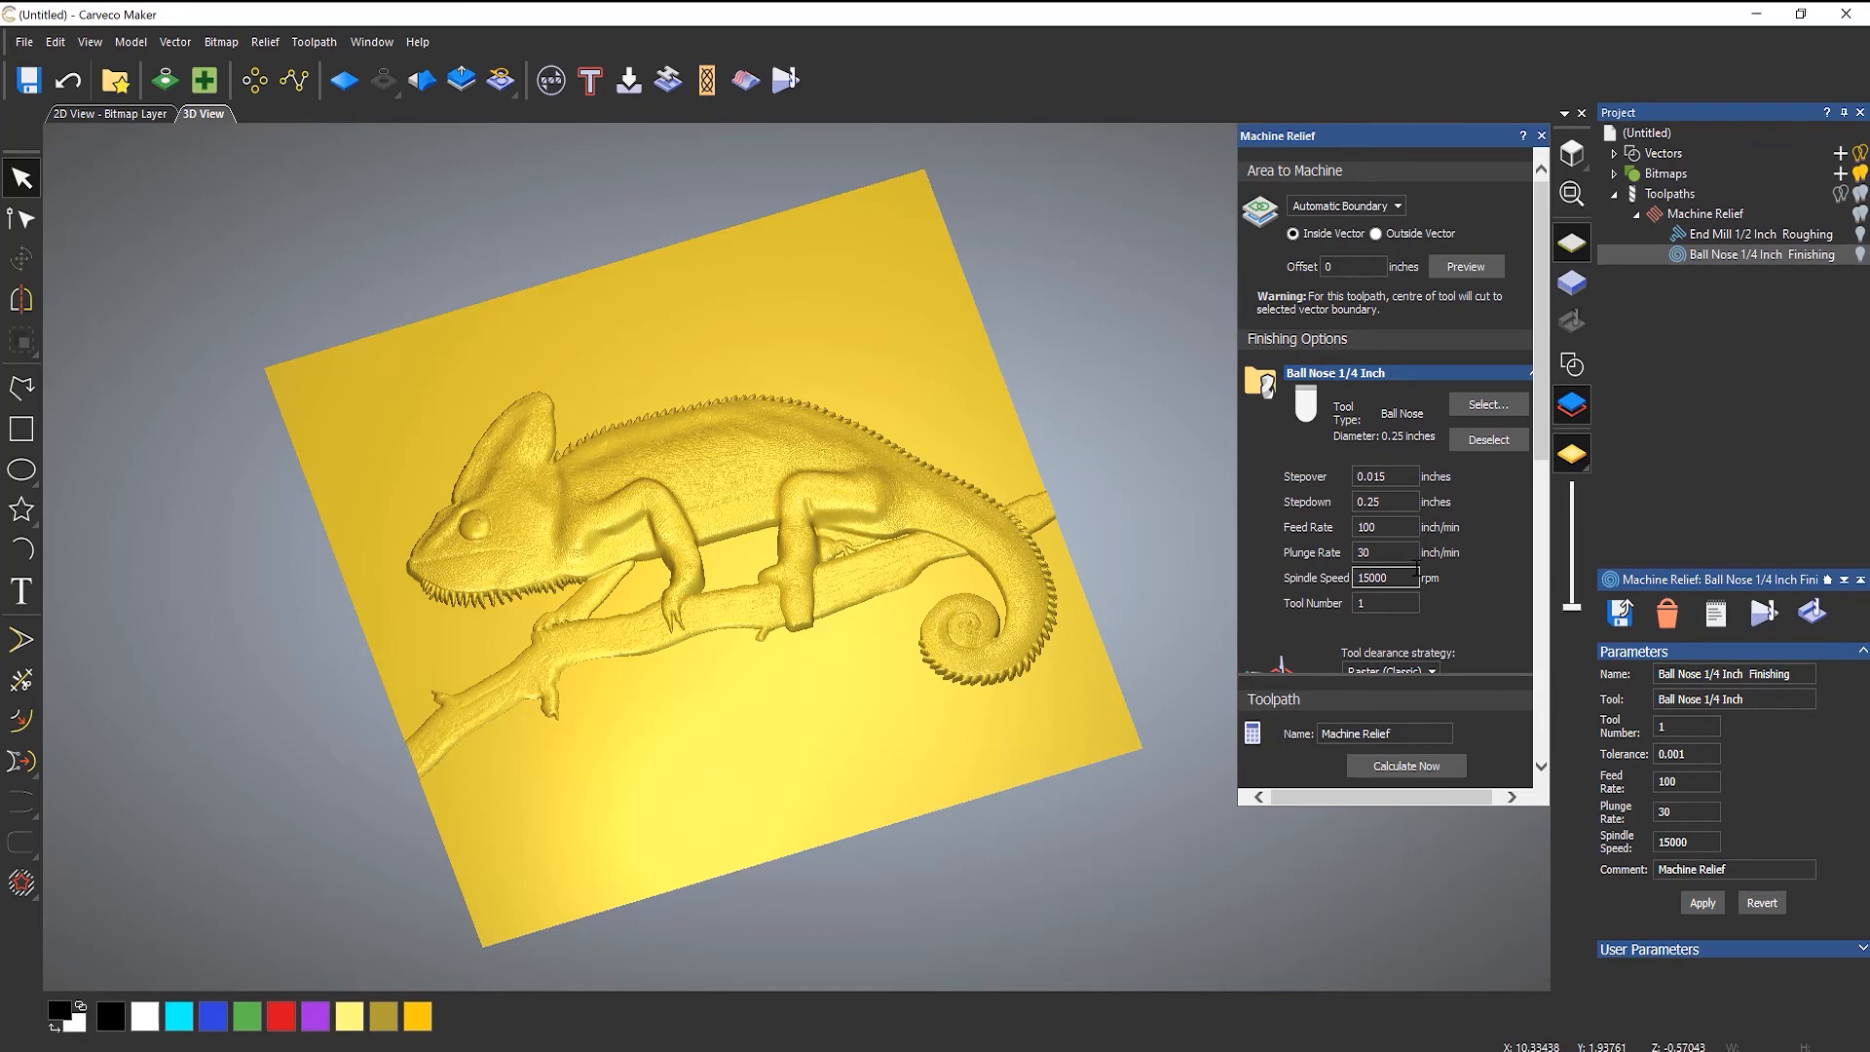
left_click(1400, 769)
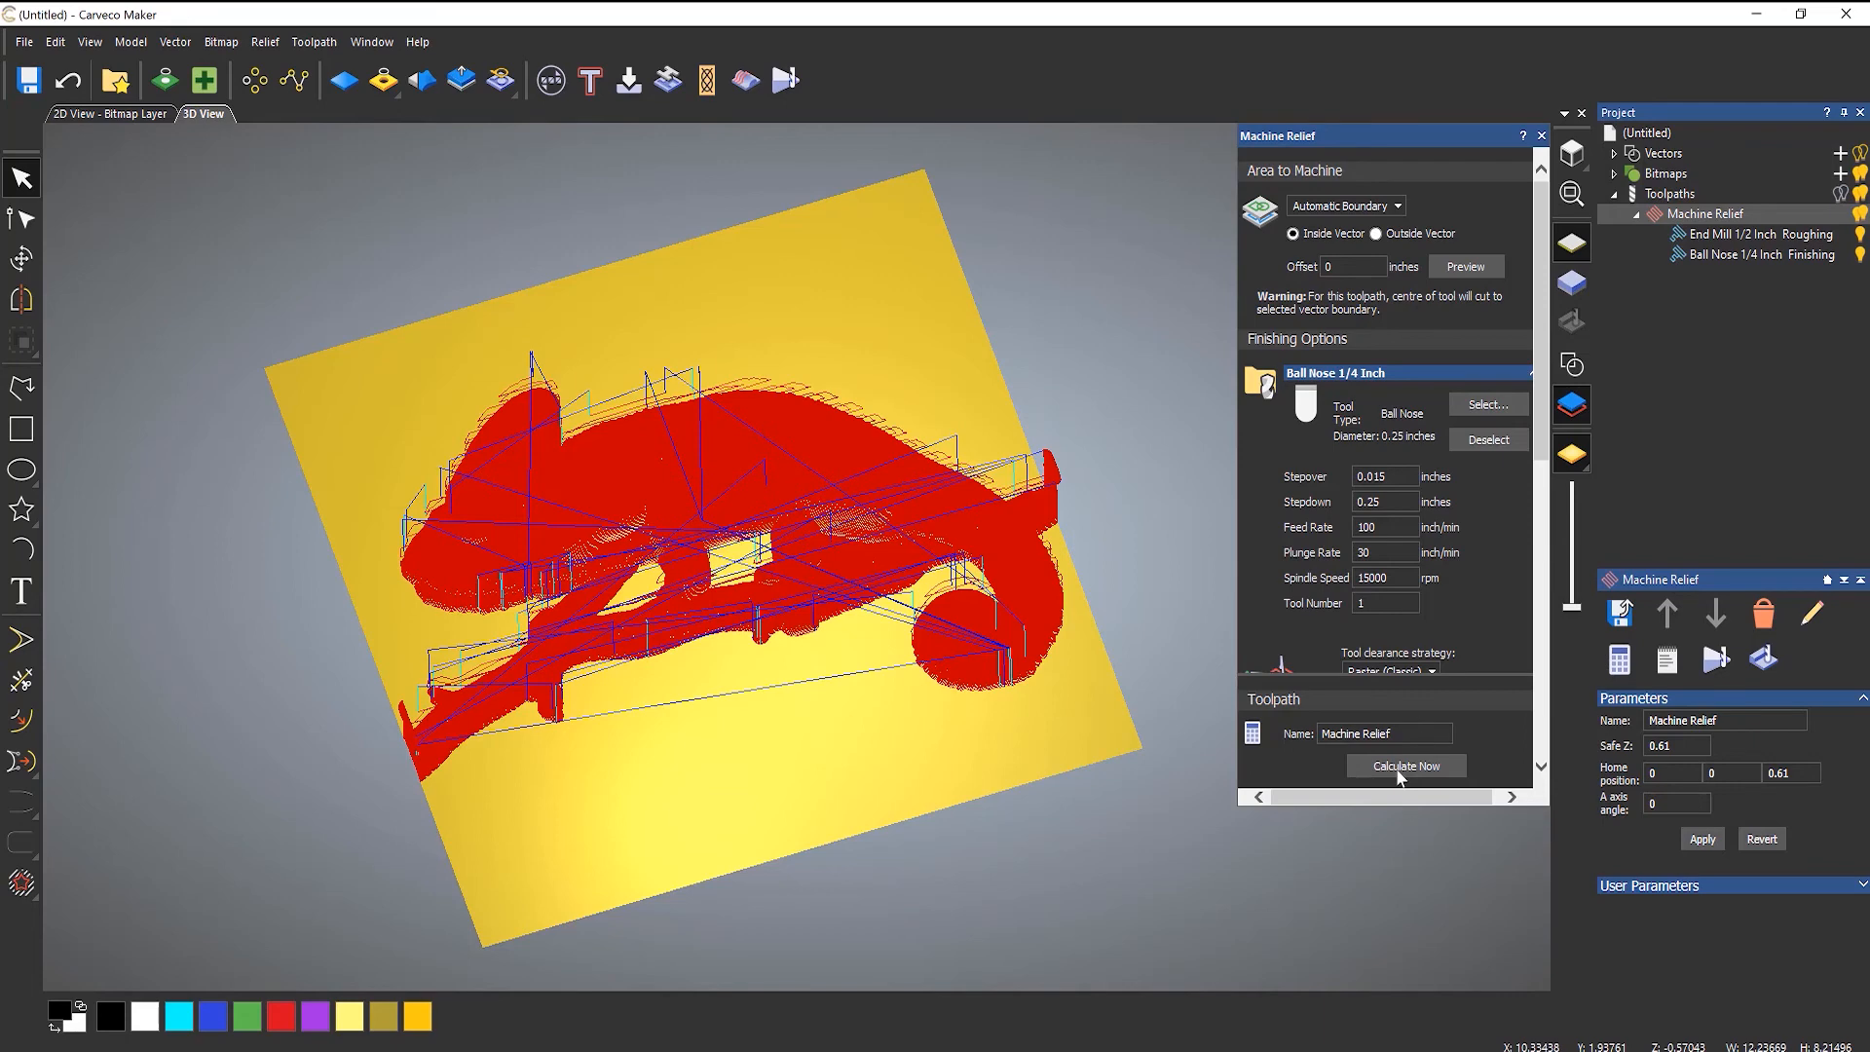
- Simulate the End Mill 1/2 Inch roughing toolpath within the automatic boundary using the simulation control bar
right_click(1741, 239)
left_click(1751, 283)
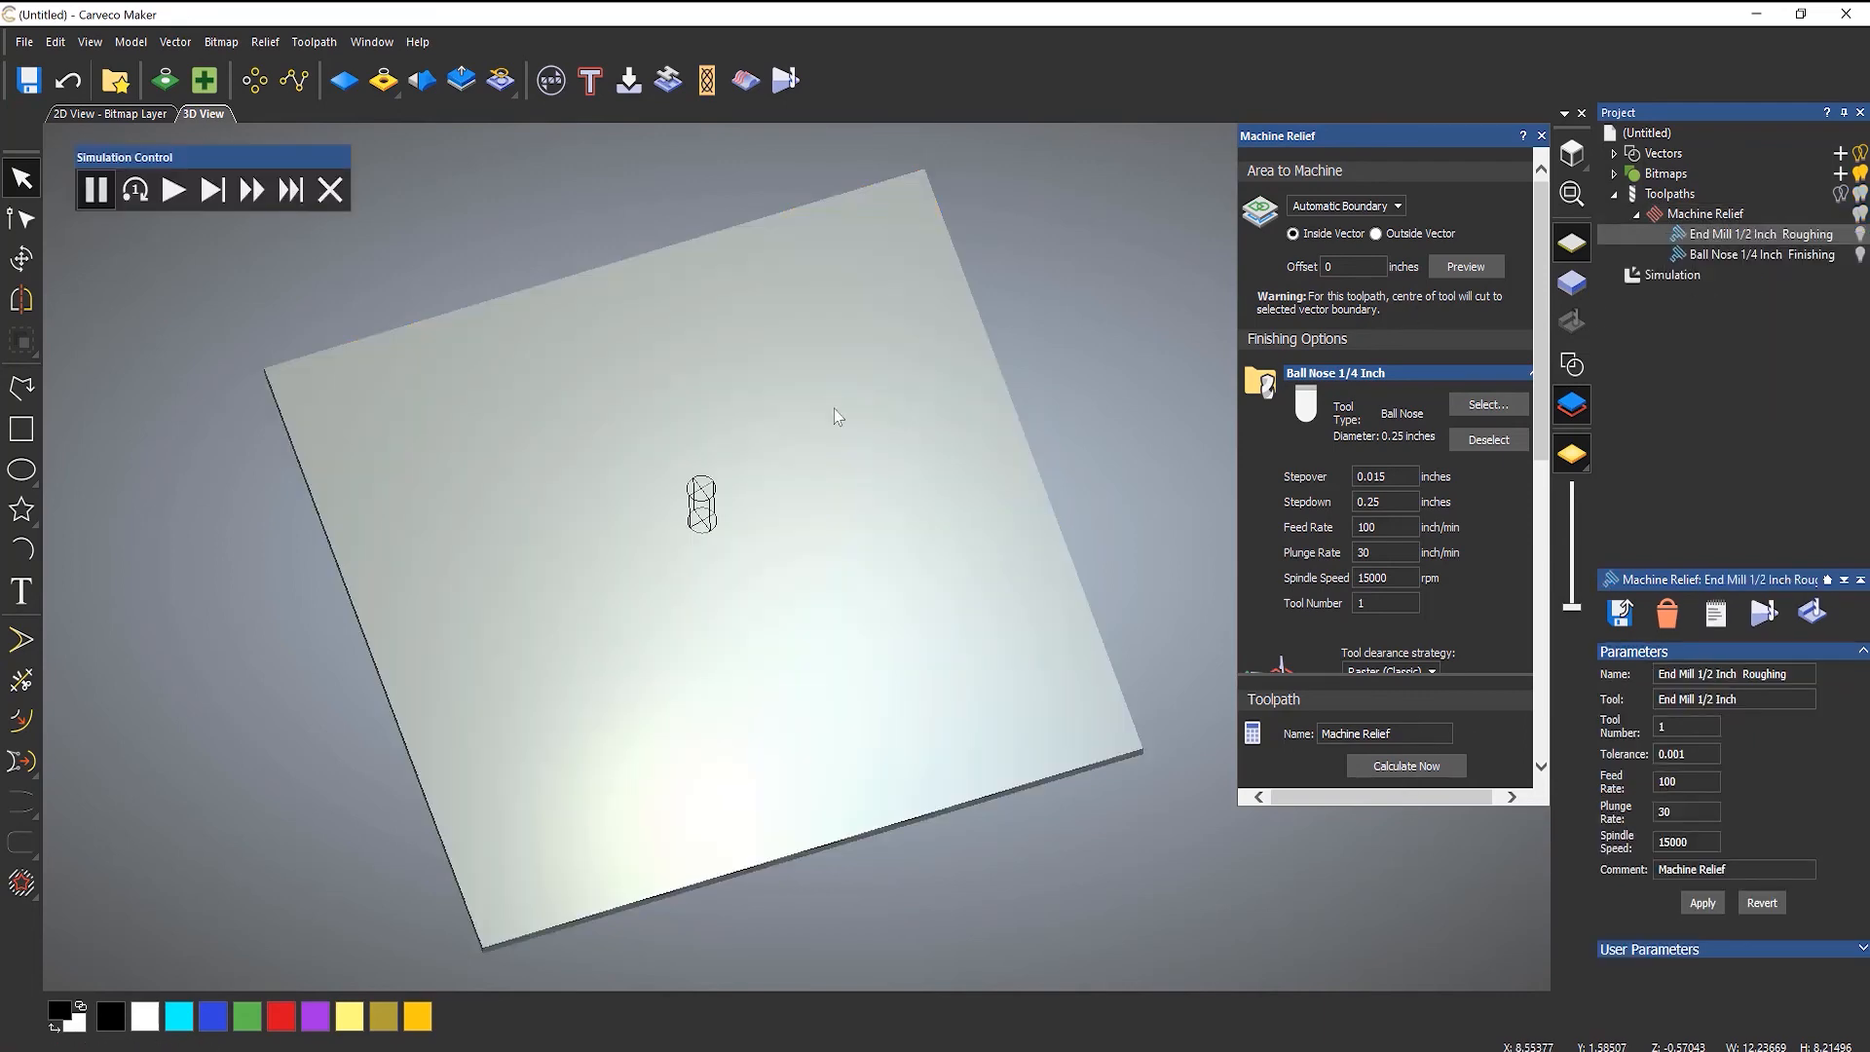
left_click(175, 191)
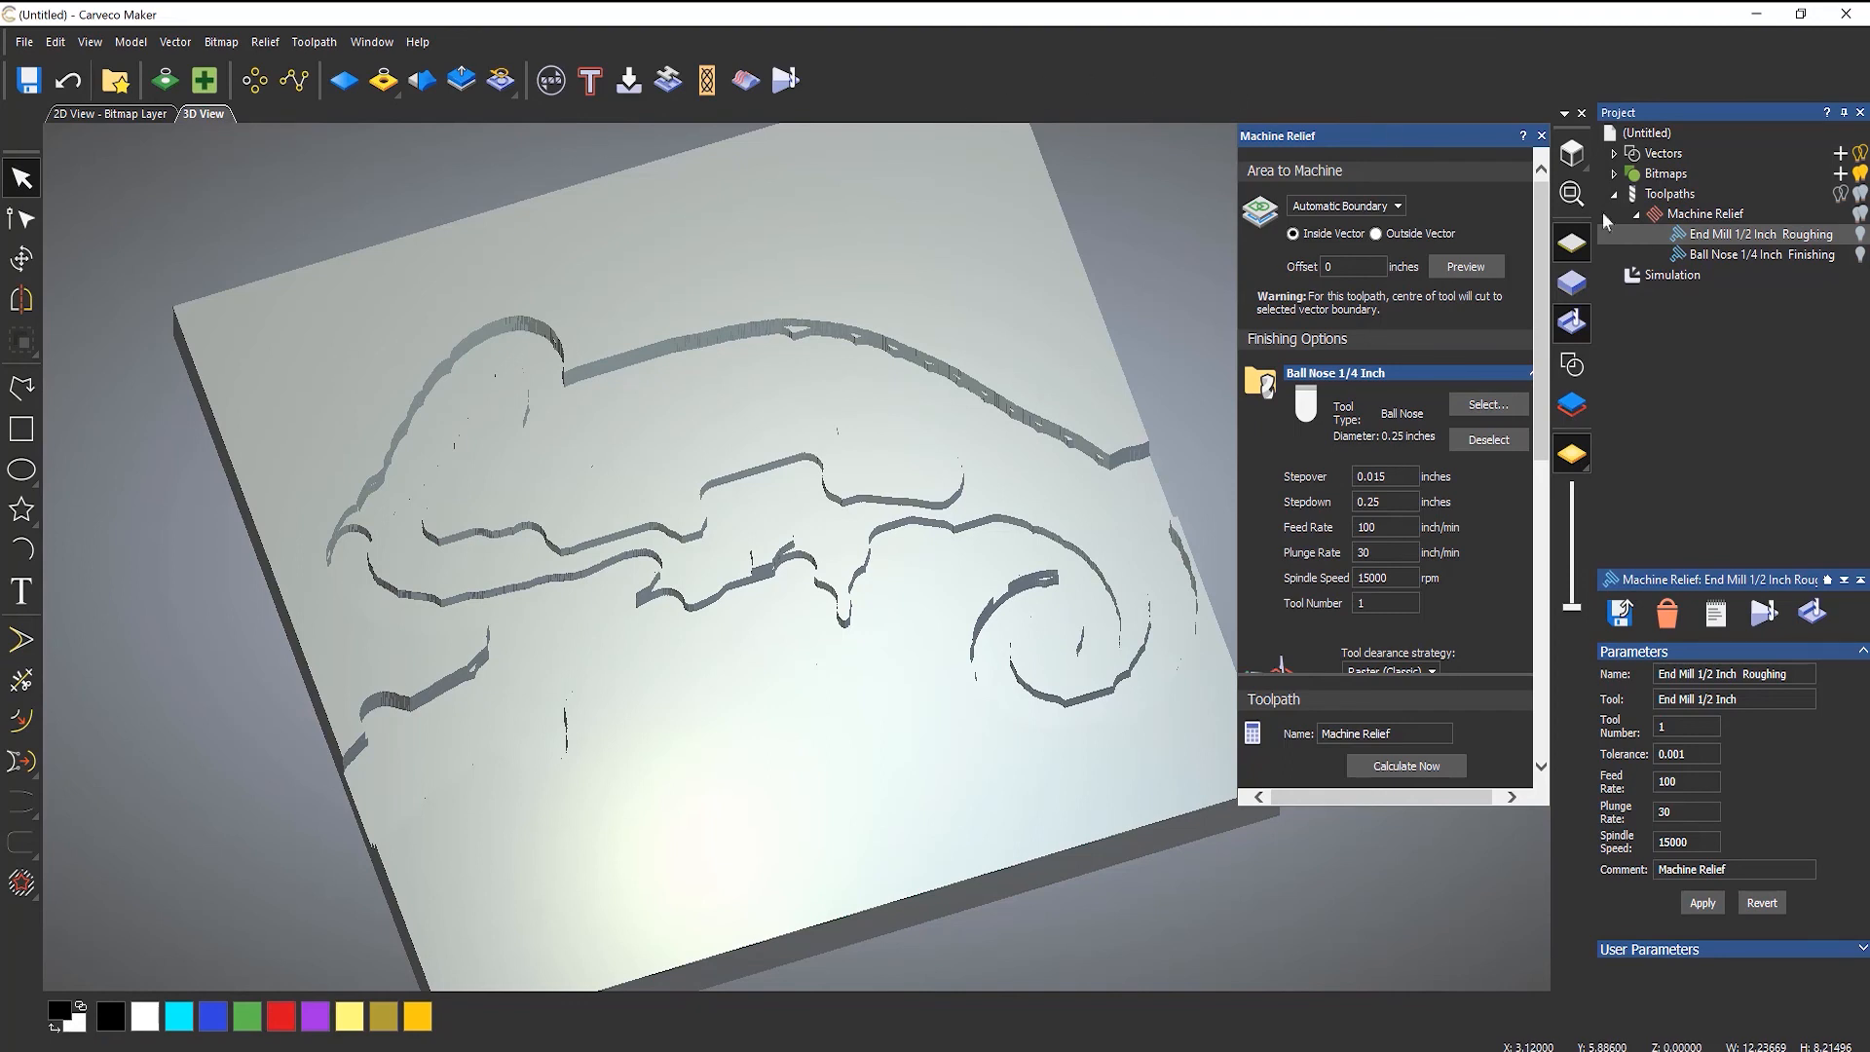
- Simulate the Ball Nose 1/4 Inch finishing toolpath within the automatic boundary, playing at normal speed and then fast
right_click(1728, 254)
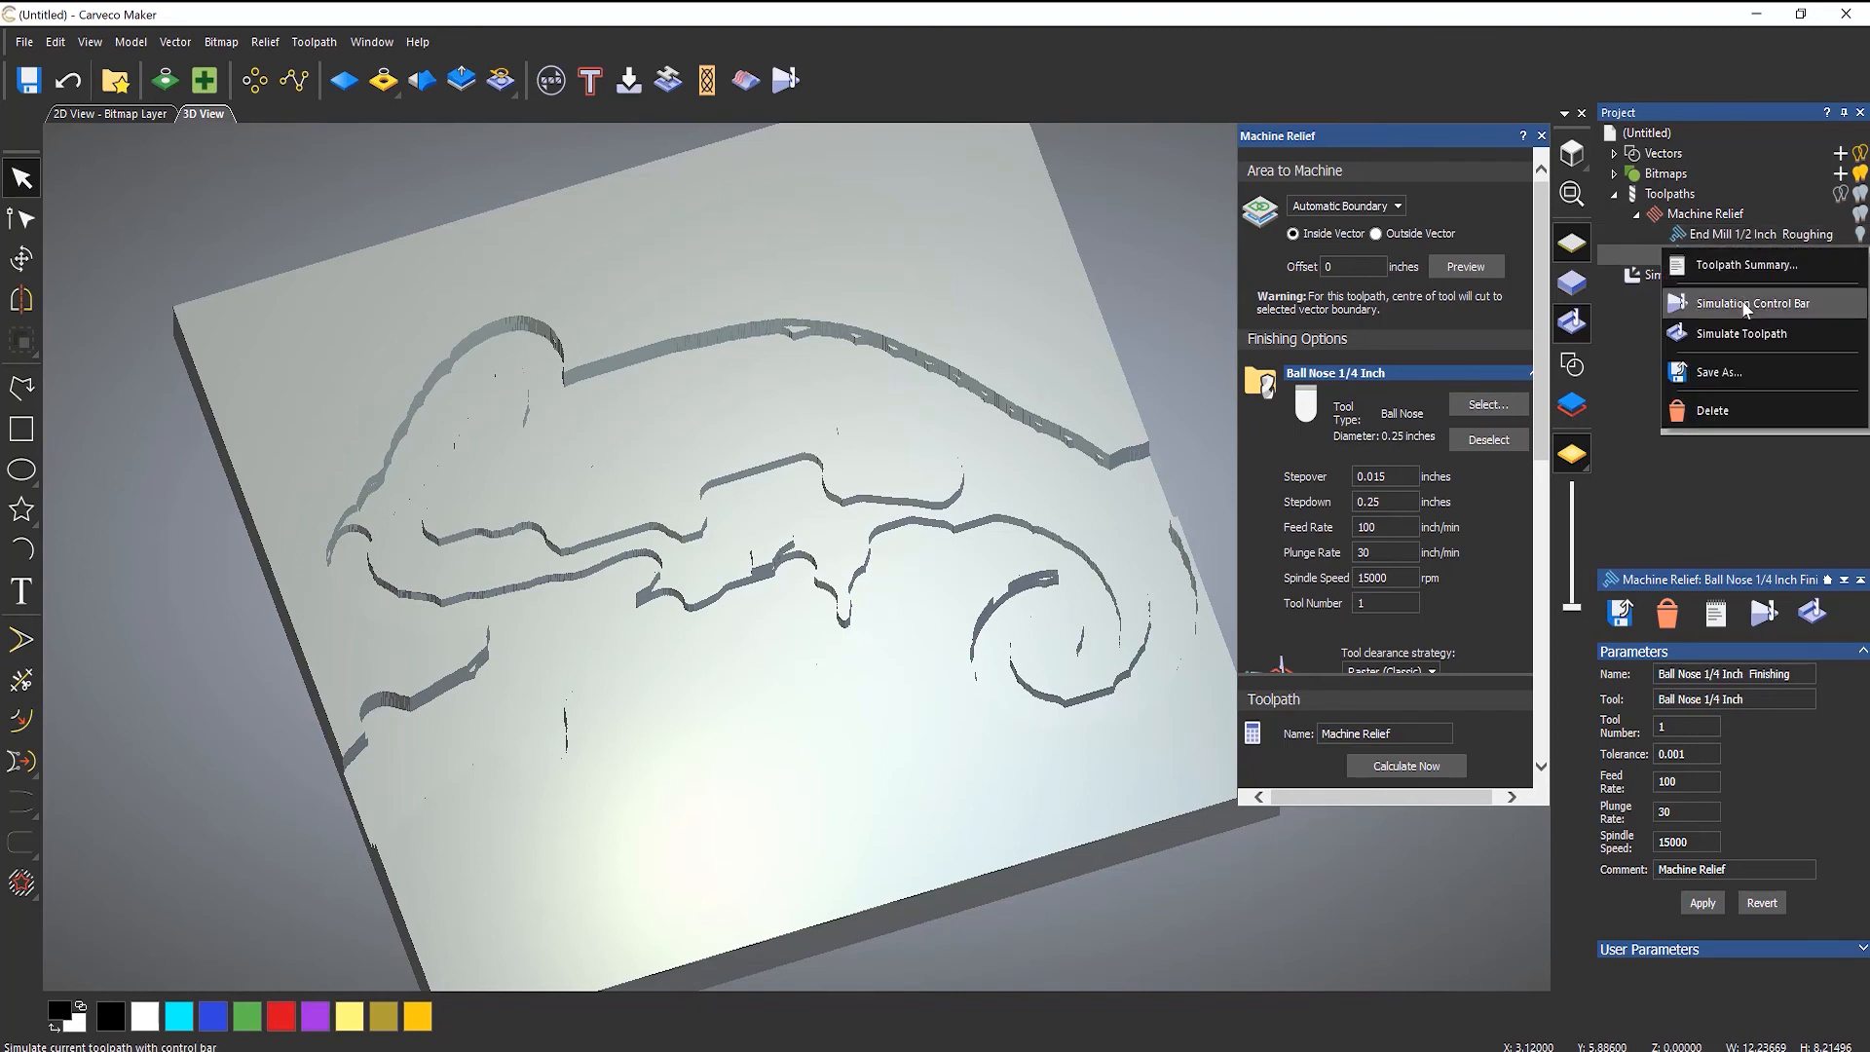
left_click(1745, 304)
left_click(167, 189)
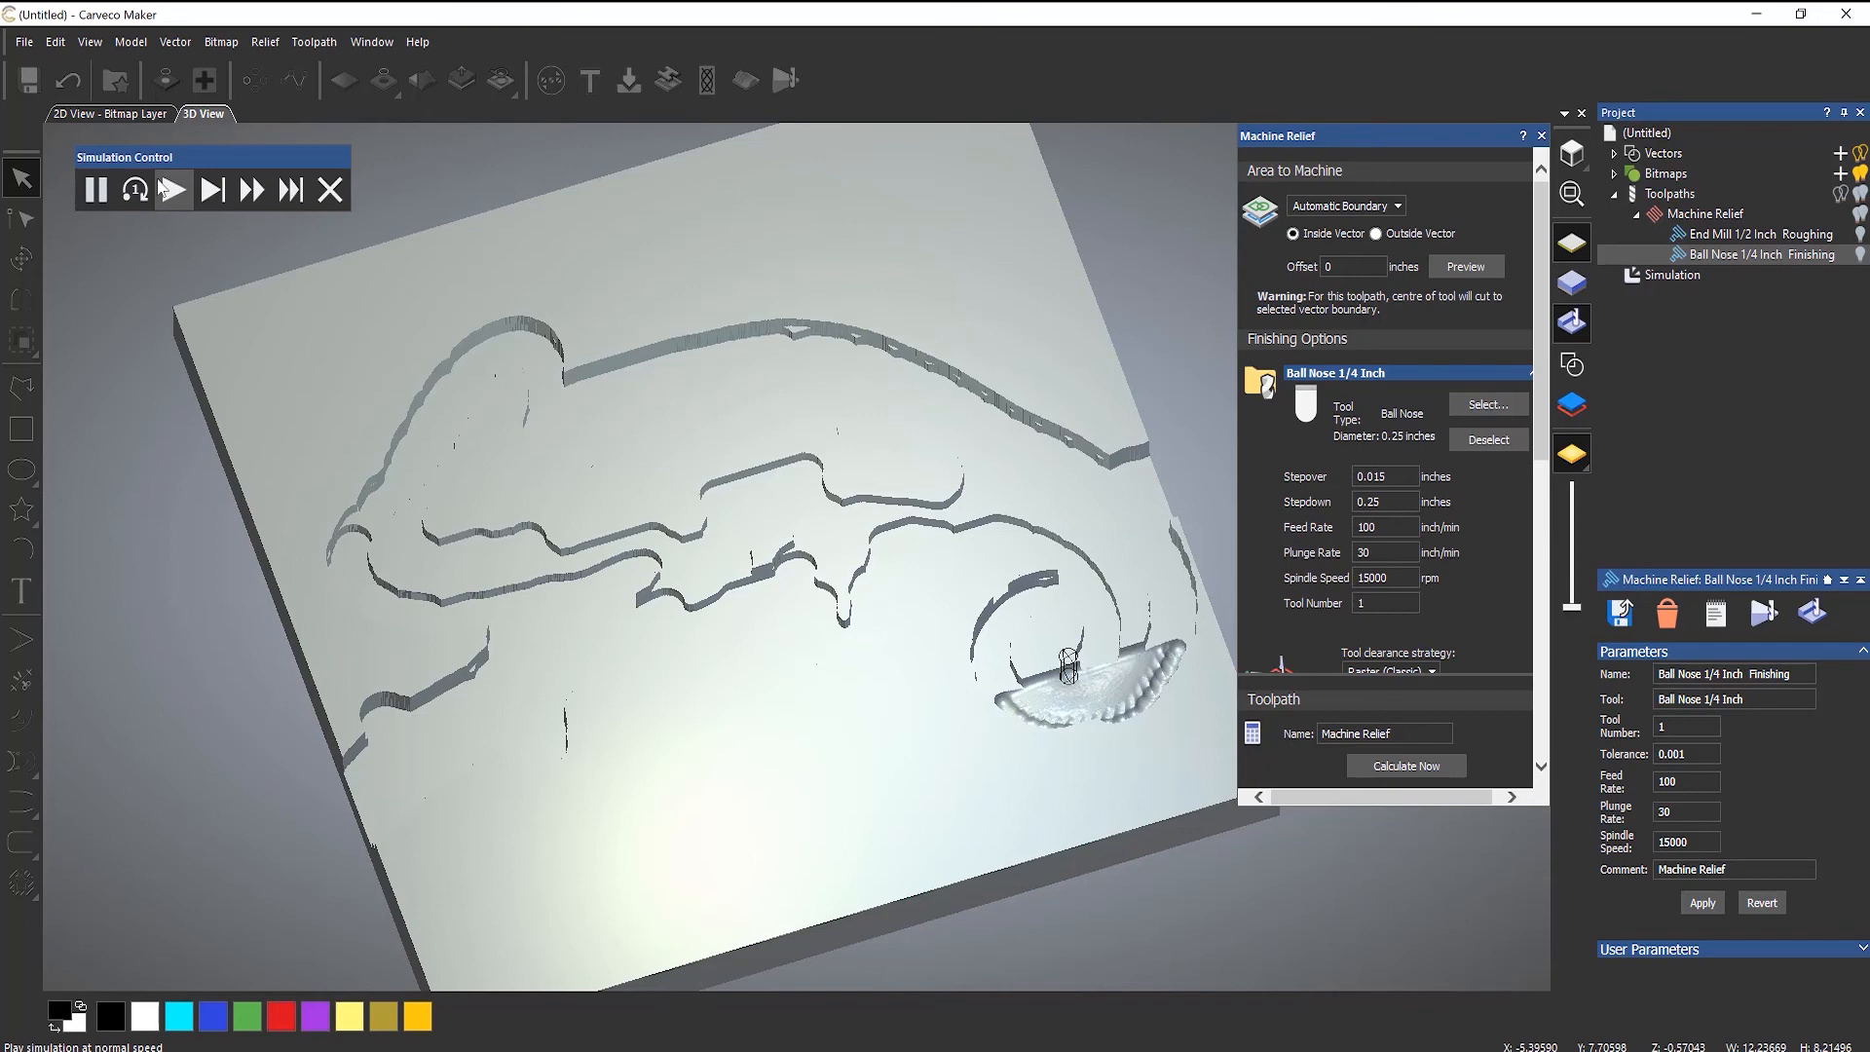
left_click(250, 192)
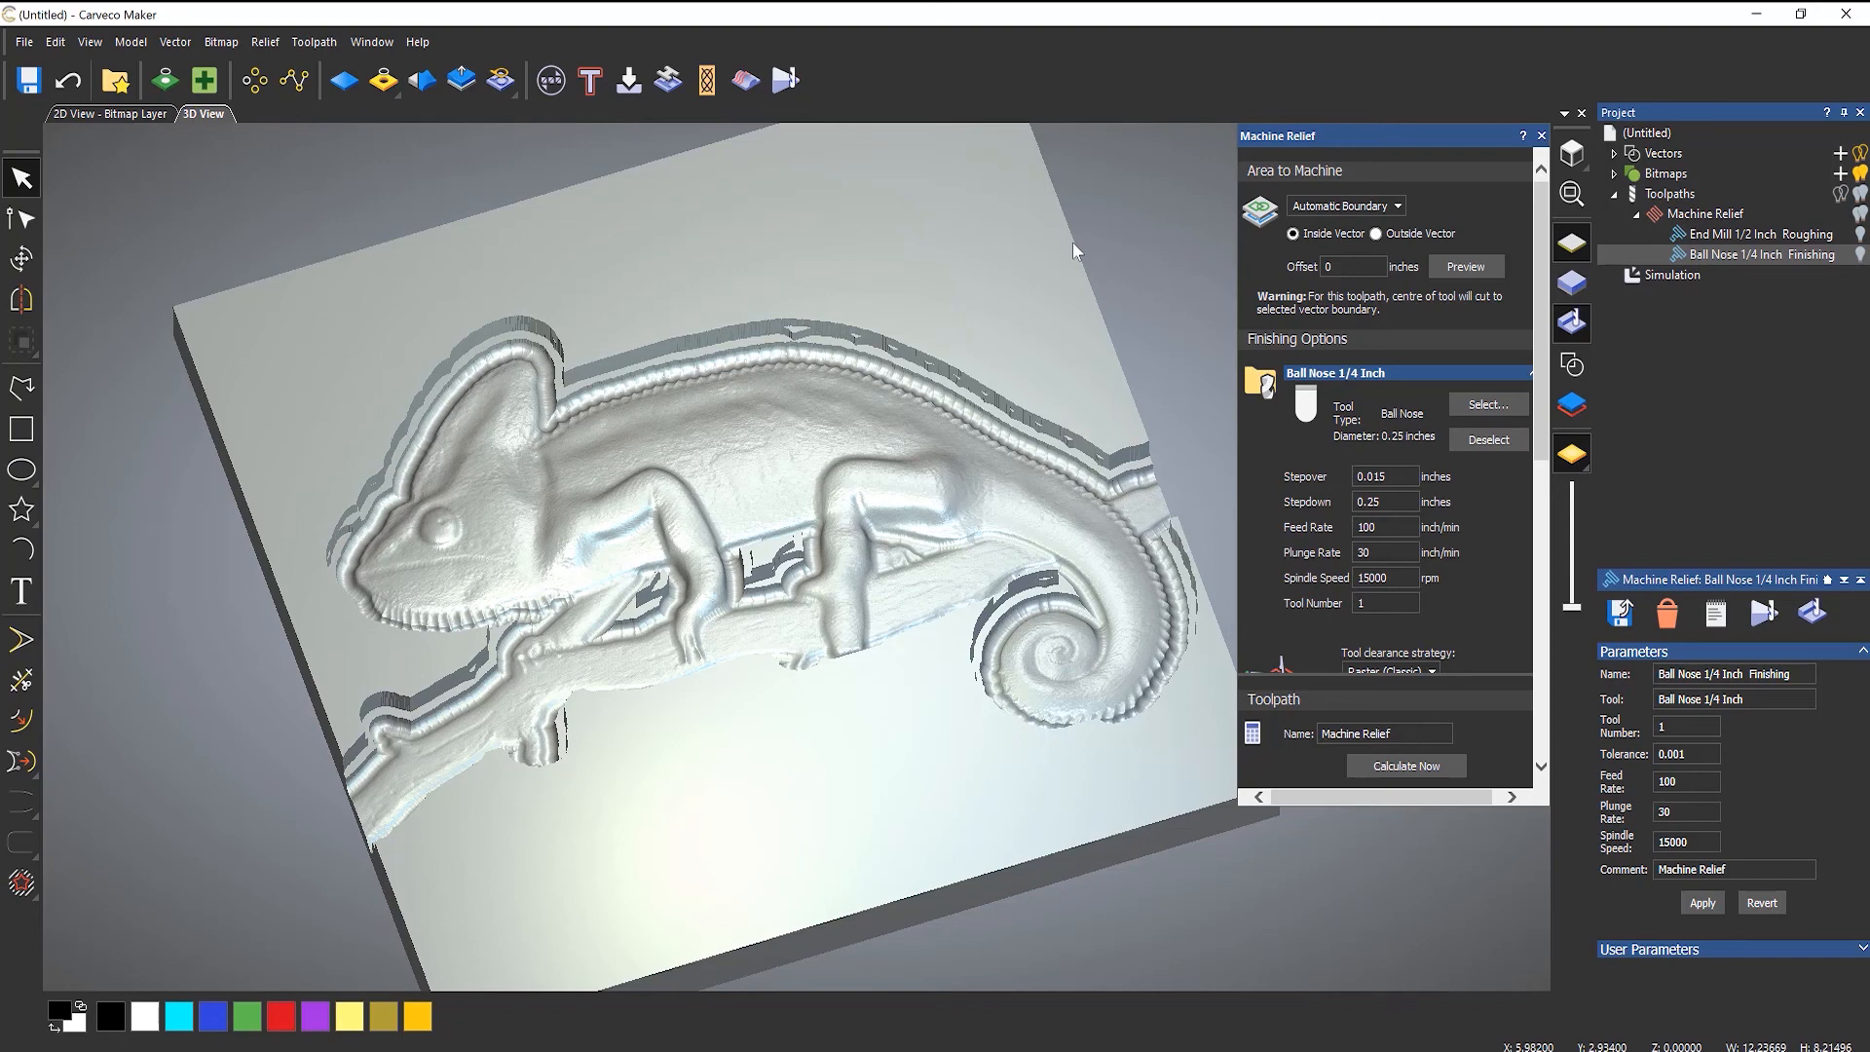
- Delete the automatic boundary simulation and view the chameleon relief straight from the top
right_click(1685, 275)
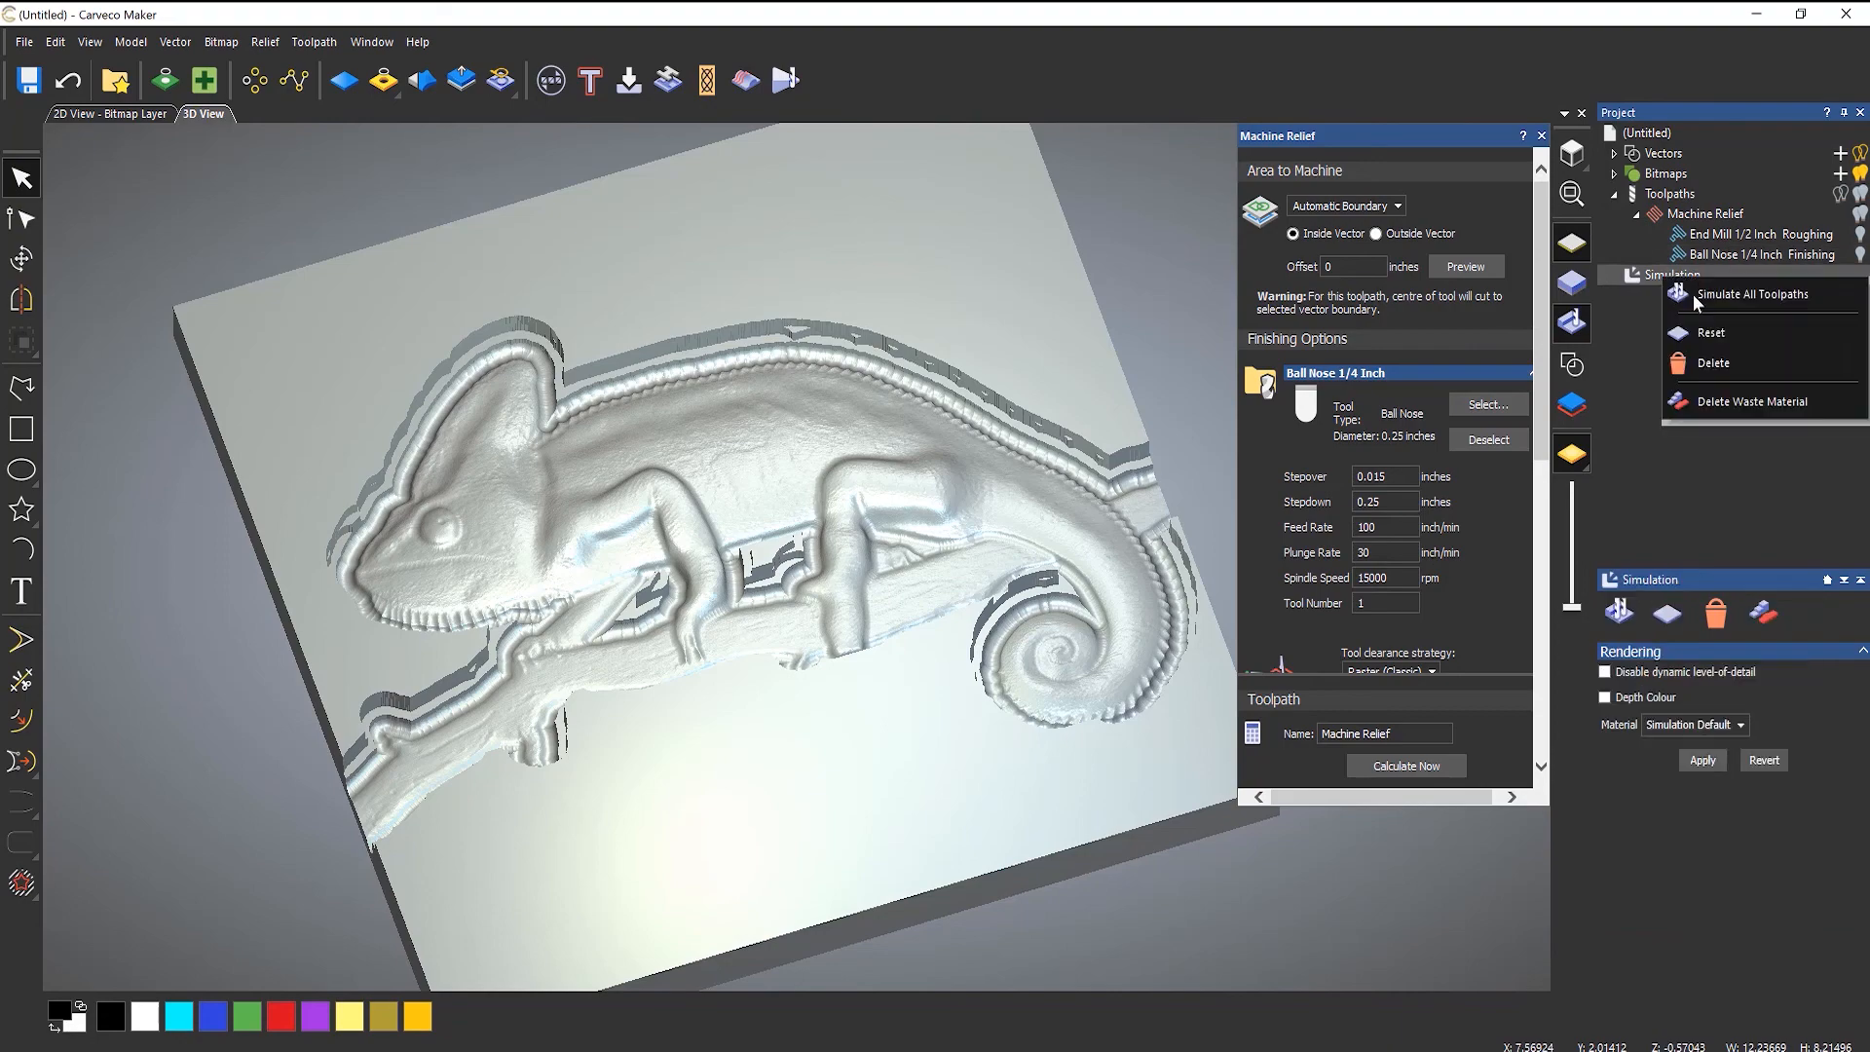
left_click(1712, 365)
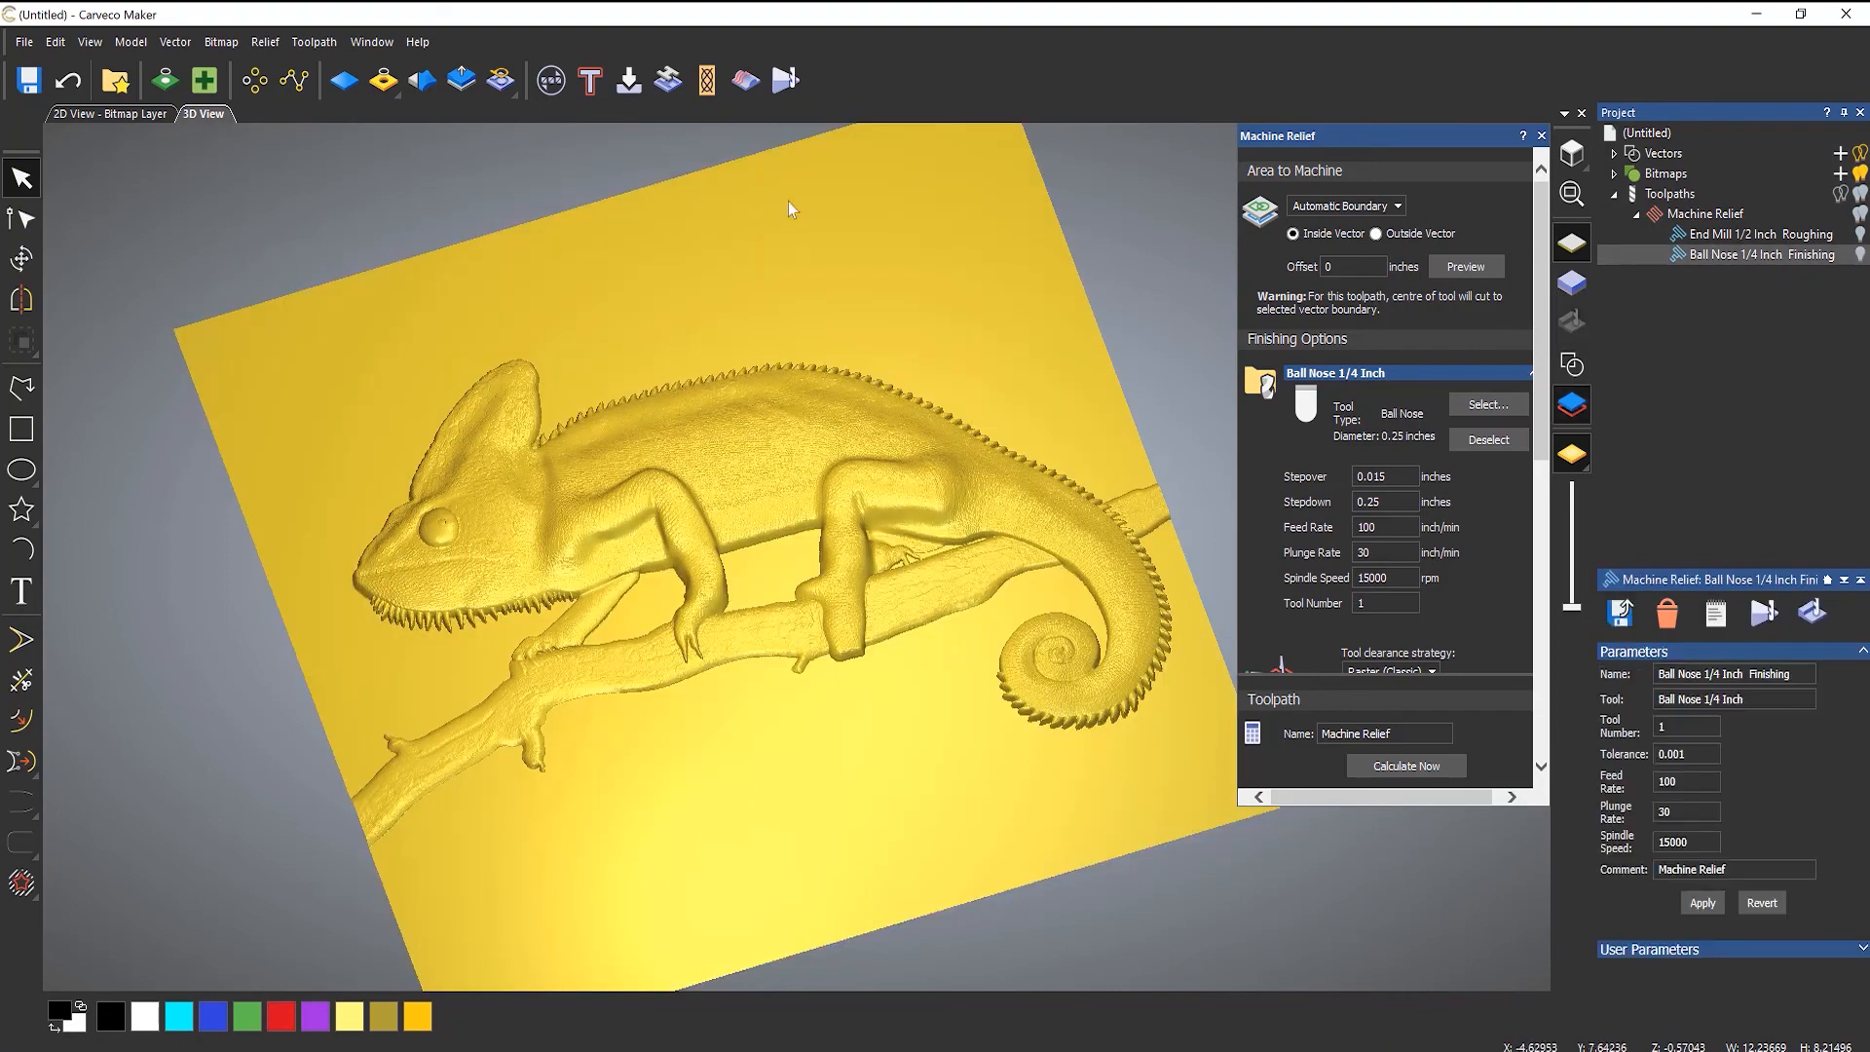
left_click(1556, 154)
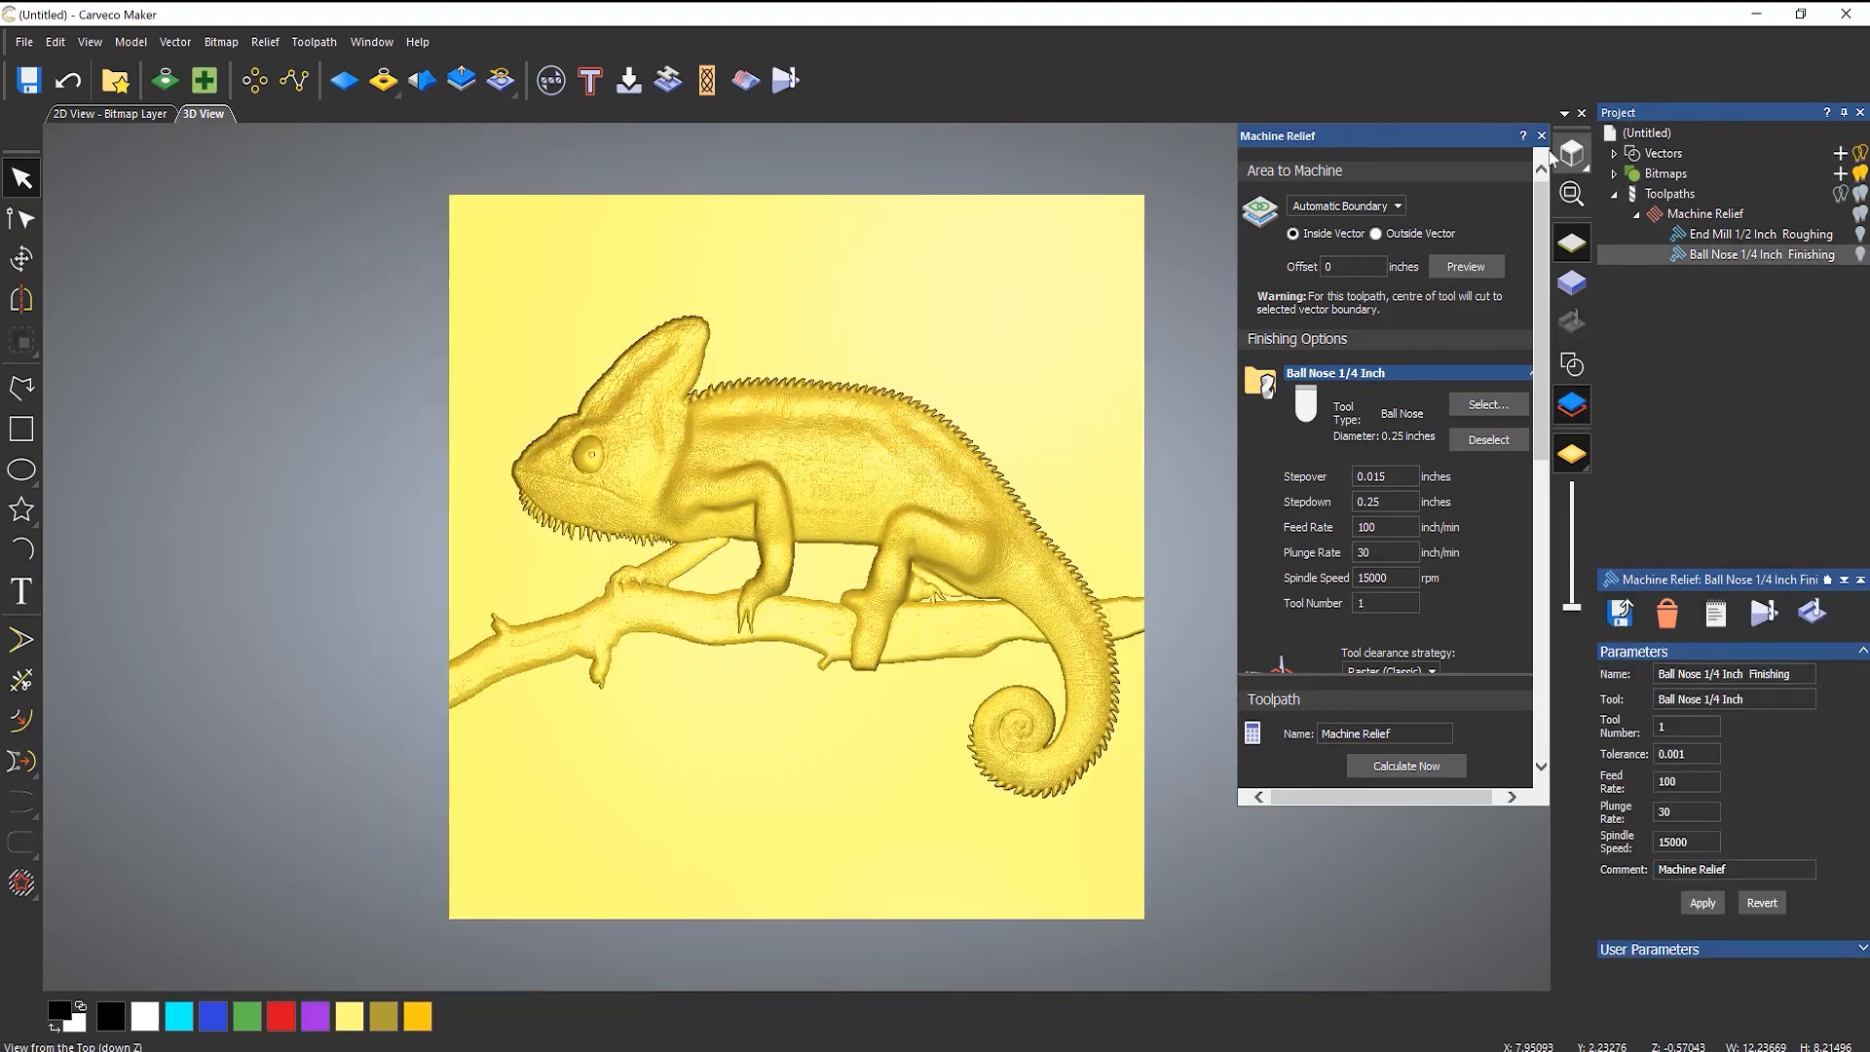
- Draw a straight-segment polyline about 4.07 by 4.38 inches around the chameleon's head, from the snout over the crest, down the neck and under the jaw
left_click(21, 388)
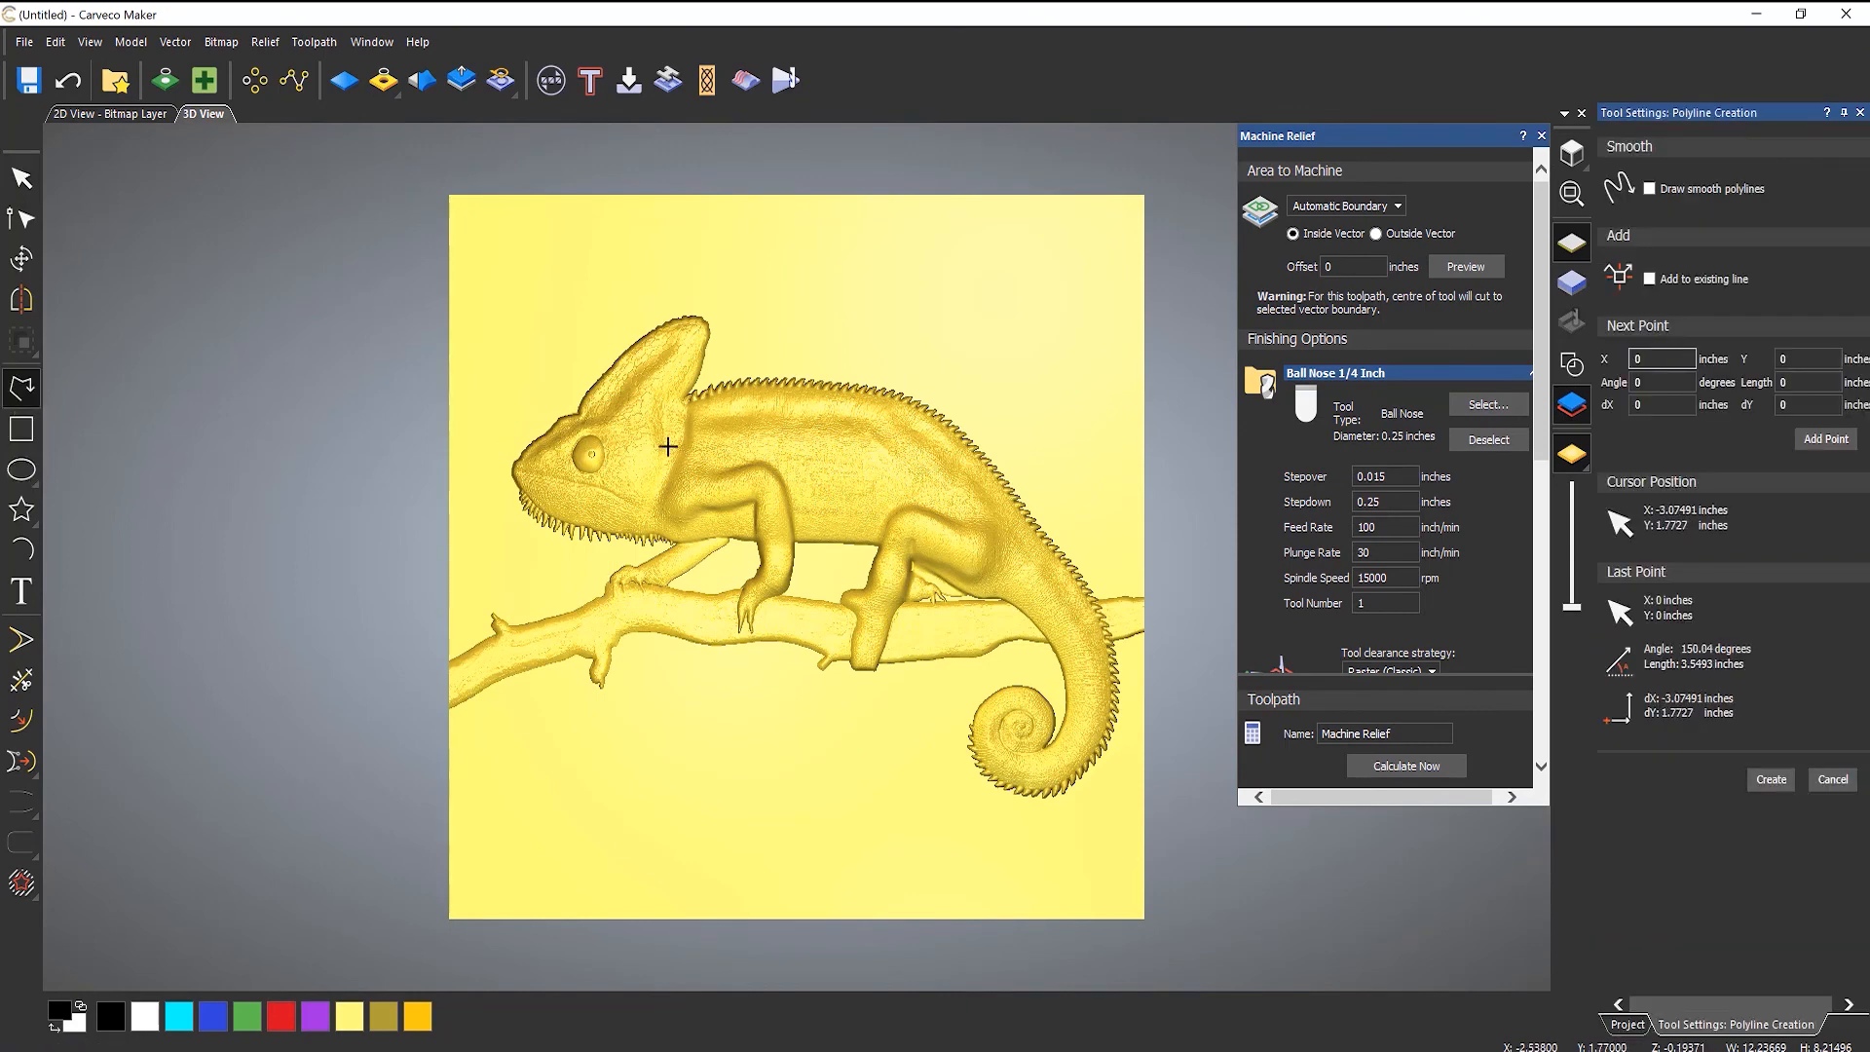
scroll(667, 446, "up", 3)
left_click(385, 448)
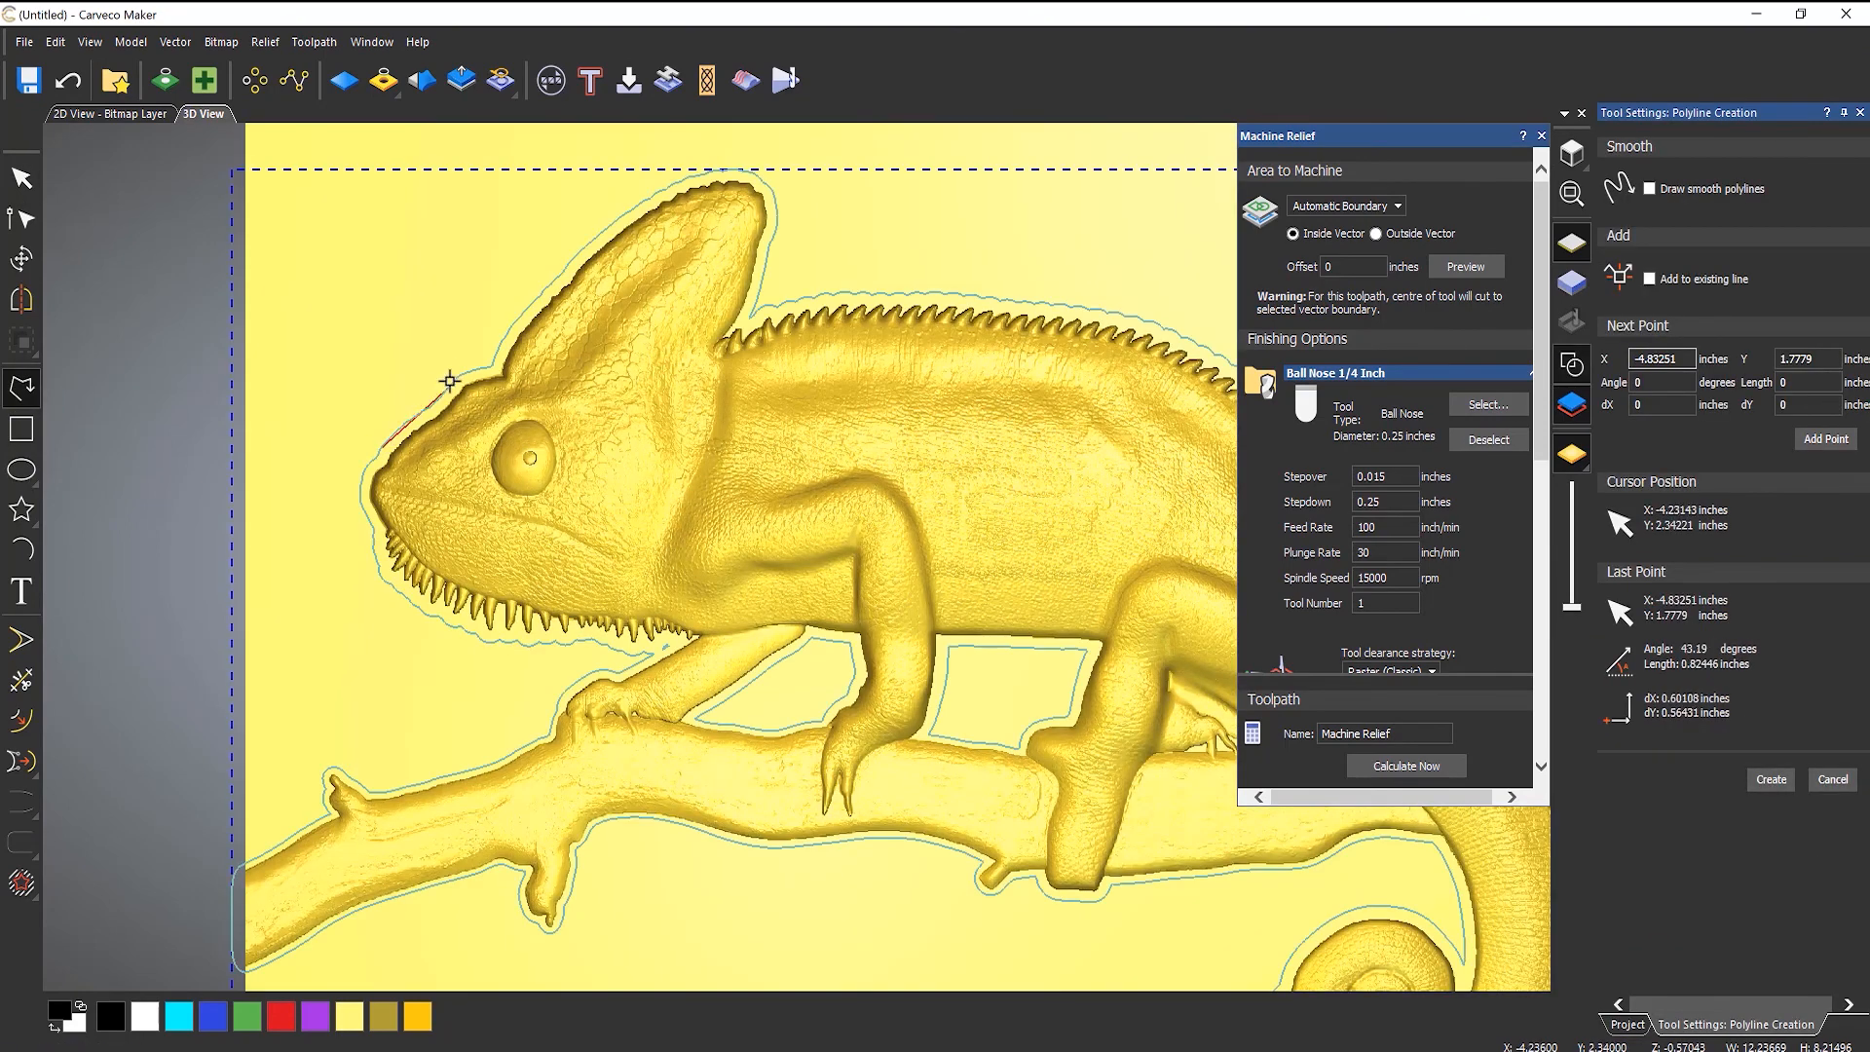
left_click(550, 236)
left_click(729, 149)
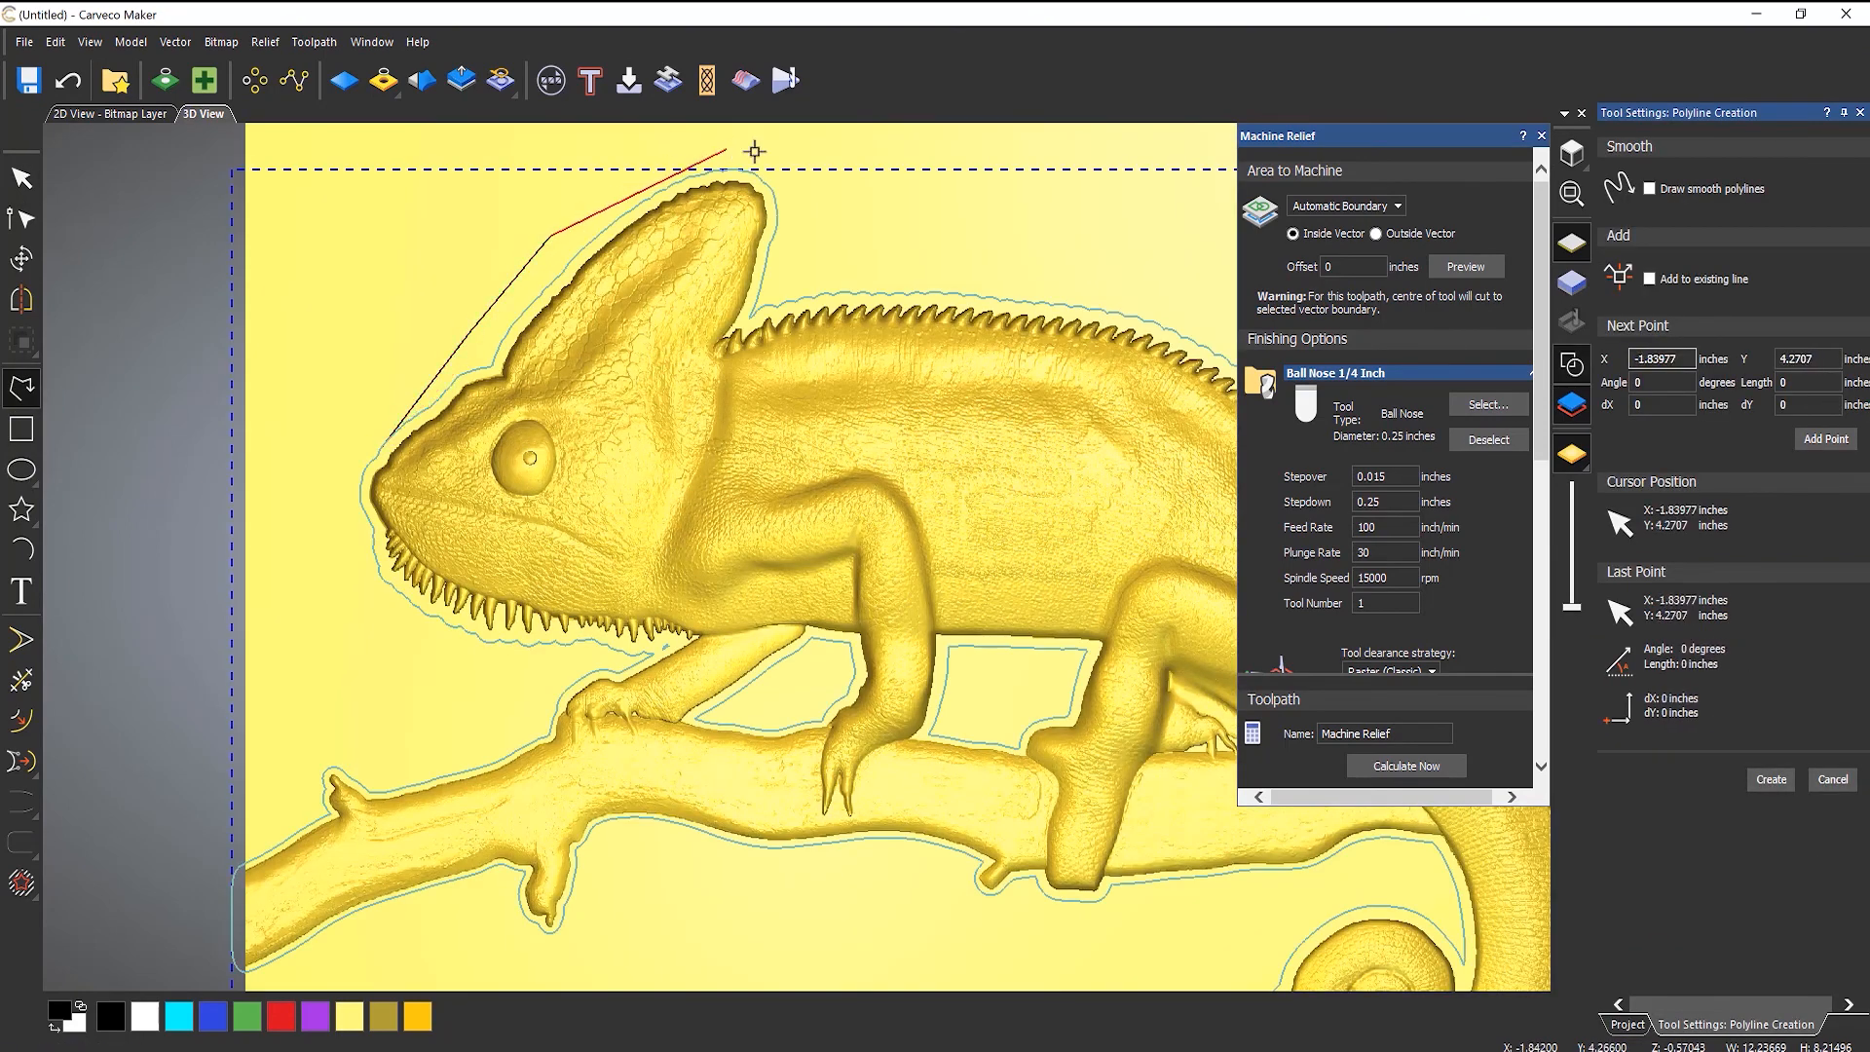
left_click(813, 197)
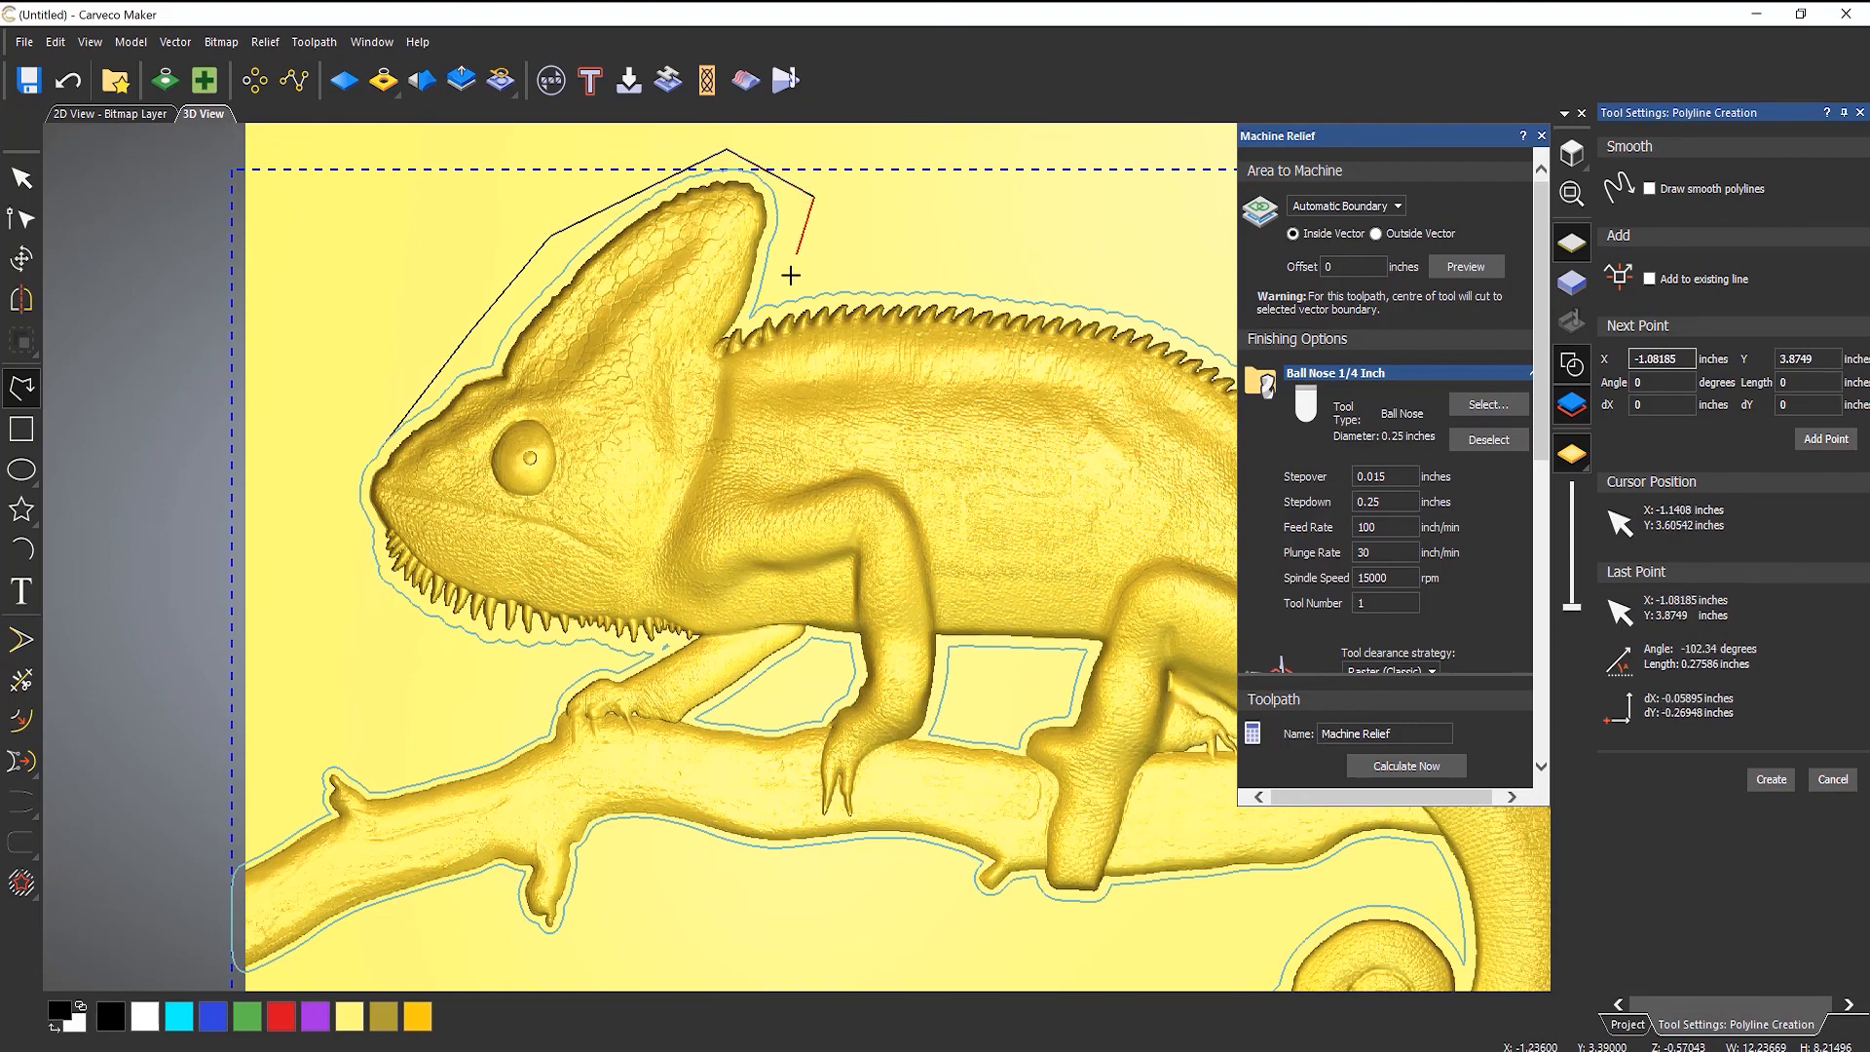
left_click(658, 611)
left_click(551, 674)
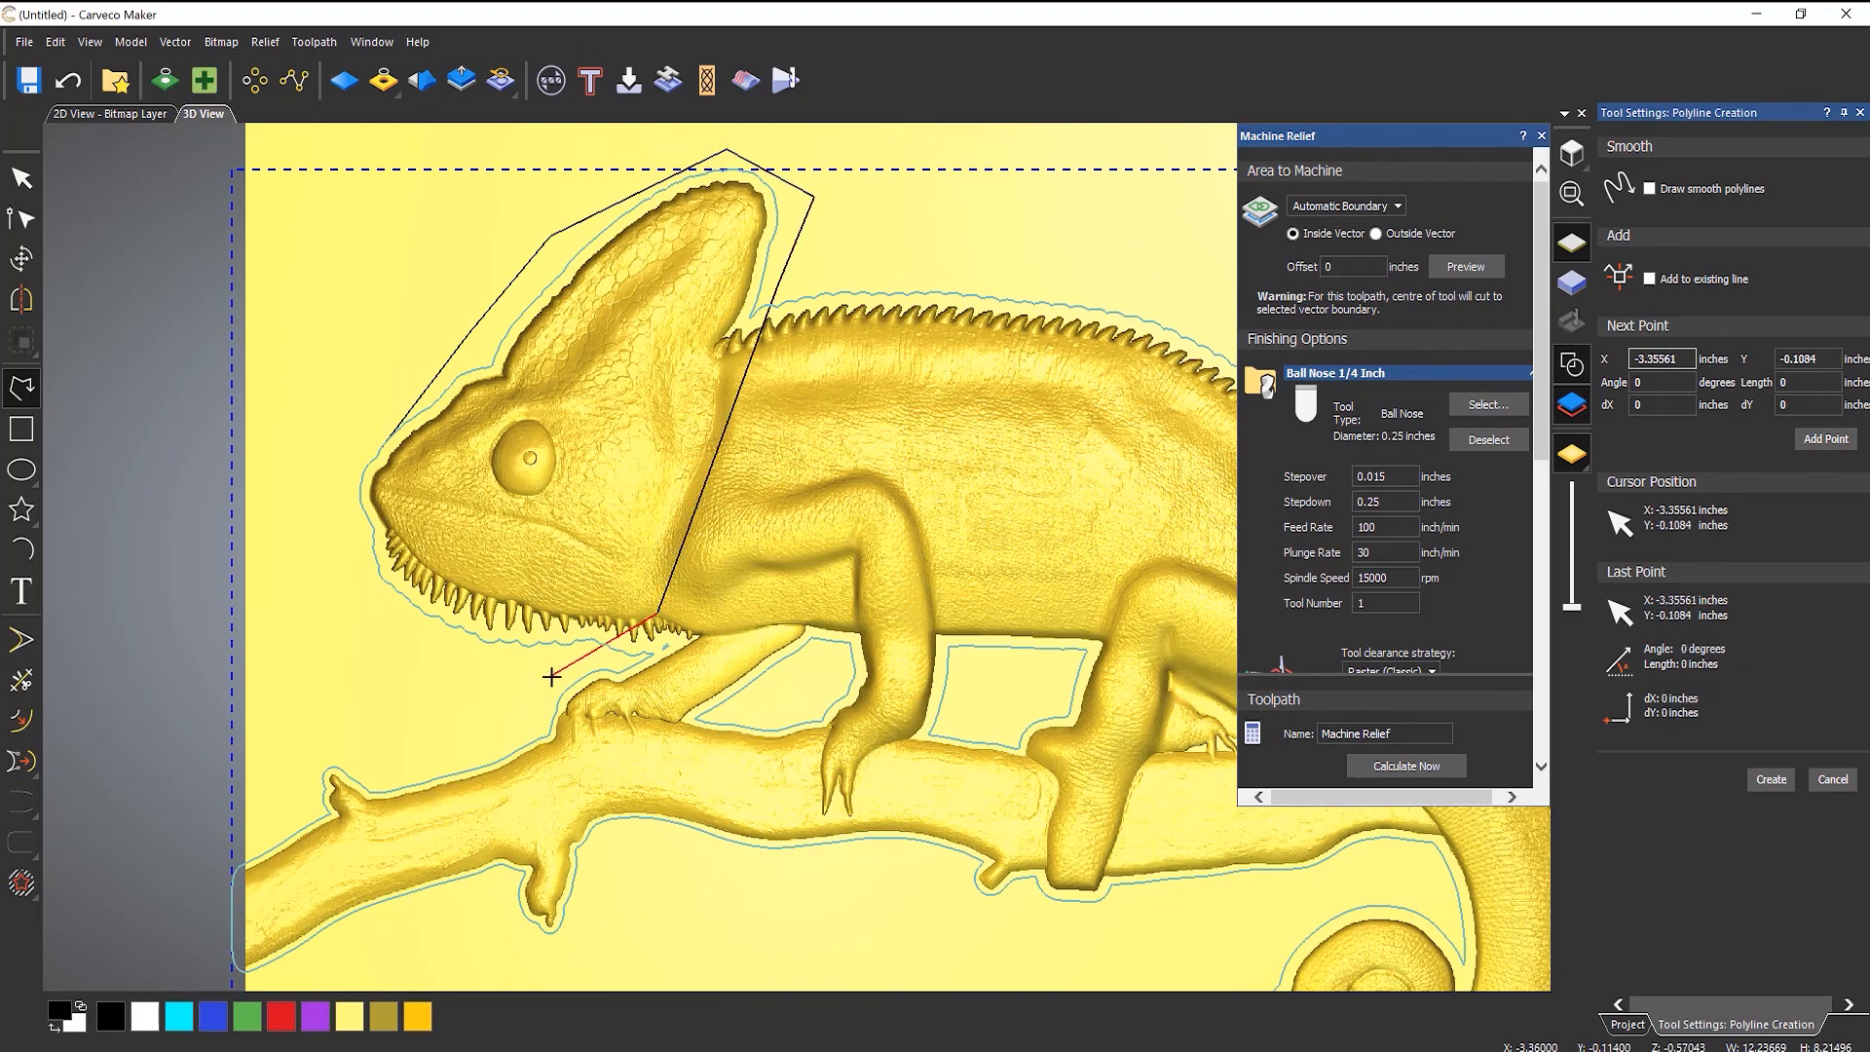
left_click(345, 588)
- Close the head polyline at its start point near the snout and finish polyline creation
scroll(386, 445, "up", 8)
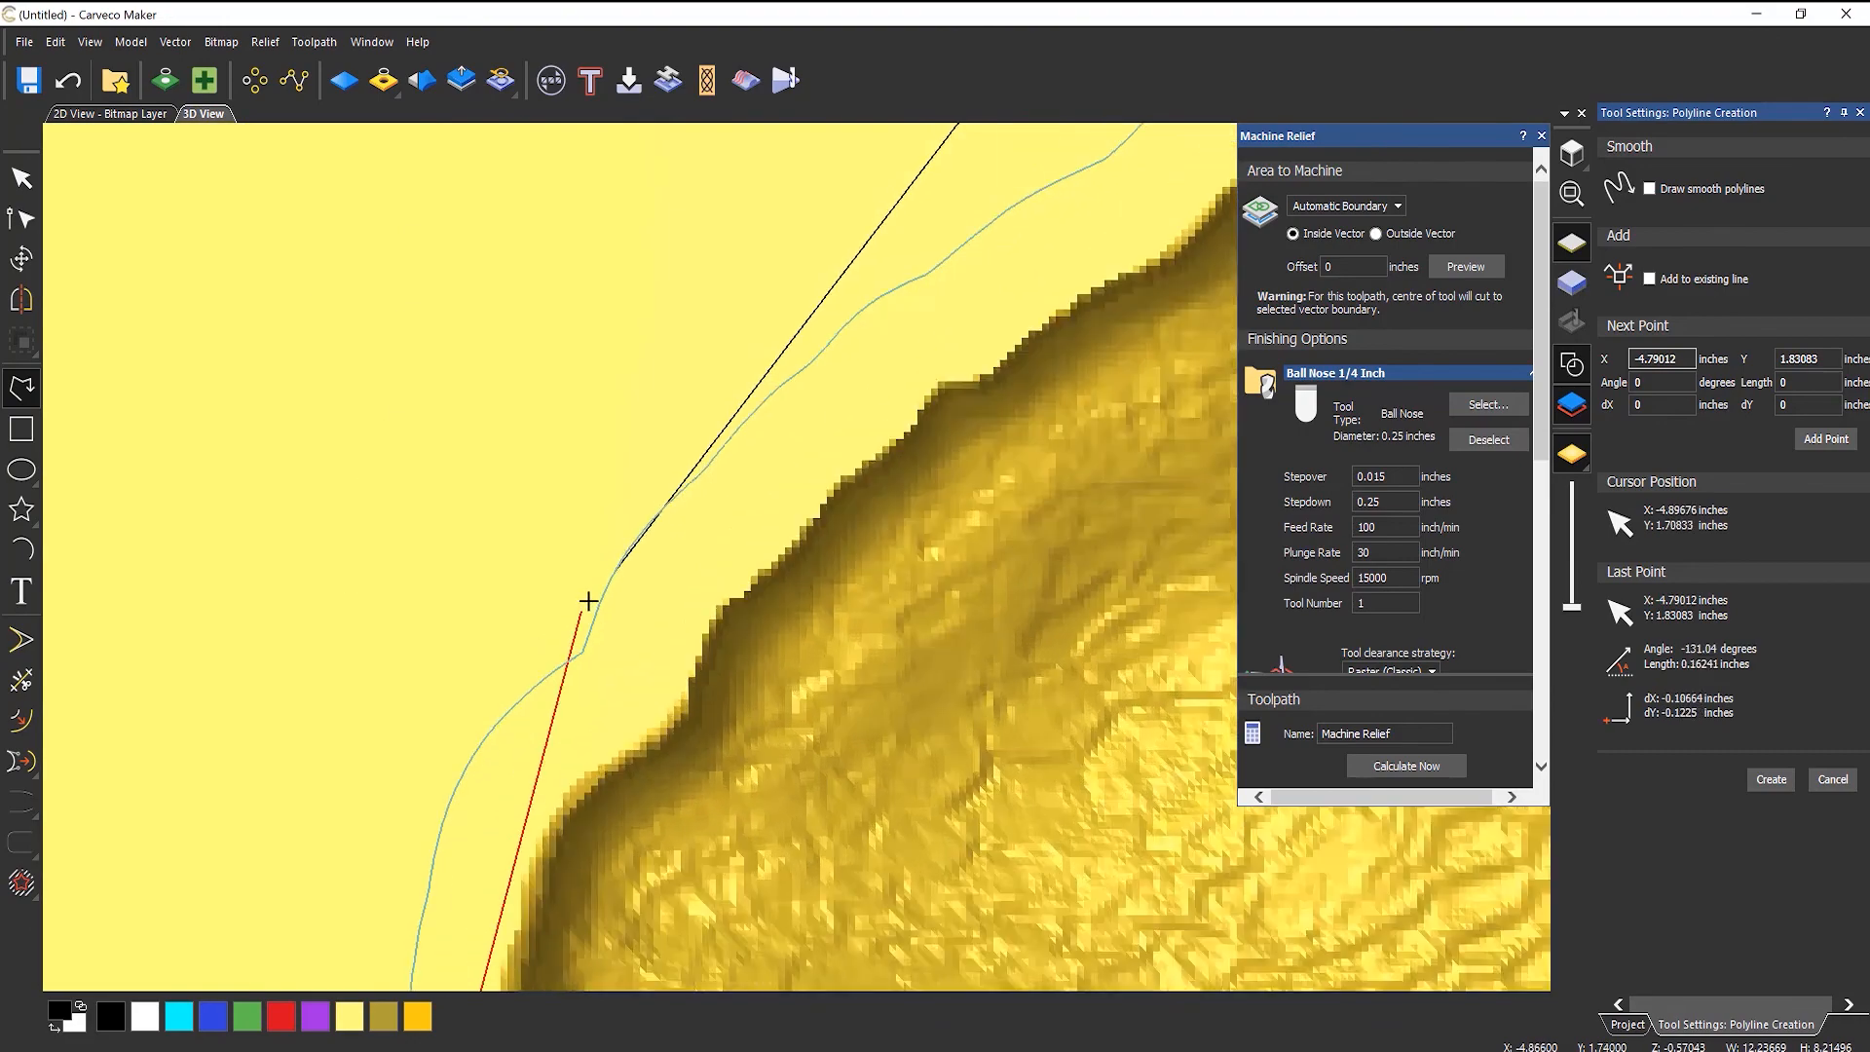
scroll(588, 601, "up", 3)
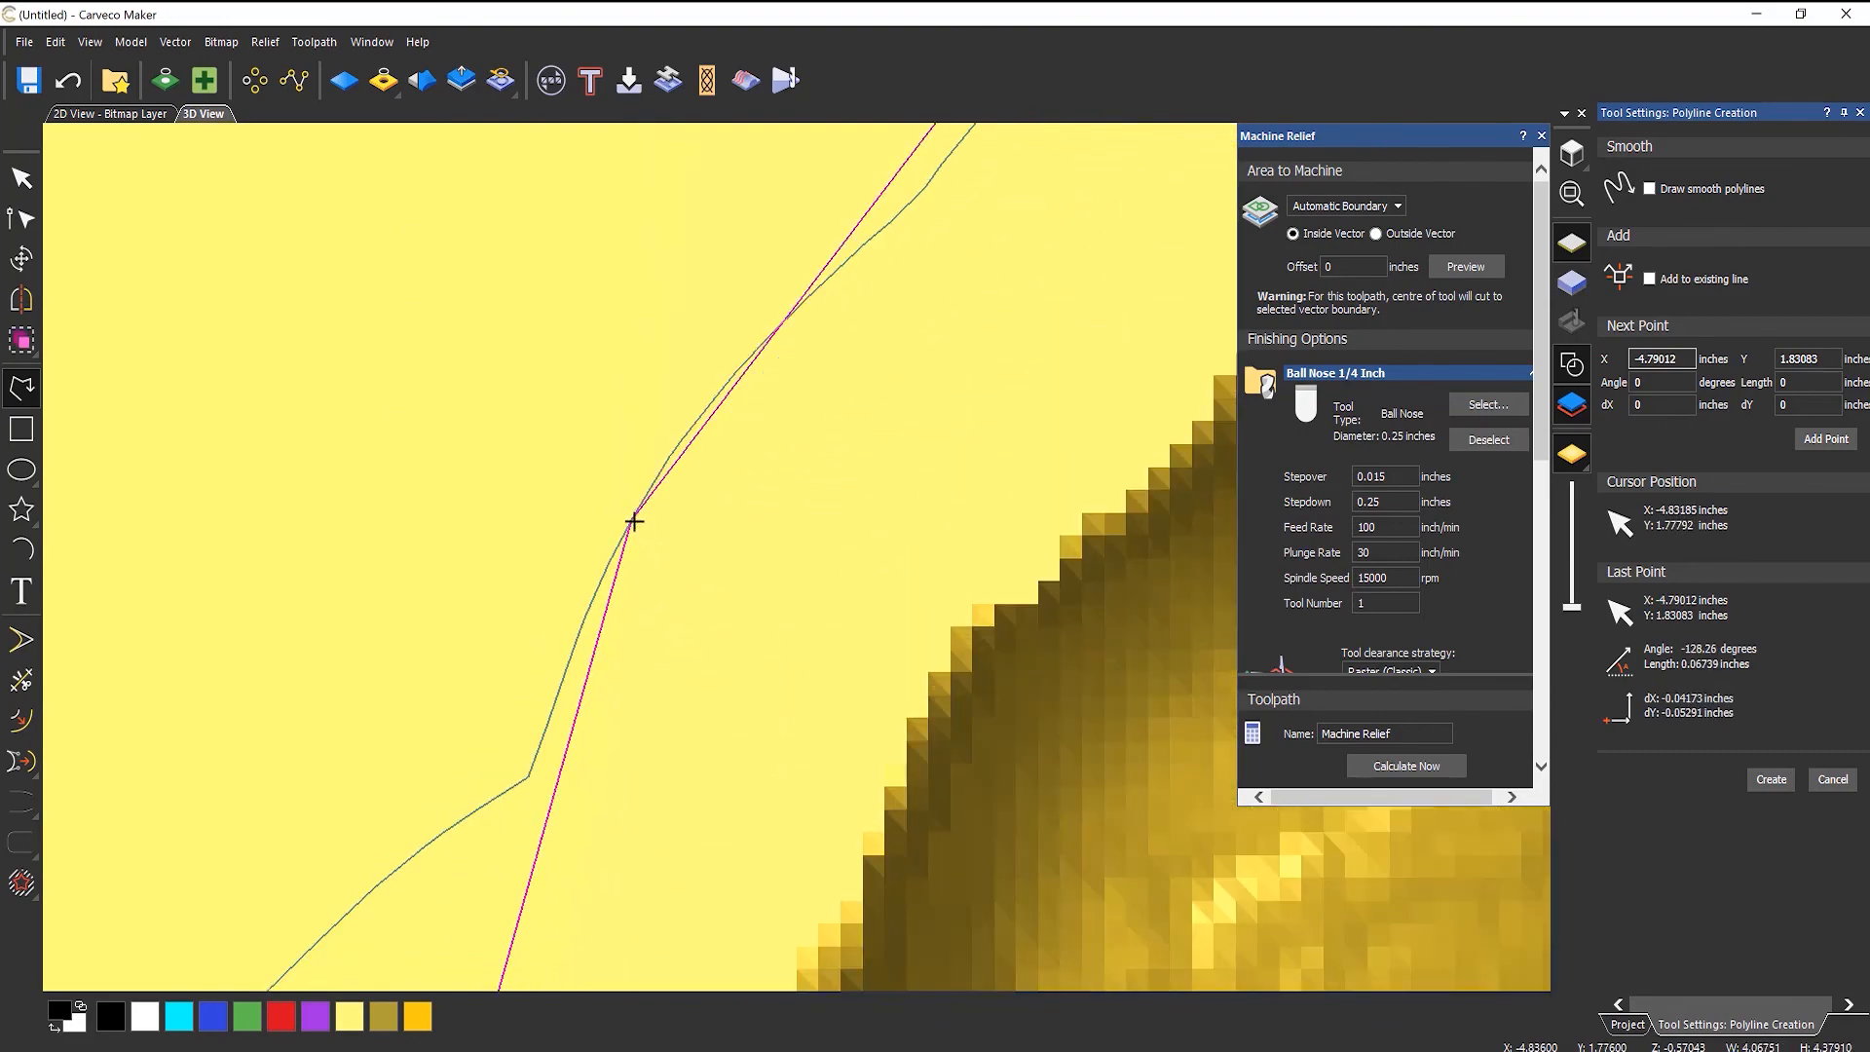
scroll(630, 582, "down", 8)
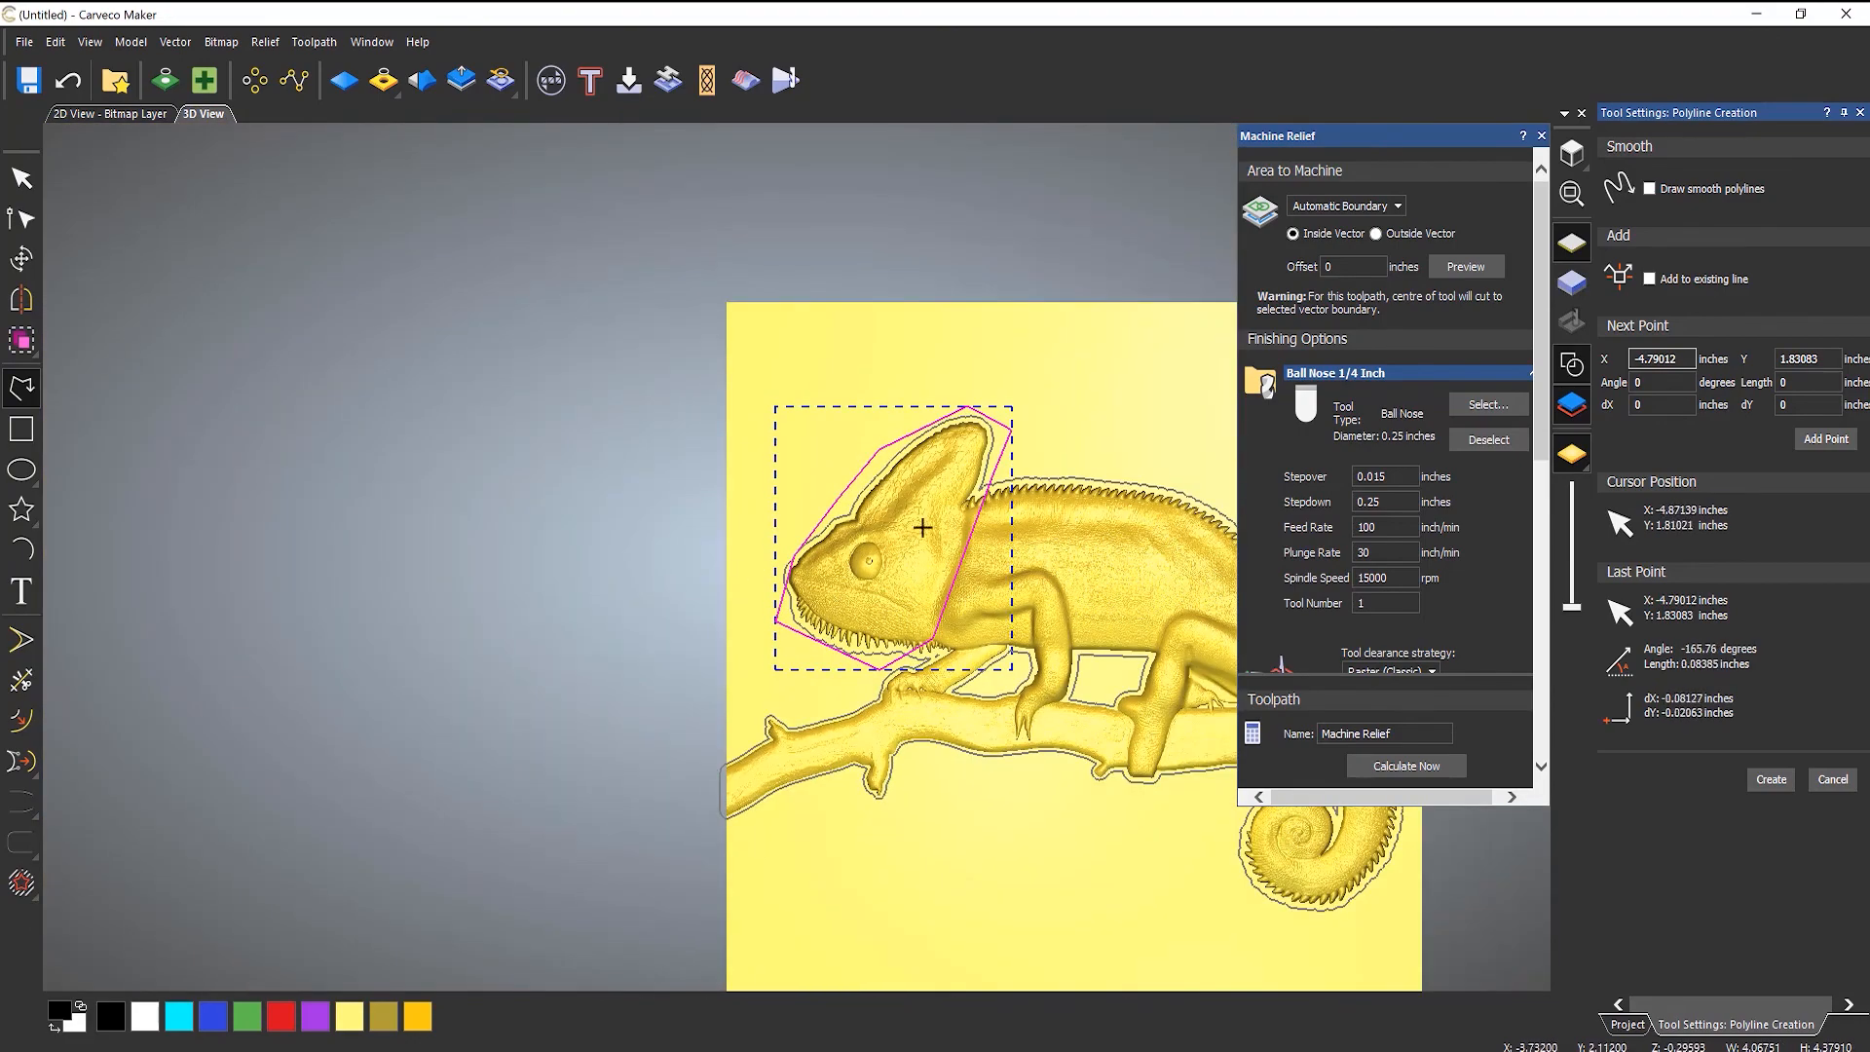
scroll(1008, 472, "up", 4)
key("Escape")
scroll(755, 621, "down", 2)
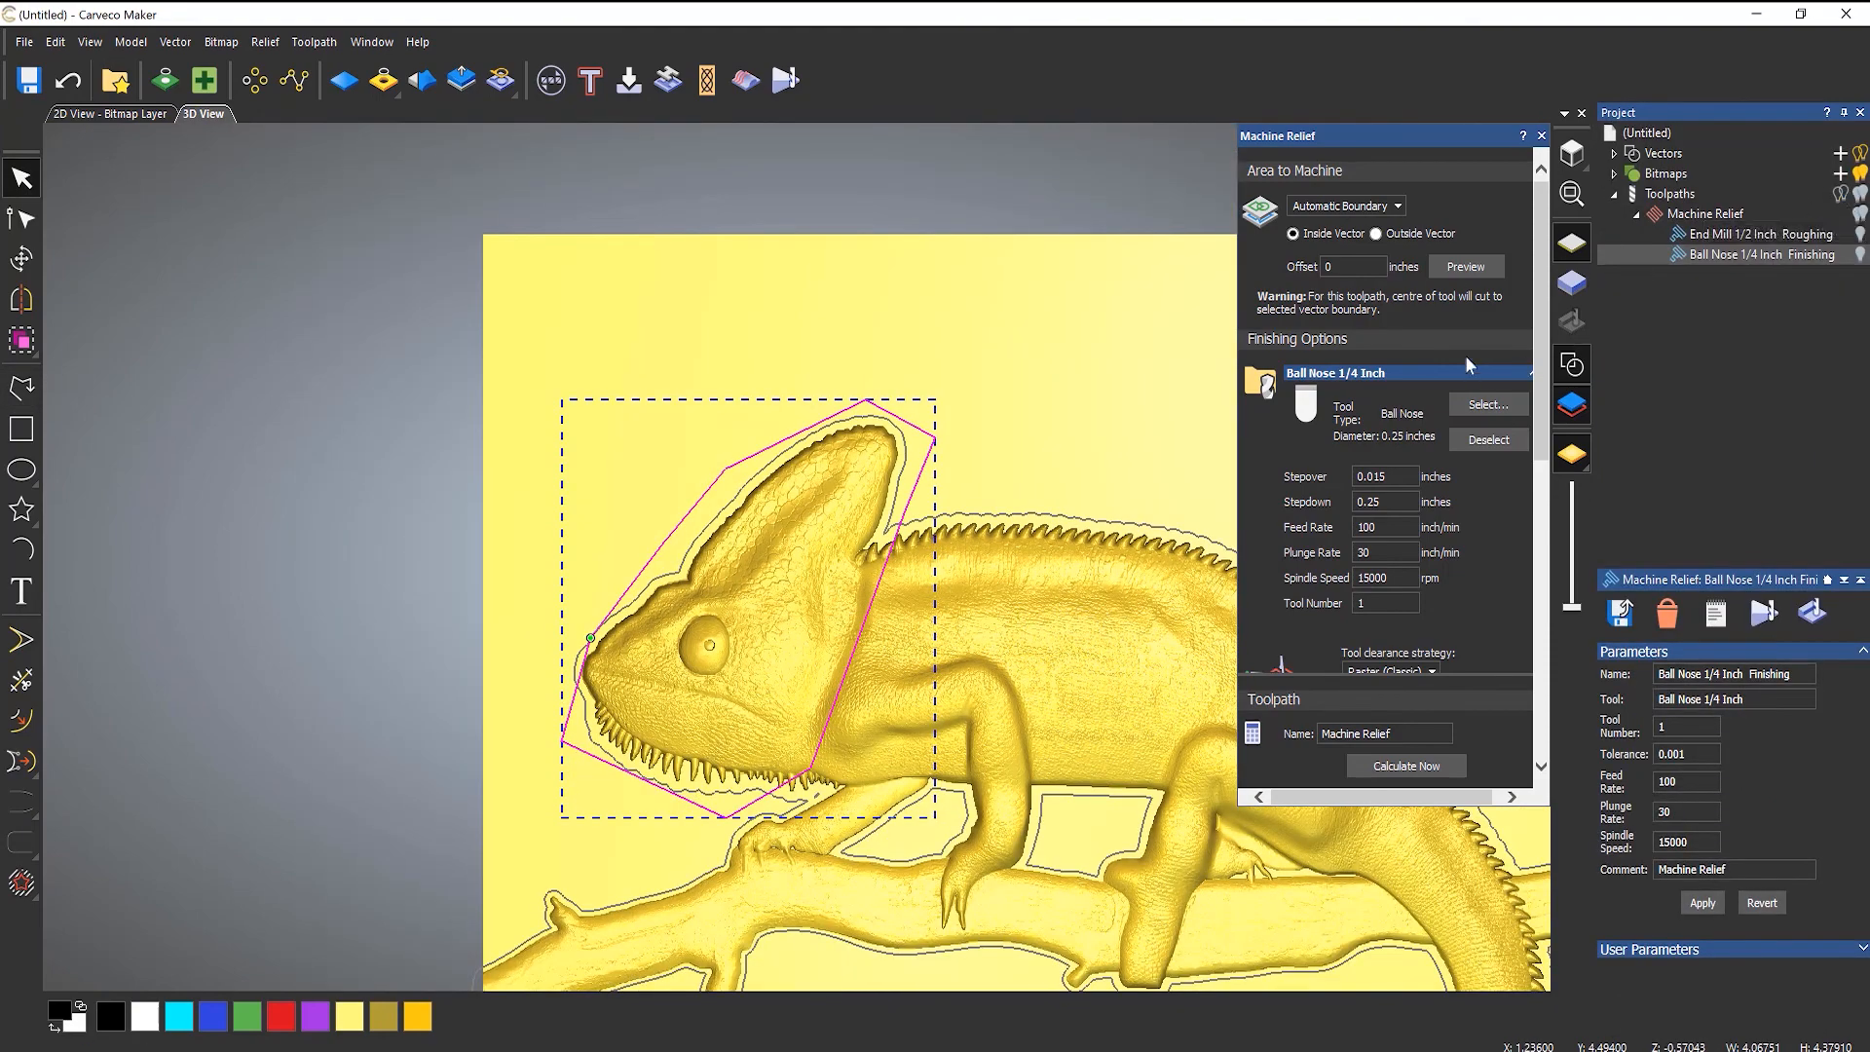
- Set the area to machine to Selected Vectors, keeping Inside Vector, and recalculate the toolpath for the head outline
left_click(1355, 207)
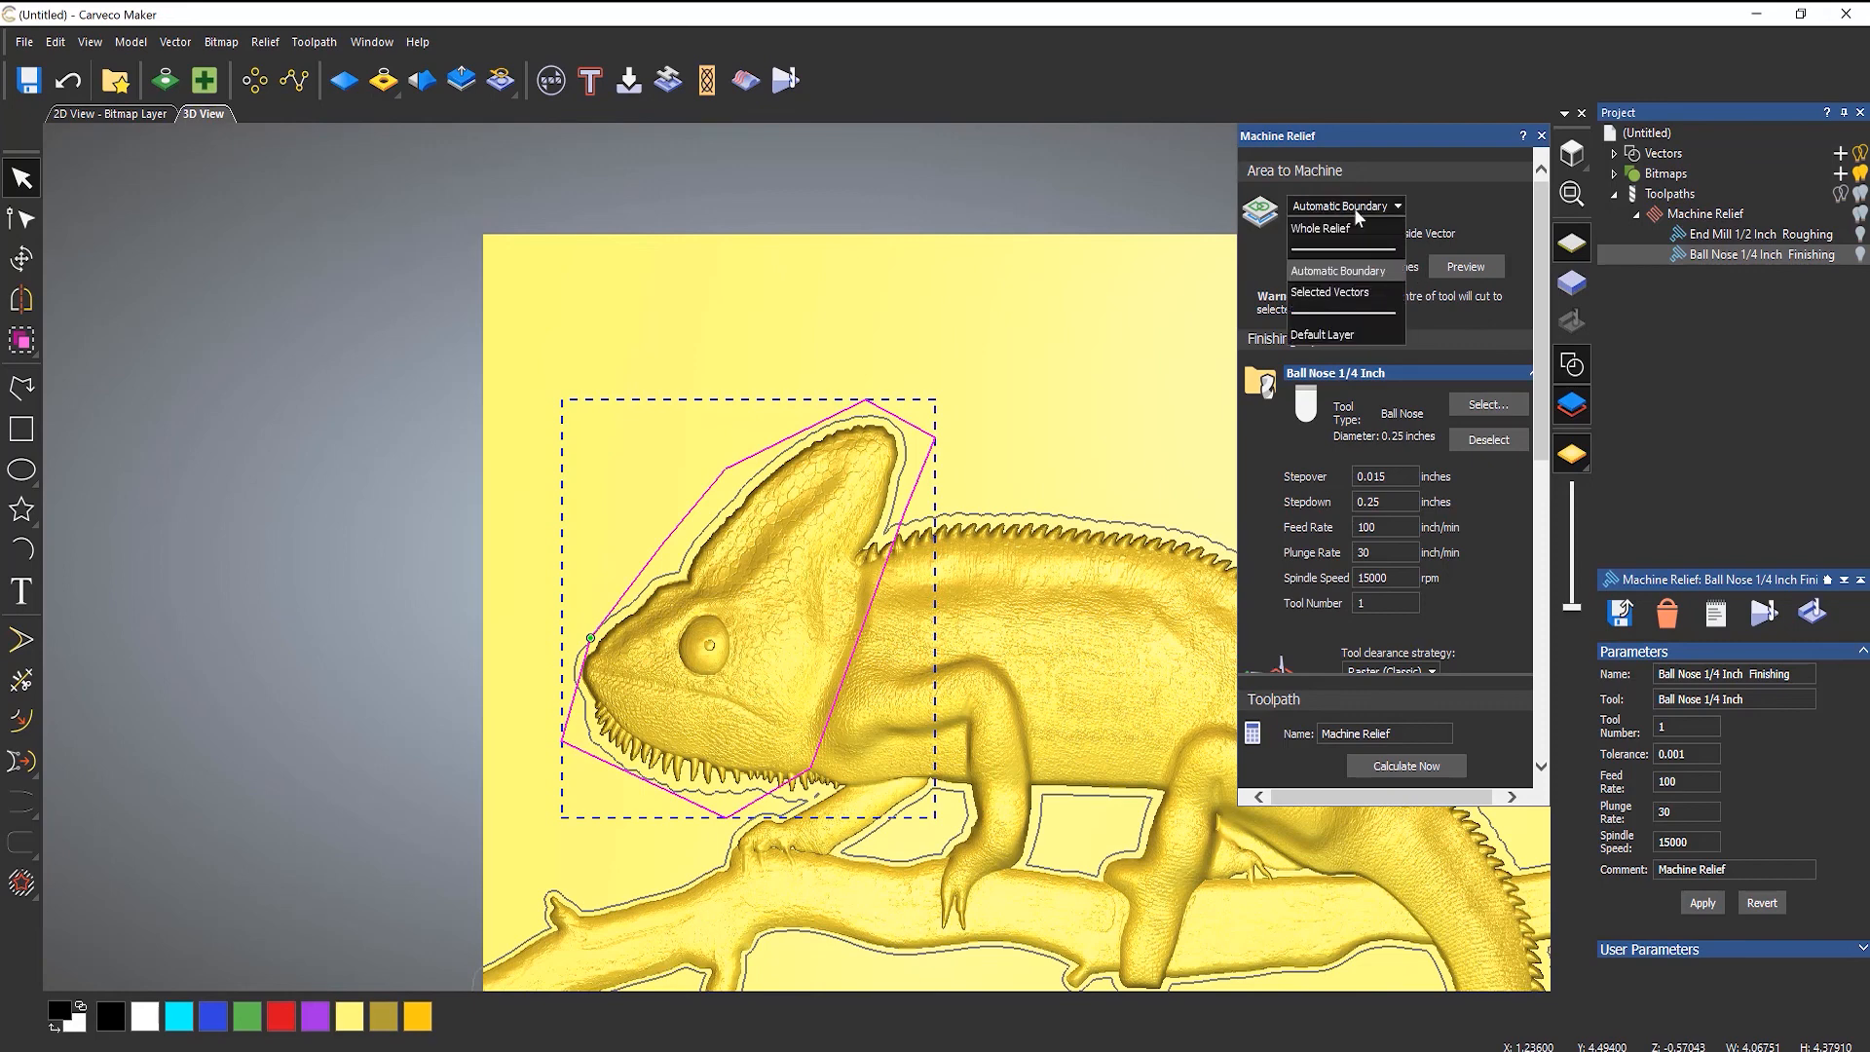
left_click(1340, 294)
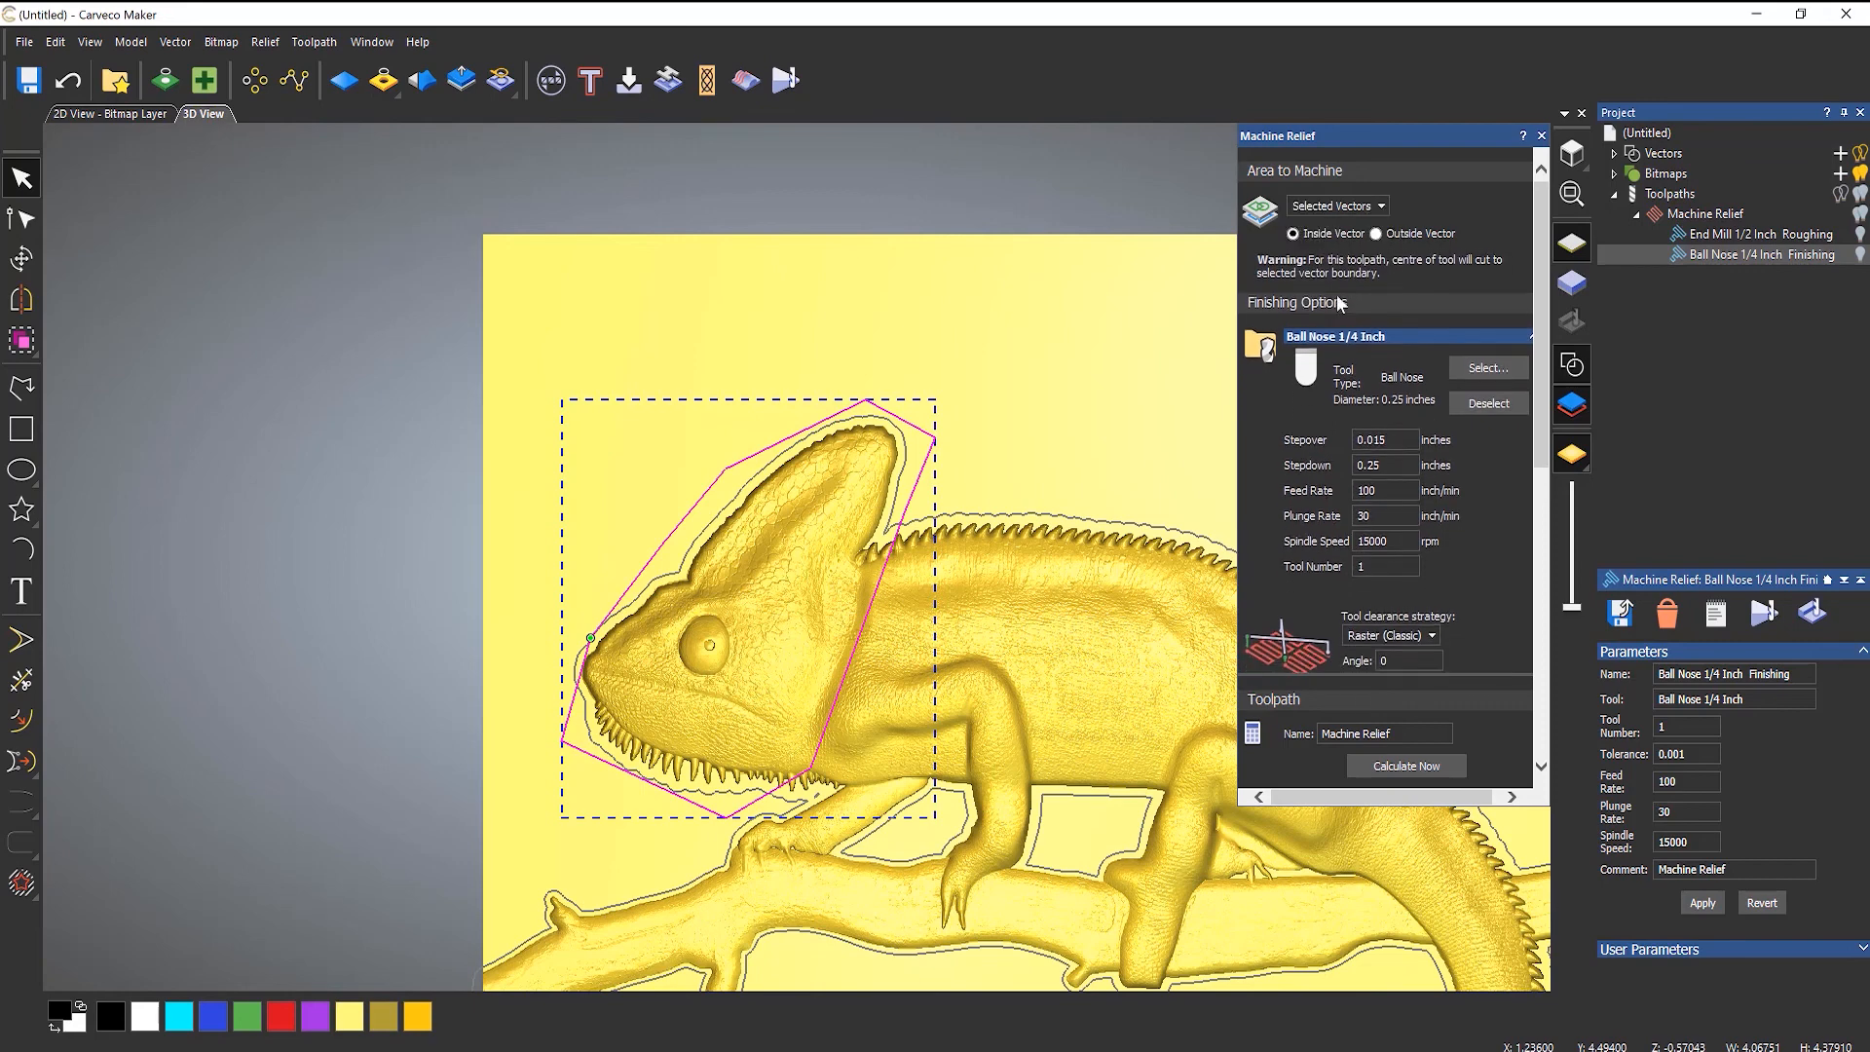
left_click(1413, 771)
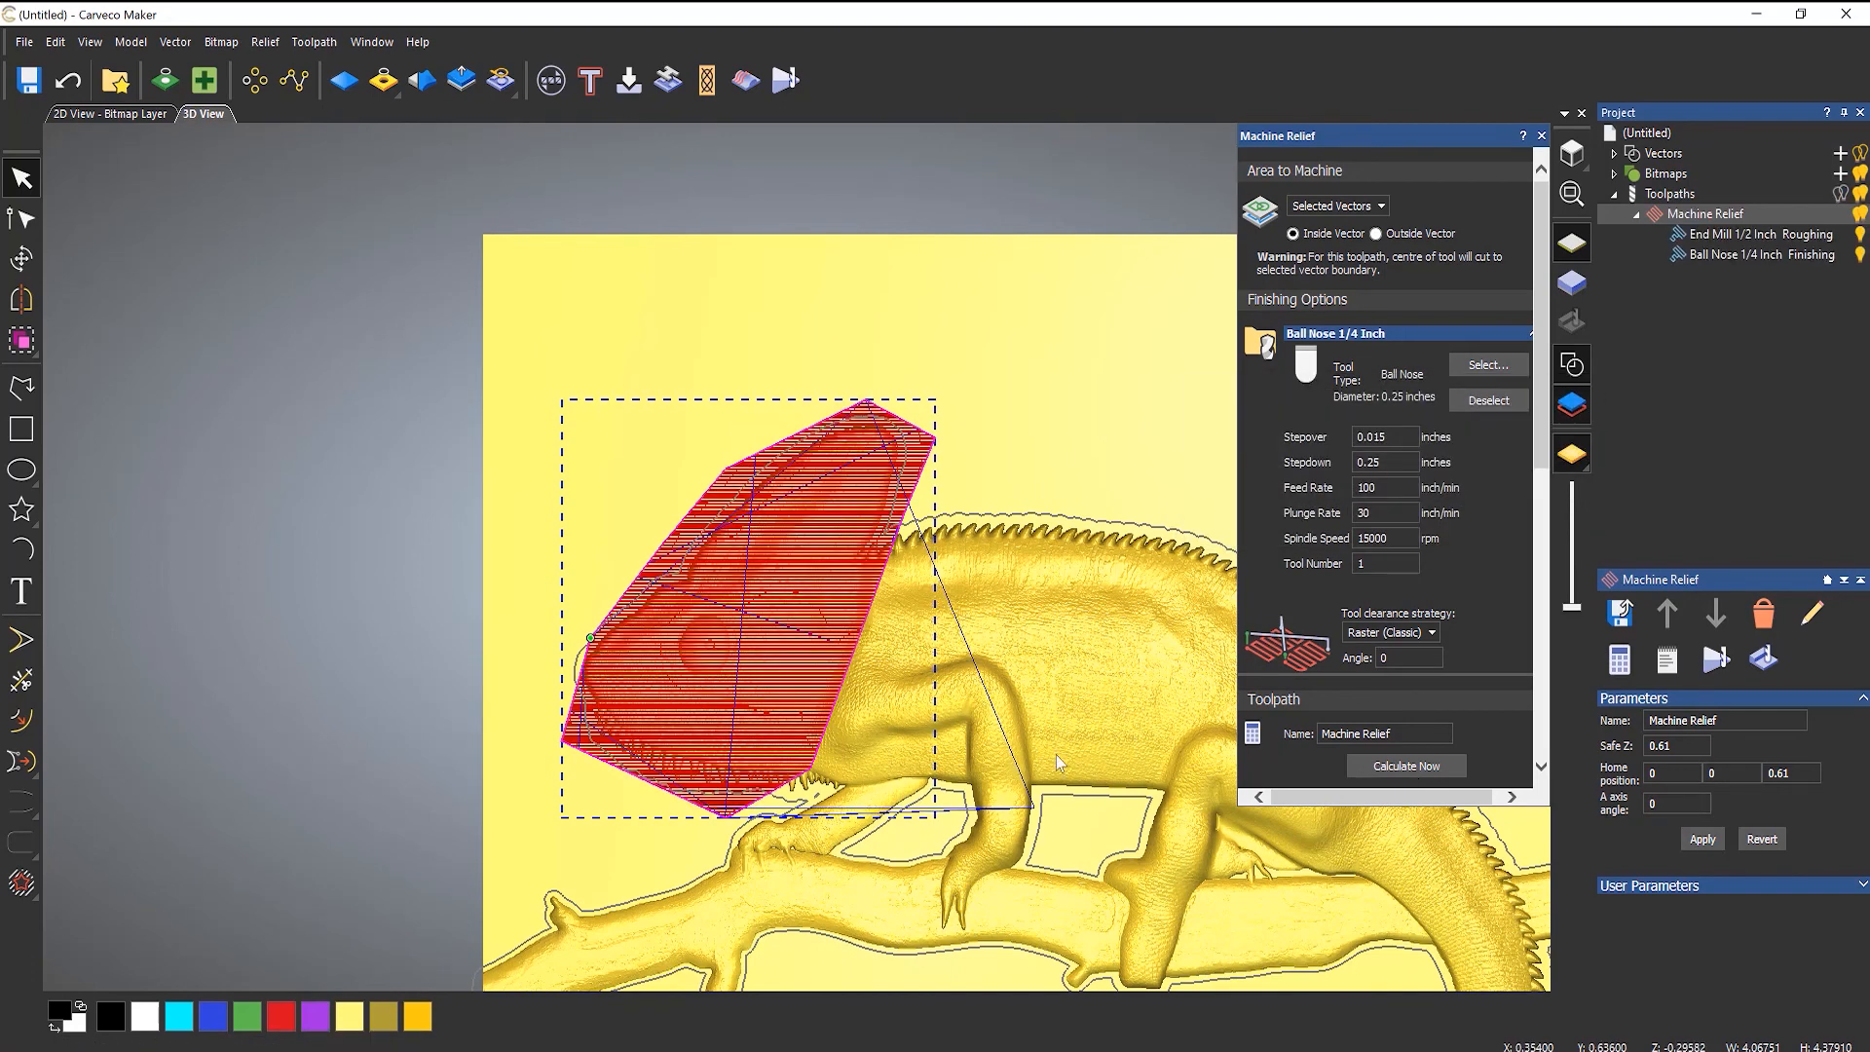
- Simulate the End Mill 1/2 Inch roughing toolpath inside the head outline at normal speed using the simulation control bar
left_click_drag(1056, 756, 1149, 489)
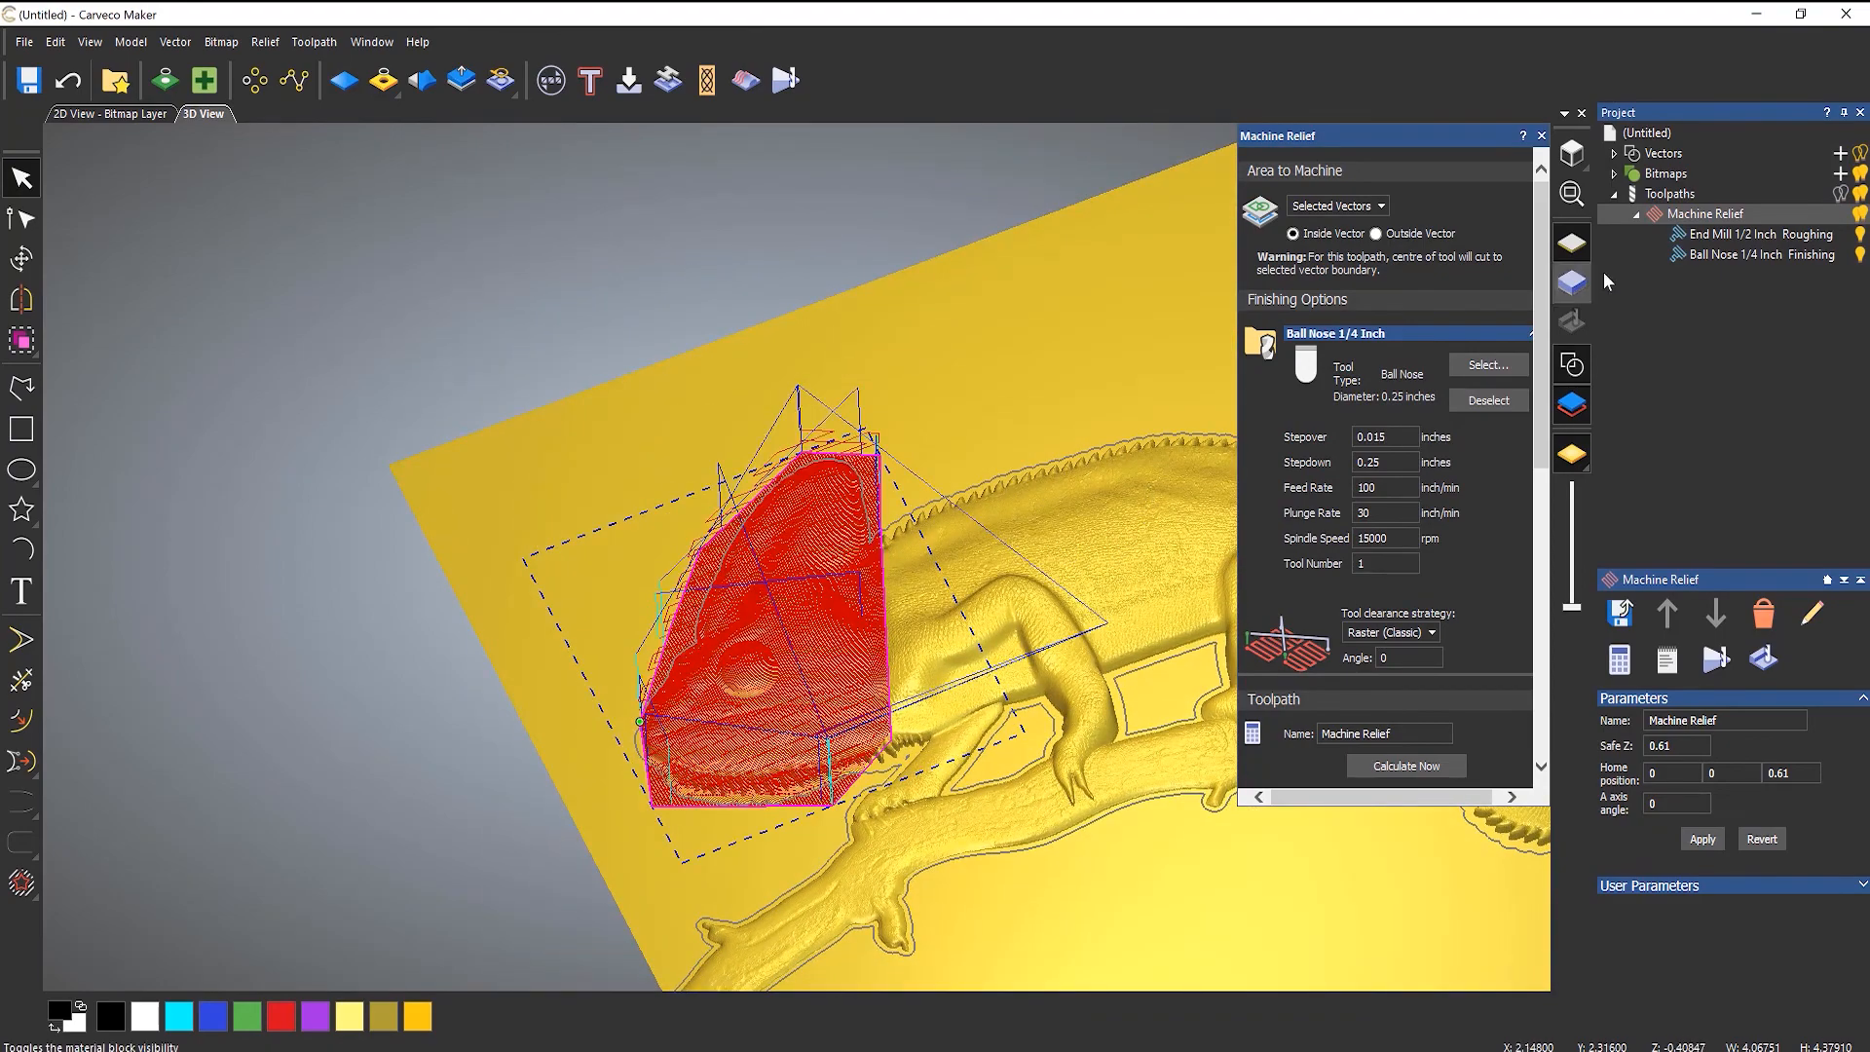
scroll(966, 582, "down", 3)
scroll(966, 581, "up", 3)
scroll(935, 622, "up", 2)
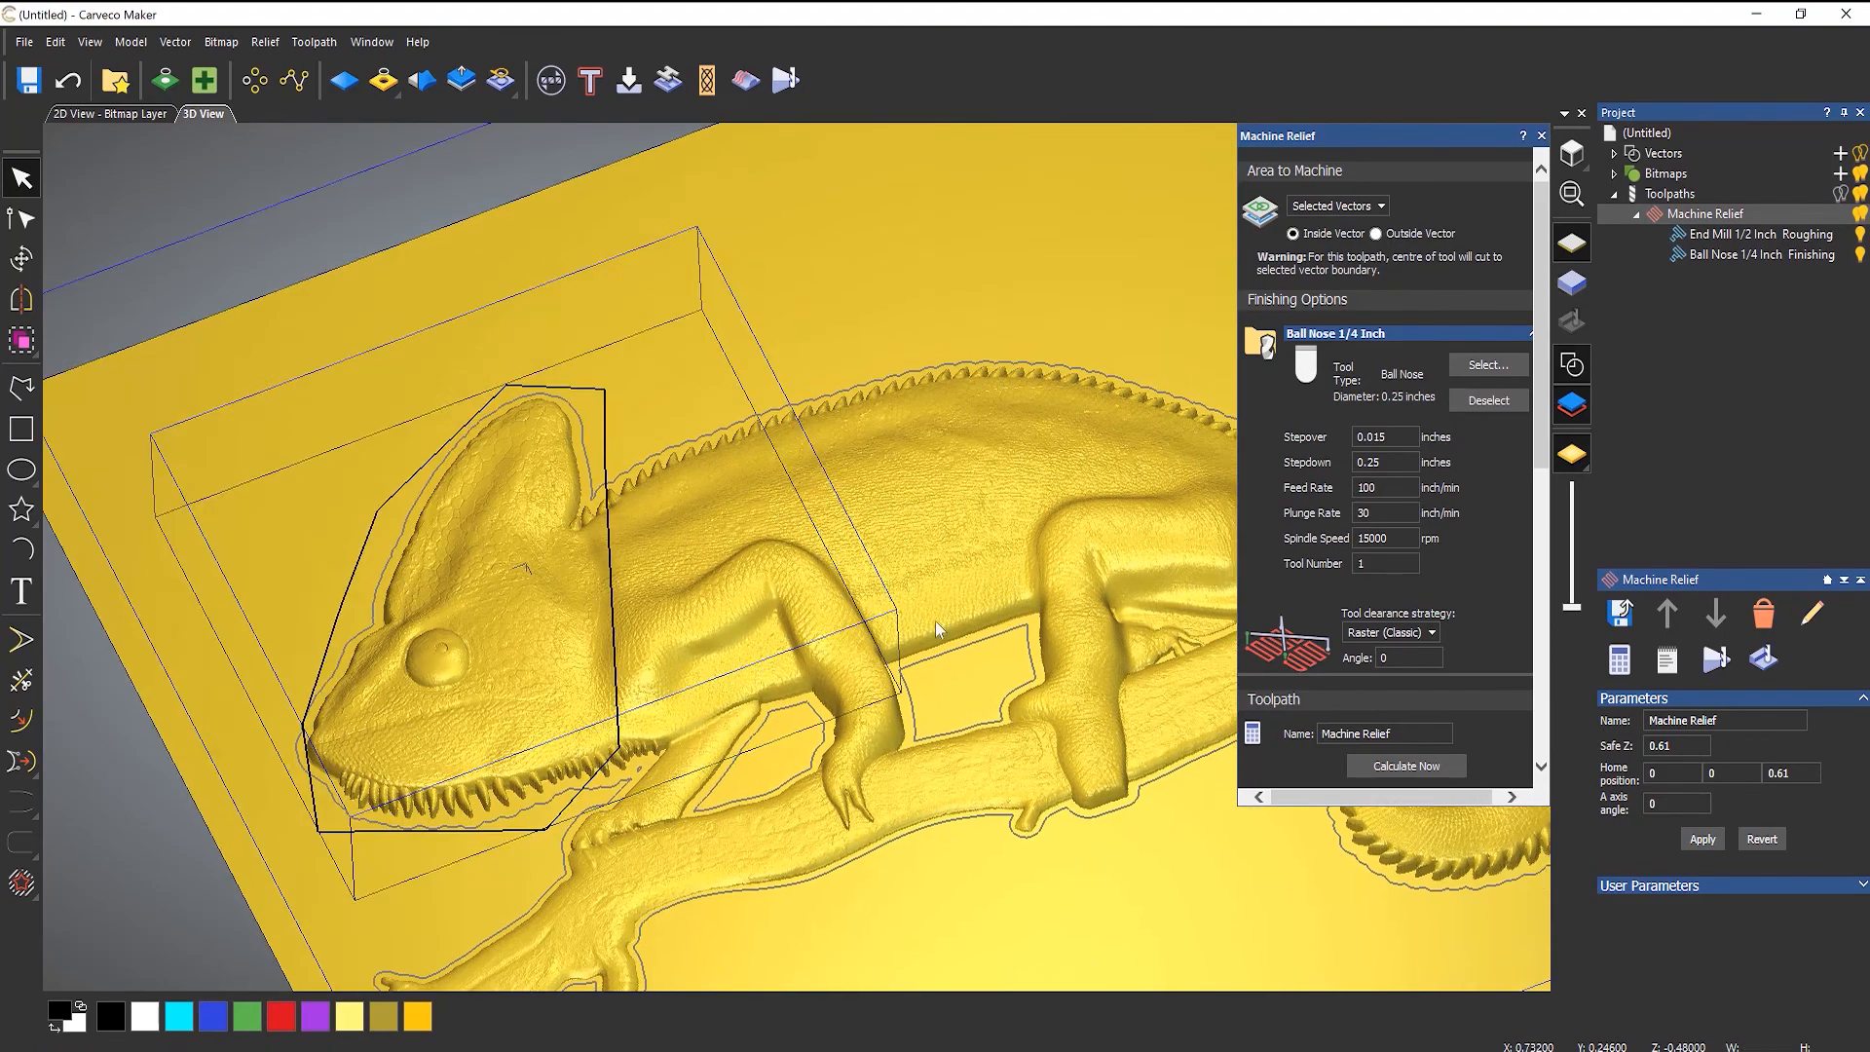
right_click(1732, 235)
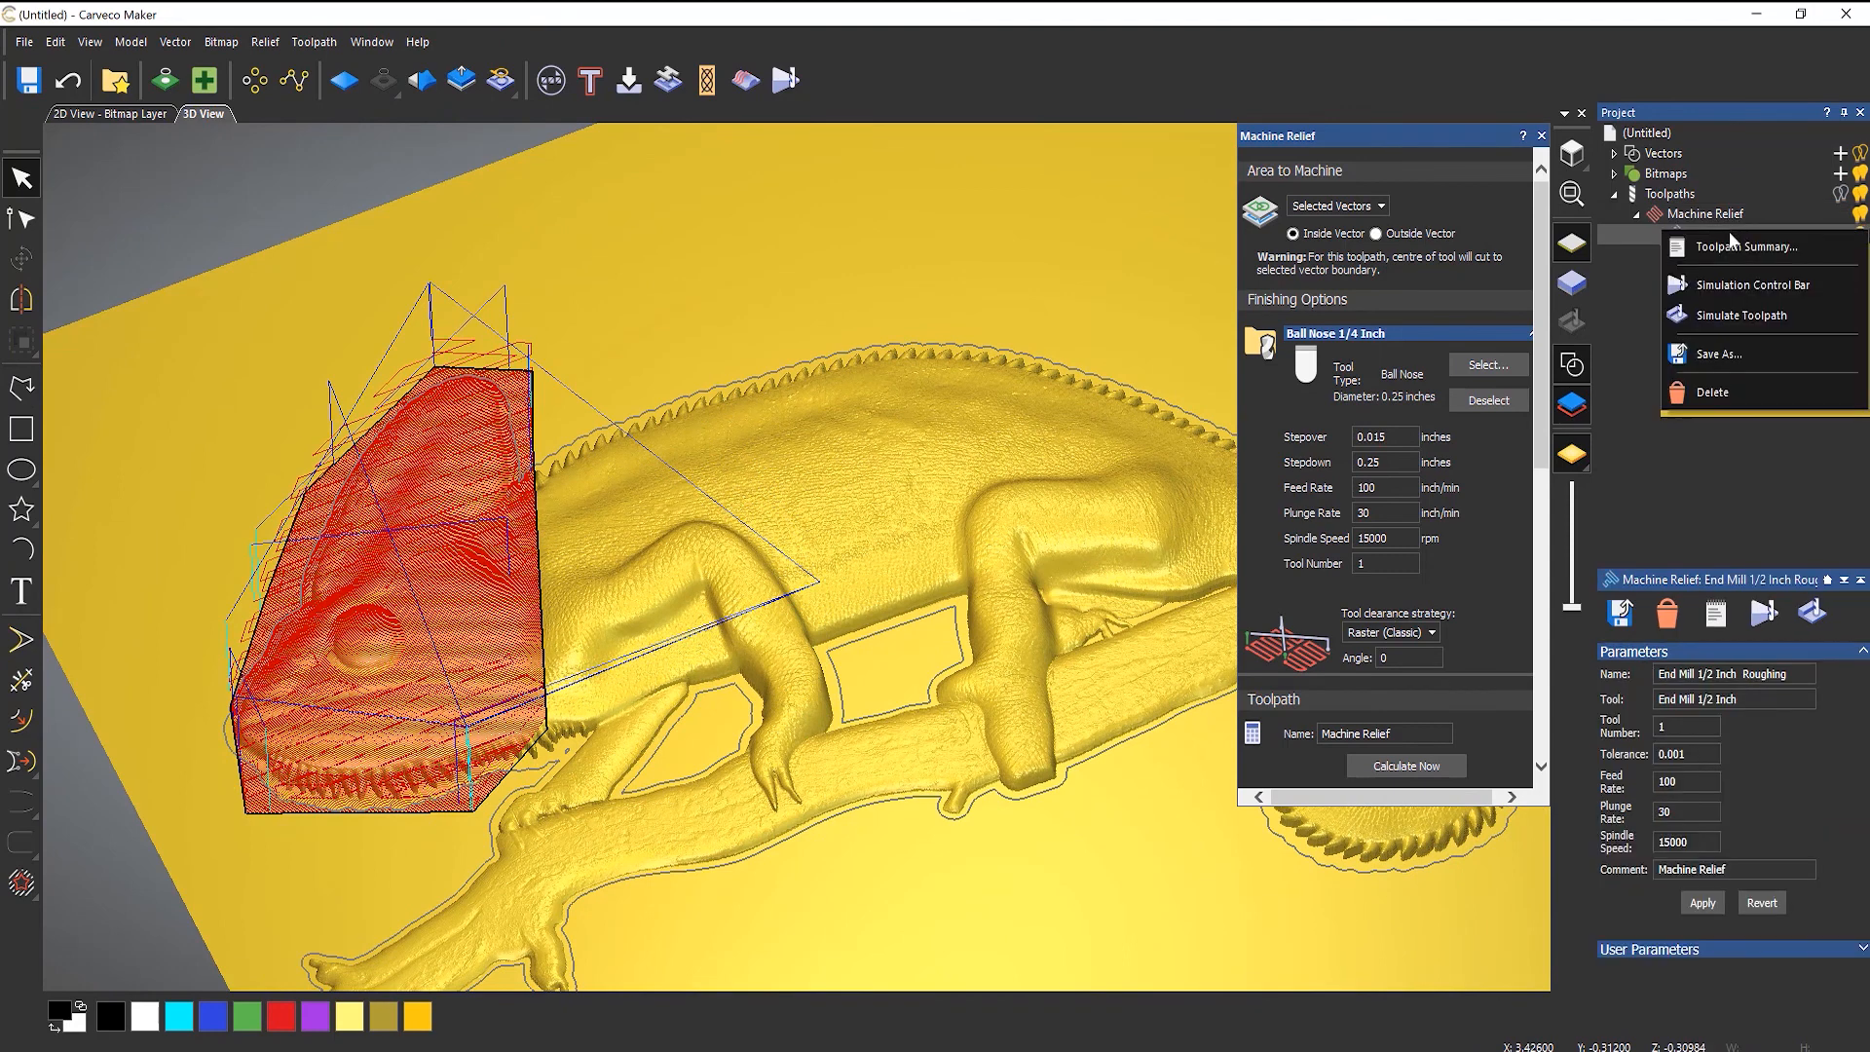
left_click(1734, 289)
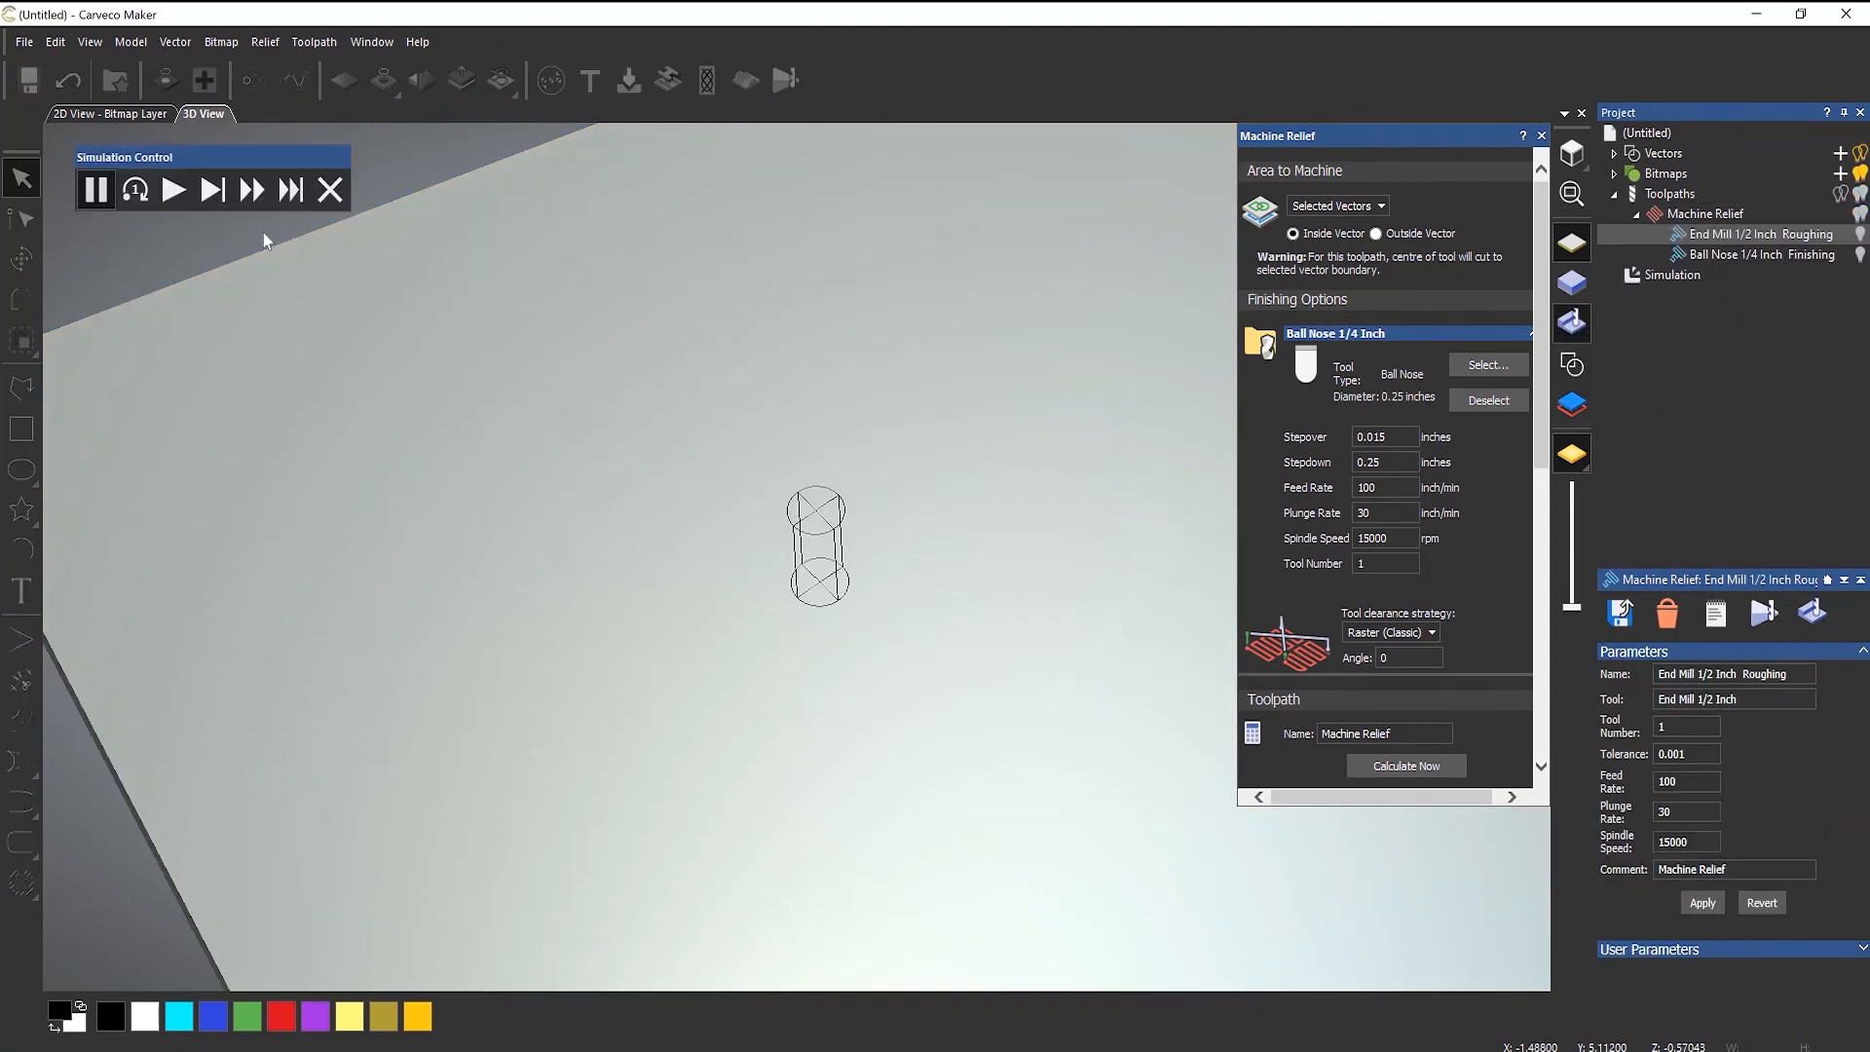
left_click(174, 190)
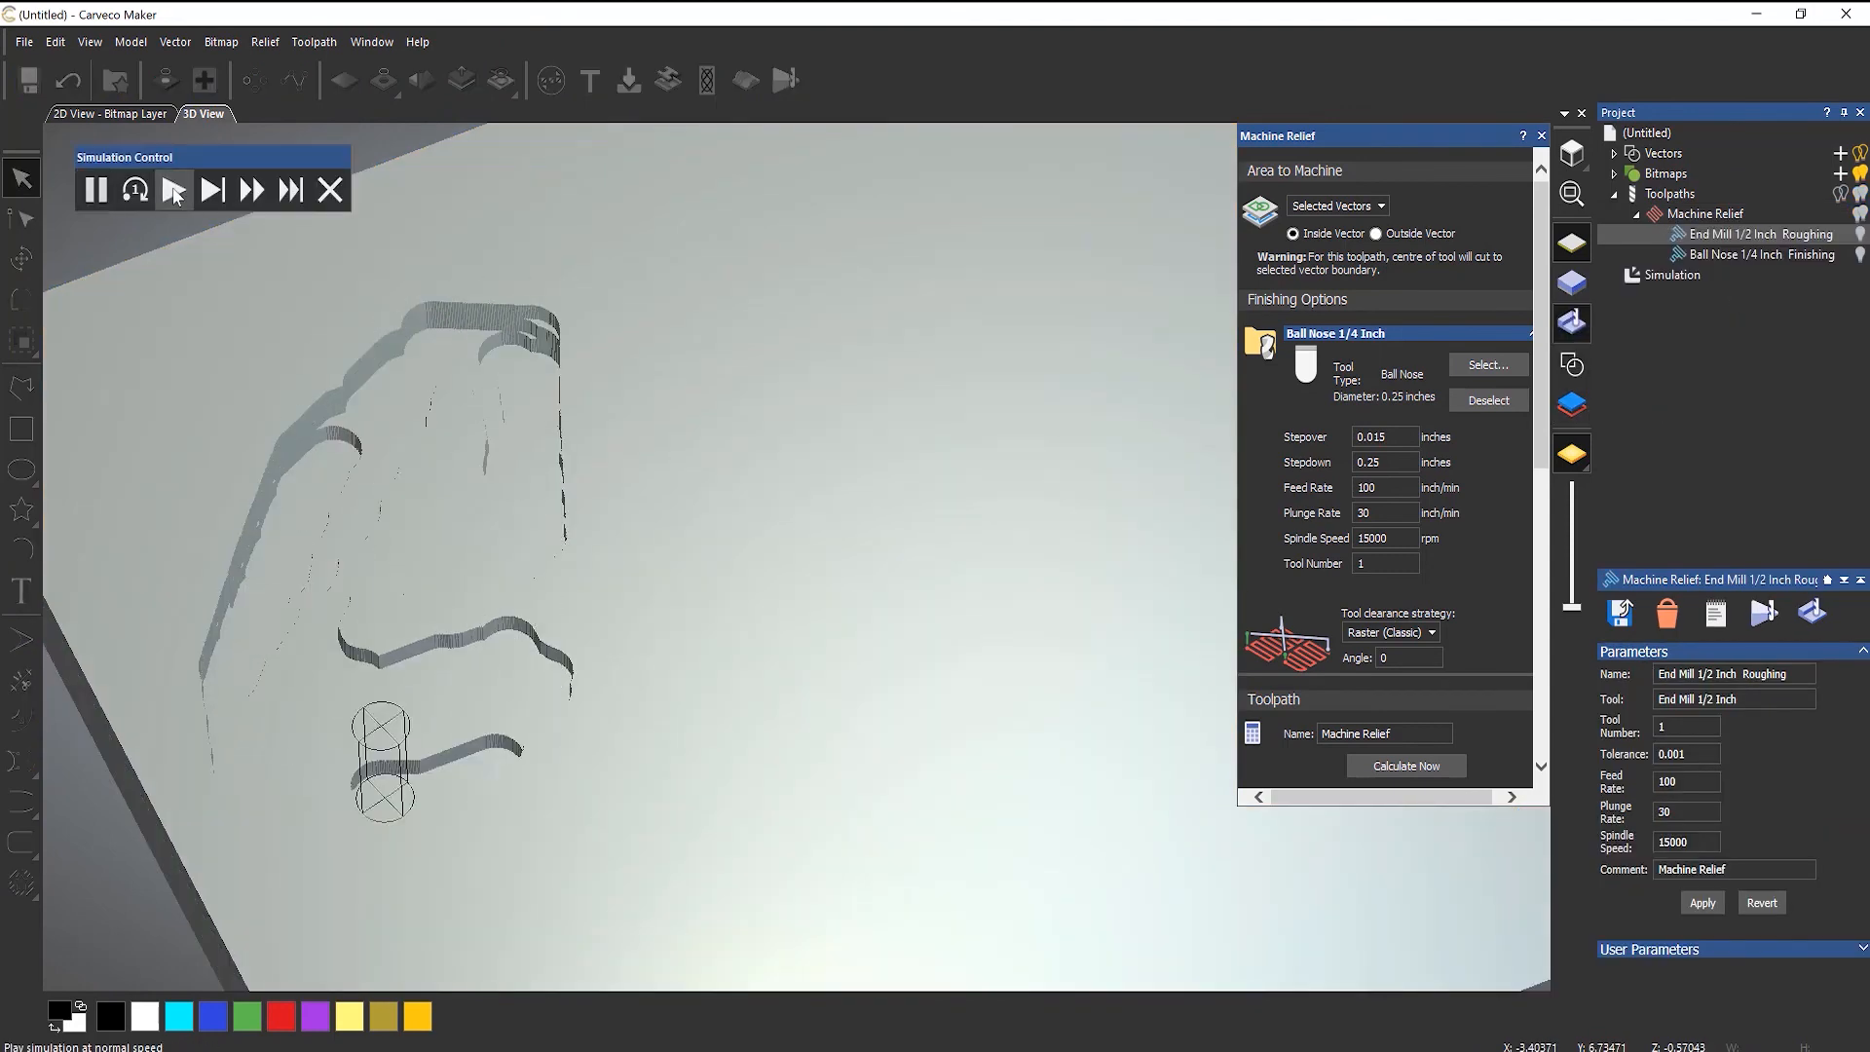
- Simulate the Ball Nose 1/4 Inch finishing toolpath inside the head outline, playing at normal speed and then fast, and inspect the carved head
right_click(1728, 257)
left_click(1751, 322)
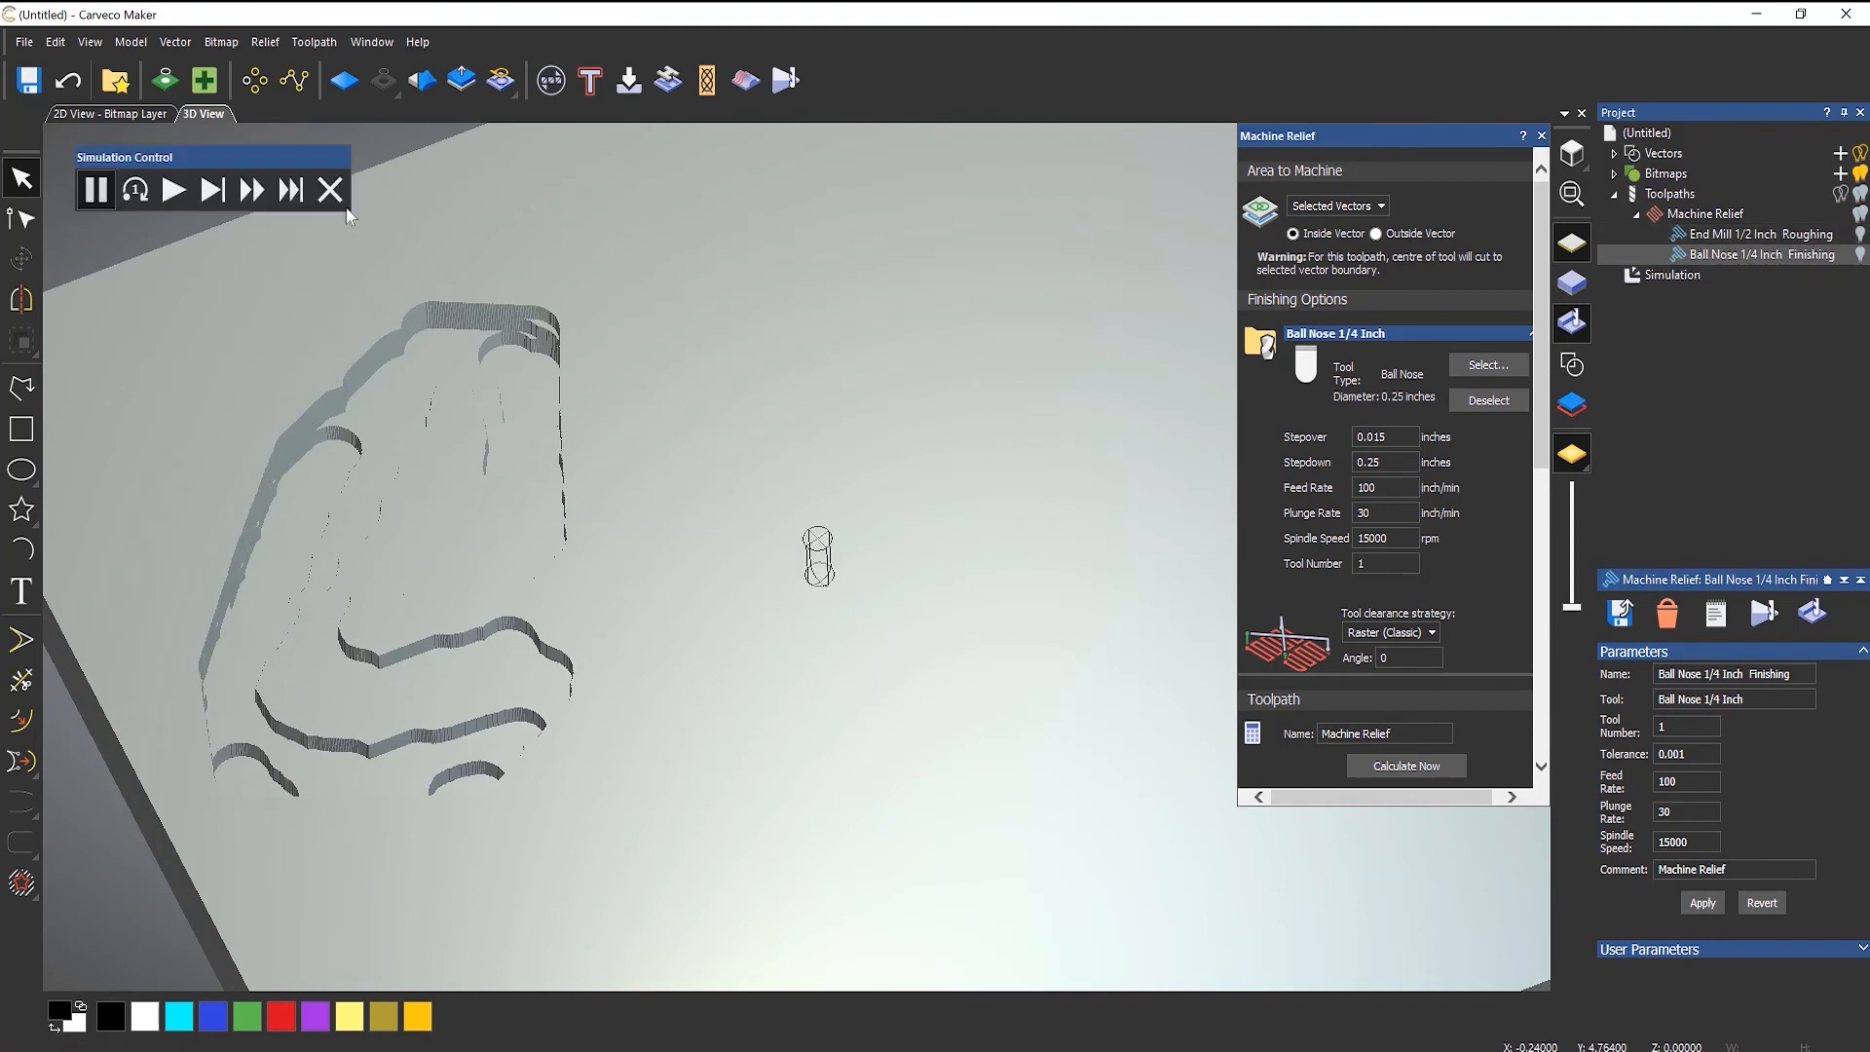
left_click(174, 191)
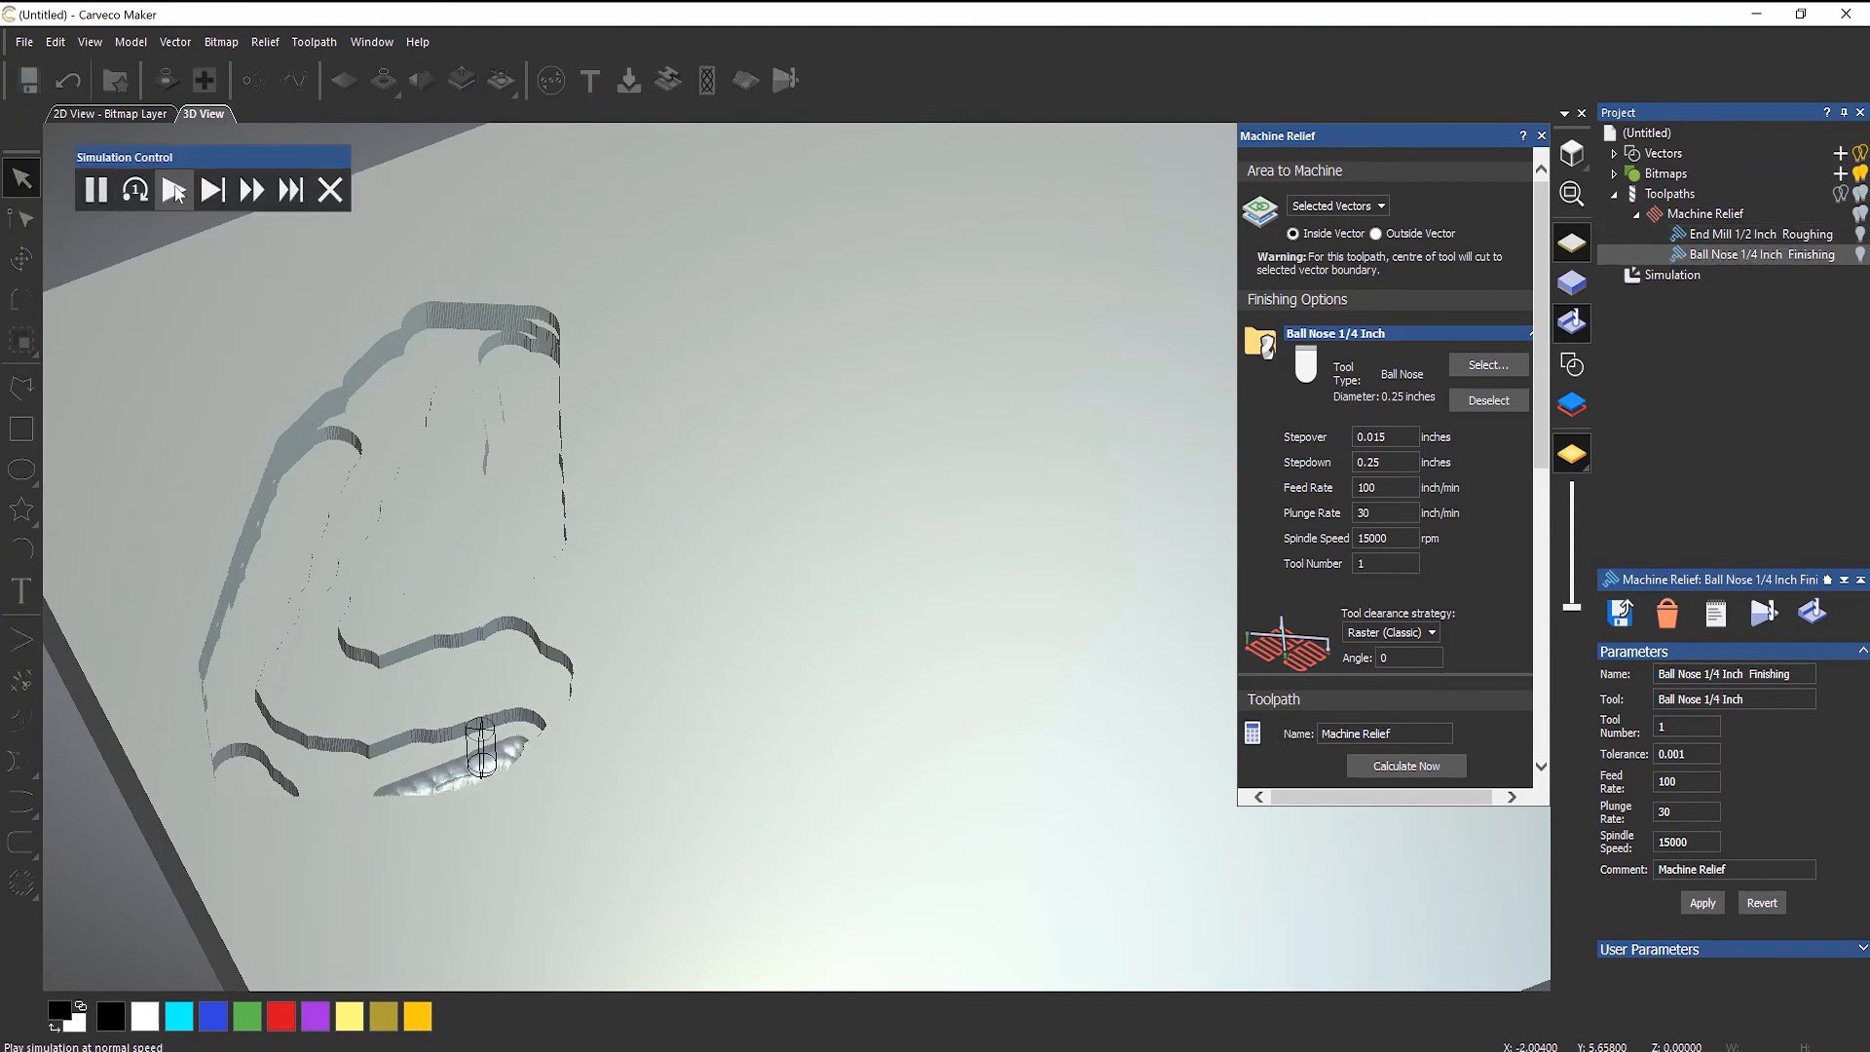
left_click(253, 195)
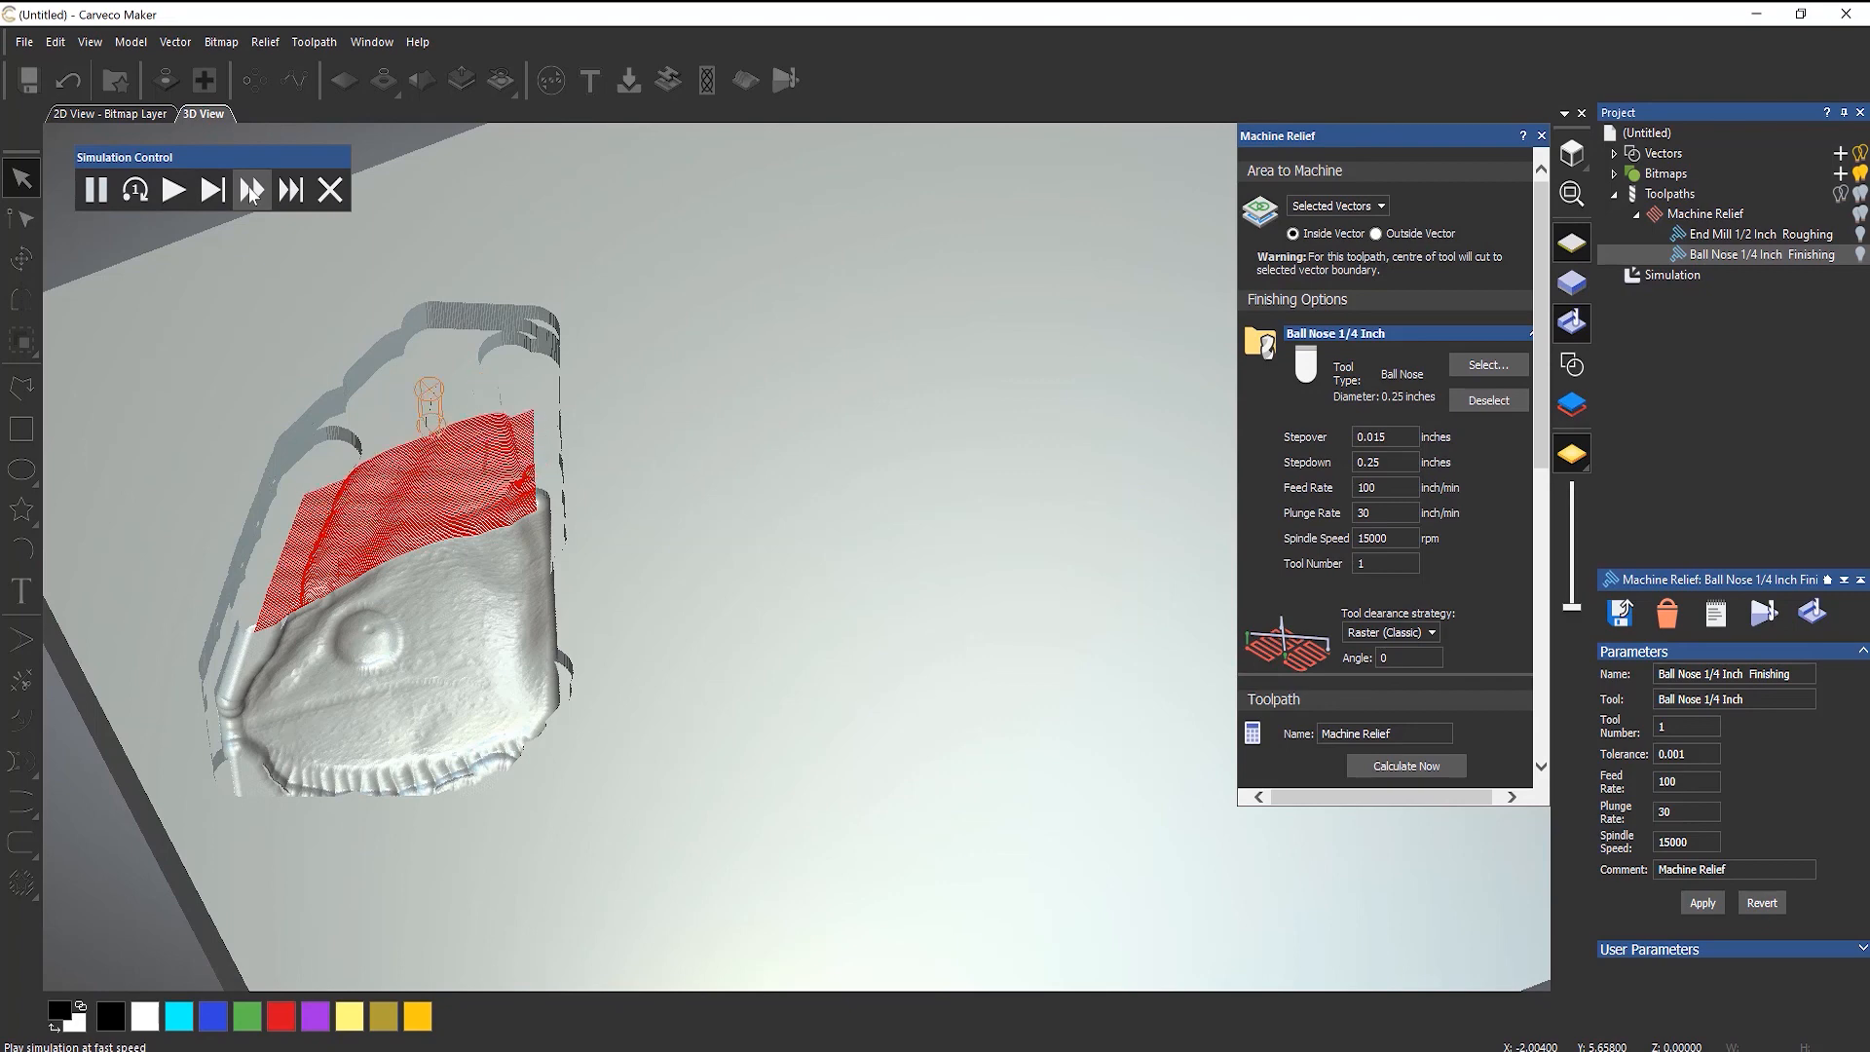
left_click_drag(812, 506, 788, 620)
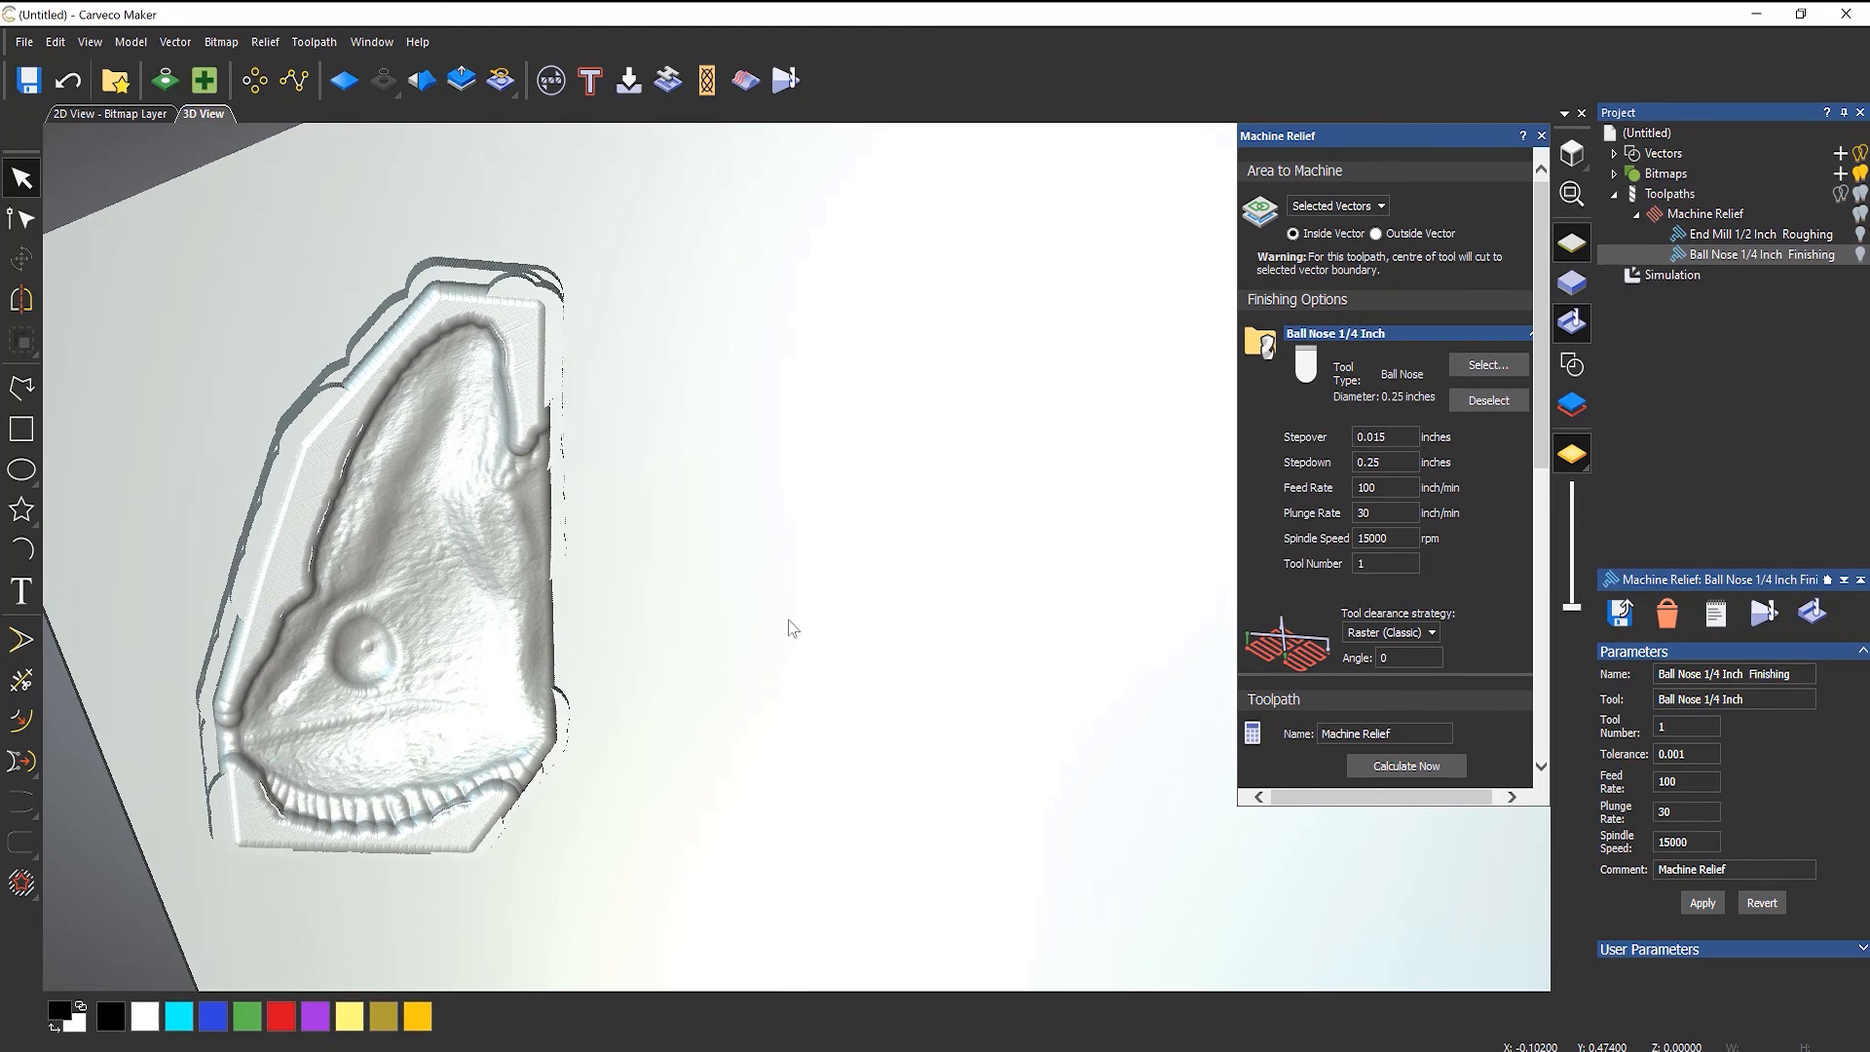
- Show the End Mill 1/2 Inch roughing, Z Slices, Lead In Moves, Safe Z and material settings of the relief toolpath
left_click_drag(1541, 450, 1549, 730)
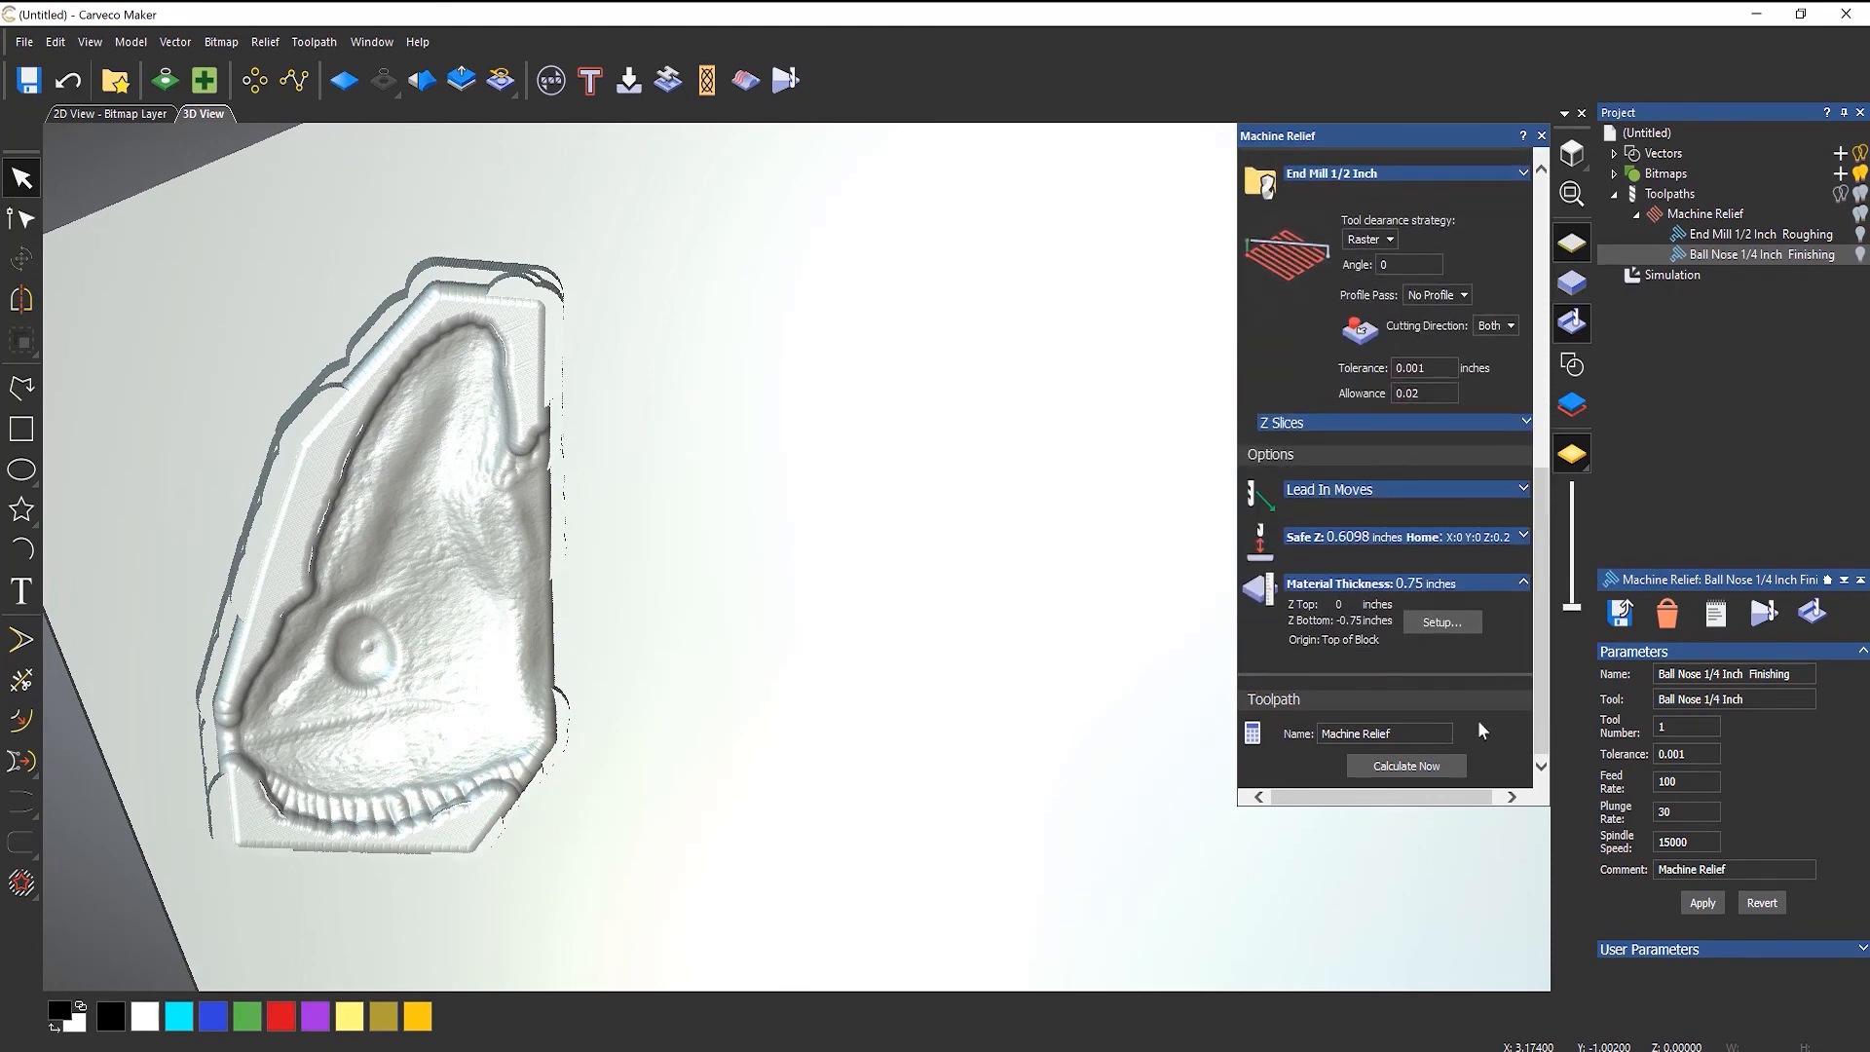